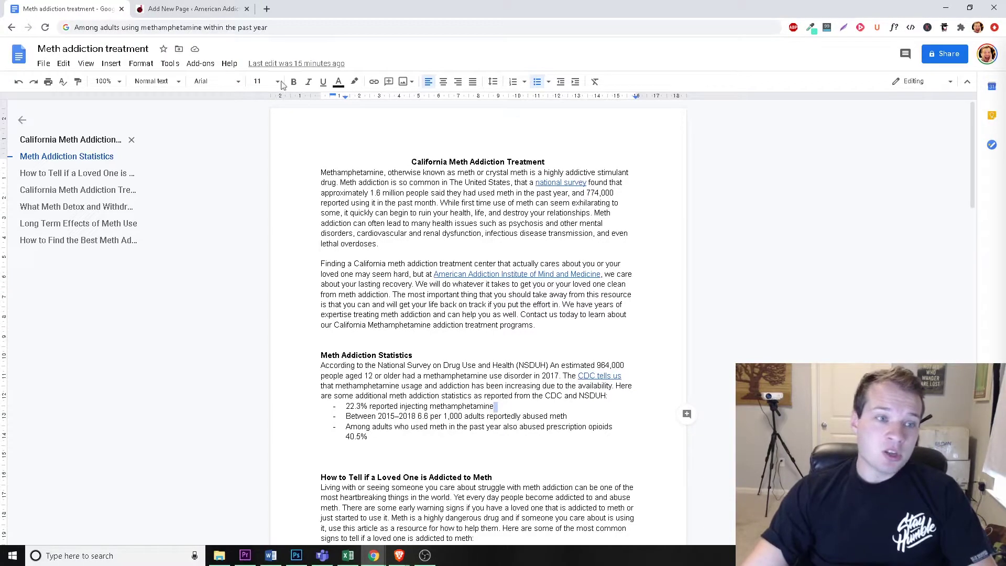
# Step: Look through the meth addiction treatment article in Google Docs, including its sections and main title
pyautogui.scroll(-20, 635, 398)
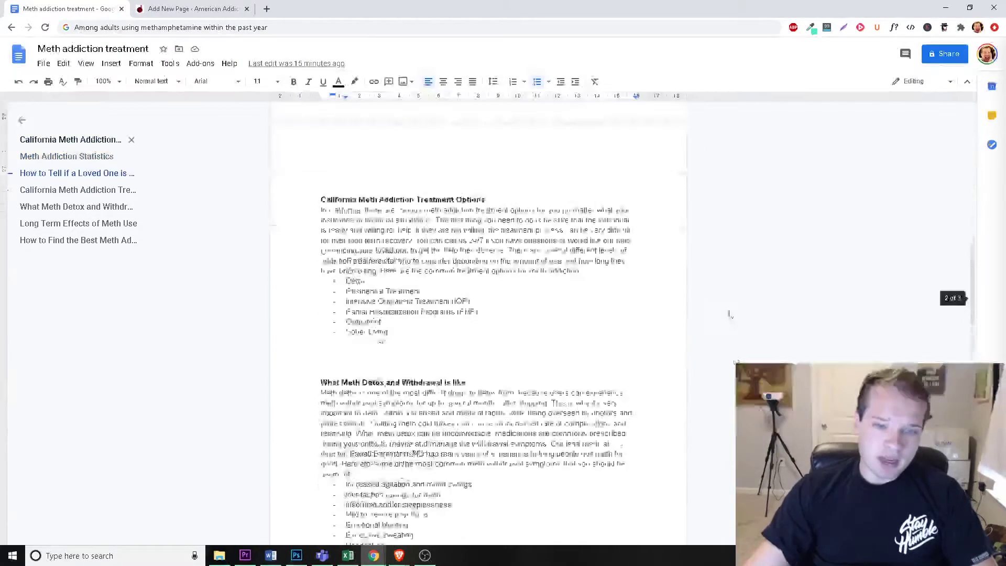
pyautogui.scroll(20, 636, 398)
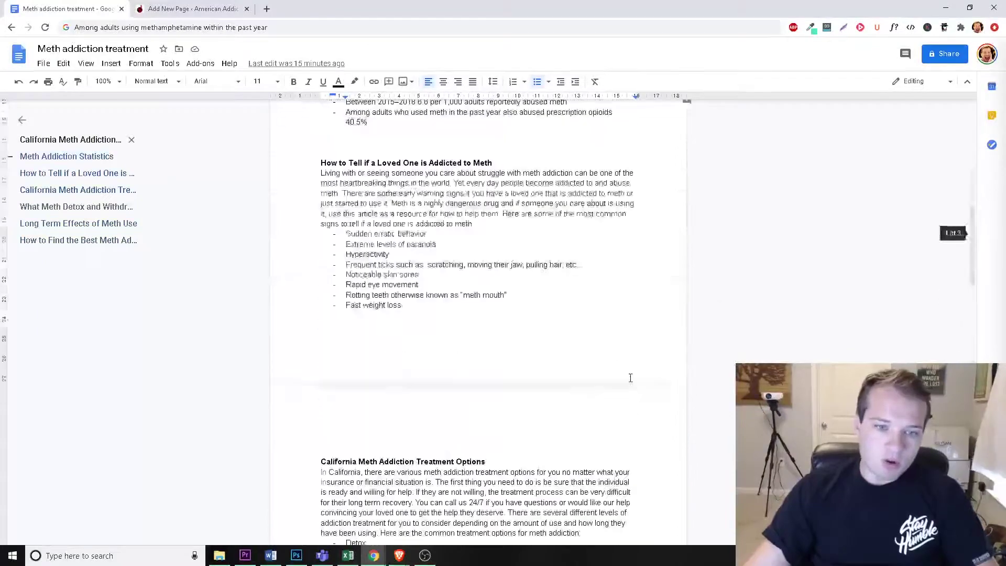
pyautogui.moveTo(413, 162); pyautogui.dragTo(553, 164)
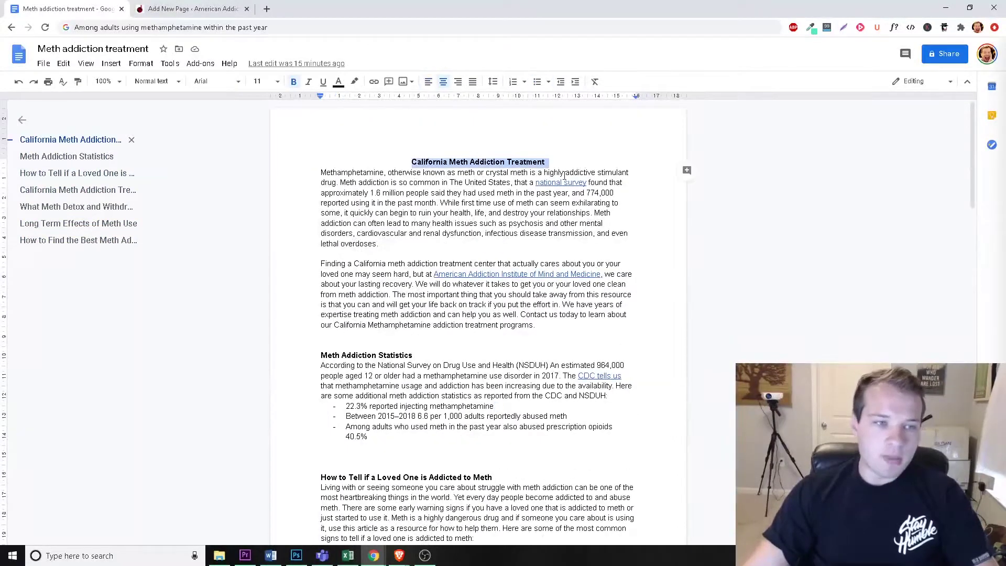
pyautogui.click(498, 225)
# Step: Switch to the WordPress draft page "California Meth Addiction Treatment" and open it for editing with Elementor
pyautogui.click(193, 5)
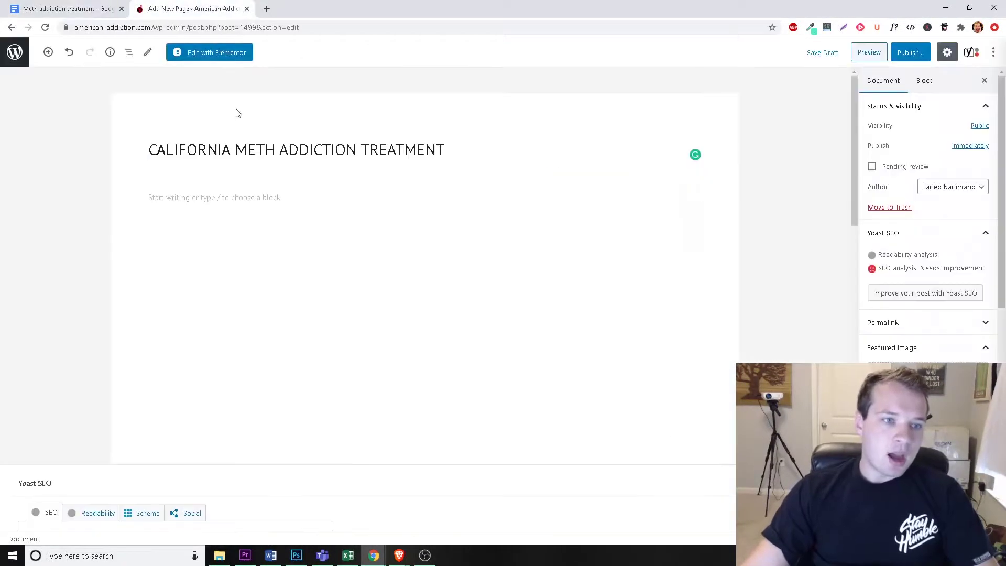
pyautogui.moveTo(162, 150); pyautogui.dragTo(458, 160)
pyautogui.click(465, 151)
pyautogui.click(150, 151)
pyautogui.click(462, 158)
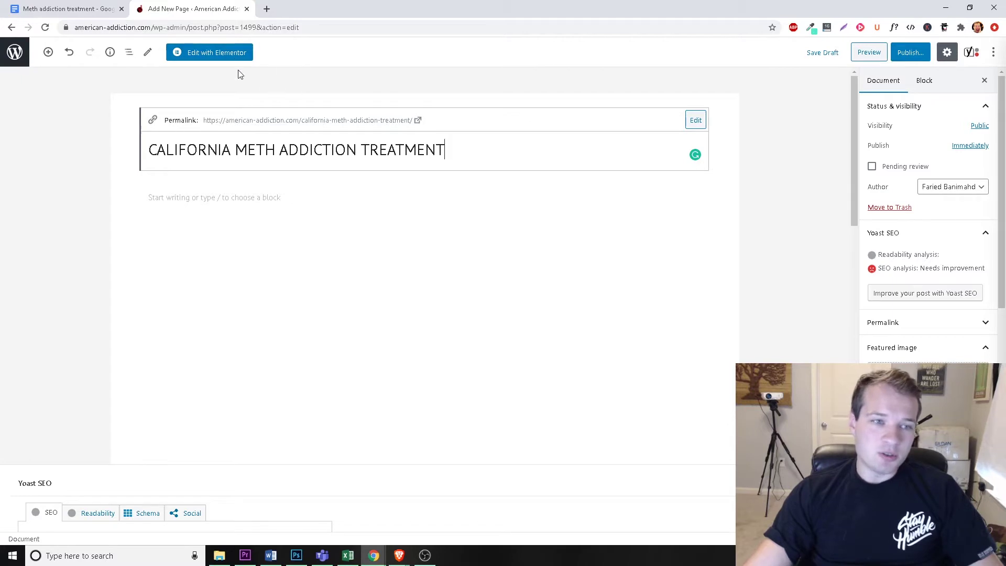
pyautogui.click(208, 56)
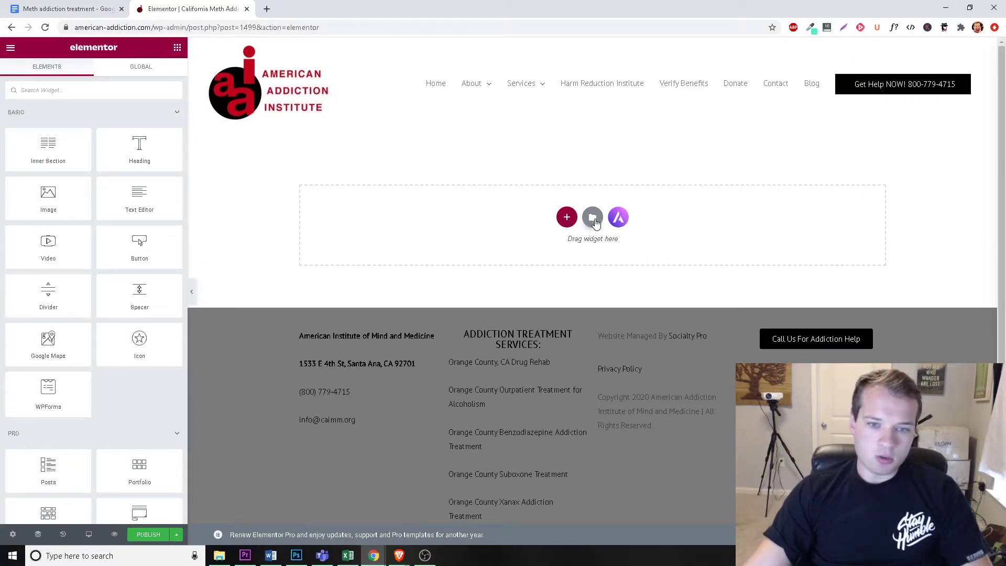
# Step: Insert the saved "Nice page template" into the page, importing its document settings as well
pyautogui.click(593, 218)
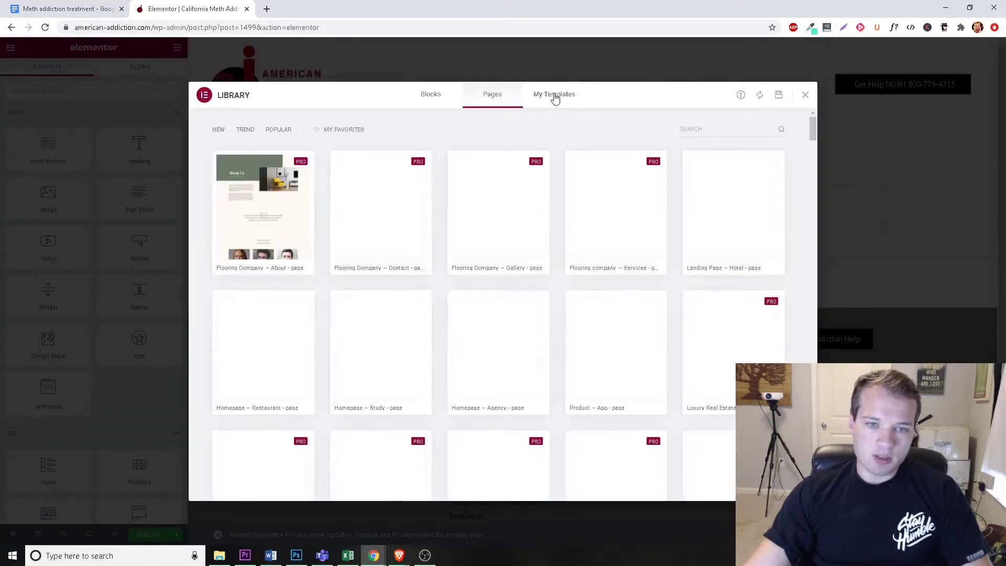
pyautogui.click(553, 94)
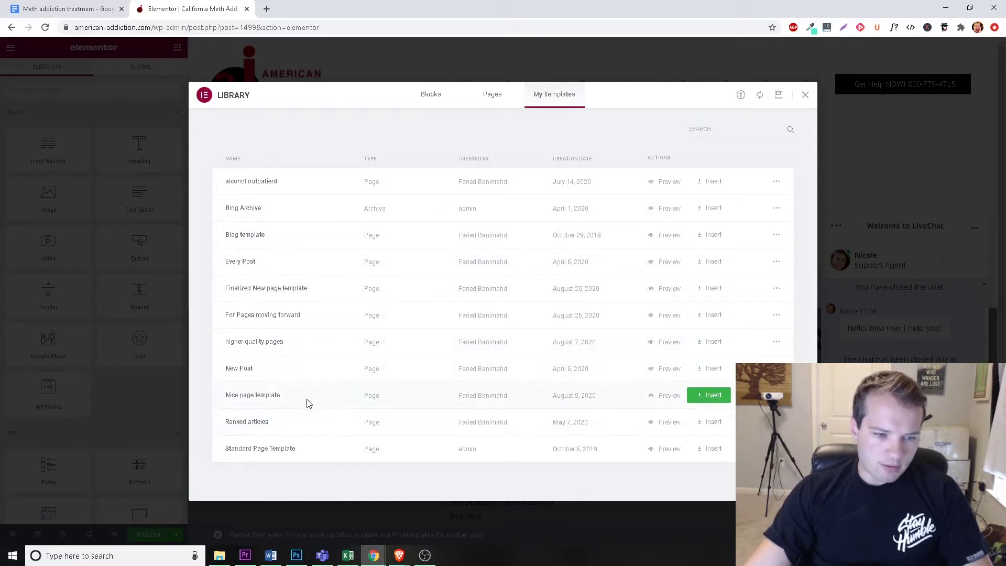
pyautogui.click(712, 399)
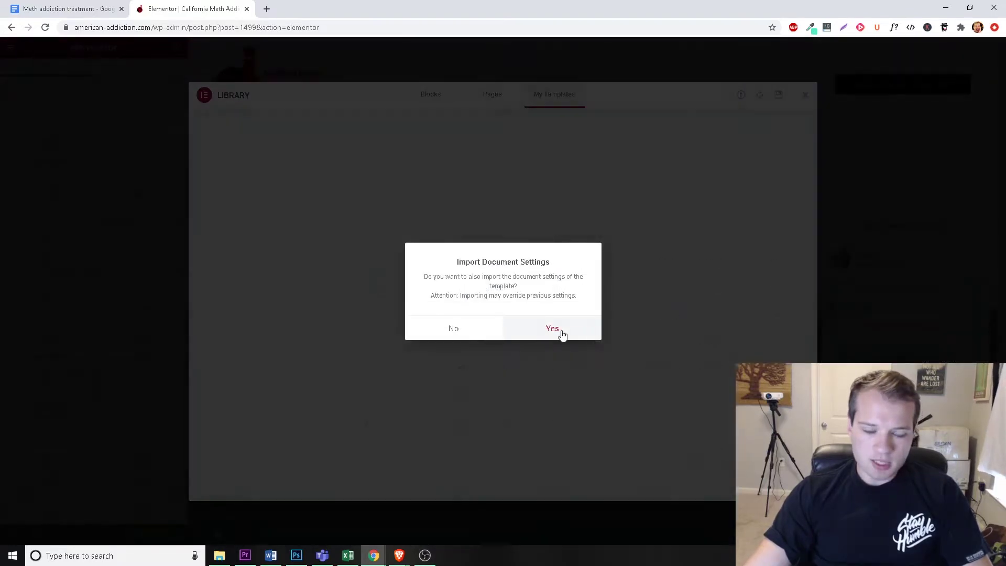
pyautogui.click(561, 331)
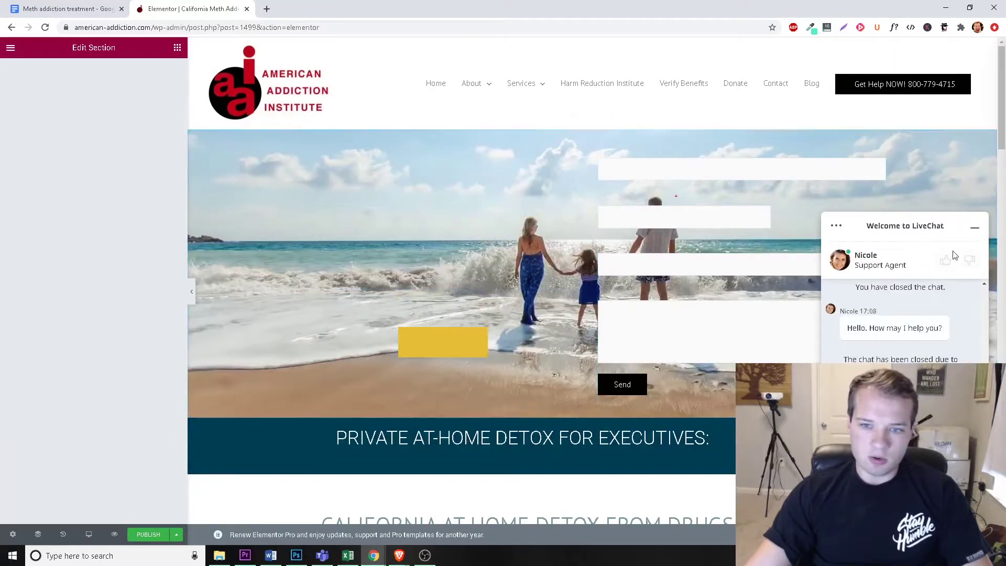
# Step: Minimize the live chat and examine the inserted template's hero heading, contact form, concierge detox and treatment sections
pyautogui.click(976, 231)
pyautogui.scroll(-3, 860, 255)
pyautogui.scroll(3, 948, 281)
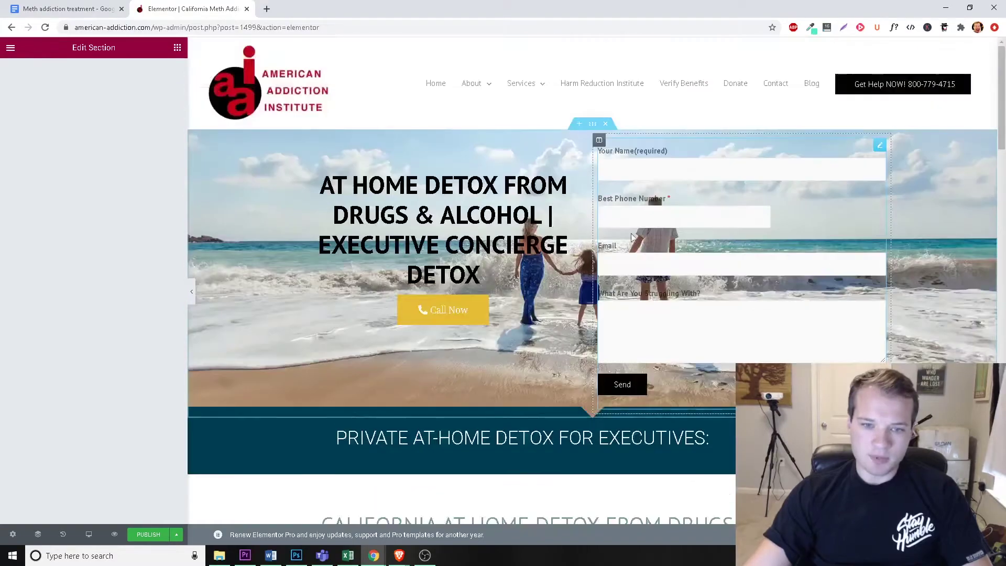
pyautogui.scroll(-10, 830, 264)
pyautogui.scroll(-20, 568, 357)
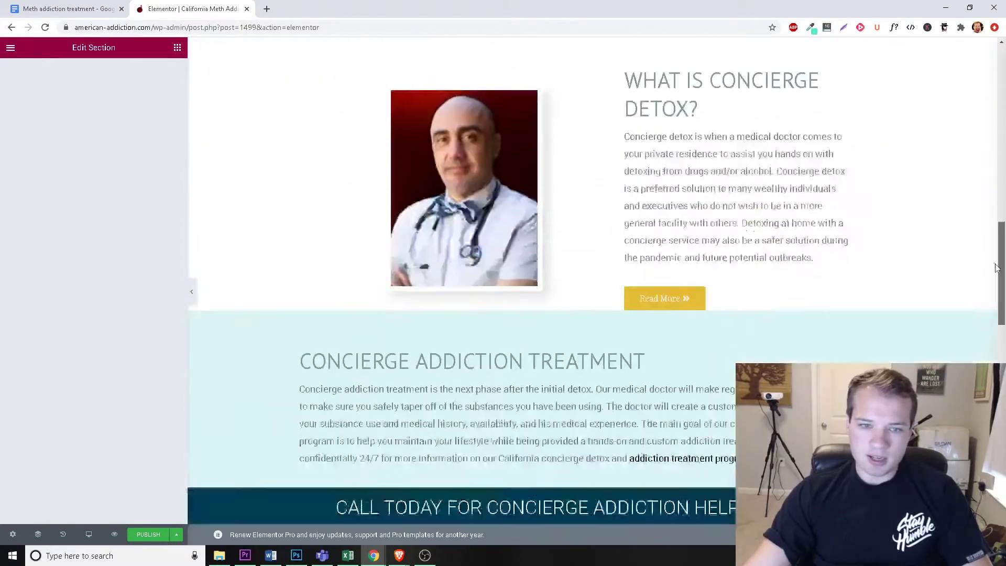
pyautogui.scroll(20, 568, 357)
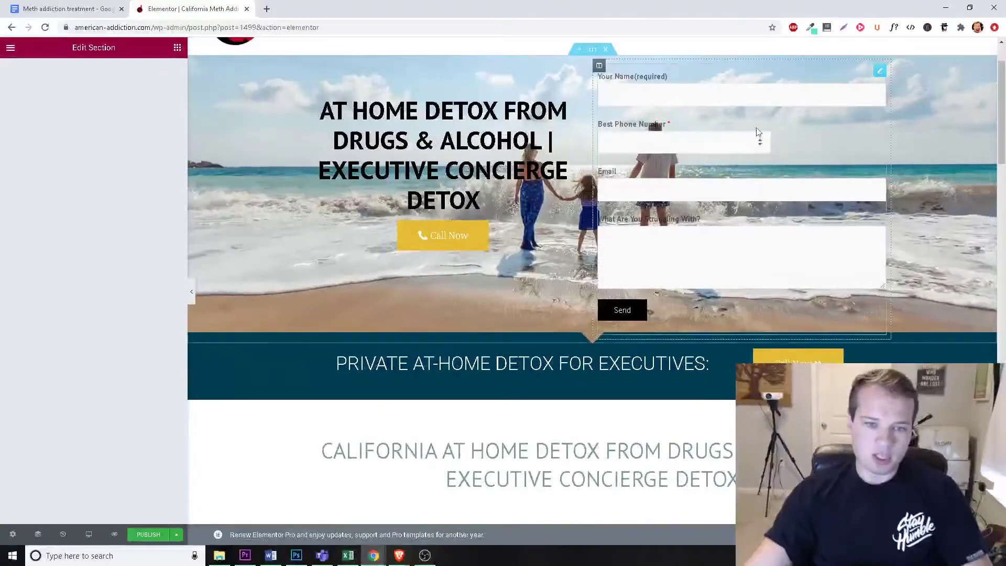
pyautogui.click(471, 168)
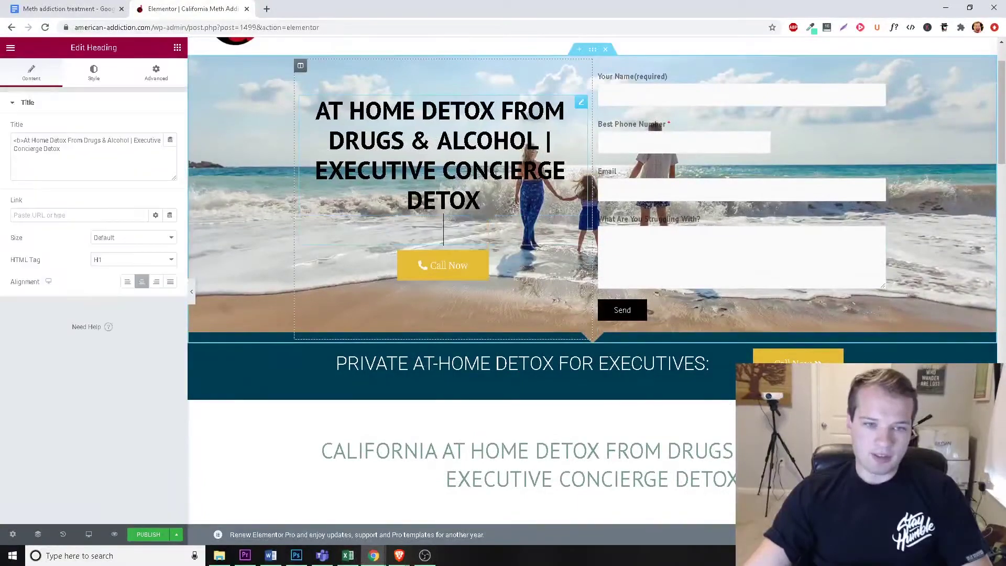
pyautogui.scroll(-7, 561, 214)
pyautogui.scroll(-8, 561, 213)
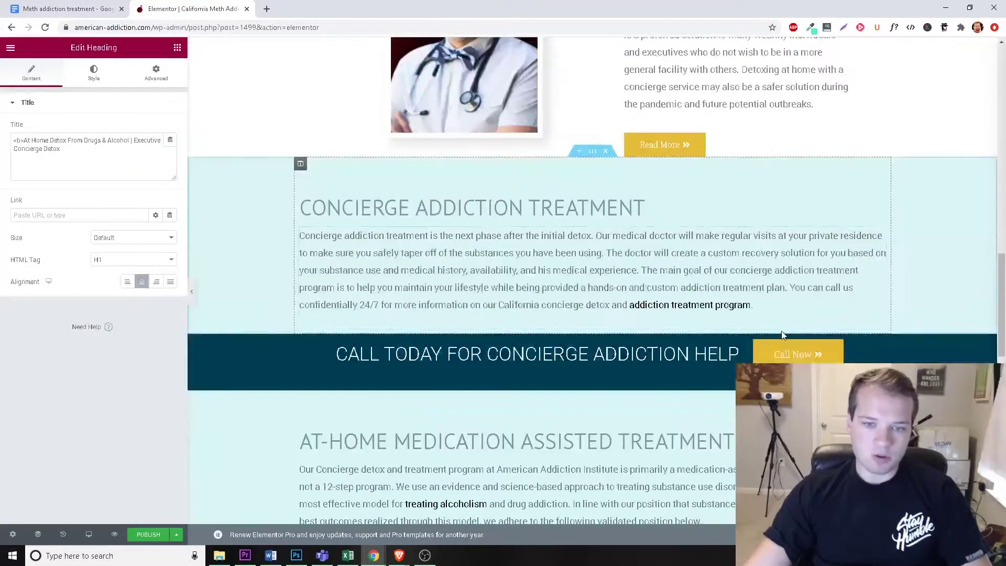
pyautogui.scroll(12, 608, 199)
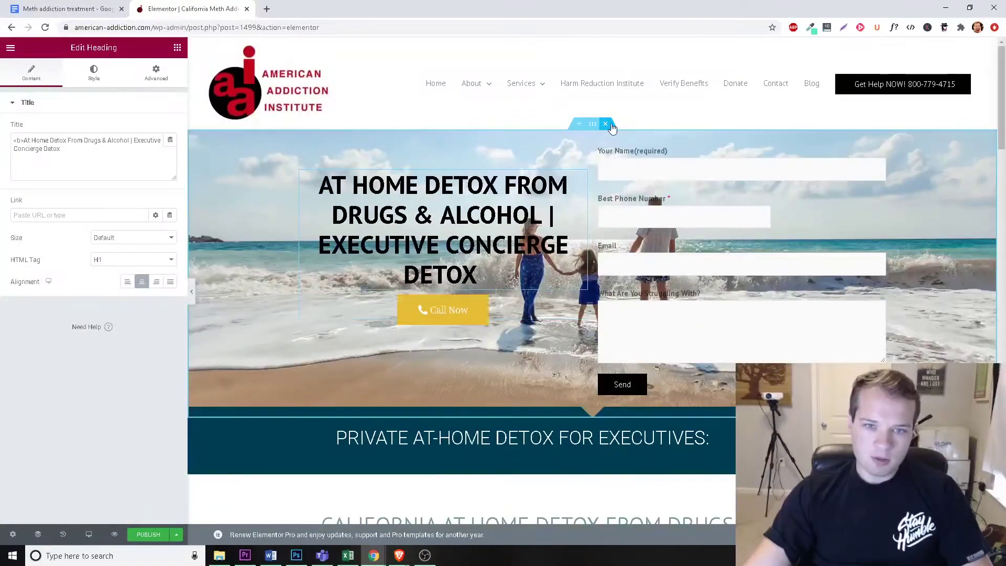
# Step: Delete all the inserted template sections from the page
pyautogui.click(607, 124)
pyautogui.click(606, 125)
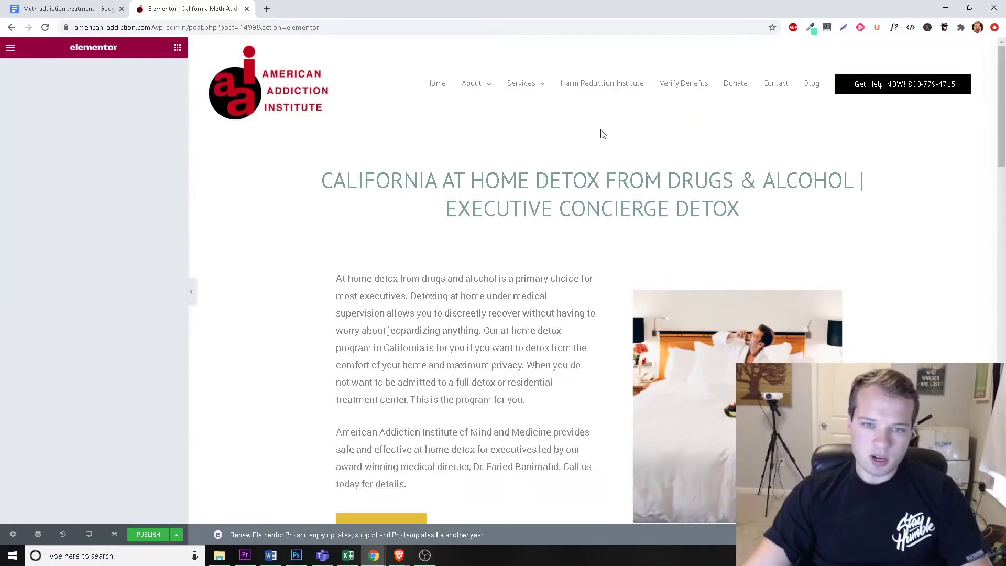
pyautogui.click(607, 128)
pyautogui.click(607, 128)
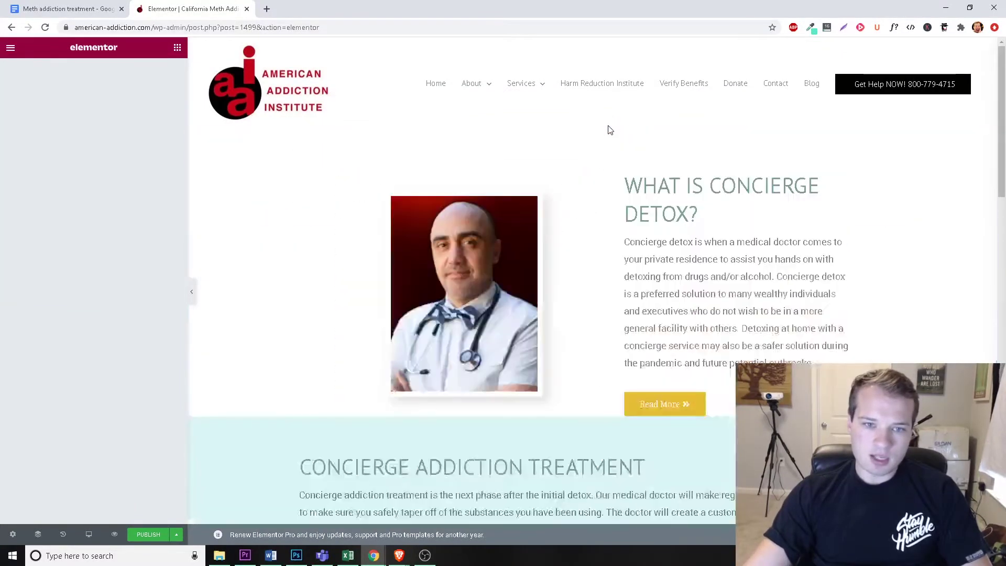
pyautogui.click(608, 128)
# Step: Add a new single-column section to the empty page
pyautogui.click(177, 47)
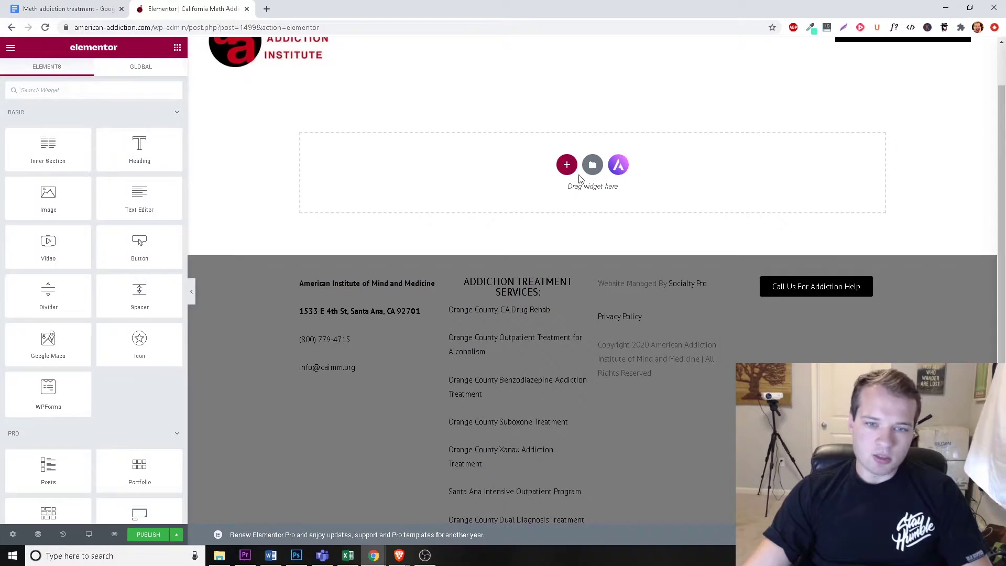
pyautogui.click(567, 167)
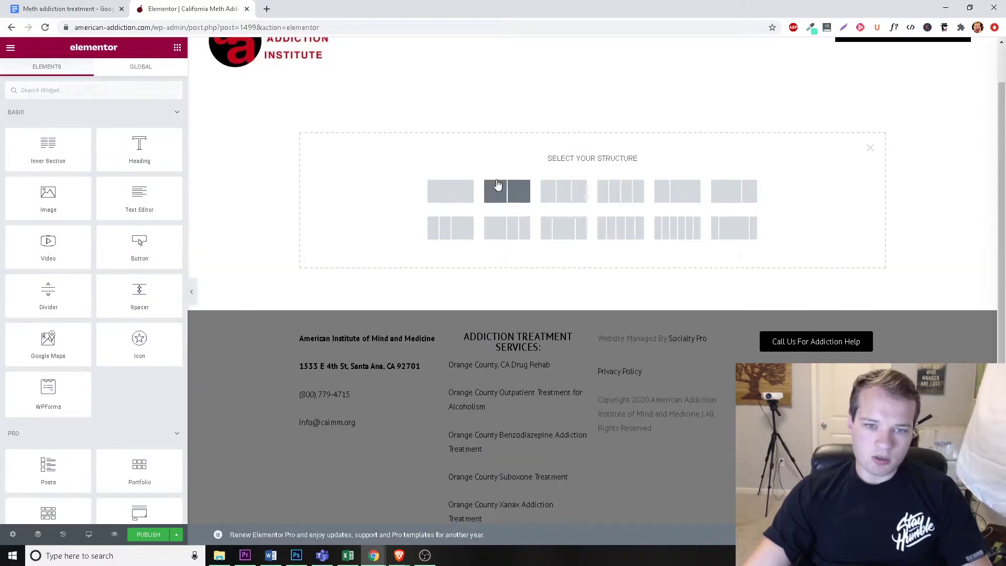
pyautogui.click(448, 198)
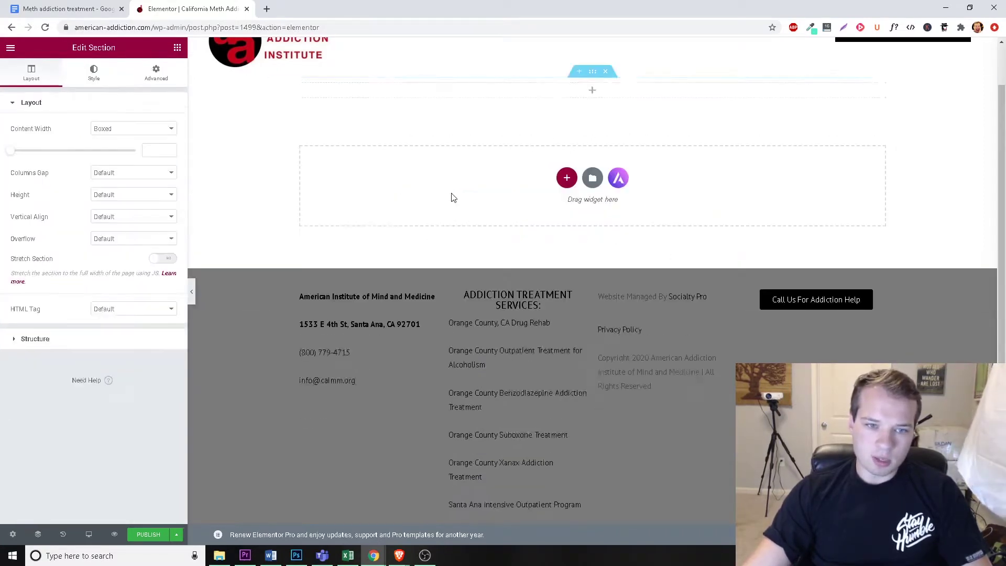
pyautogui.scroll(1, 566, 157)
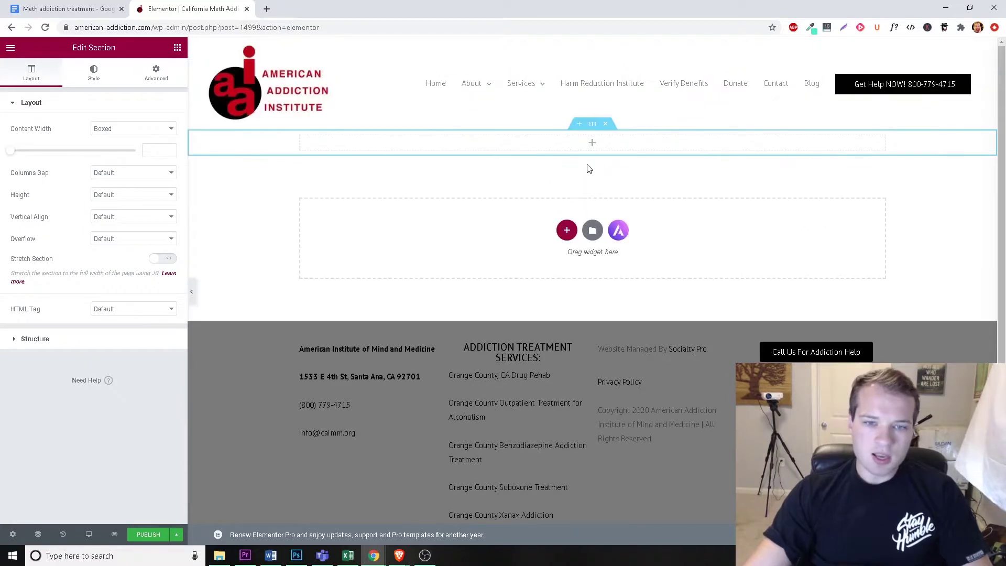
# Step: Copy the title "California Meth Addiction Treatment" from the Google Docs article
pyautogui.click(109, 9)
pyautogui.moveTo(403, 161); pyautogui.dragTo(555, 165)
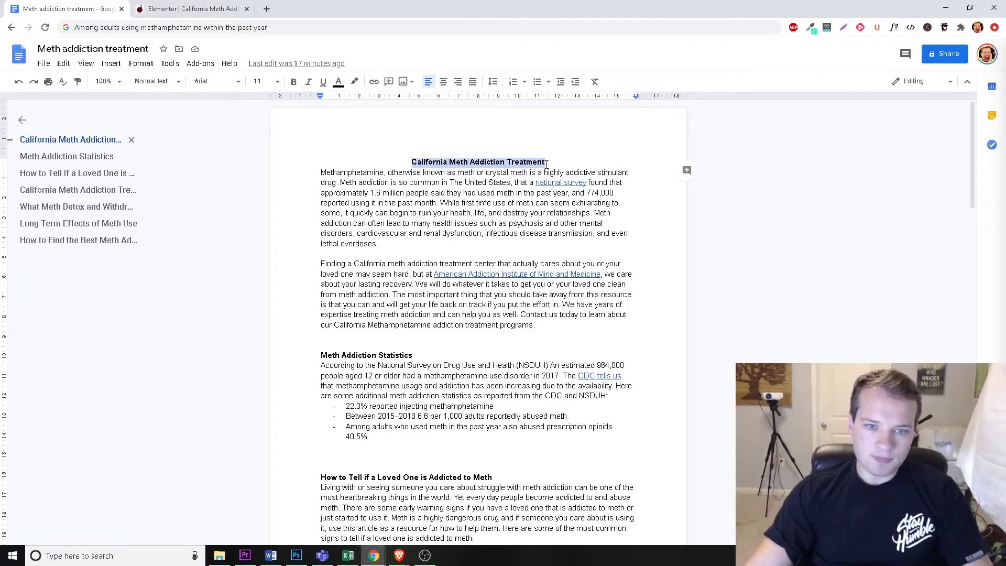
pyautogui.rightClick(547, 164)
pyautogui.click(563, 186)
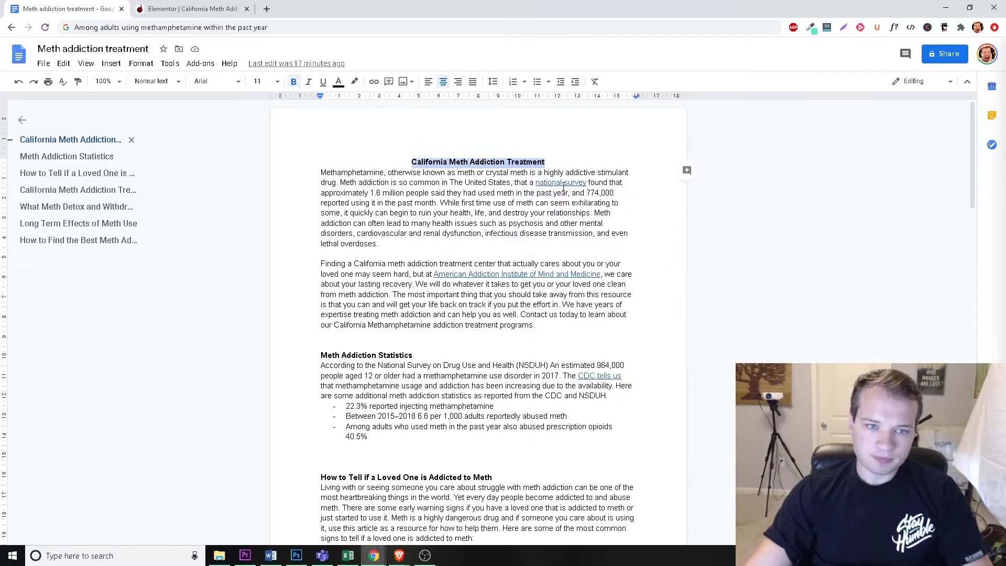
# Step: Back in Elementor, place a Heading widget in the new section and set its title to "California Meth Addiction Treatment"
pyautogui.click(251, 5)
pyautogui.click(176, 48)
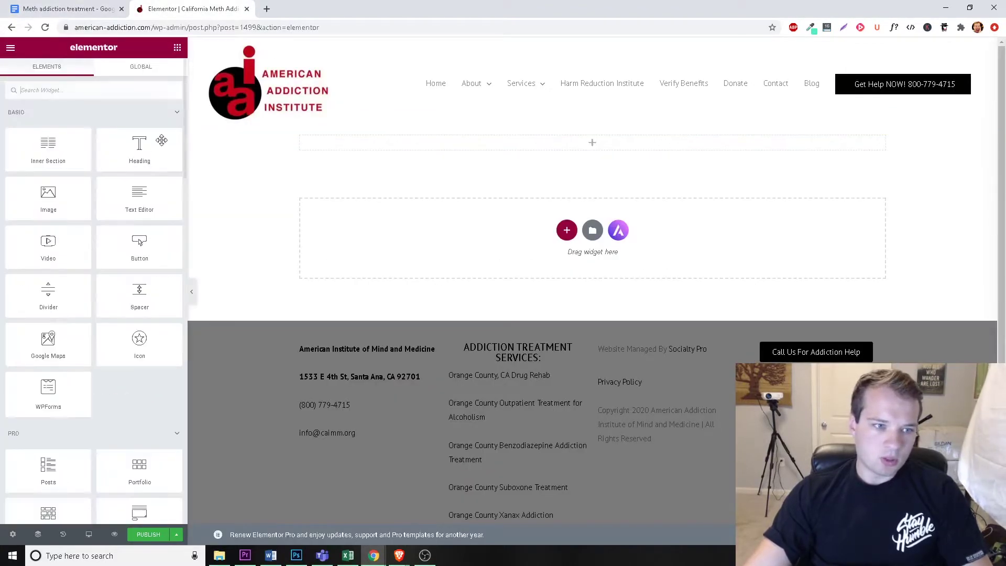
pyautogui.moveTo(162, 142); pyautogui.dragTo(576, 142)
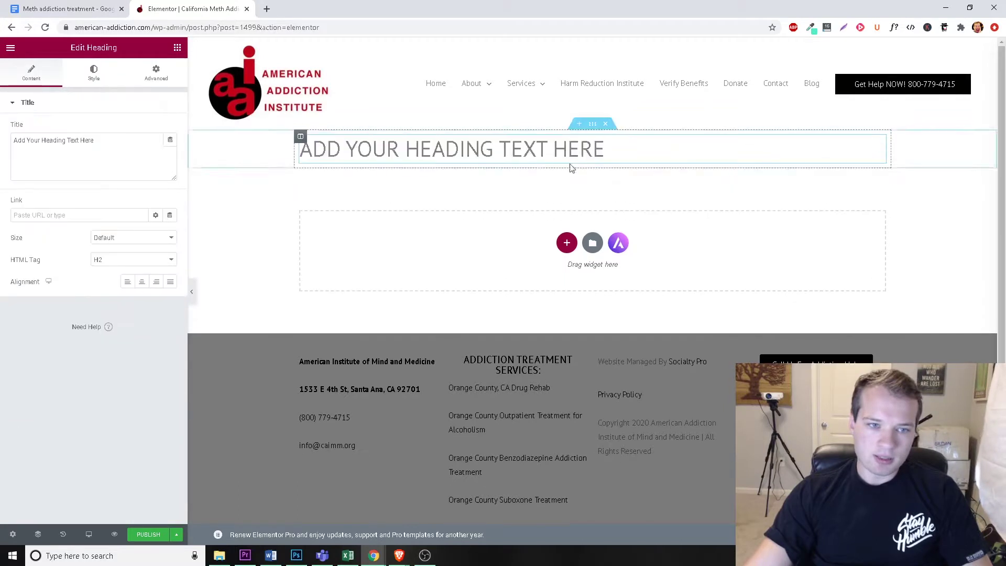
pyautogui.click(112, 152)
pyautogui.hotkey('ctrl', 'a')
pyautogui.hotkey('ctrl', 'v')
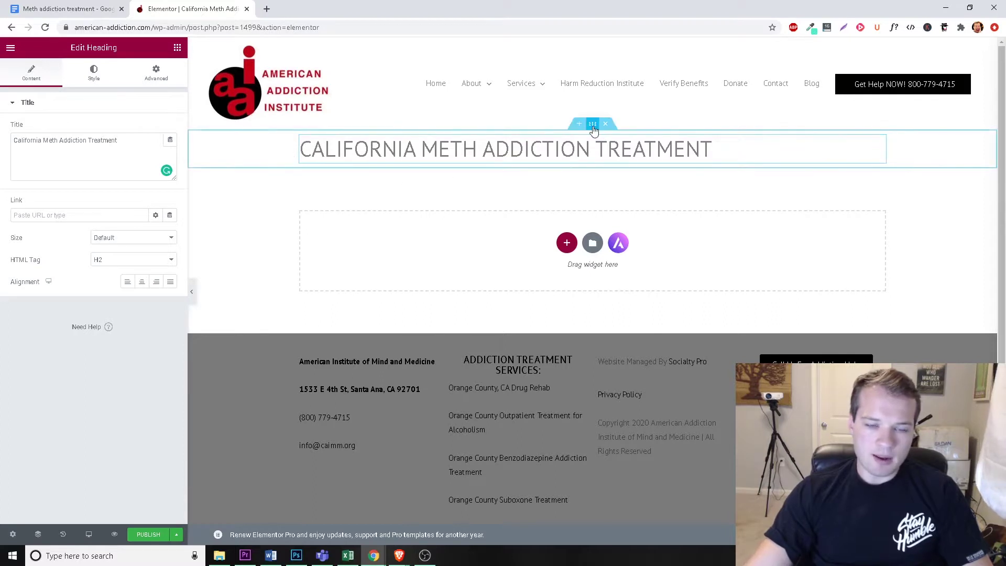
# Step: Set the heading section's background type to Classic and open its background image selection
pyautogui.click(593, 125)
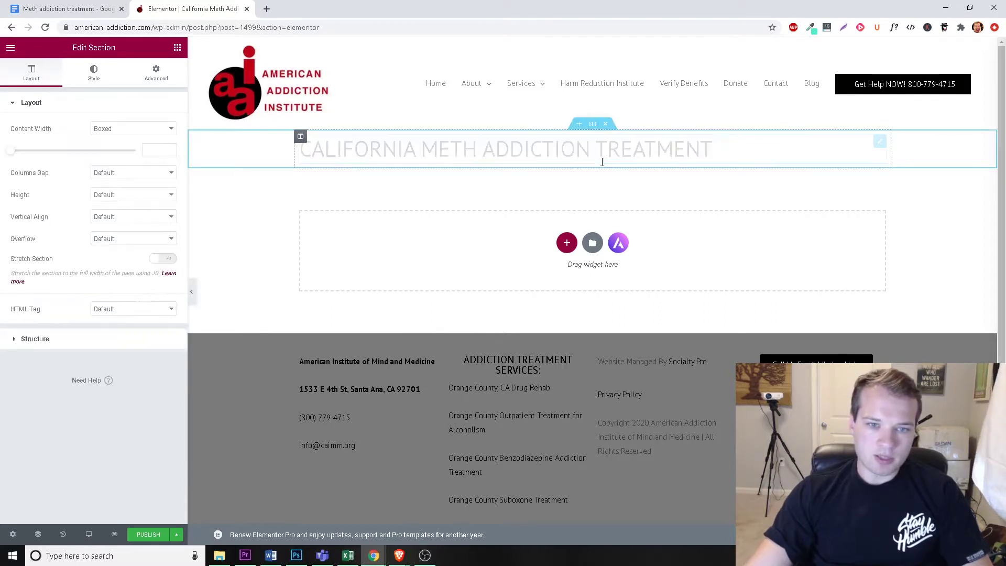
pyautogui.click(102, 90)
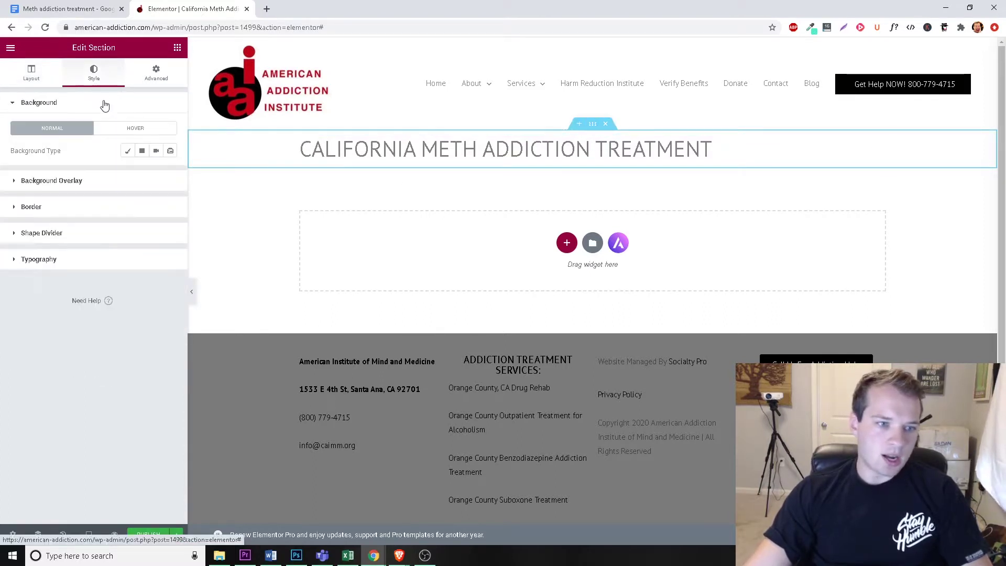
pyautogui.click(128, 152)
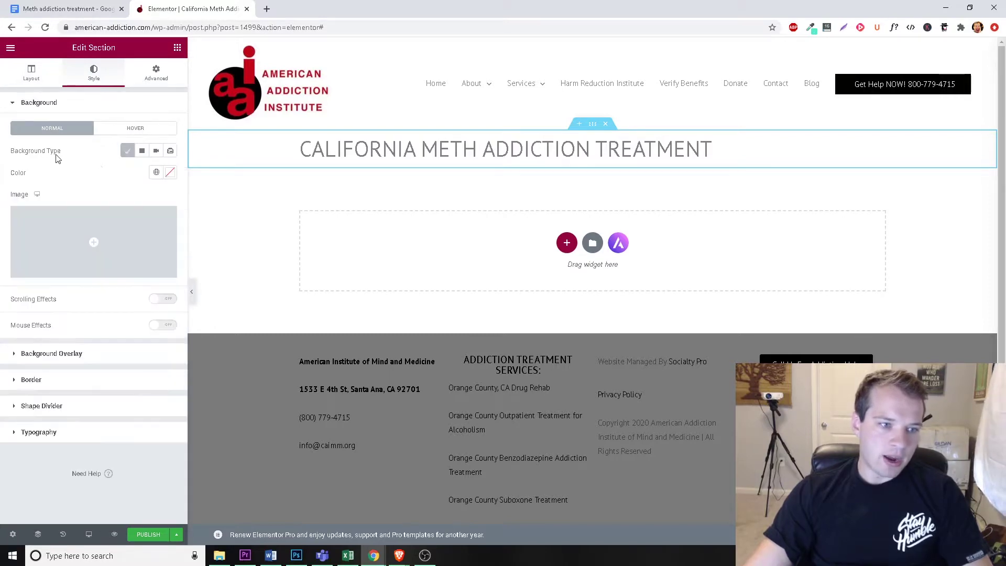
pyautogui.click(90, 240)
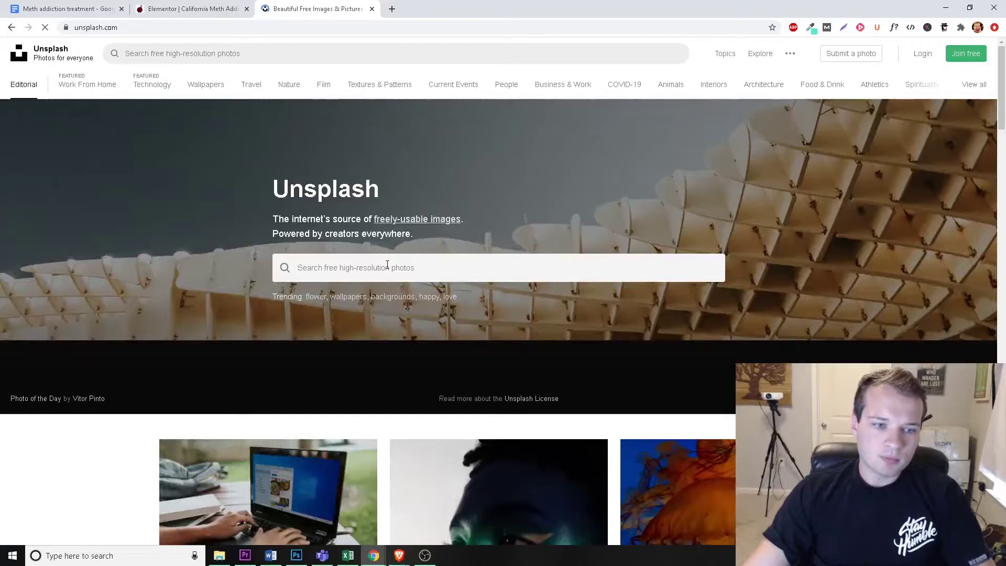
# Step: Search Unsplash for "meth" and look through the resulting photos for a background image
pyautogui.click(388, 265)
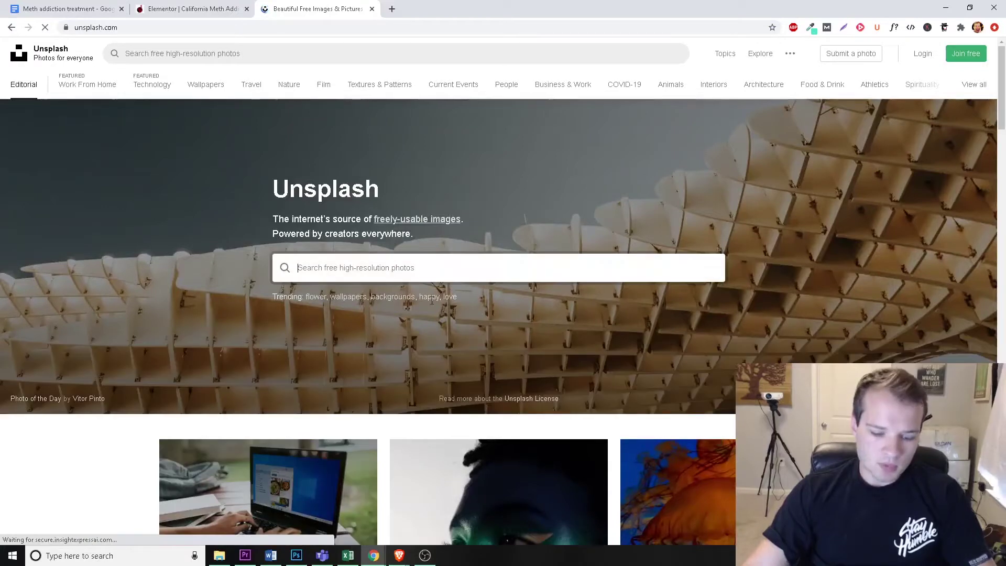
pyautogui.write('me')
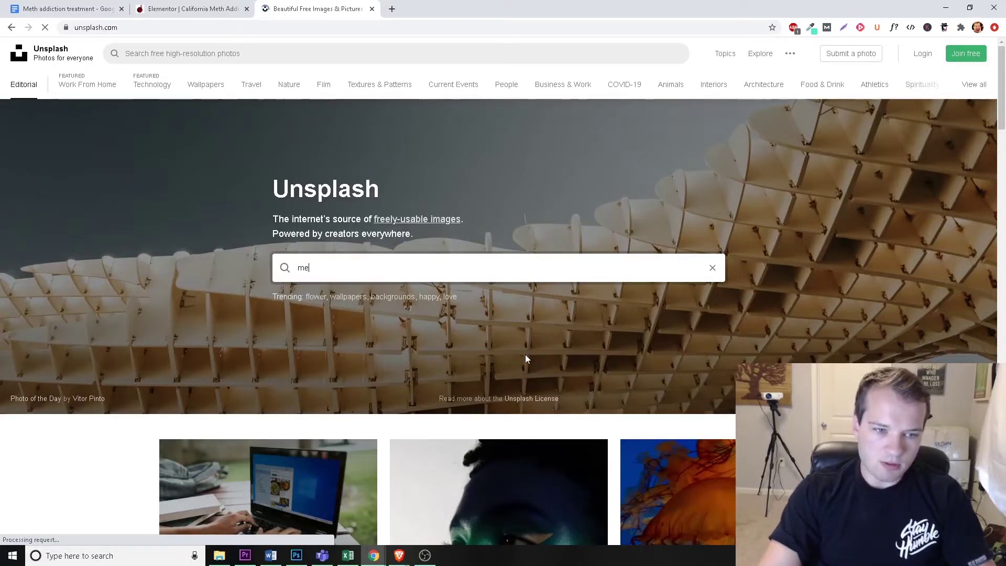
pyautogui.write('th')
pyautogui.press('Return')
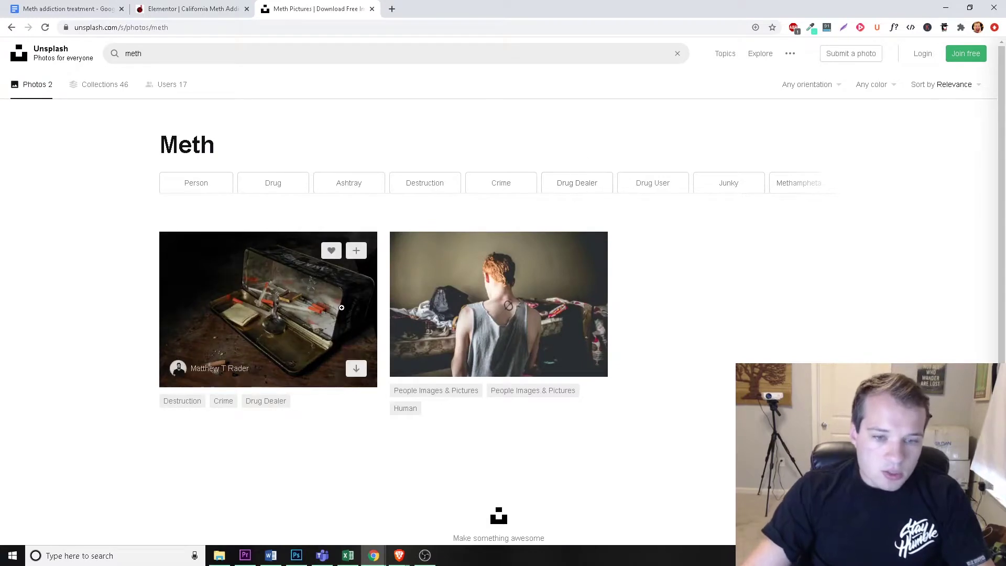
pyautogui.scroll(-1, 322, 325)
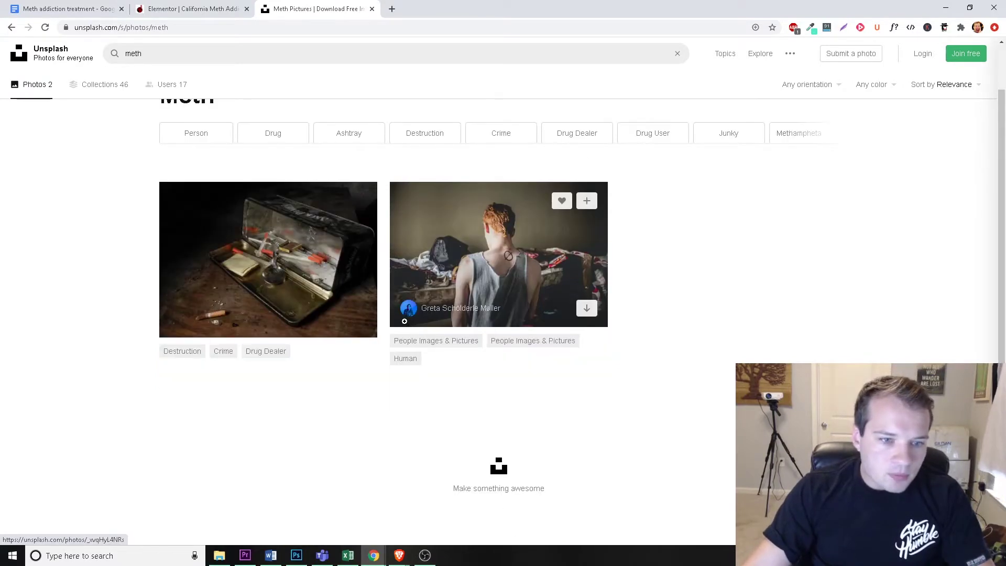
# Step: Download the Unsplash photo of the open metal box with syringes and upload its compressed copy to Elementor's media library
pyautogui.click(356, 321)
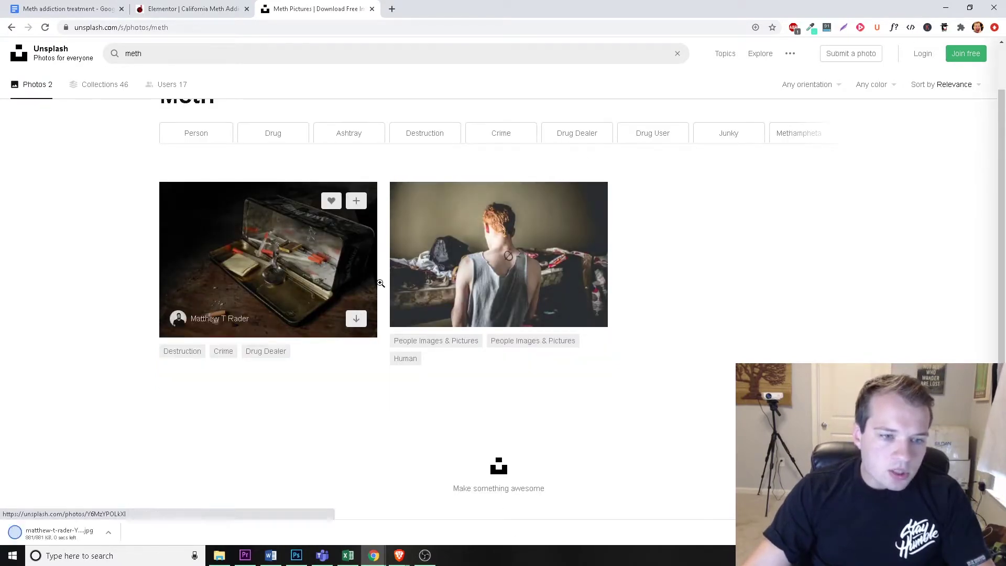
pyautogui.scroll(2, 295, 314)
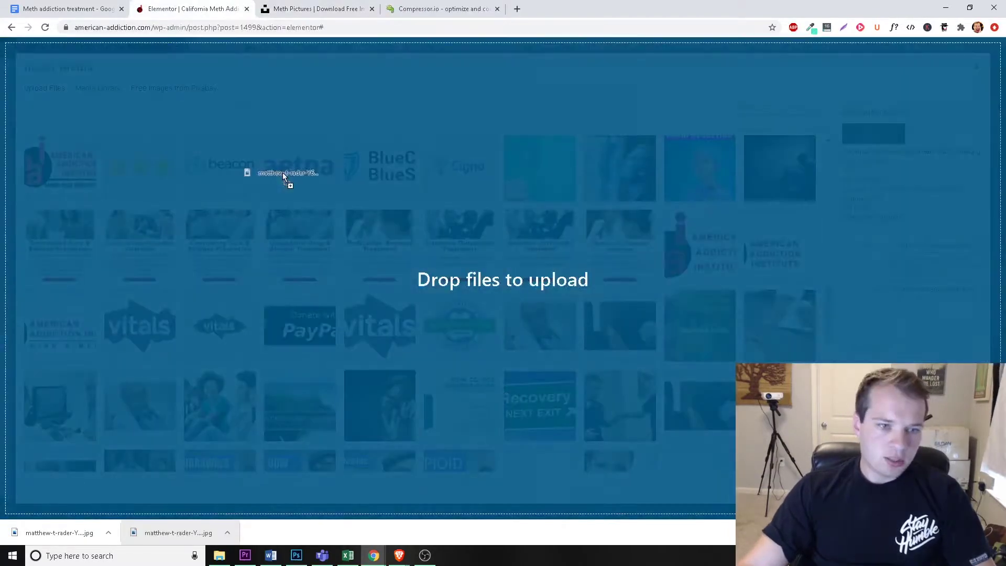
pyautogui.moveTo(282, 172); pyautogui.dragTo(283, 171)
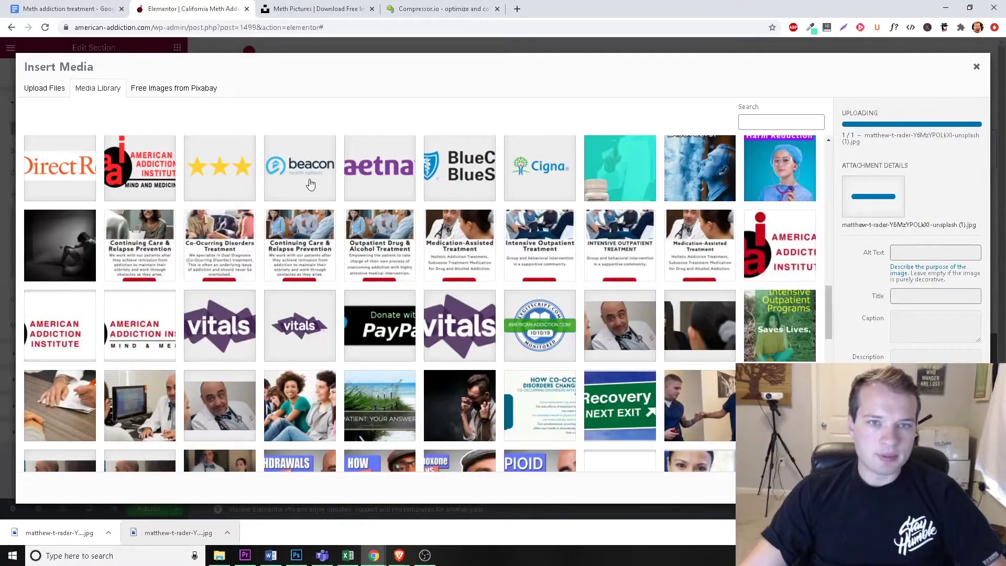
# Step: Give the uploaded photo the alt text "California Meth Addiction Treatment" and insert it as the section's background image
pyautogui.scroll(5, 330, 161)
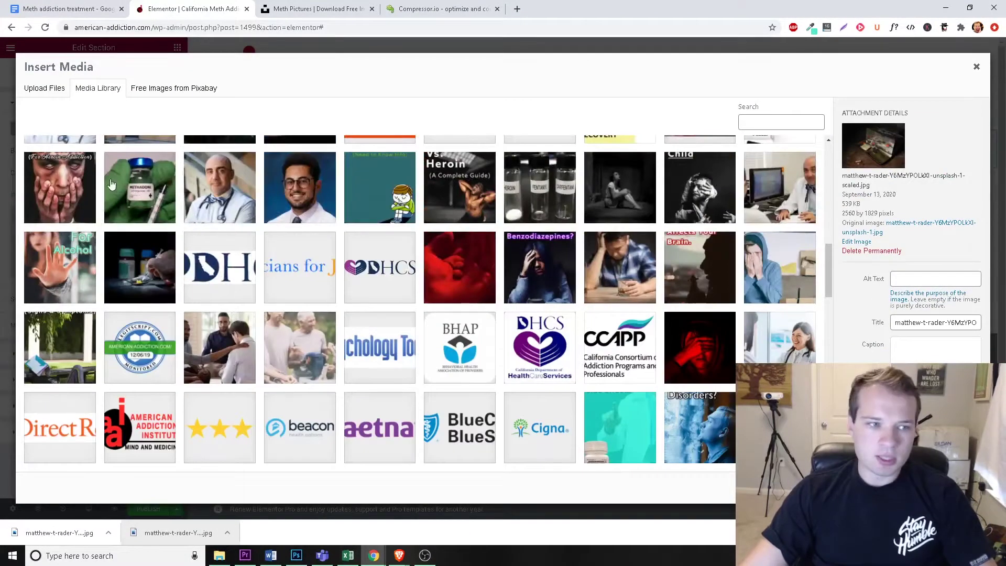
pyautogui.scroll(4, 111, 183)
pyautogui.click(923, 278)
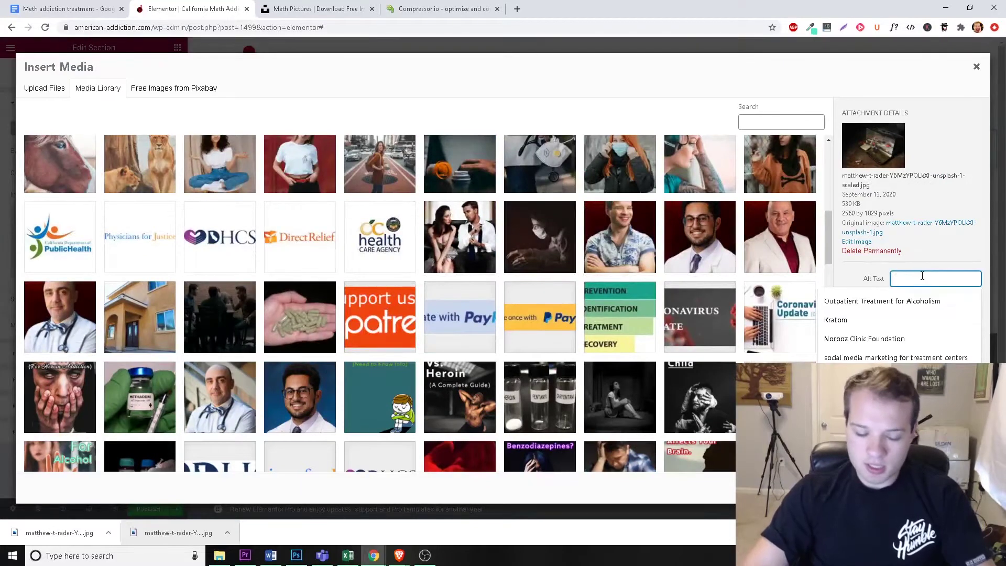
pyautogui.write('California Meth A')
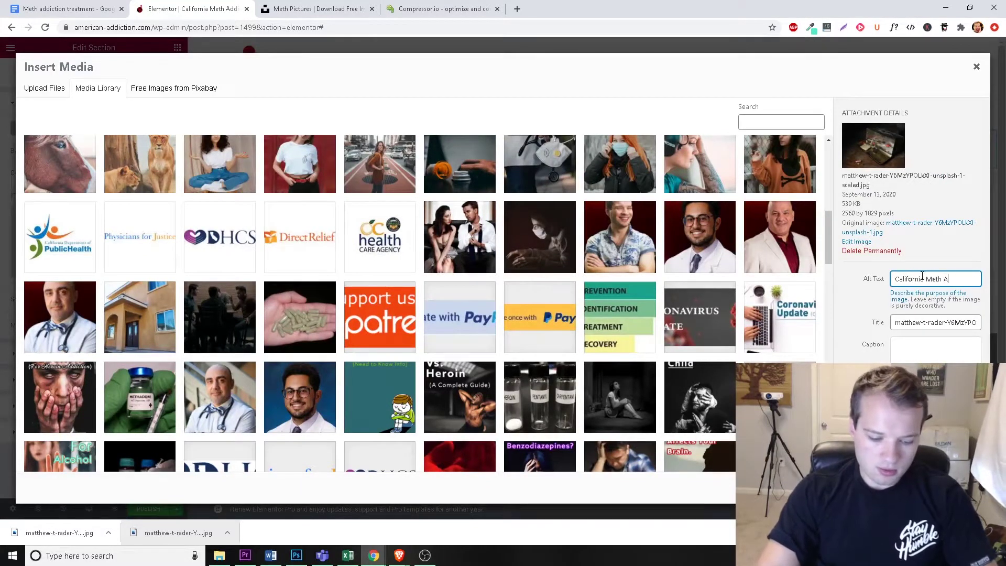
pyautogui.write('ddiction Tre')
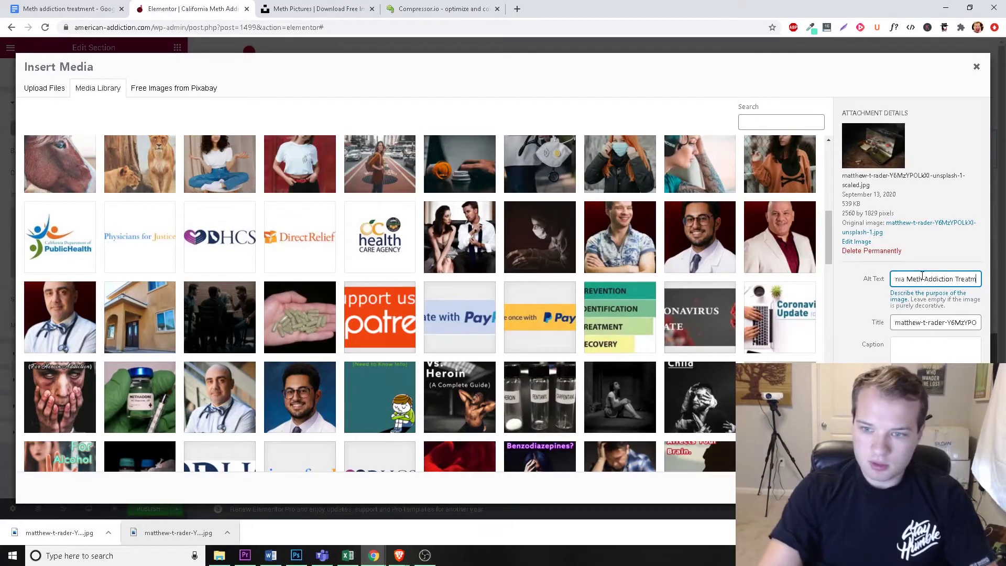
pyautogui.write('atment')
pyautogui.click(949, 488)
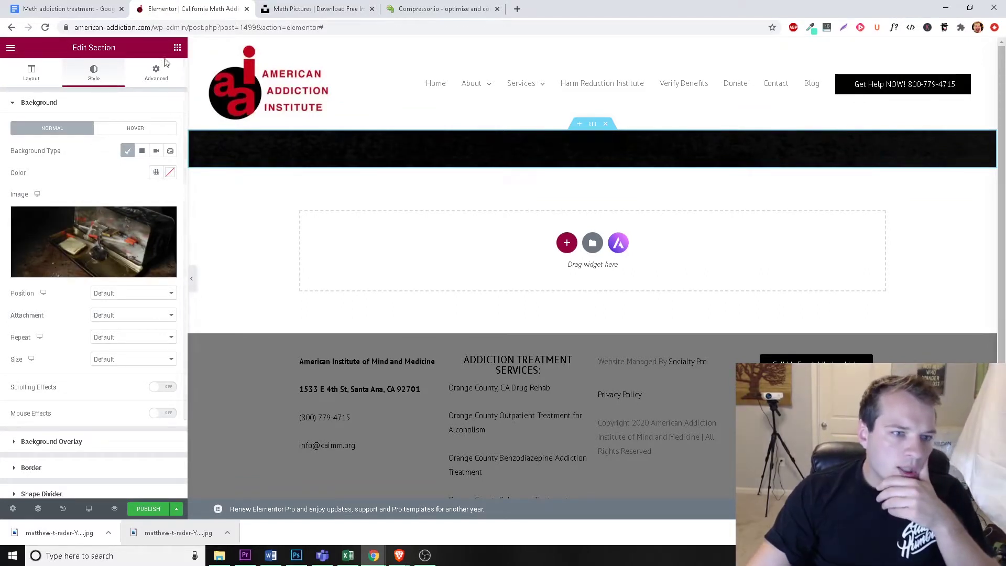
# Step: Unlink the hero section's padding values and set the top and bottom padding to 50 px
pyautogui.click(157, 73)
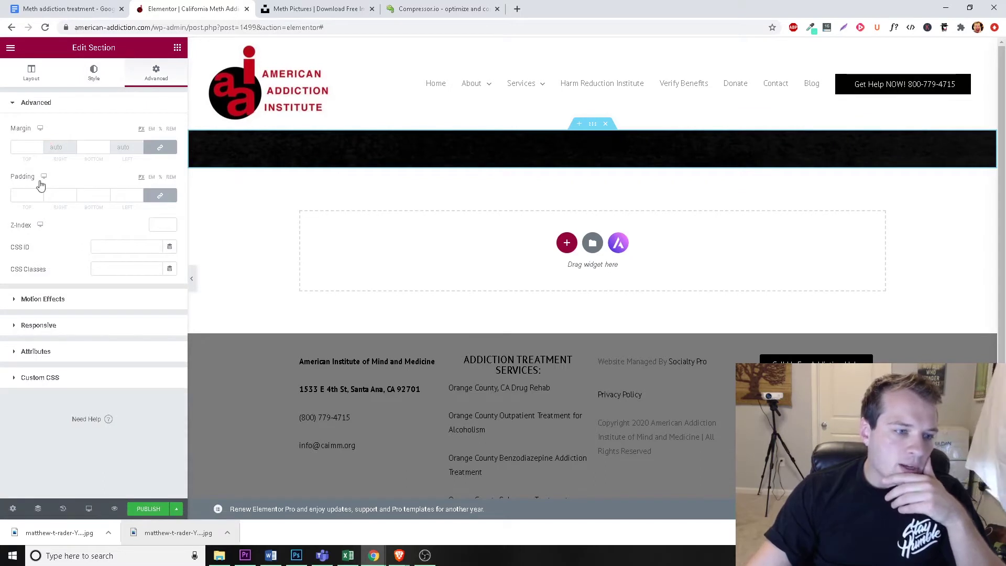
pyautogui.click(107, 193)
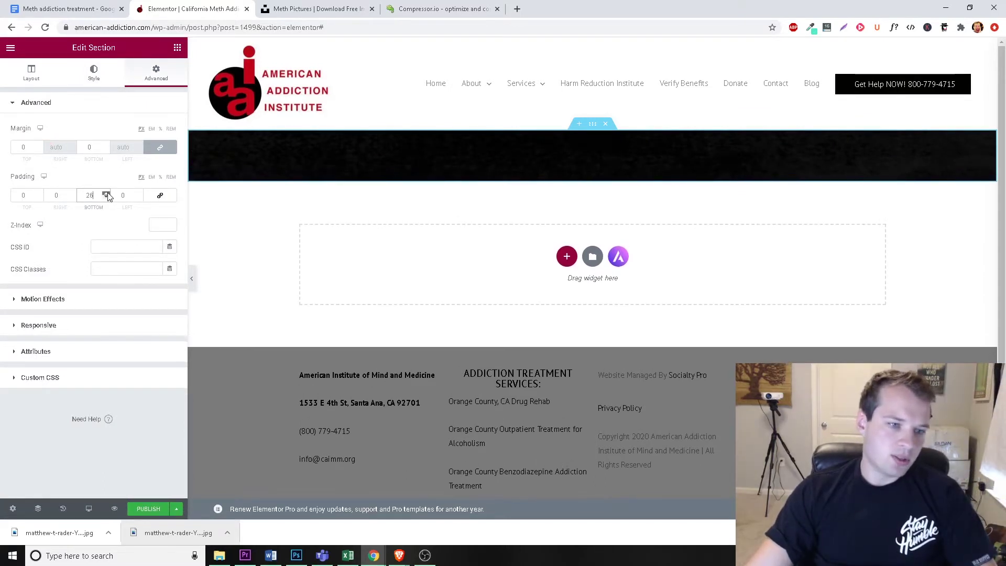
pyautogui.moveTo(107, 195); pyautogui.dragTo(106, 195)
pyautogui.click(39, 194)
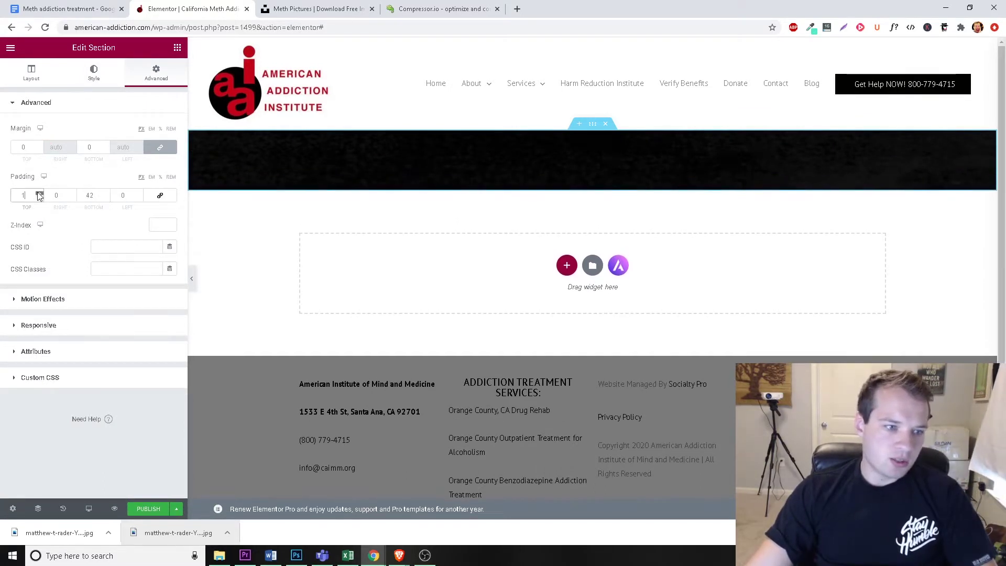
pyautogui.moveTo(40, 193); pyautogui.dragTo(39, 194)
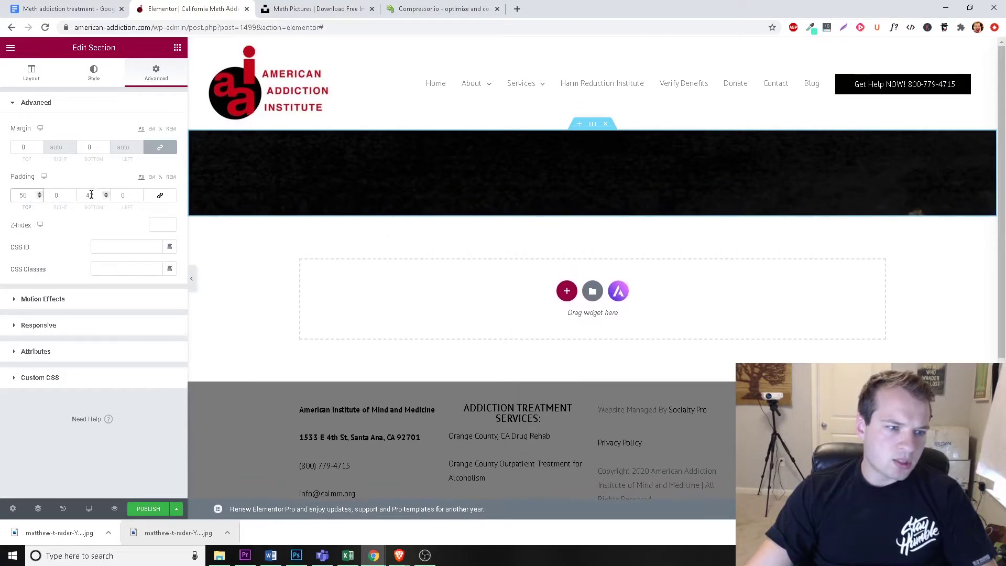
pyautogui.doubleClick(82, 195)
pyautogui.write('50')
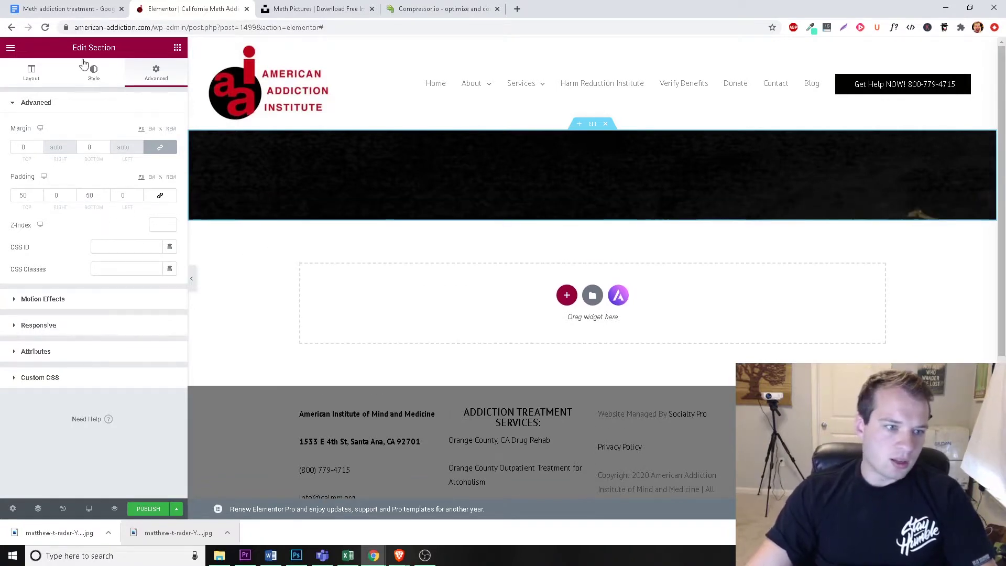
# Step: Try the Center Left and Top Right positions for the section's background image and settle on Center Center
pyautogui.click(93, 72)
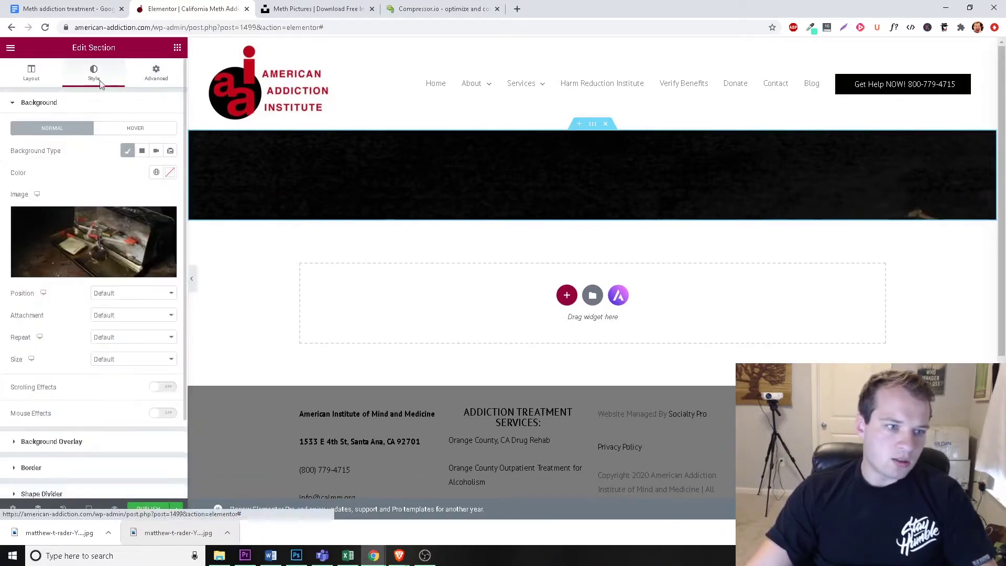
pyautogui.click(134, 294)
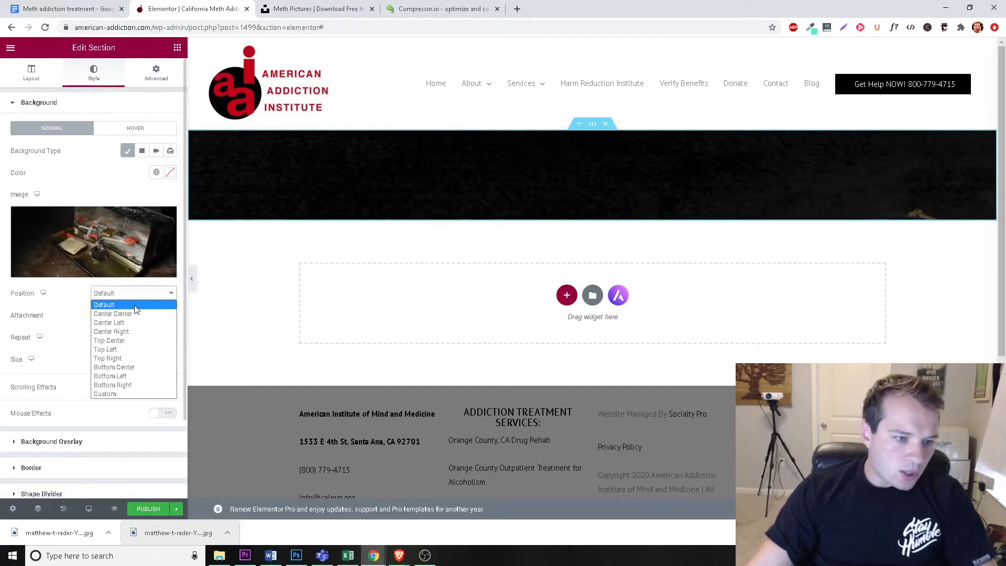
pyautogui.click(128, 311)
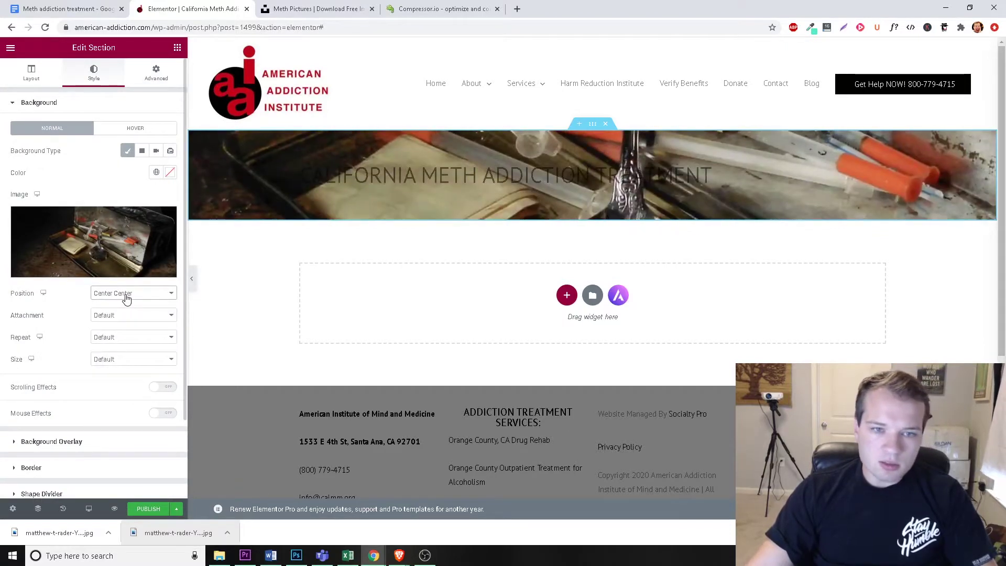
pyautogui.click(125, 296)
pyautogui.click(125, 321)
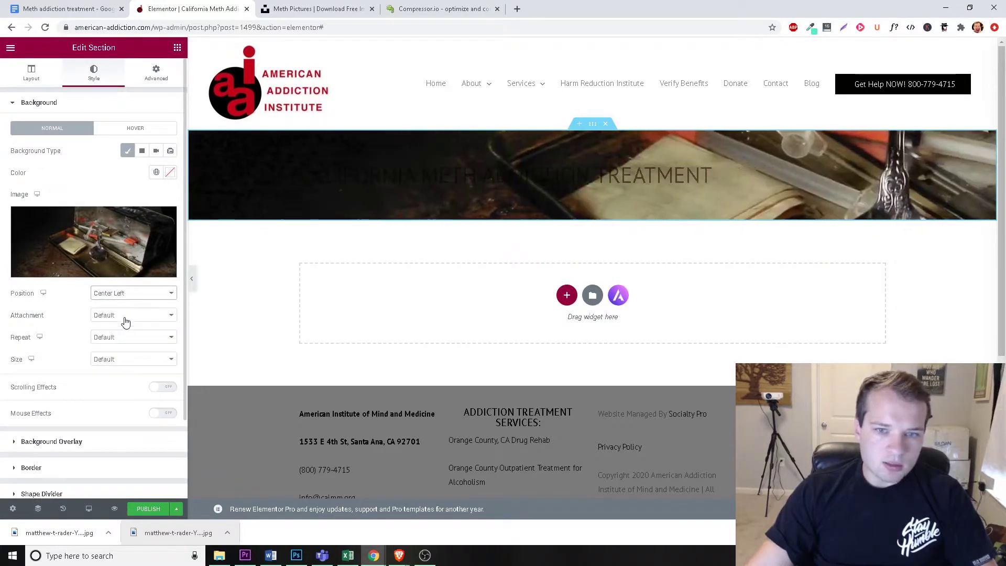
pyautogui.click(143, 292)
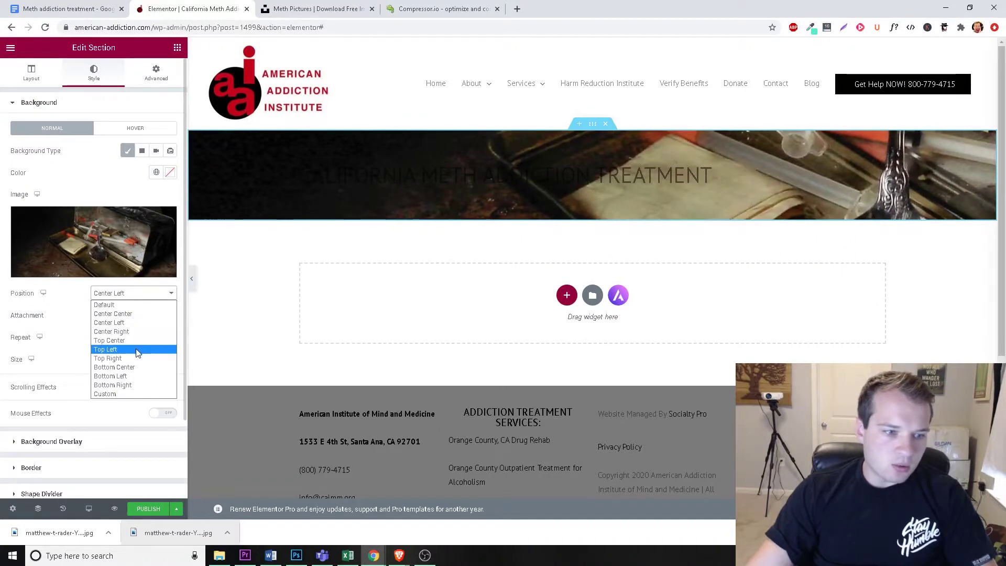
pyautogui.click(136, 359)
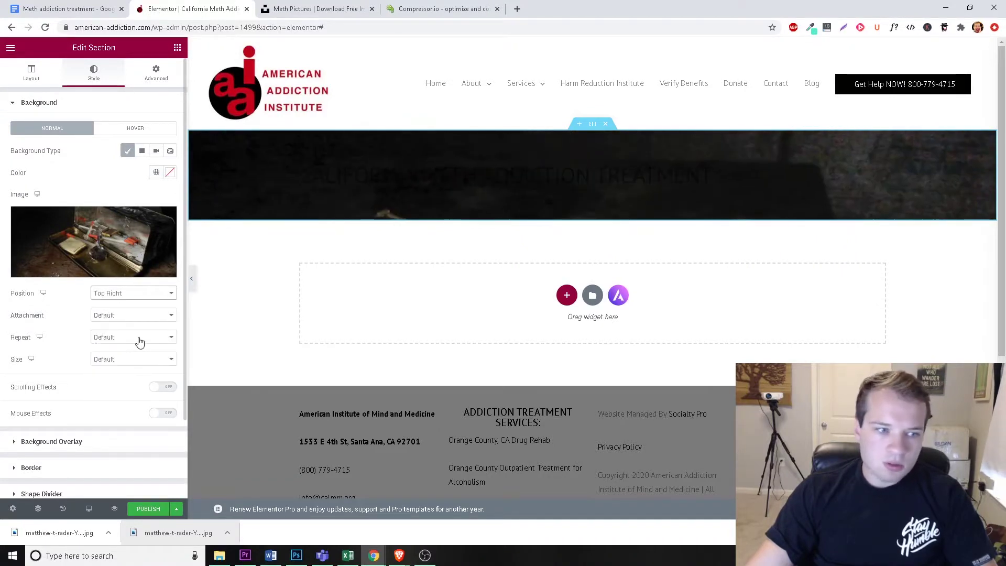
pyautogui.click(137, 295)
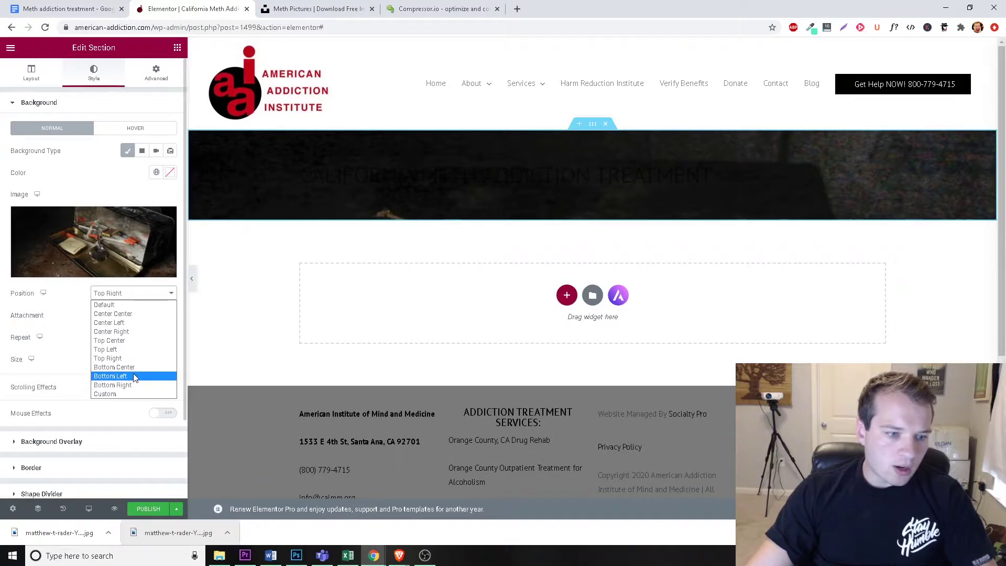
pyautogui.click(131, 321)
pyautogui.click(135, 294)
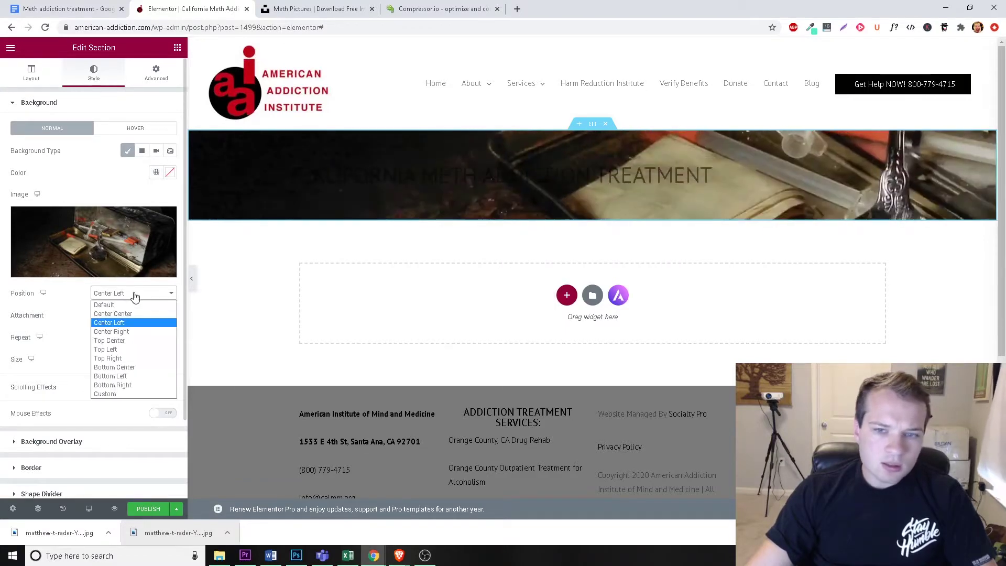
pyautogui.click(133, 320)
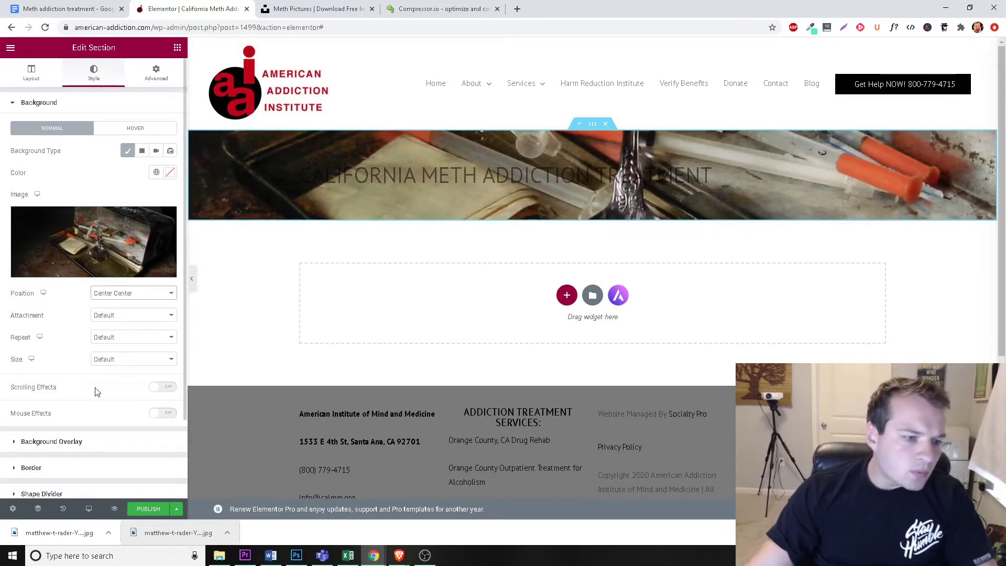
# Step: Add a Classic background overlay to the hero section with a near-black colour
pyautogui.scroll(-1, 79, 428)
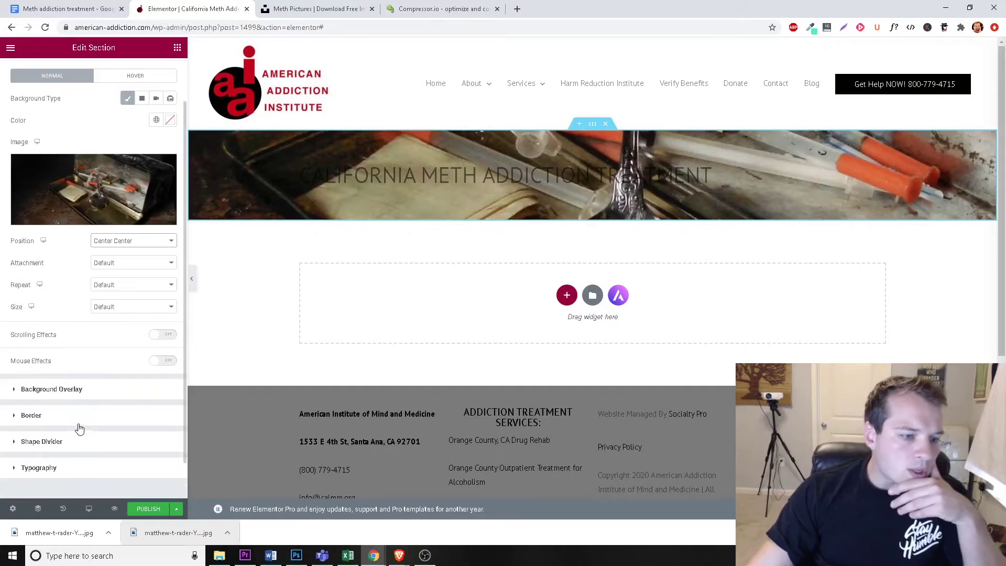
pyautogui.click(69, 391)
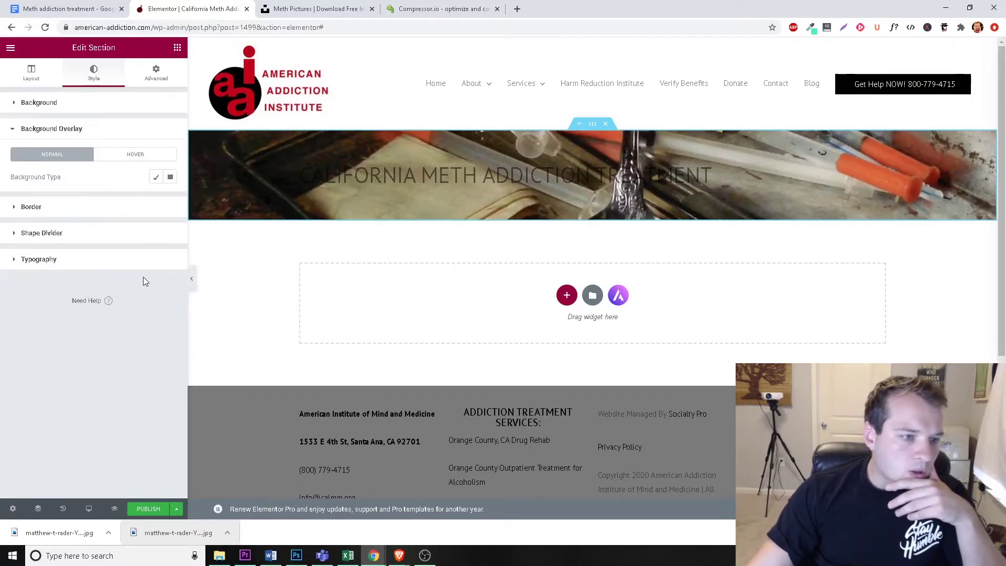
pyautogui.click(156, 178)
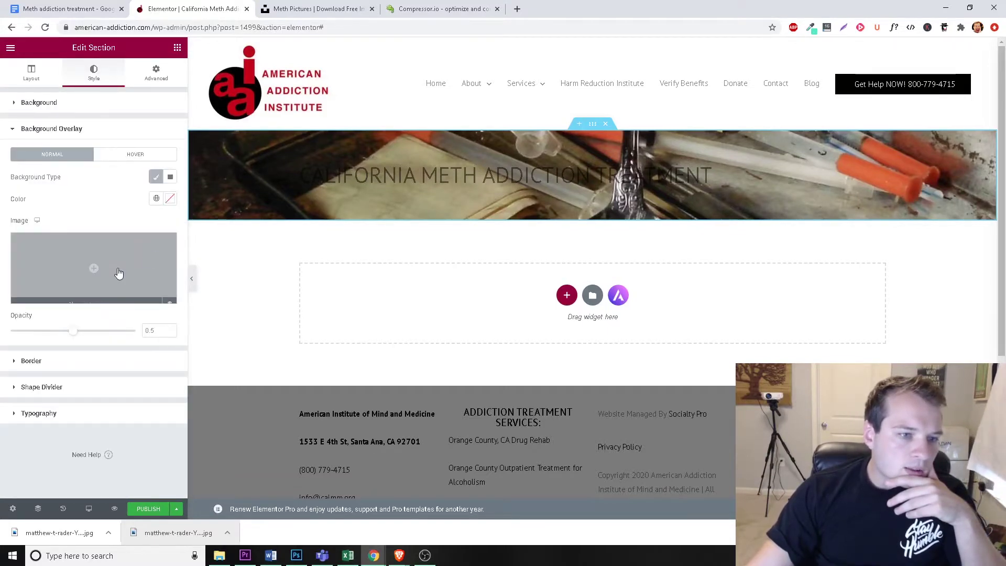
pyautogui.click(171, 200)
pyautogui.click(64, 308)
pyautogui.moveTo(72, 313); pyautogui.dragTo(71, 318)
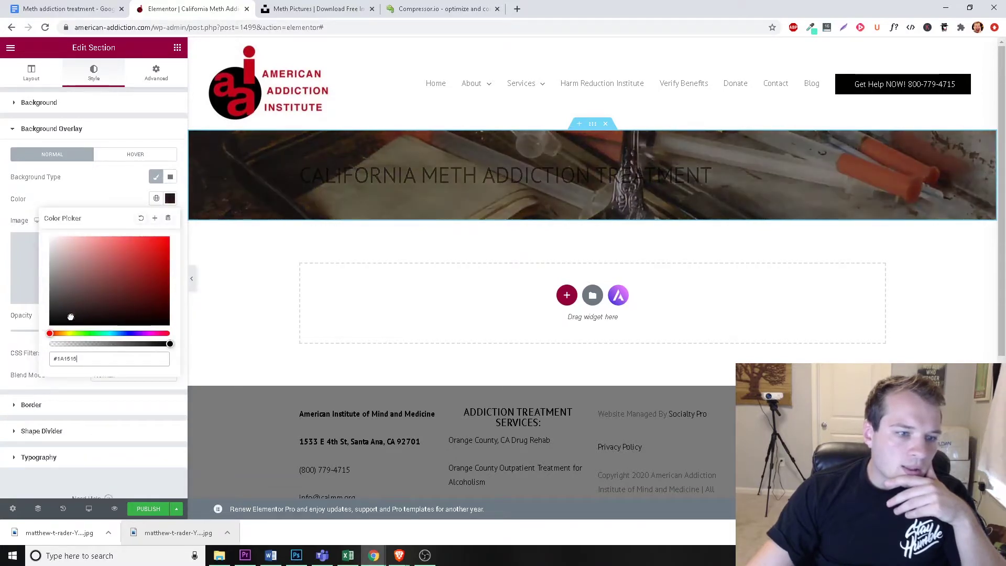
pyautogui.moveTo(169, 343)
pyautogui.mouseDown()
pyautogui.moveTo(68, 345)
pyautogui.moveTo(198, 347)
pyautogui.moveTo(153, 348)
pyautogui.moveTo(185, 350)
pyautogui.mouseUp()
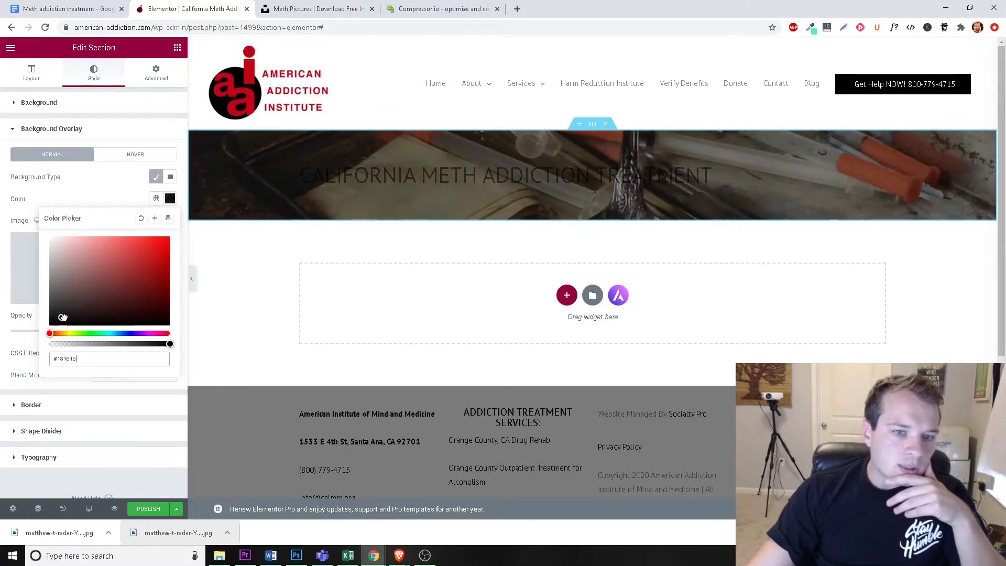
pyautogui.click(94, 203)
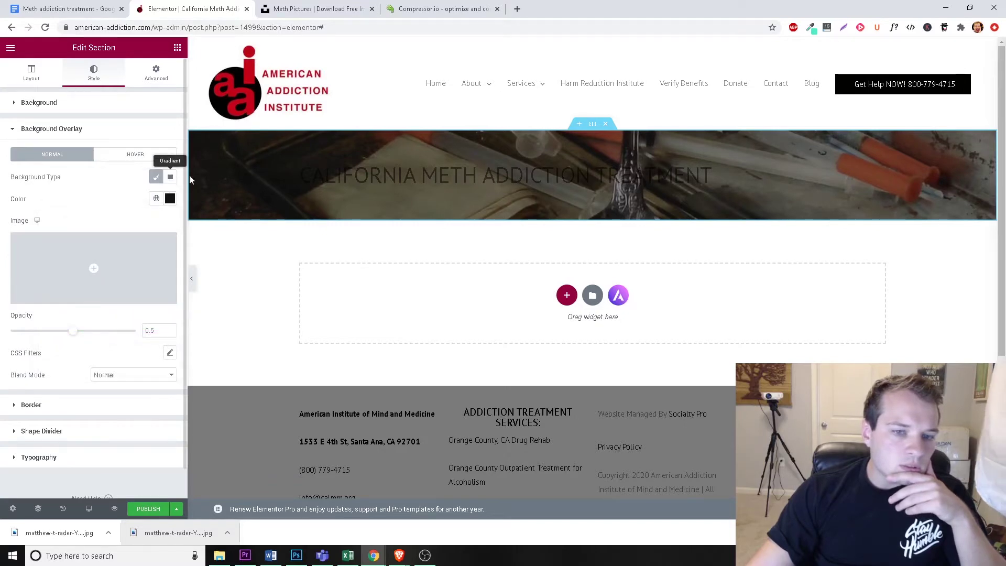
# Step: Set the hero heading's HTML tag to H1 and its alignment to center
pyautogui.click(459, 176)
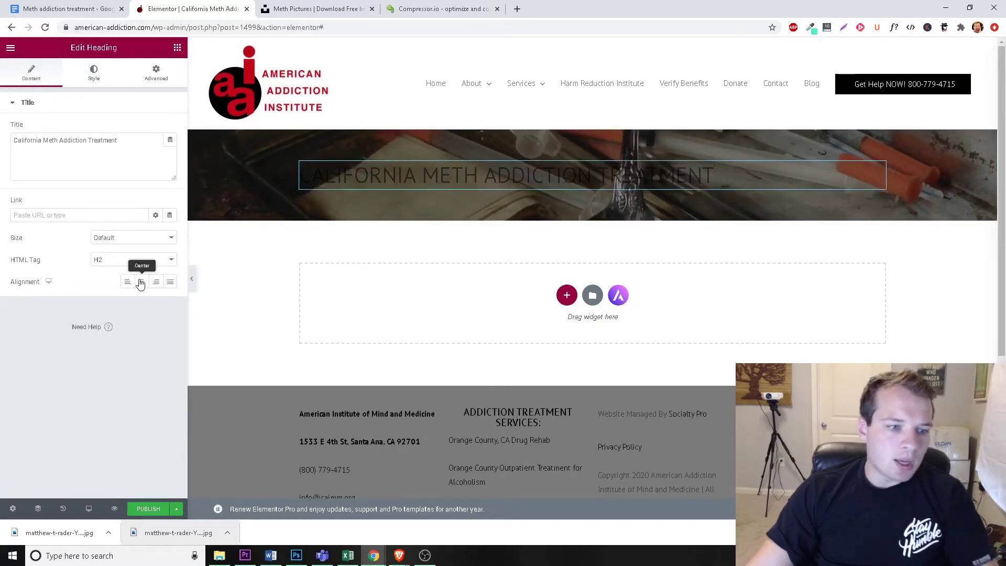
pyautogui.click(130, 260)
pyautogui.click(128, 268)
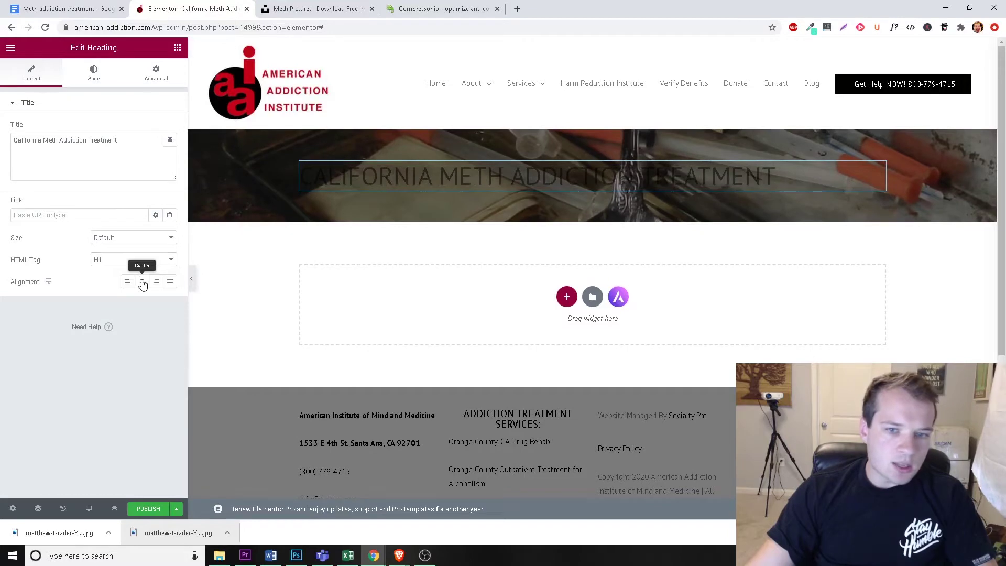
pyautogui.click(143, 283)
# Step: Set the hero heading's text colour to white (#FFFFFF)
pyautogui.click(113, 76)
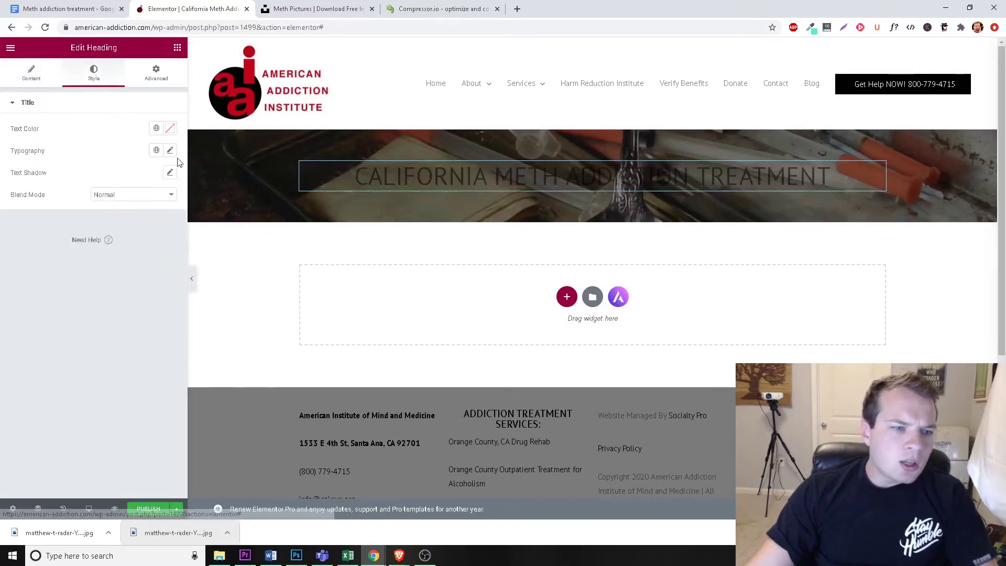
pyautogui.click(170, 128)
pyautogui.click(51, 168)
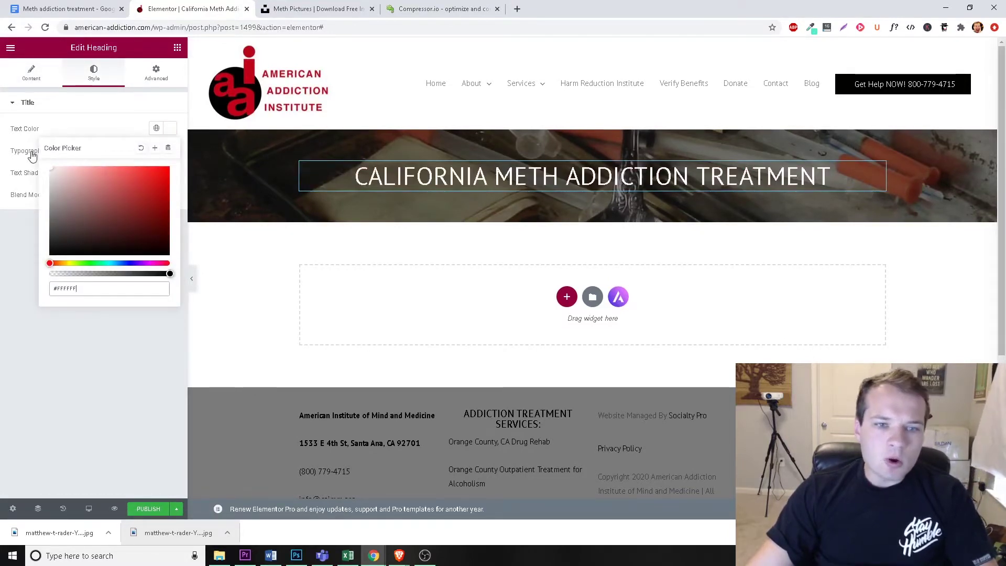
pyautogui.click(80, 361)
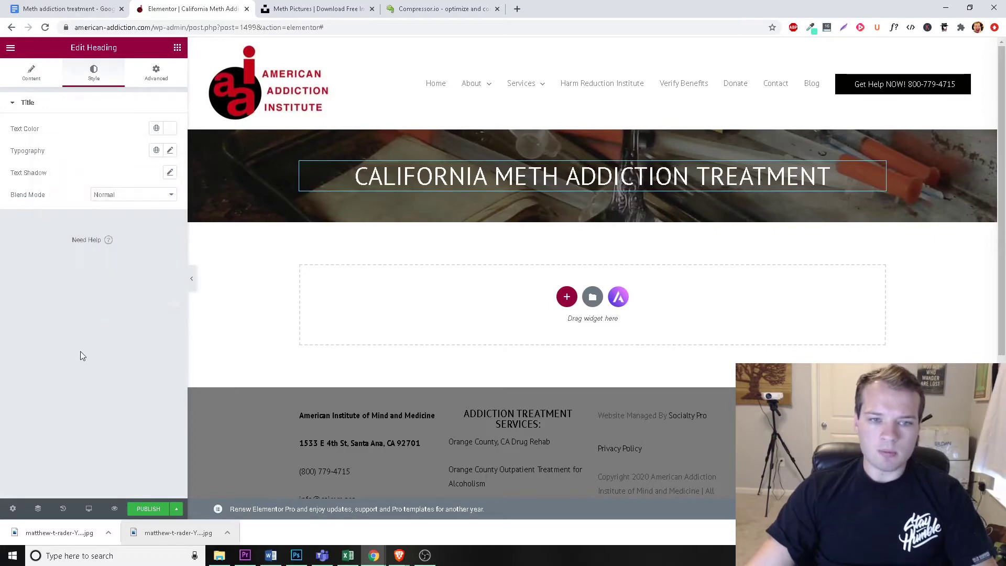
# Step: Place a Button widget directly below the "California Meth Addiction Treatment" heading in the hero section
pyautogui.click(178, 50)
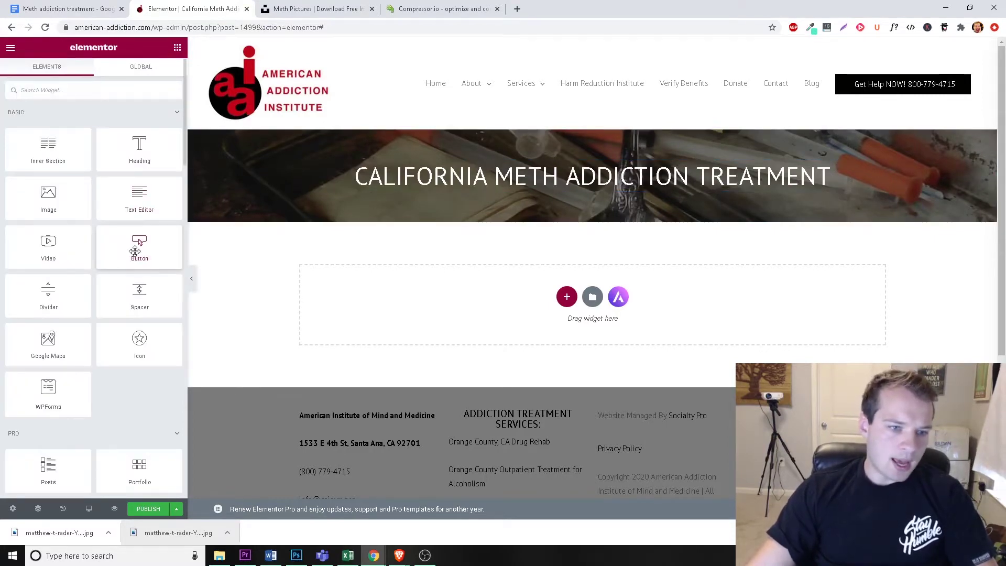
pyautogui.moveTo(140, 242); pyautogui.dragTo(601, 217)
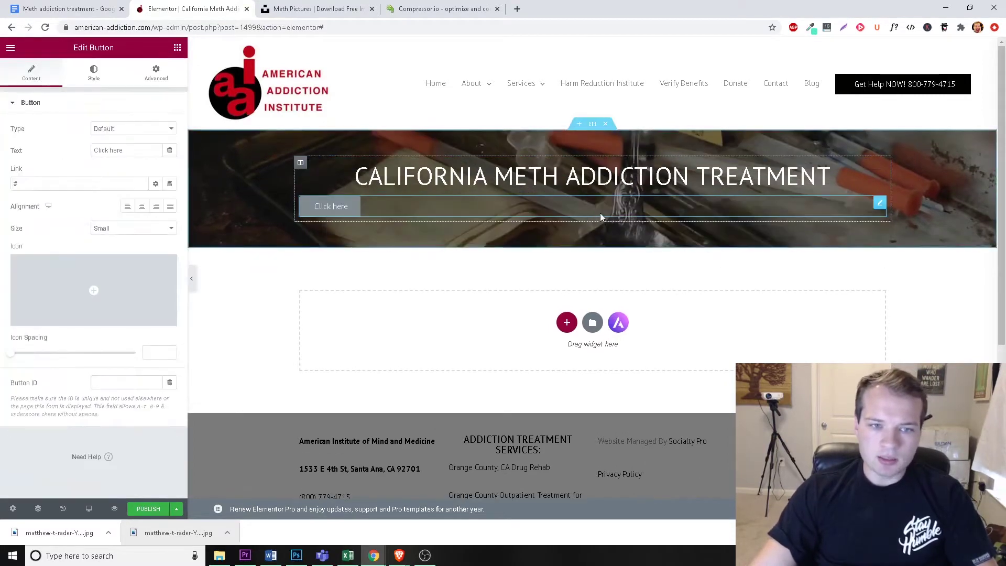
# Step: Set the hero button's link to the phone link copied from the header's "Get Help NOW!" button and center the button
pyautogui.rightClick(936, 85)
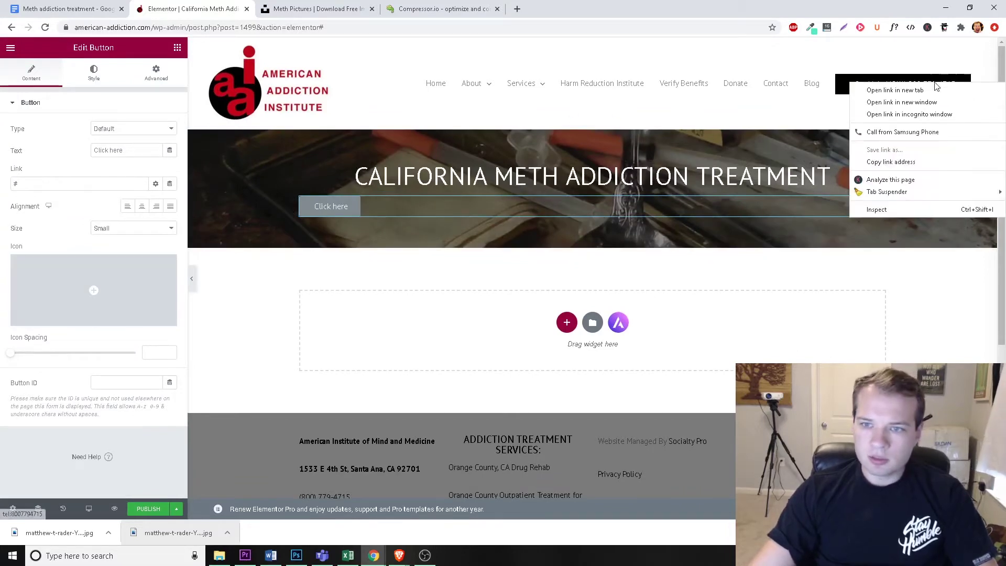
pyautogui.click(919, 162)
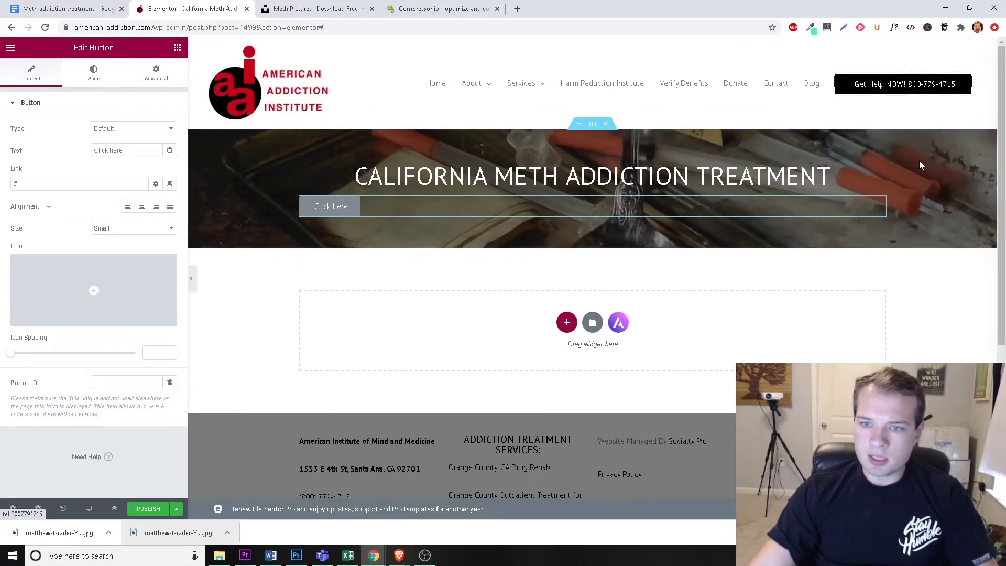
pyautogui.doubleClick(75, 183)
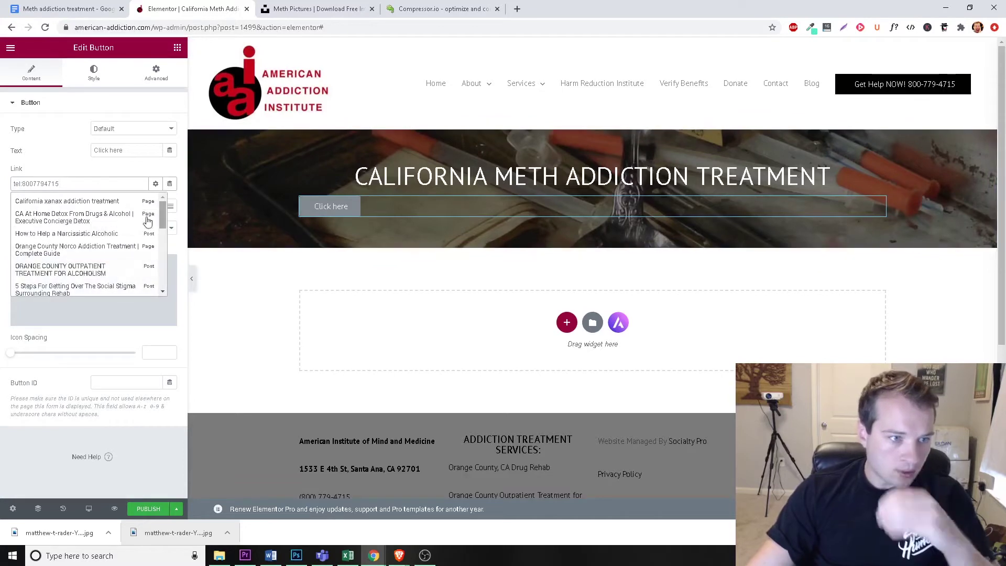
pyautogui.click(57, 168)
pyautogui.click(142, 206)
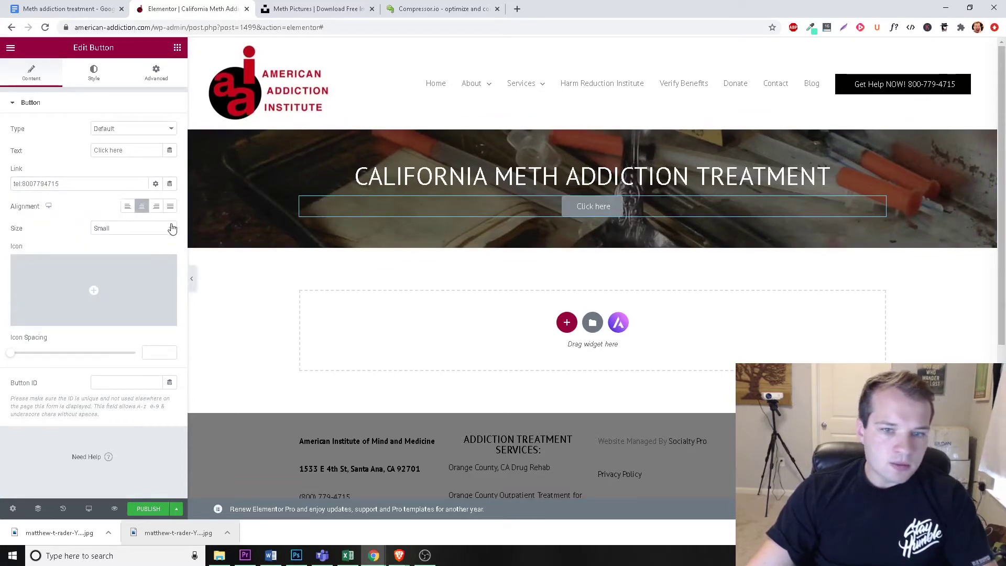
# Step: Change the hero button's text to "Call Now For Help" and add a phone handset icon from the icon library
pyautogui.moveTo(132, 151); pyautogui.dragTo(51, 152)
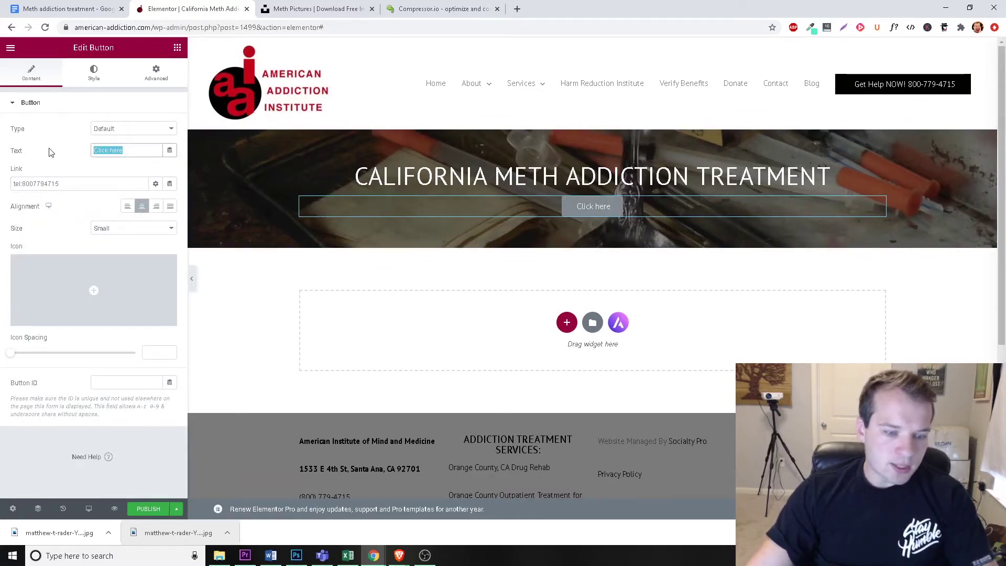
pyautogui.write('Call Now For Help')
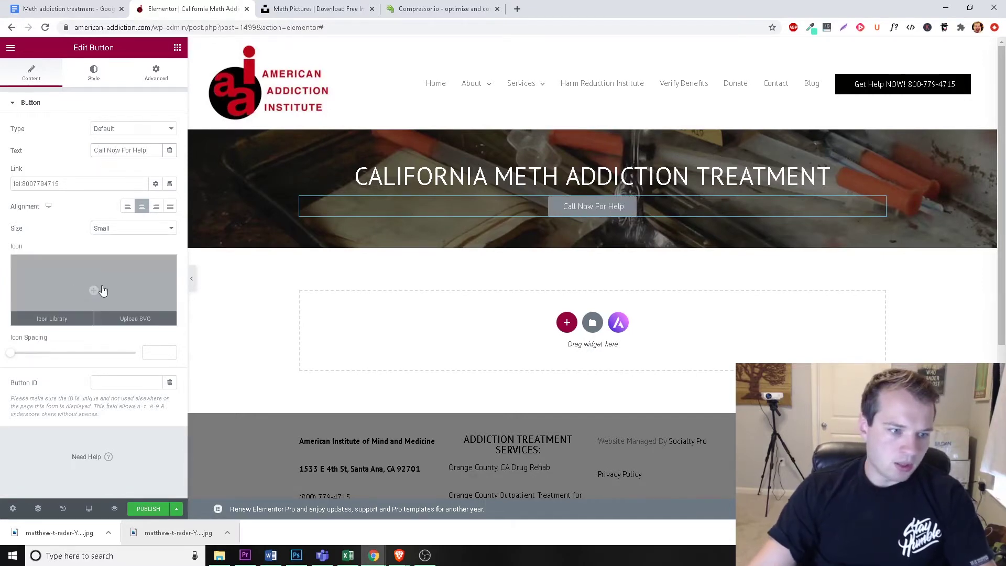
pyautogui.click(96, 290)
pyautogui.write('phone')
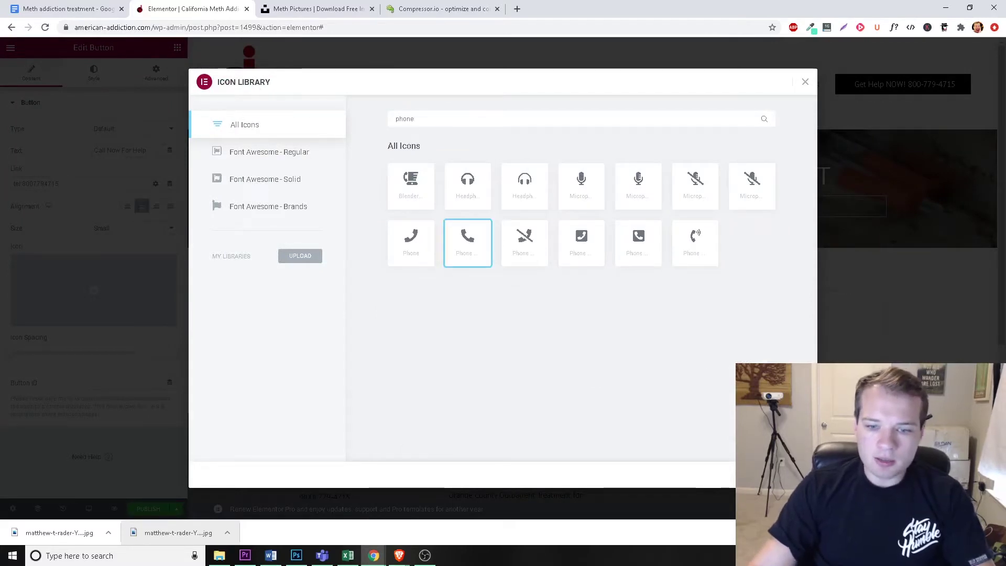
pyautogui.doubleClick(467, 241)
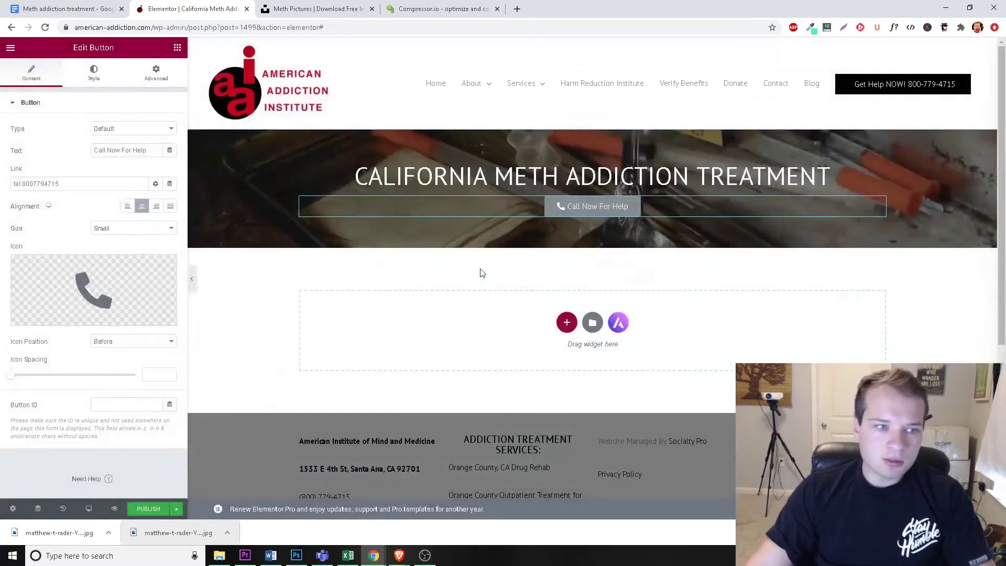
# Step: Set the "Call Now For Help" button's type to Info and its size to Large
pyautogui.click(146, 128)
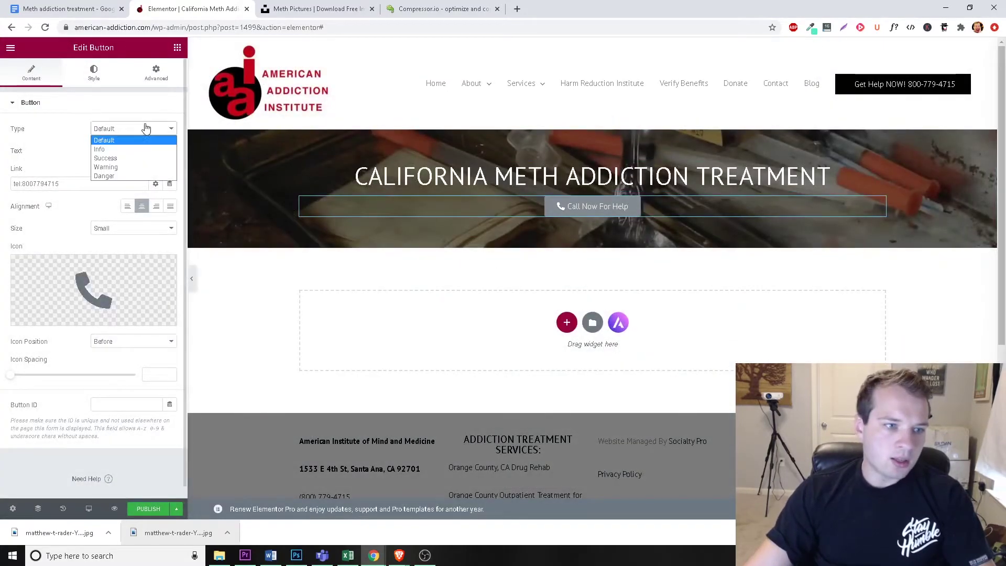
pyautogui.click(104, 150)
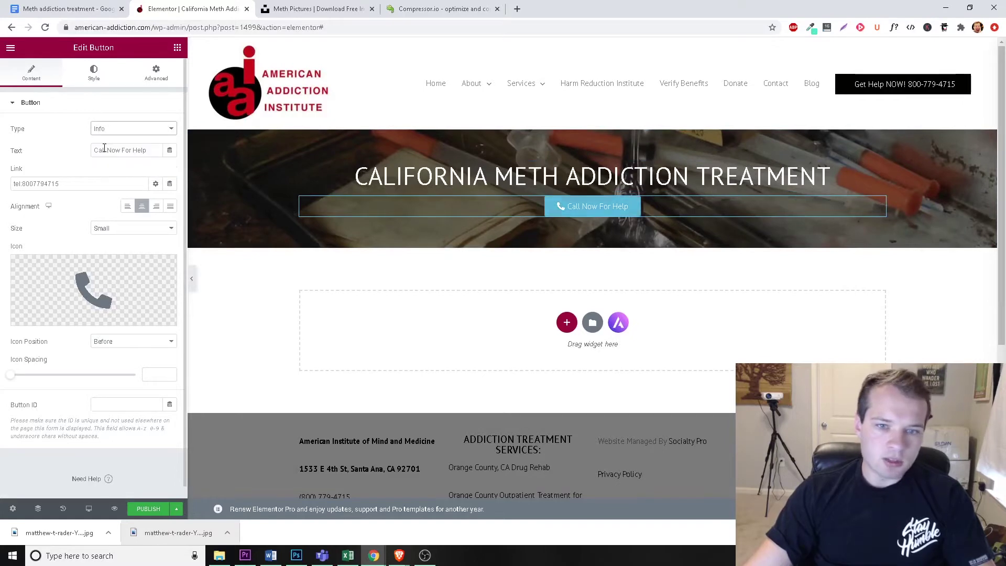
pyautogui.click(130, 231)
pyautogui.click(116, 265)
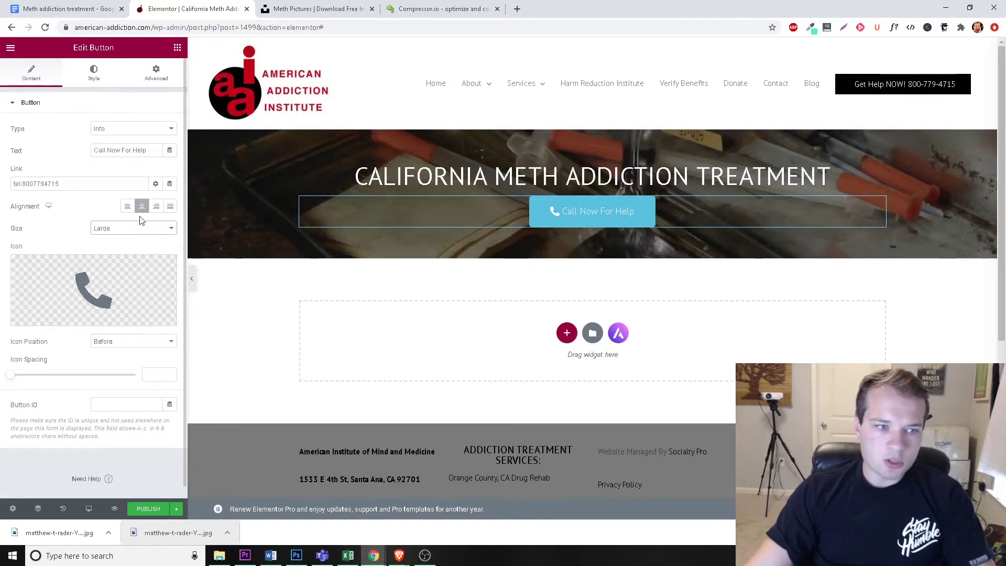
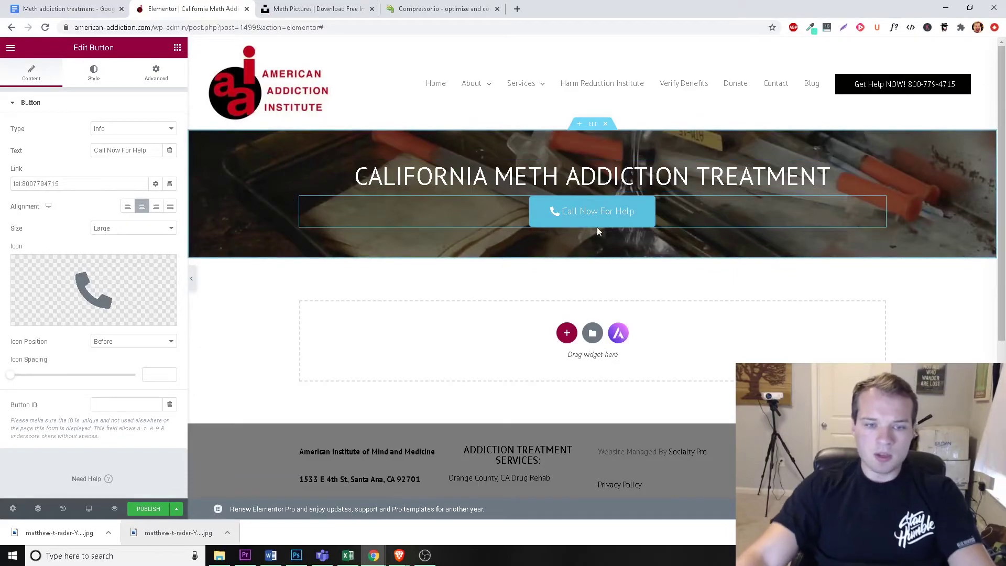
# Step: Skim the meth addiction article in Google Docs, and add a section with two equal columns below the hero in Elementor
pyautogui.click(95, 6)
pyautogui.scroll(-10, 453, 243)
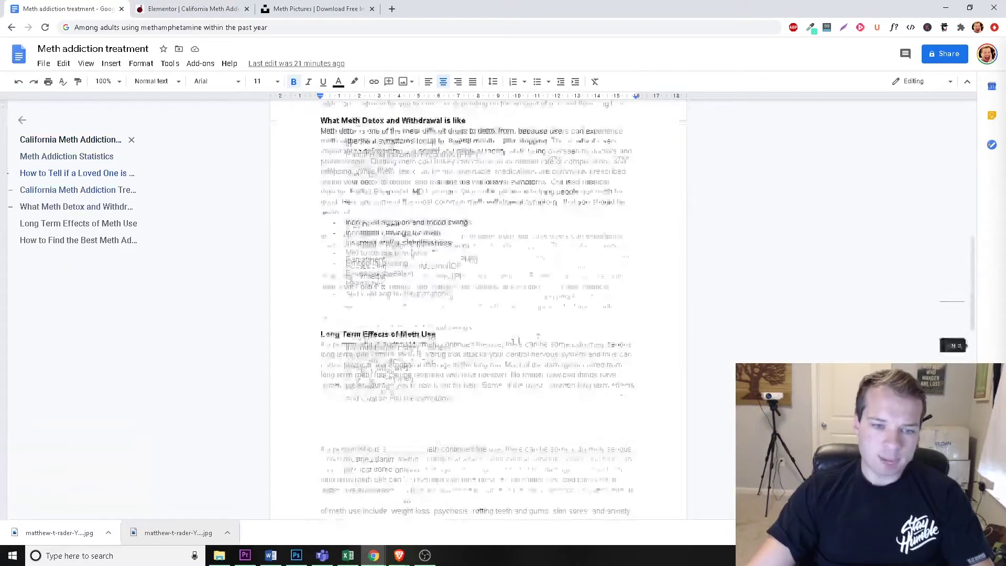
pyautogui.scroll(10, 499, 151)
pyautogui.click(355, 221)
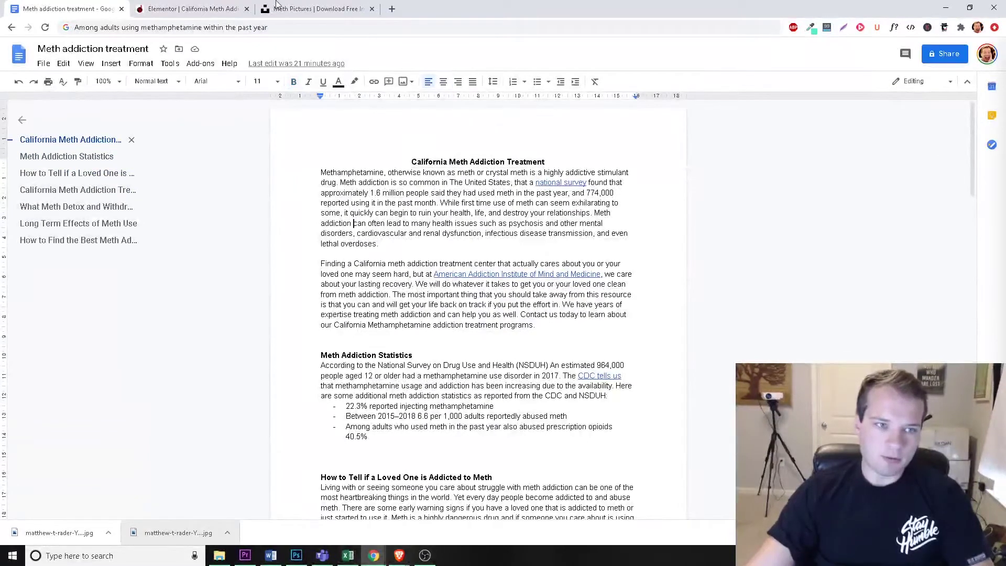
pyautogui.click(218, 5)
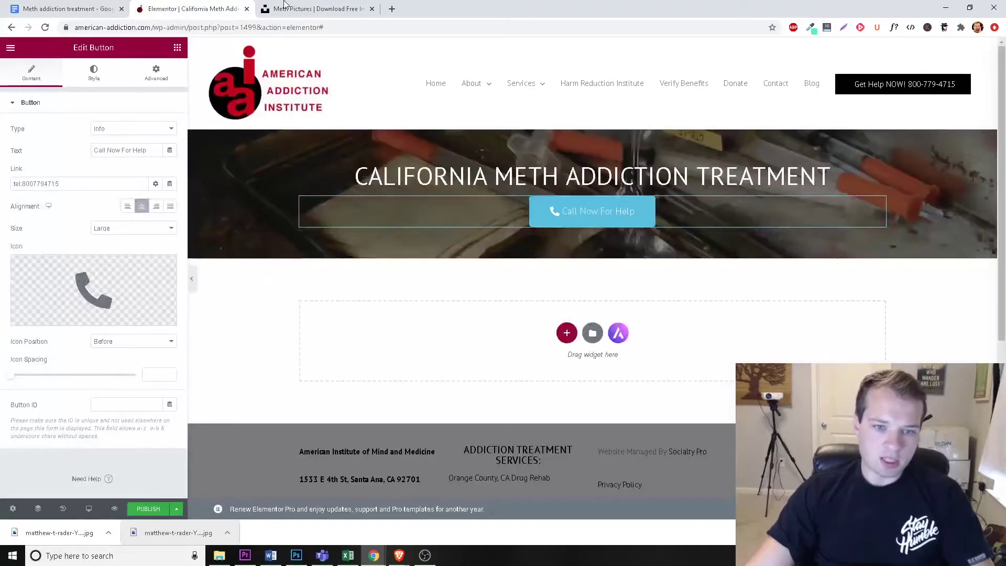
pyautogui.click(566, 334)
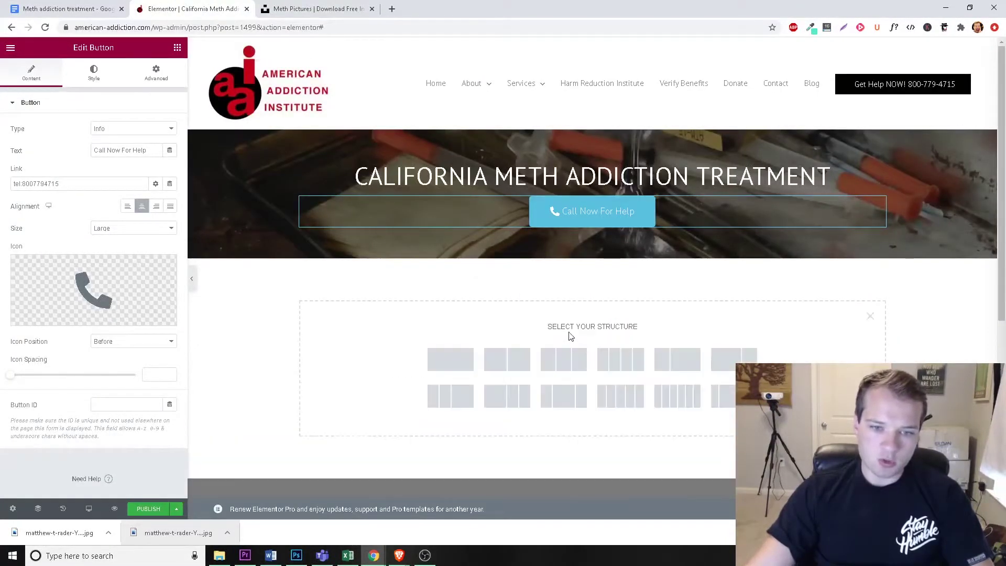
pyautogui.click(507, 361)
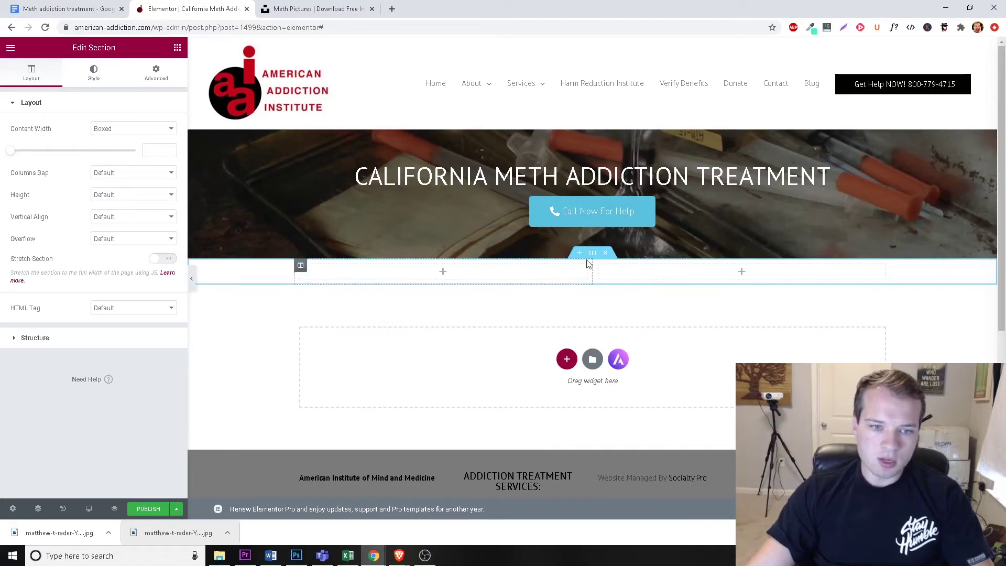
# Step: Add a Text Editor widget to the new section's left column, filled with the first paragraph of the Google Docs article
pyautogui.click(178, 48)
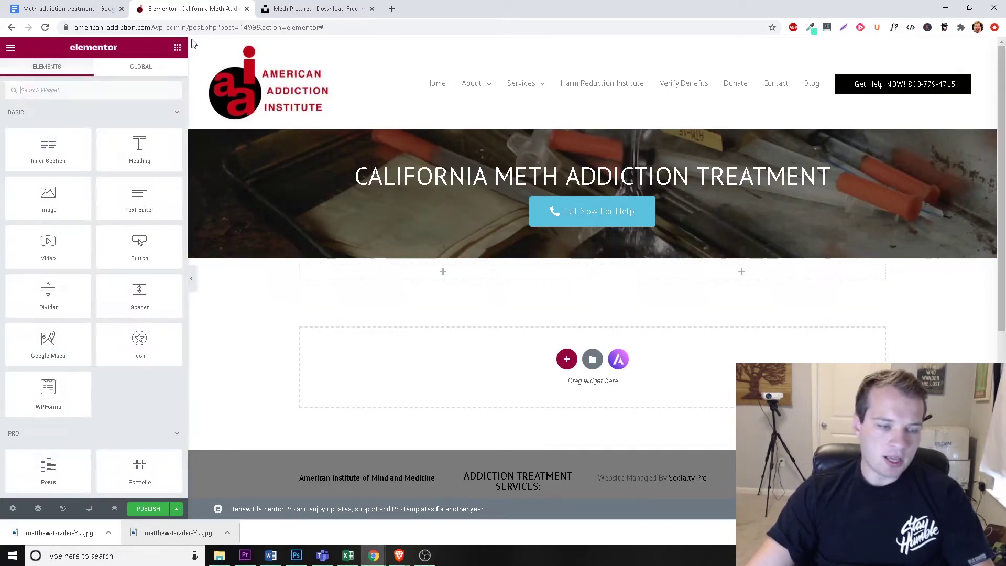
pyautogui.moveTo(139, 196); pyautogui.dragTo(455, 271)
pyautogui.click(69, 9)
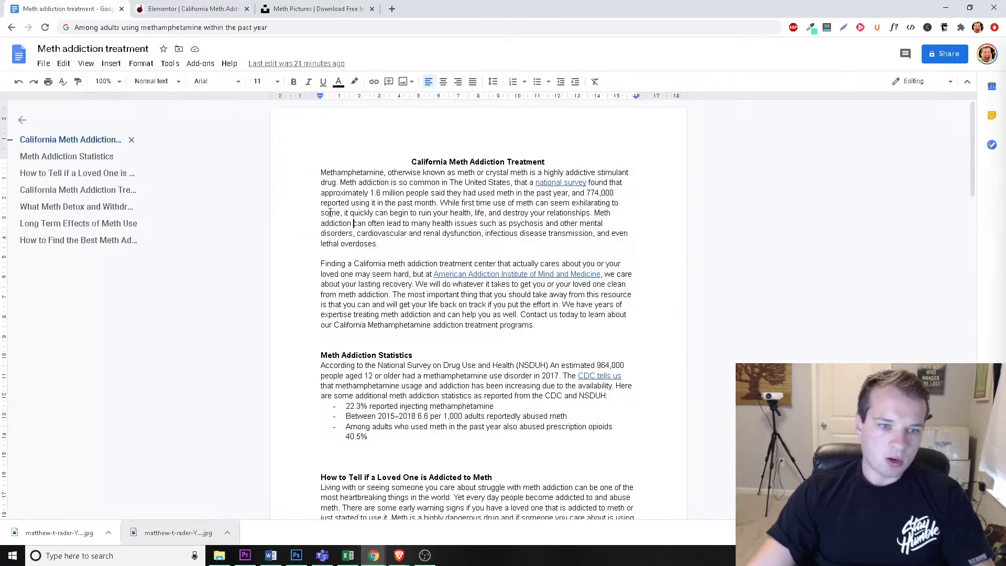
pyautogui.moveTo(322, 172); pyautogui.dragTo(380, 245)
pyautogui.hotkey('ctrl', 'c')
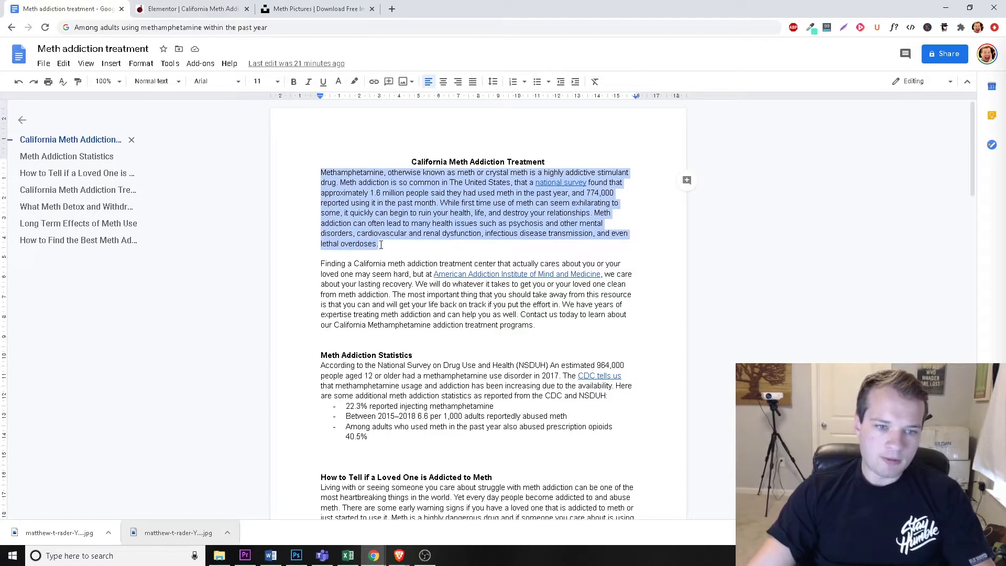
pyautogui.click(213, 8)
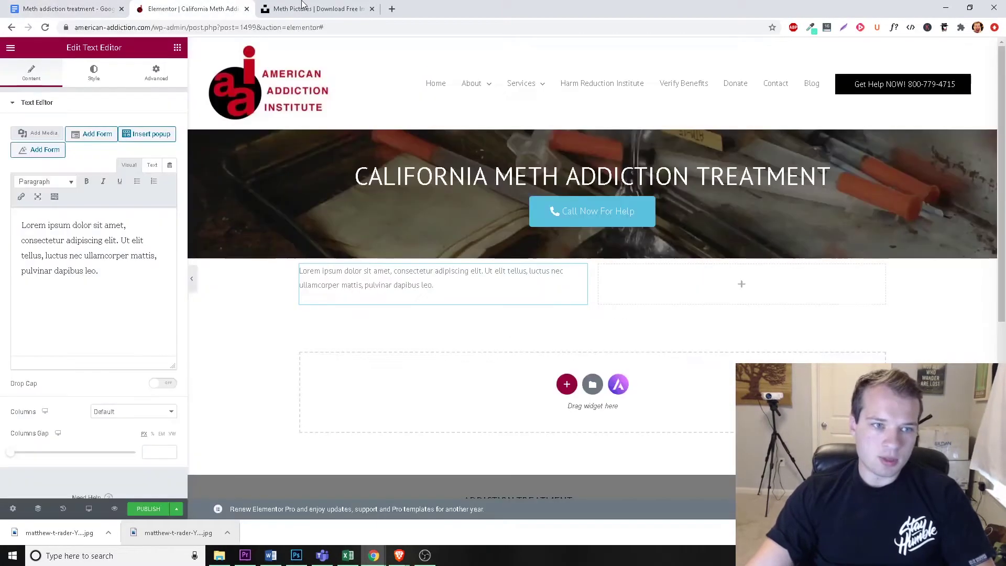
pyautogui.click(90, 284)
pyautogui.hotkey('ctrl', 'a')
pyautogui.hotkey('ctrl', 'v')
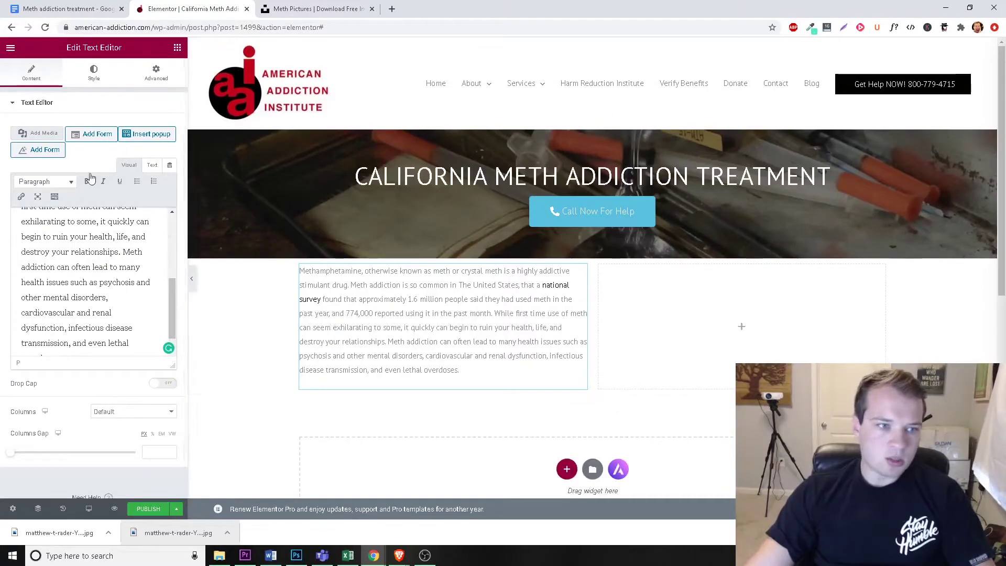
# Step: Set the intro paragraph's text colour to black and its font size to 18 px
pyautogui.click(95, 72)
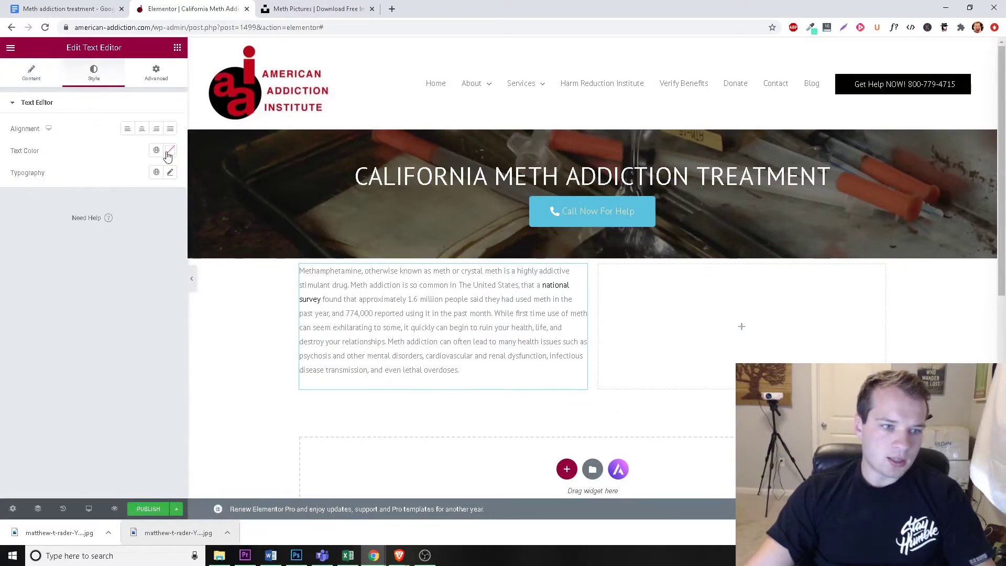
pyautogui.click(170, 151)
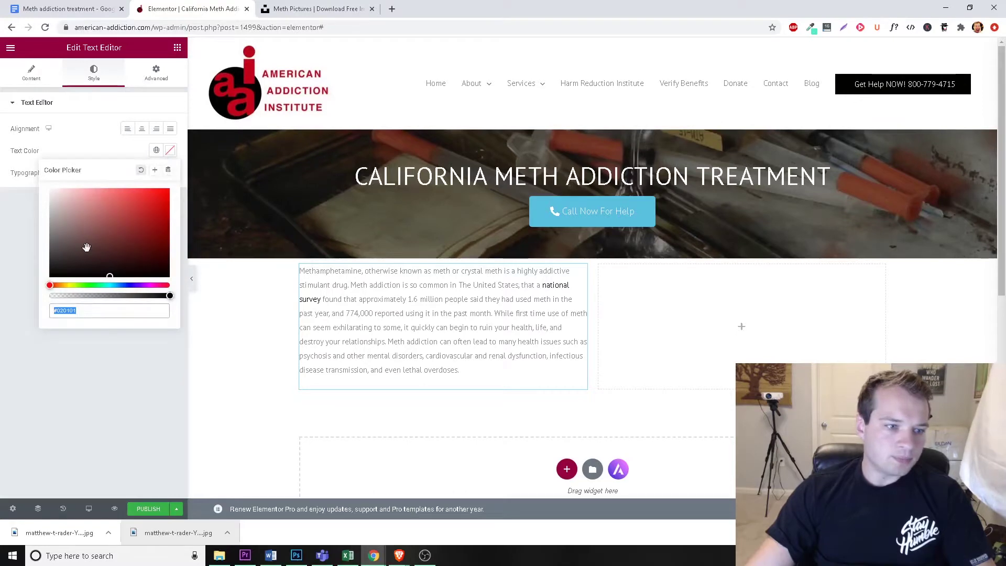
pyautogui.moveTo(86, 247); pyautogui.dragTo(33, 300)
pyautogui.click(39, 354)
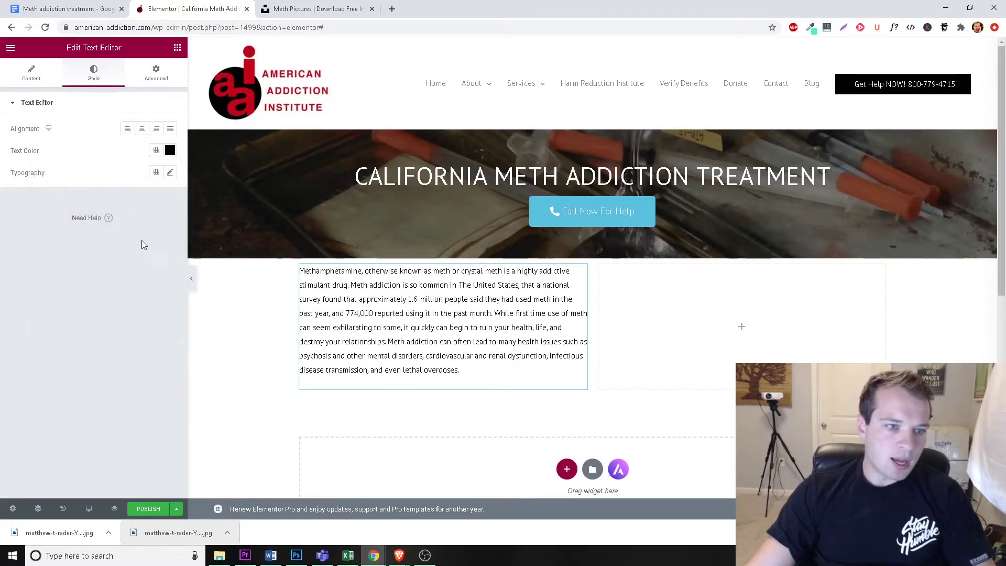
pyautogui.click(171, 174)
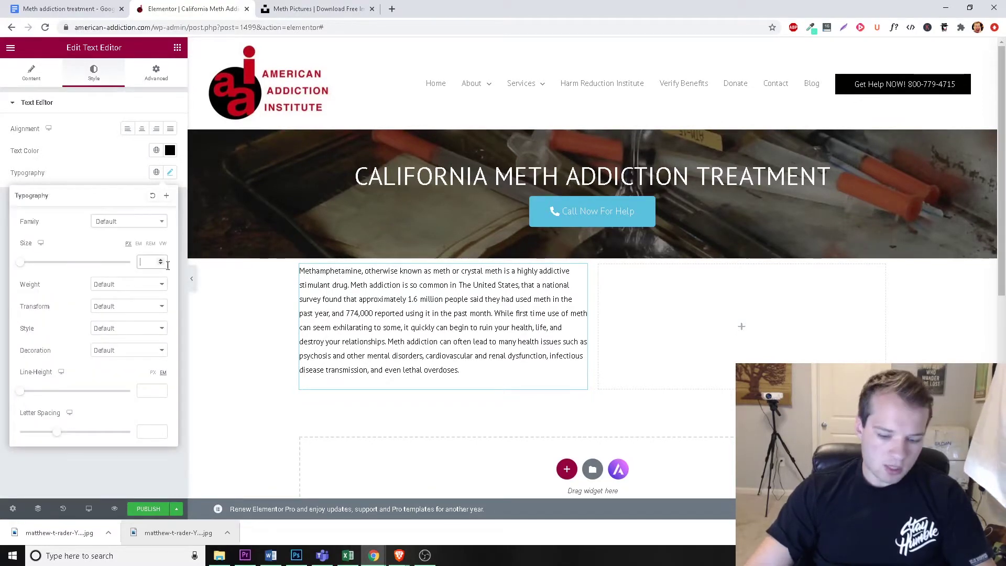
pyautogui.write('18')
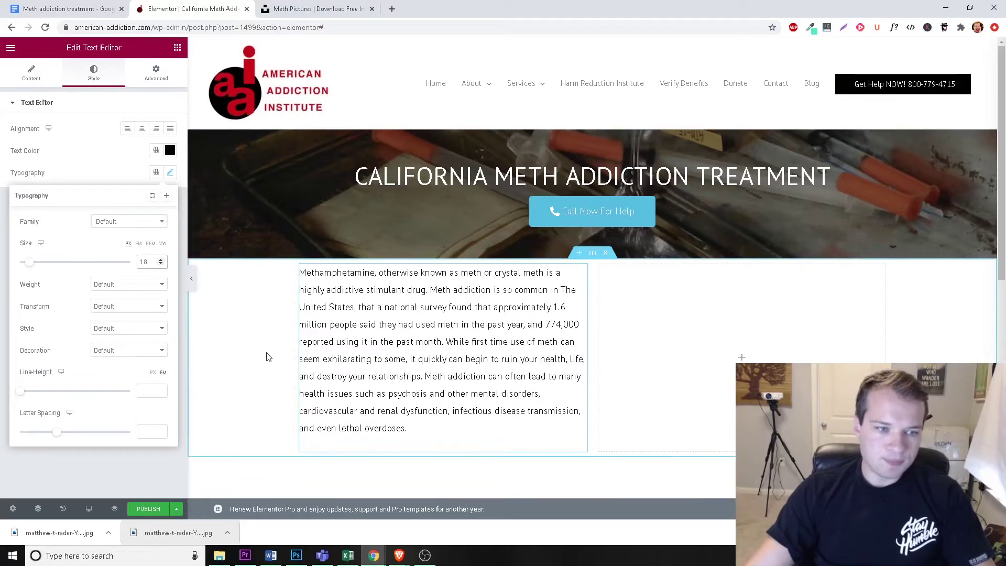
pyautogui.click(248, 375)
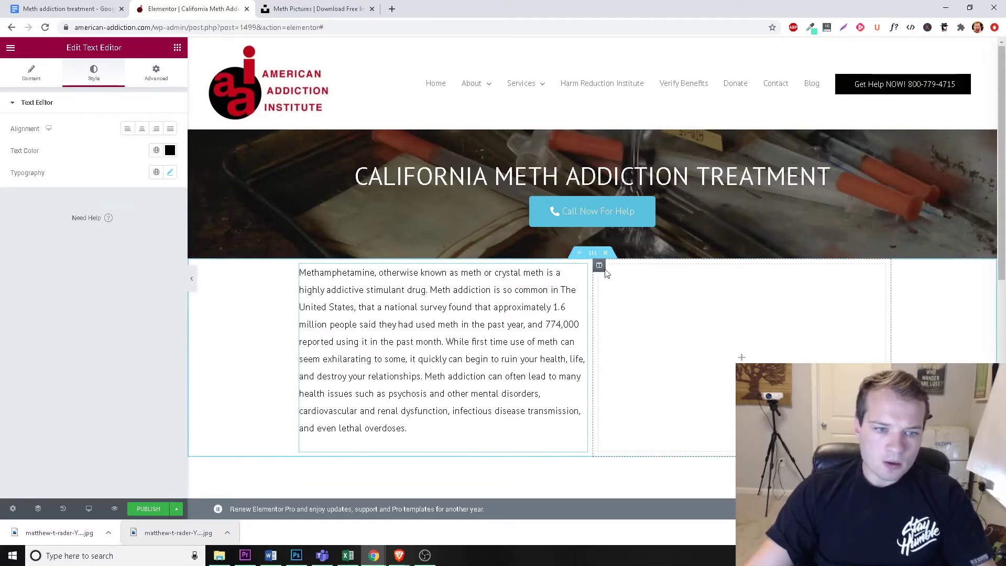
# Step: Place a Video widget in the empty right column beside the intro paragraph
pyautogui.scroll(-1, 676, 361)
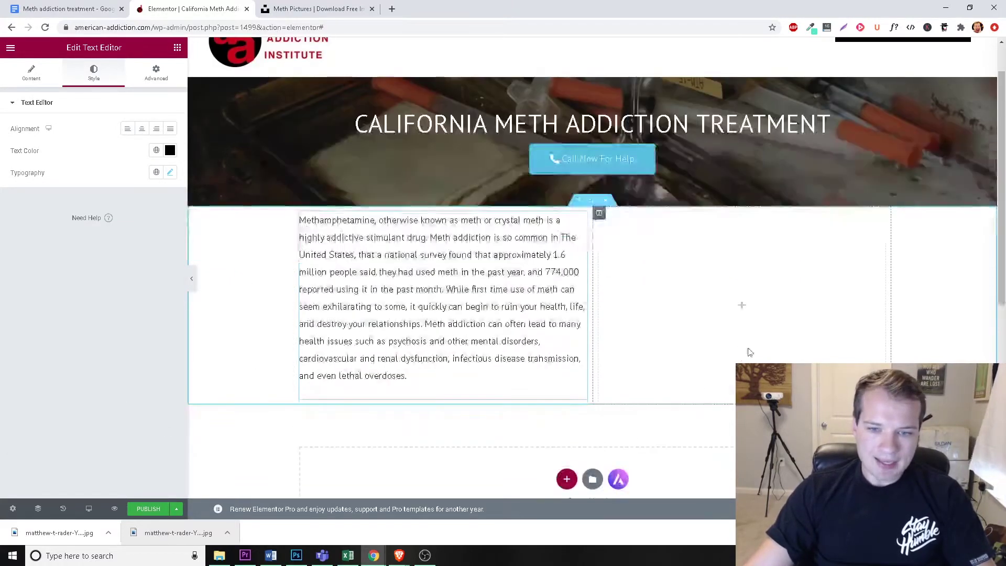
pyautogui.scroll(1, 681, 356)
pyautogui.click(176, 47)
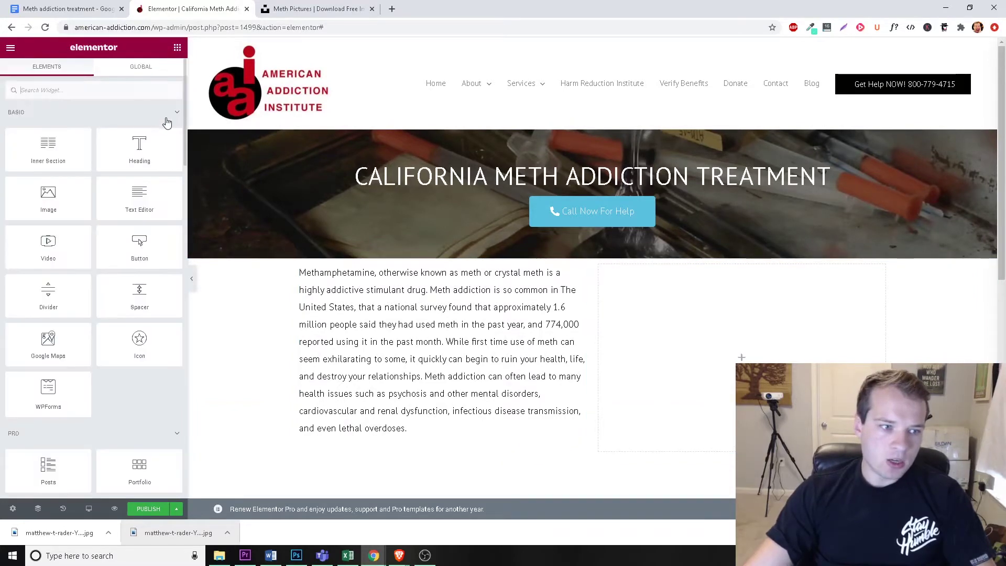
pyautogui.moveTo(48, 242); pyautogui.dragTo(748, 355)
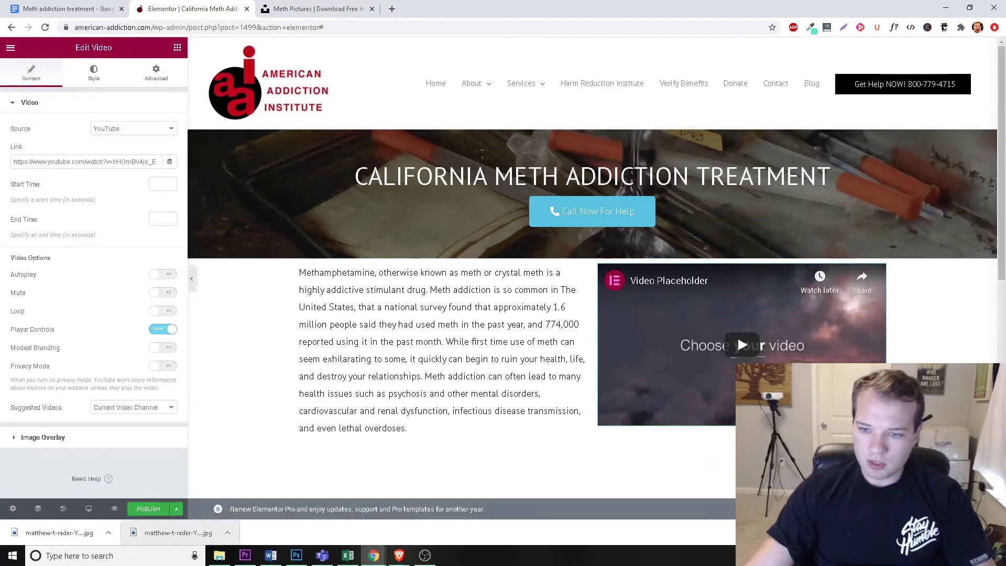
# Step: Open YouTube in a new browser tab to get a meth withdrawal and detox video for the Video widget
pyautogui.scroll(-6, 297, 187)
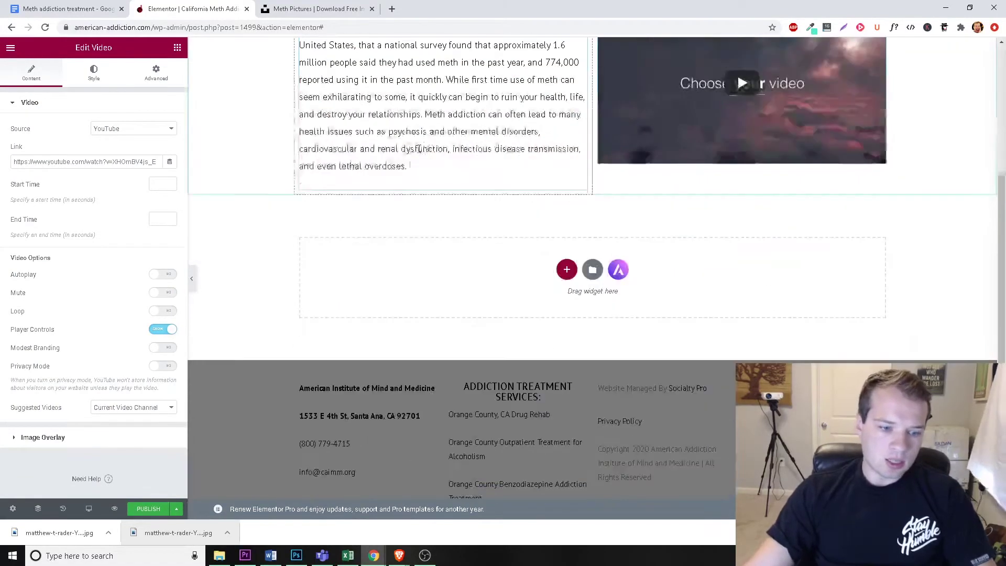
pyautogui.scroll(-3, 531, 316)
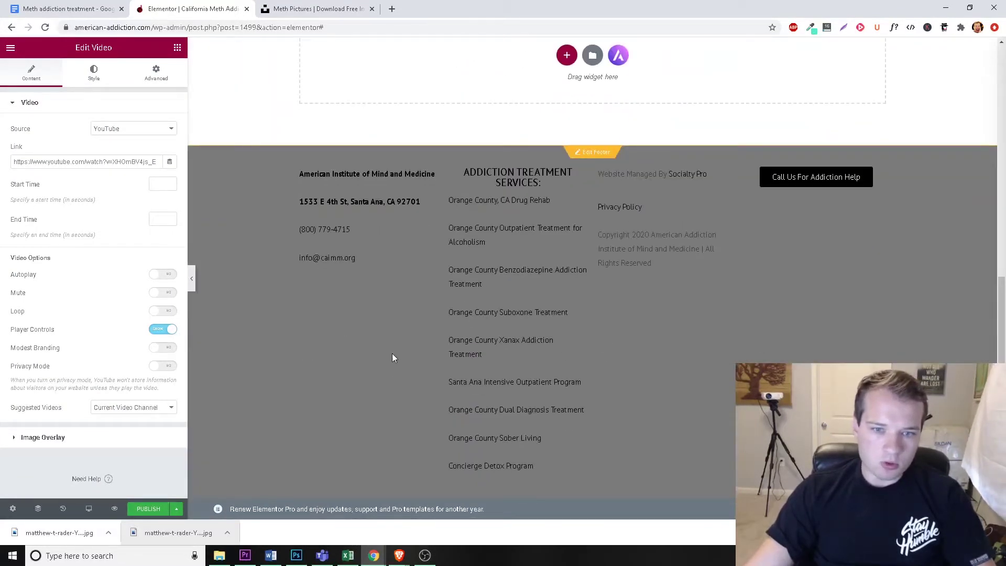
pyautogui.scroll(9, 738, 335)
pyautogui.hotkey('ctrl', 't')
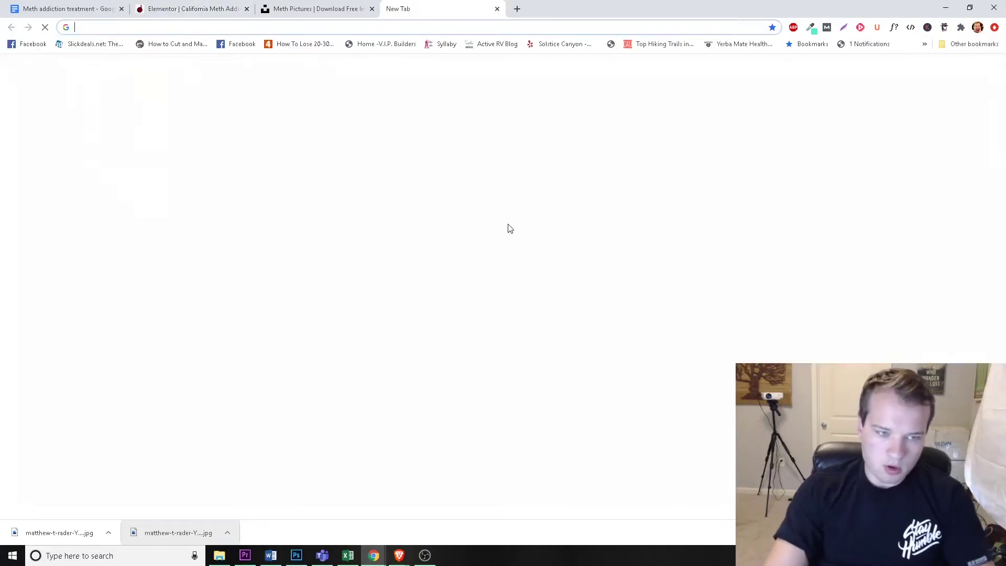
pyautogui.write('you')
pyautogui.press('Return')
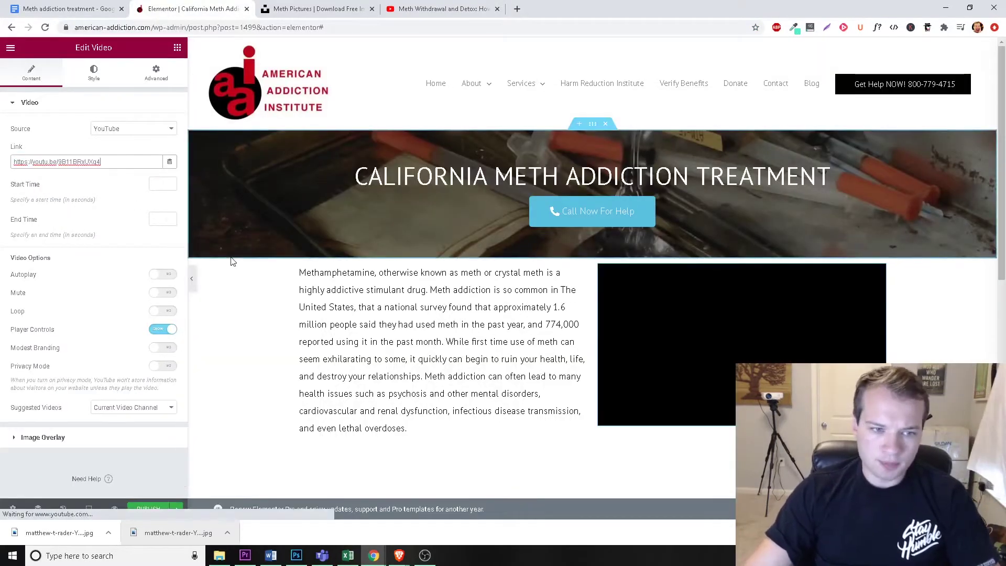
# Step: Check the embedded video on the page, pause the meth withdrawal video in the YouTube tab, and return to the Elementor editor
pyautogui.scroll(-2, 251, 325)
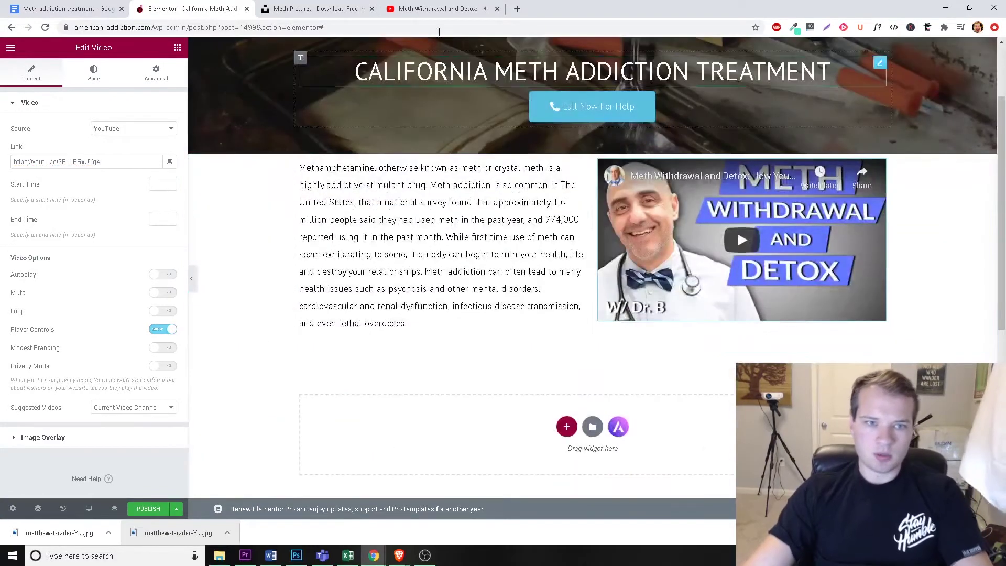
pyautogui.click(438, 9)
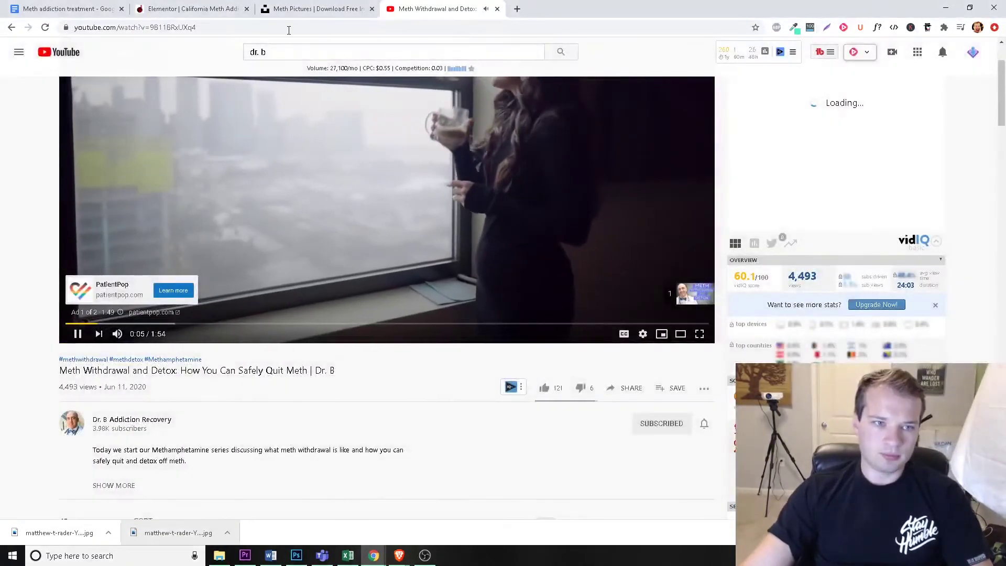
pyautogui.scroll(1, 296, 157)
pyautogui.click(302, 179)
pyautogui.click(185, 4)
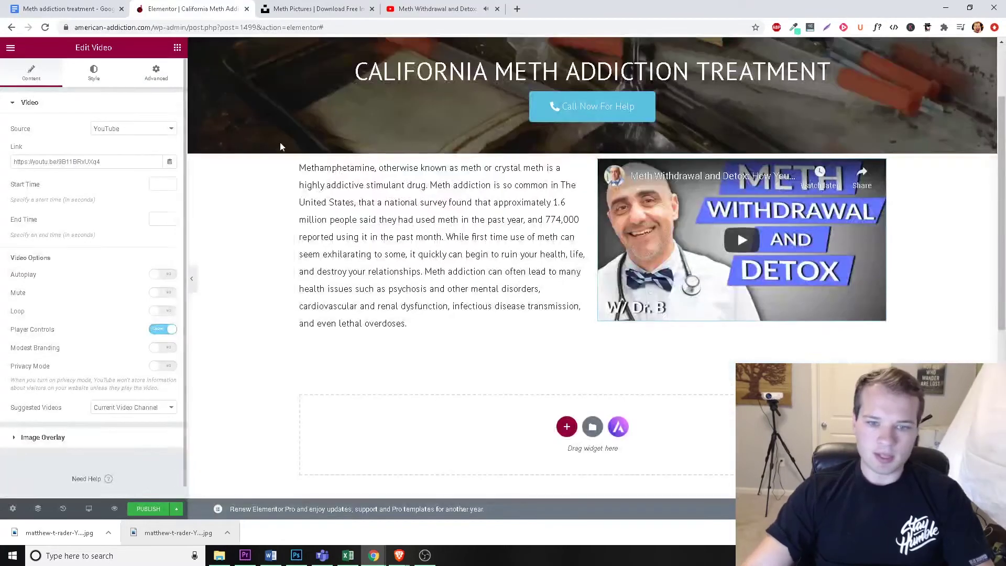
# Step: Add a single-column section below the intro paragraph and video section
pyautogui.scroll(-2, 412, 322)
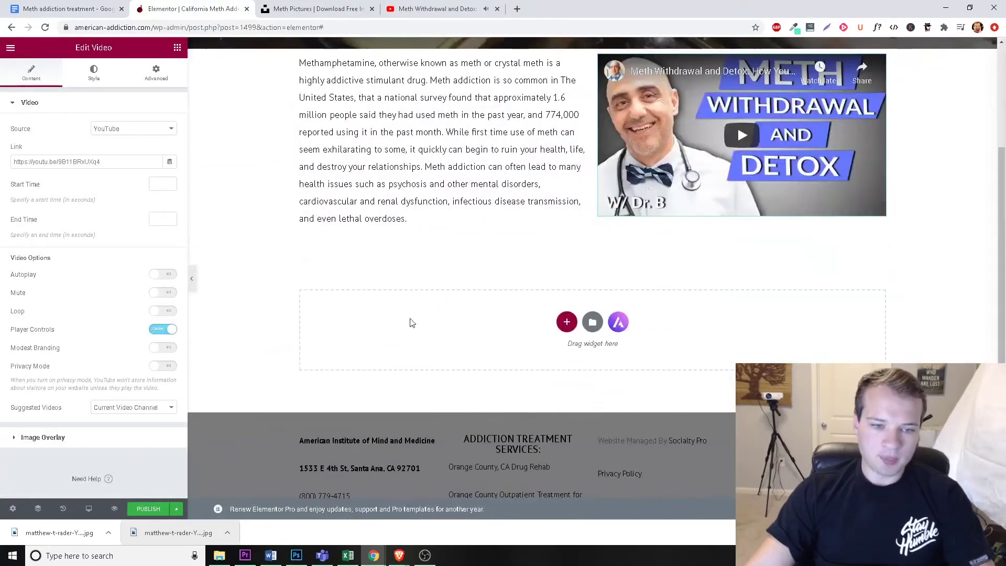
pyautogui.click(567, 322)
pyautogui.click(462, 350)
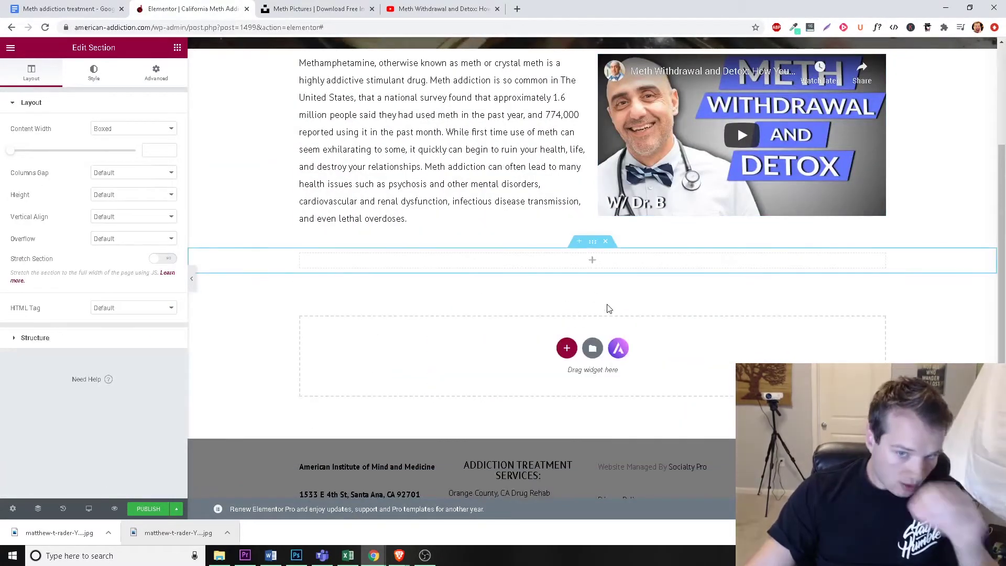
# Step: Duplicate the intro paragraph's Text Editor widget and move the copy into the new single-column section
pyautogui.scroll(2, 565, 131)
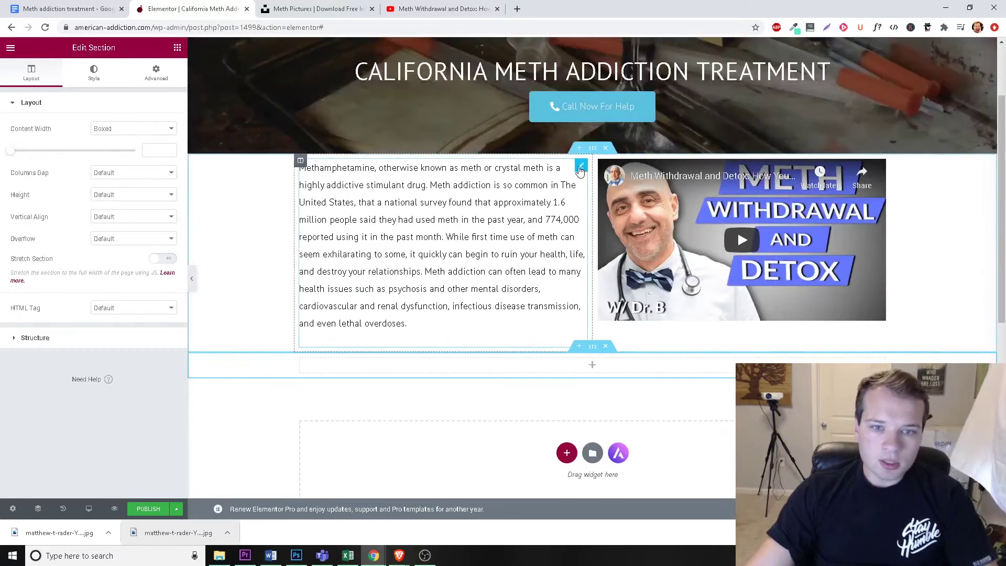
pyautogui.rightClick(589, 167)
pyautogui.click(602, 191)
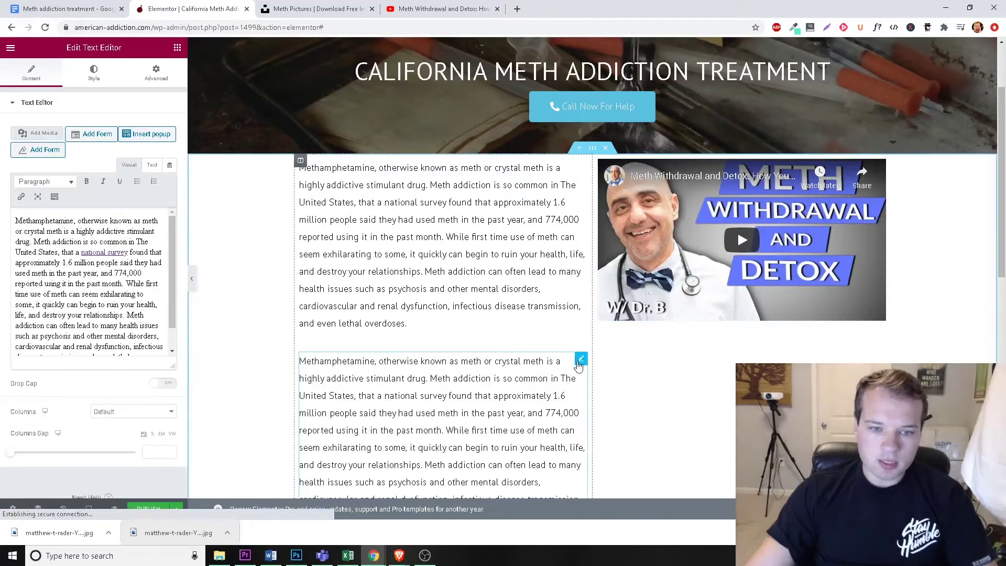
pyautogui.moveTo(577, 362); pyautogui.dragTo(609, 375)
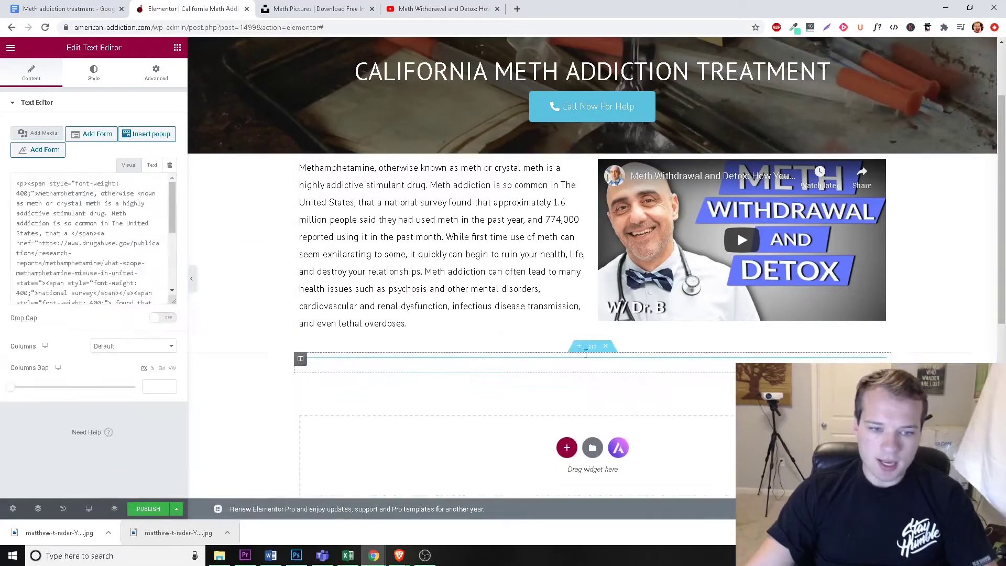
# Step: Replace the duplicated widget's text with the article's second paragraph from Google Docs, beginning "Finding a California meth addiction treatment center"
pyautogui.click(66, 9)
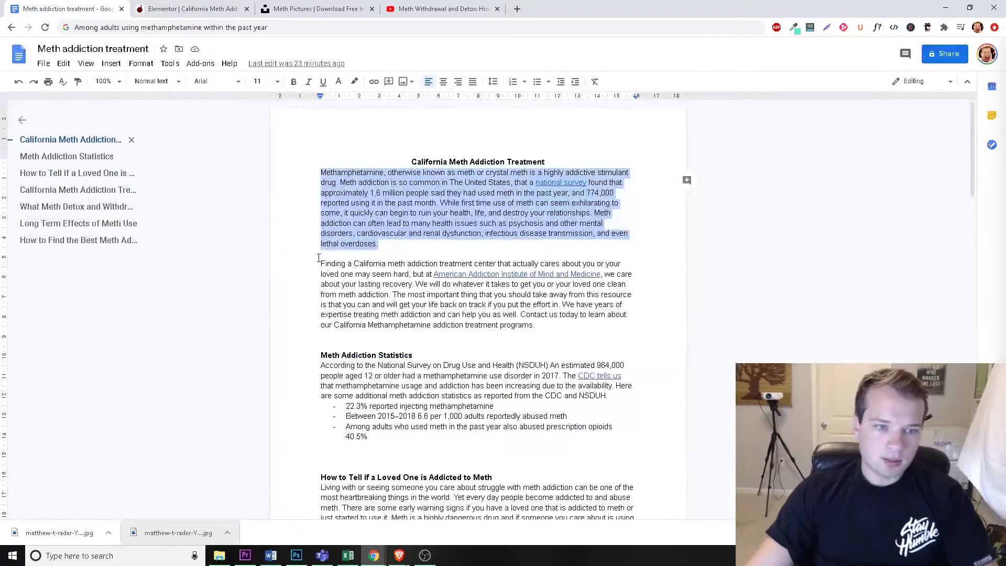
pyautogui.moveTo(323, 264); pyautogui.dragTo(537, 324)
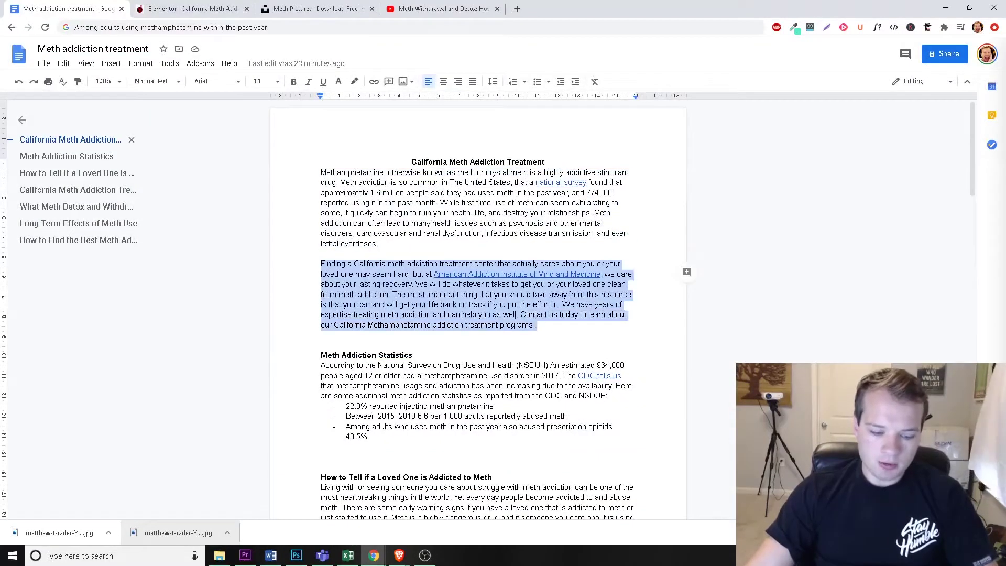
pyautogui.click(208, 9)
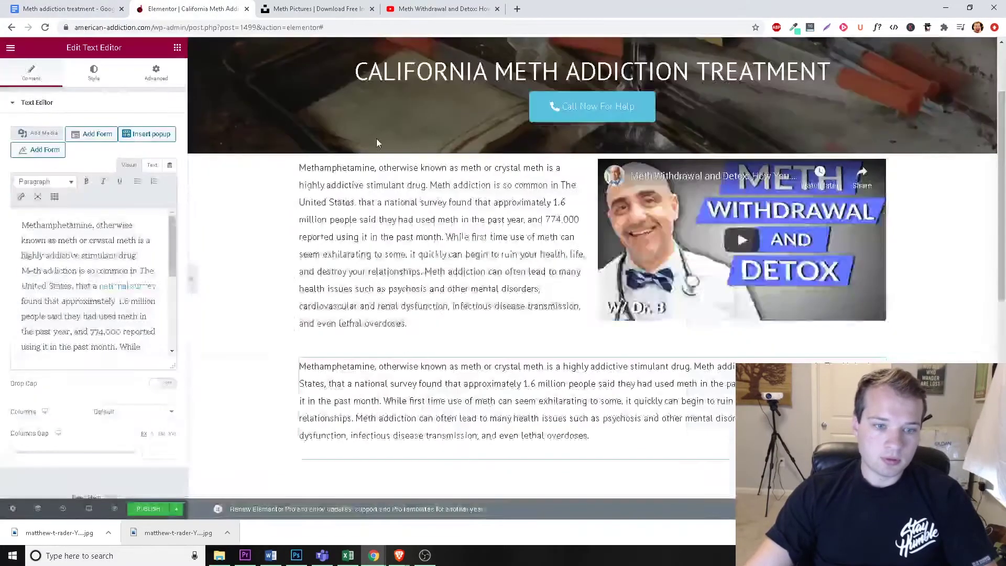
pyautogui.click(104, 309)
pyautogui.hotkey('ctrl', 'a')
pyautogui.hotkey('ctrl', 'v')
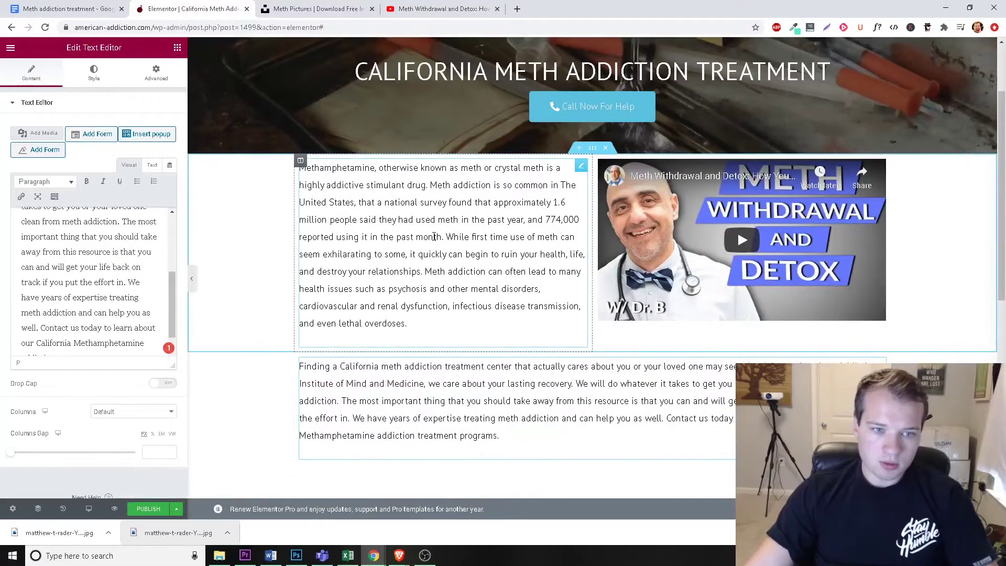
# Step: Check the style settings and the target of the "national survey" link in the intro paragraph
pyautogui.click(94, 73)
pyautogui.scroll(2, 226, 216)
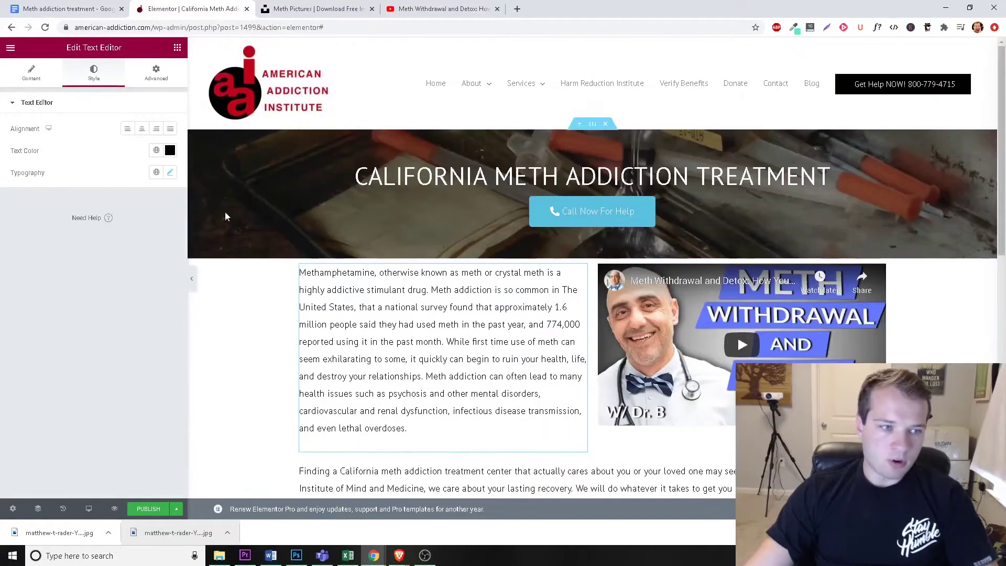
pyautogui.scroll(-2, 226, 216)
pyautogui.click(497, 289)
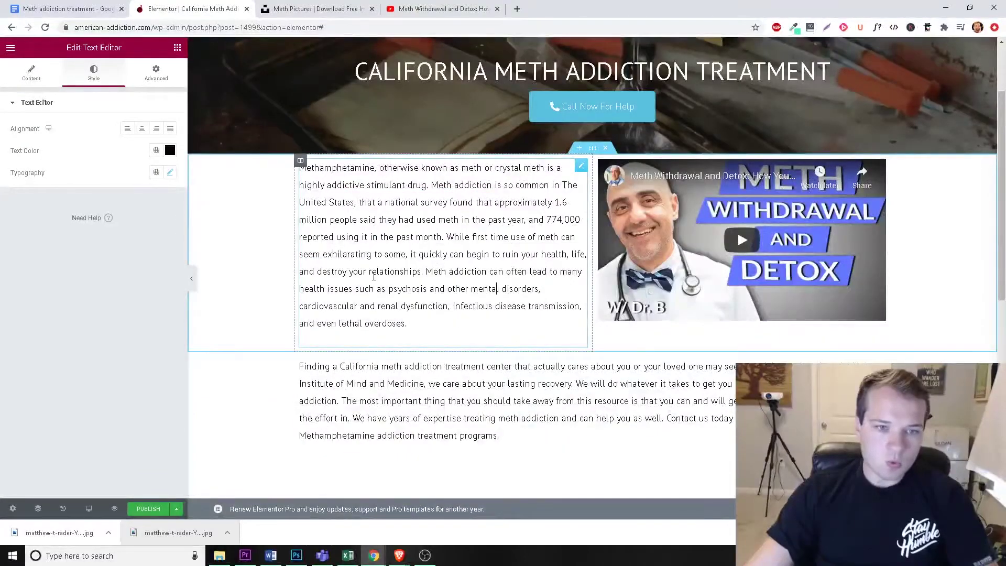
pyautogui.click(31, 73)
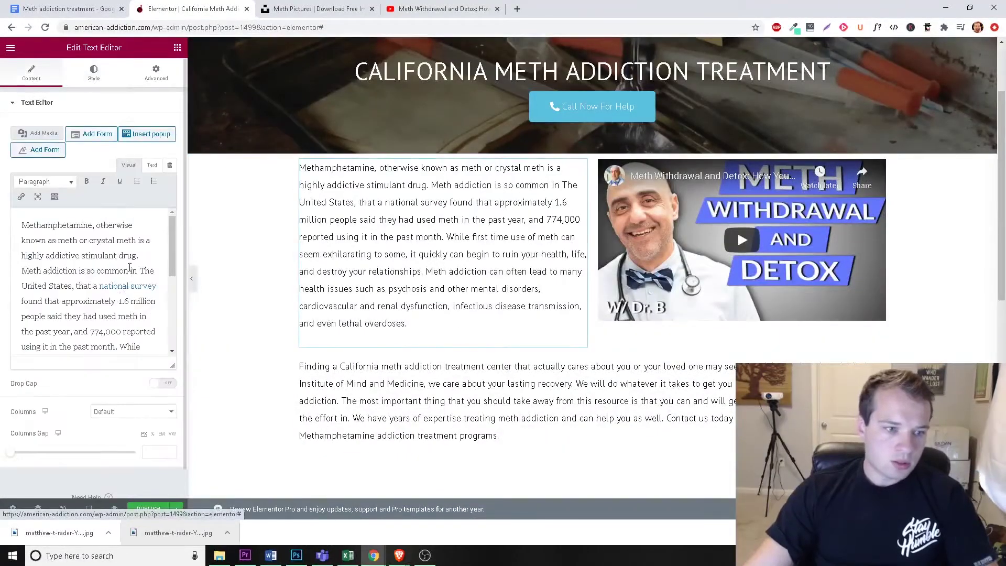
pyautogui.click(109, 287)
pyautogui.click(111, 255)
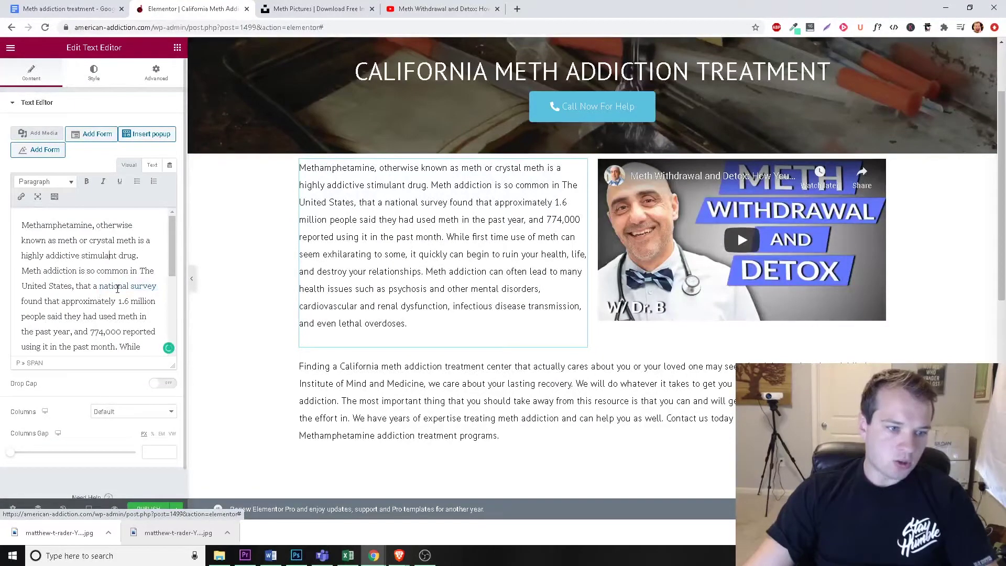
pyautogui.click(109, 286)
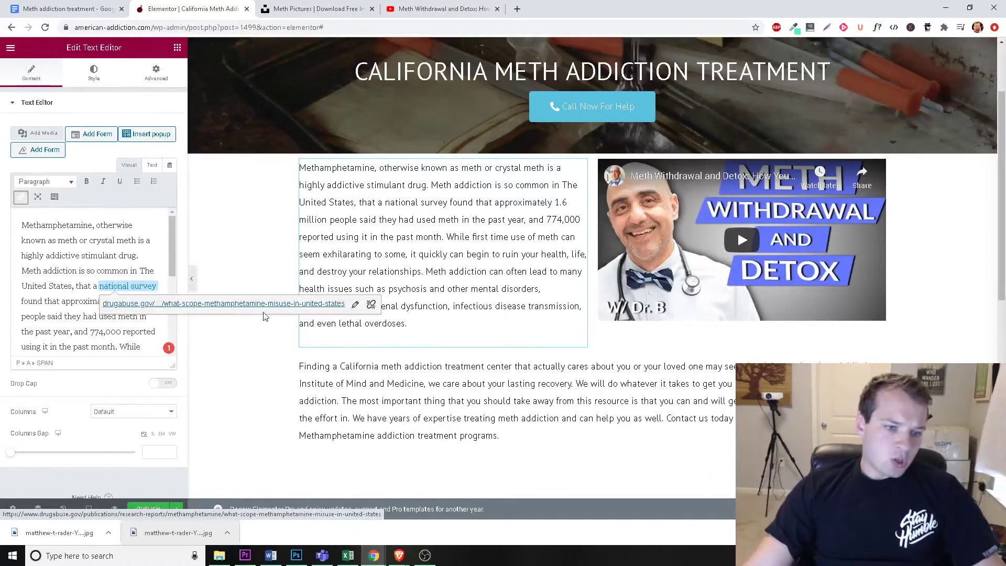
pyautogui.click(71, 257)
# Step: Apply the Grammarly suggestion to hyphenate "first-time" in the intro paragraph and check the rest of its text
pyautogui.scroll(-1, 115, 278)
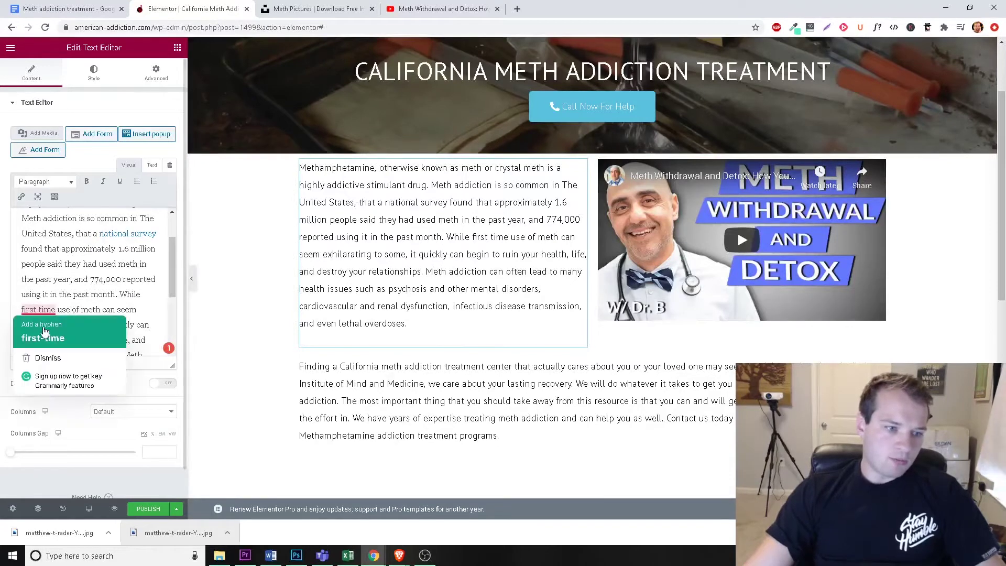
pyautogui.scroll(-2, 124, 295)
pyautogui.scroll(3, 124, 295)
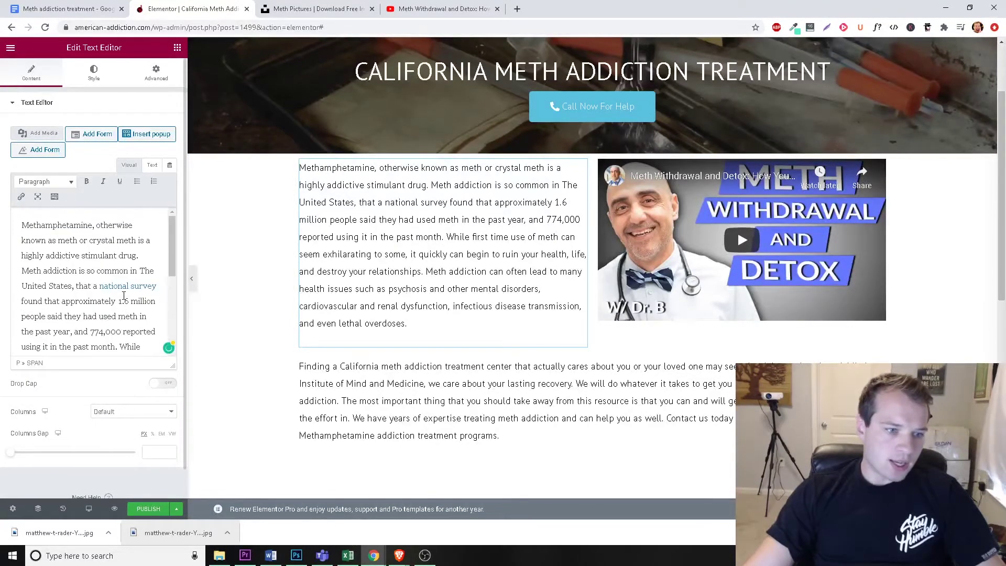
pyautogui.scroll(-3, 123, 300)
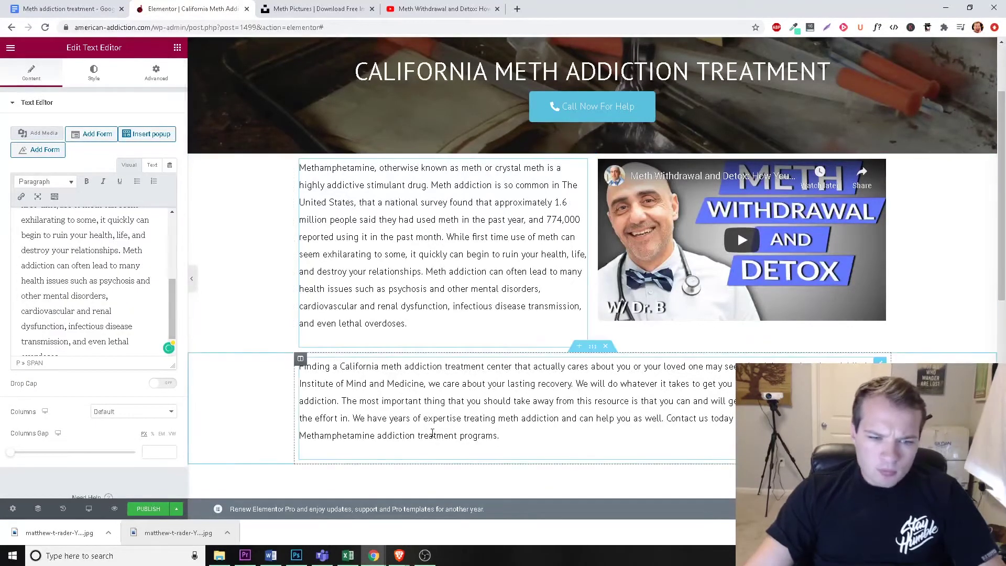
# Step: Check the "American Addiction Institute of Mind and Medicine" link and the remaining text of the second paragraph's widget
pyautogui.click(670, 415)
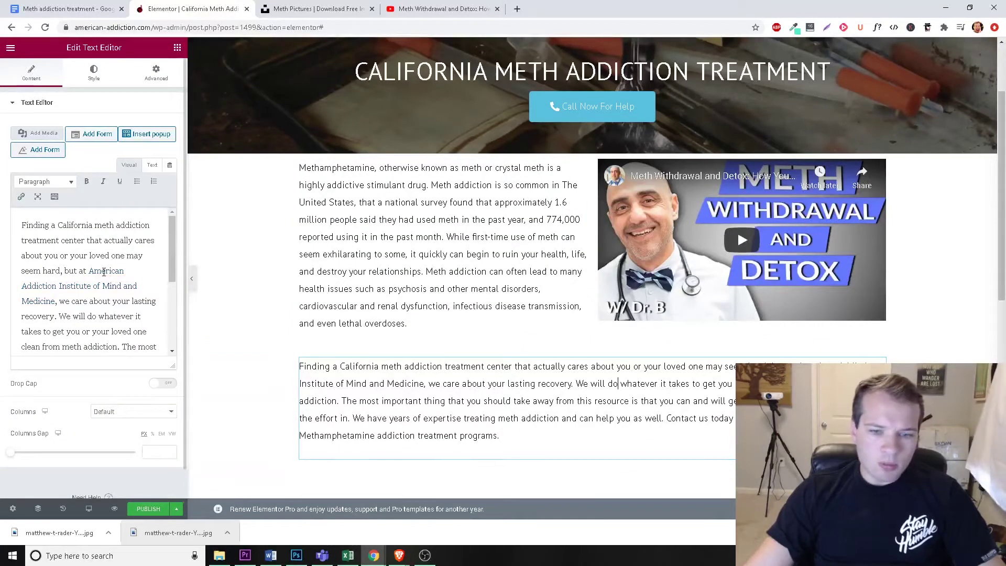
pyautogui.click(619, 384)
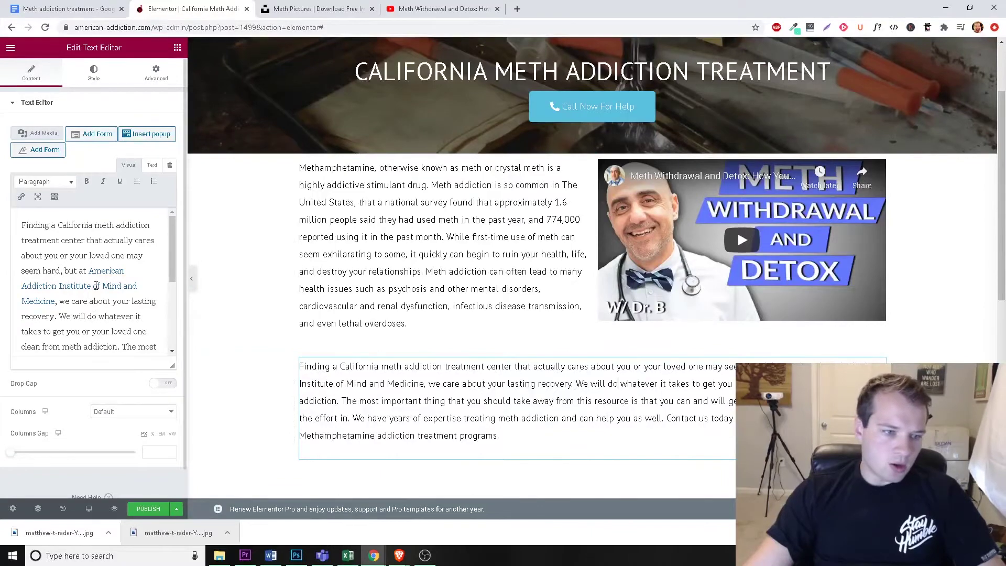
pyautogui.click(97, 286)
pyautogui.scroll(-3, 92, 293)
pyautogui.scroll(-1, 513, 410)
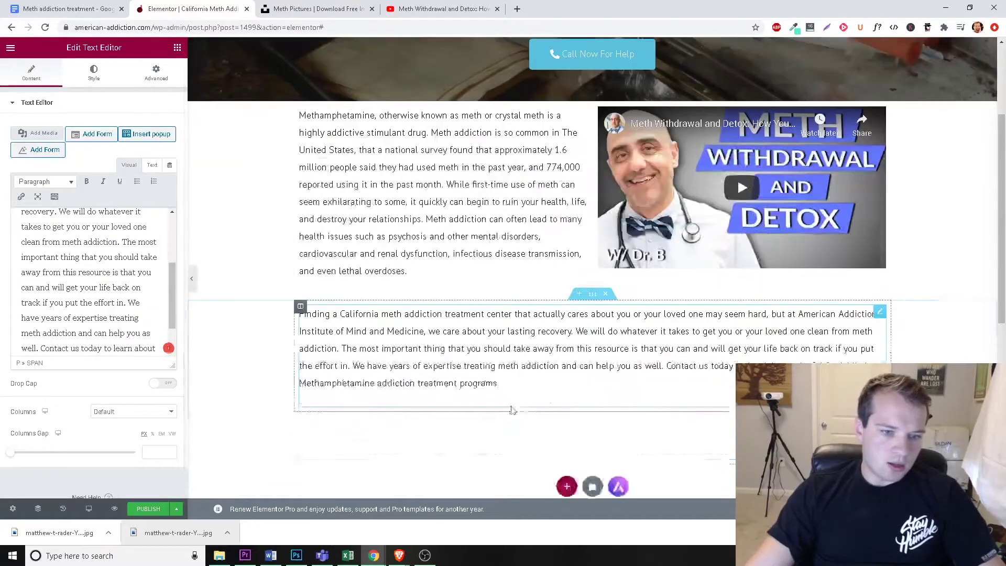
# Step: Add another single-column section below the second paragraph
pyautogui.scroll(-3, 646, 339)
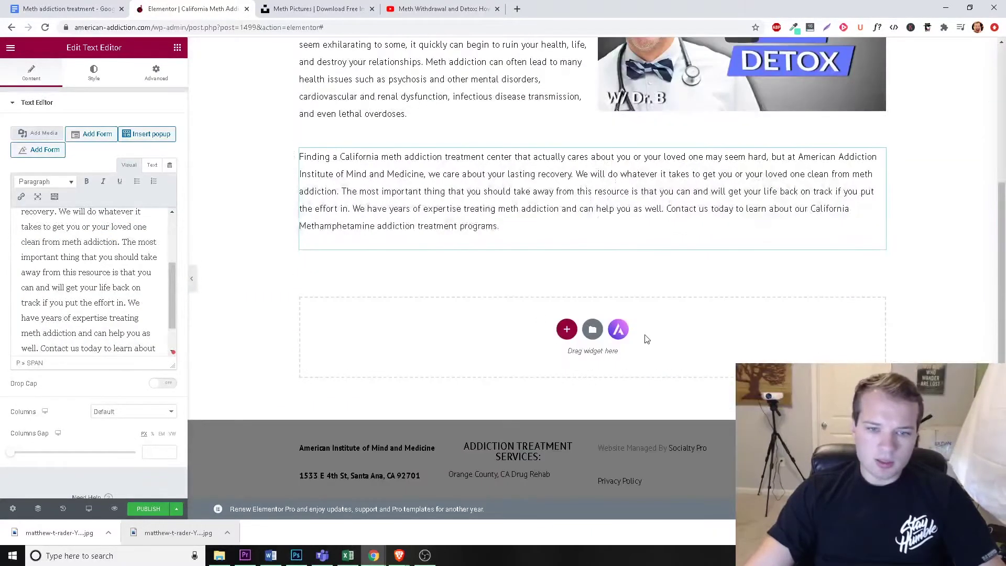
pyautogui.scroll(3, 558, 304)
pyautogui.scroll(-4, 566, 278)
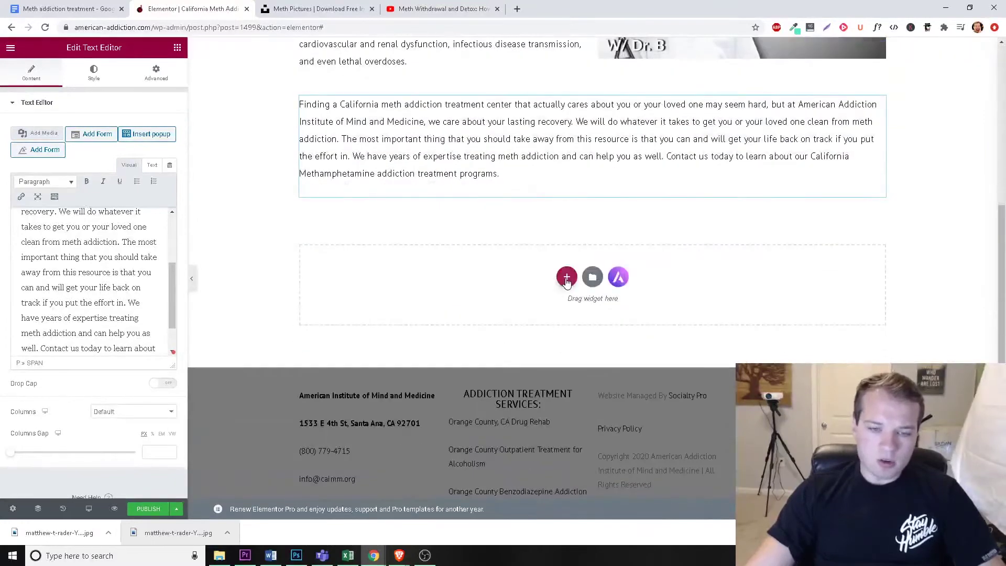
pyautogui.click(567, 276)
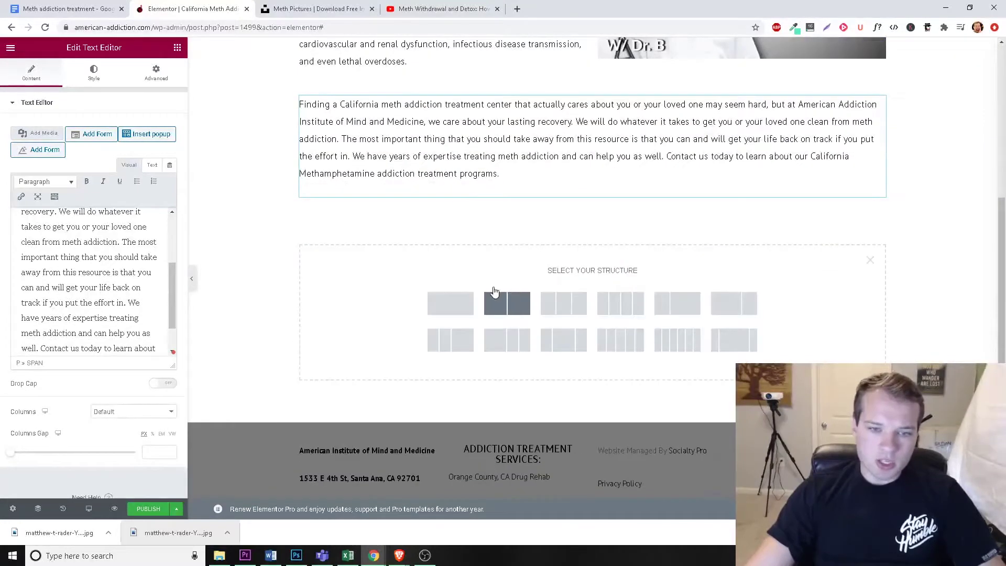
pyautogui.click(450, 304)
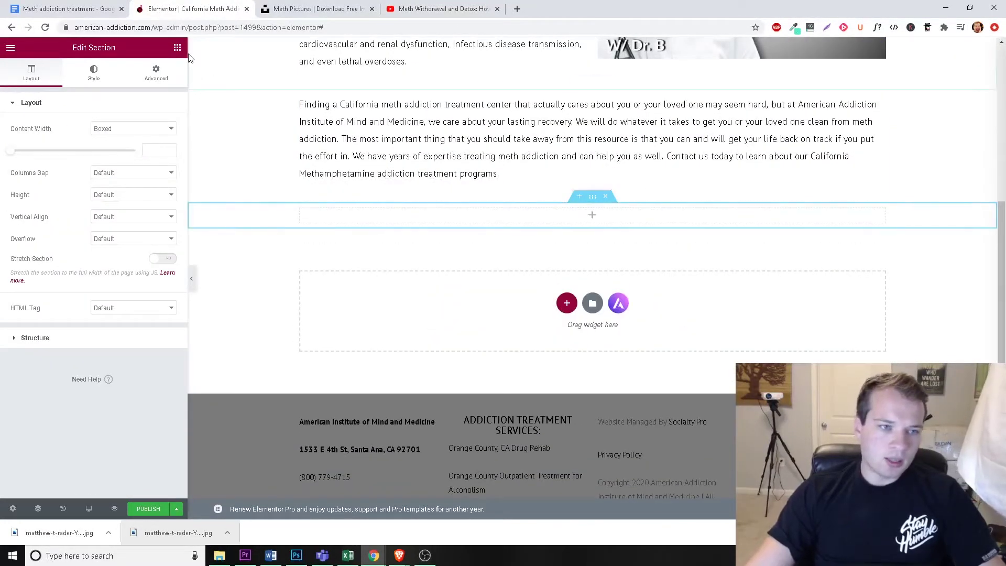
# Step: Duplicate the hero's "Call Now For Help" button and move the copy into the empty section below the second paragraph
pyautogui.scroll(7, 425, 212)
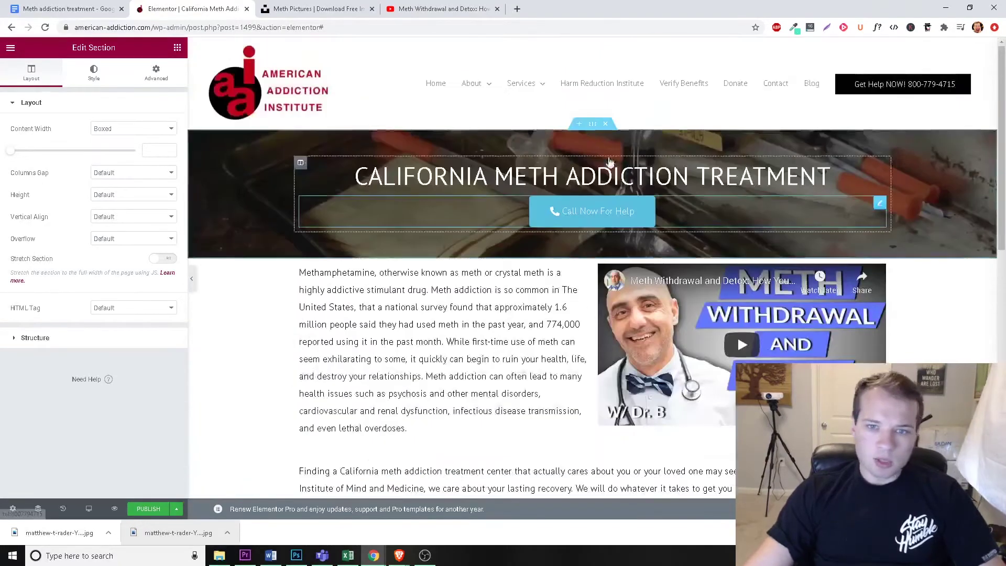
pyautogui.rightClick(881, 203)
pyautogui.click(908, 224)
pyautogui.moveTo(879, 239); pyautogui.dragTo(599, 166)
pyautogui.scroll(1, 247, 142)
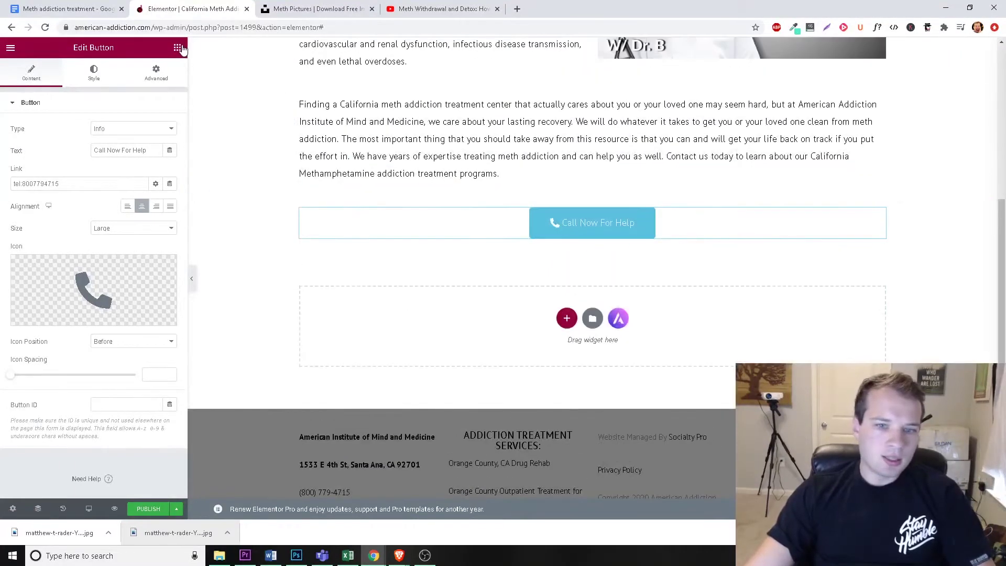
# Step: Give the section containing the duplicated call button a gradient background with red as the first colour
pyautogui.click(177, 47)
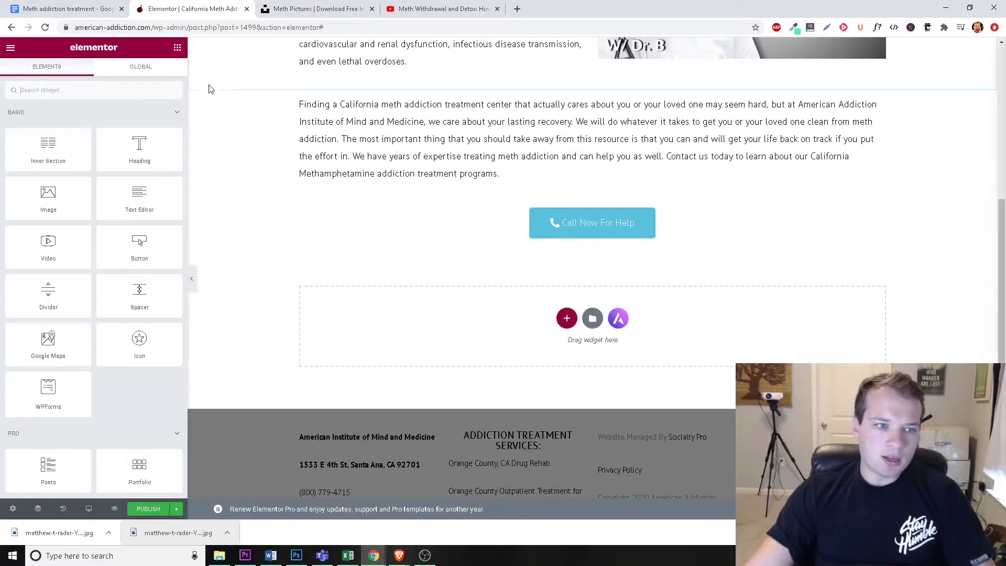
pyautogui.click(593, 198)
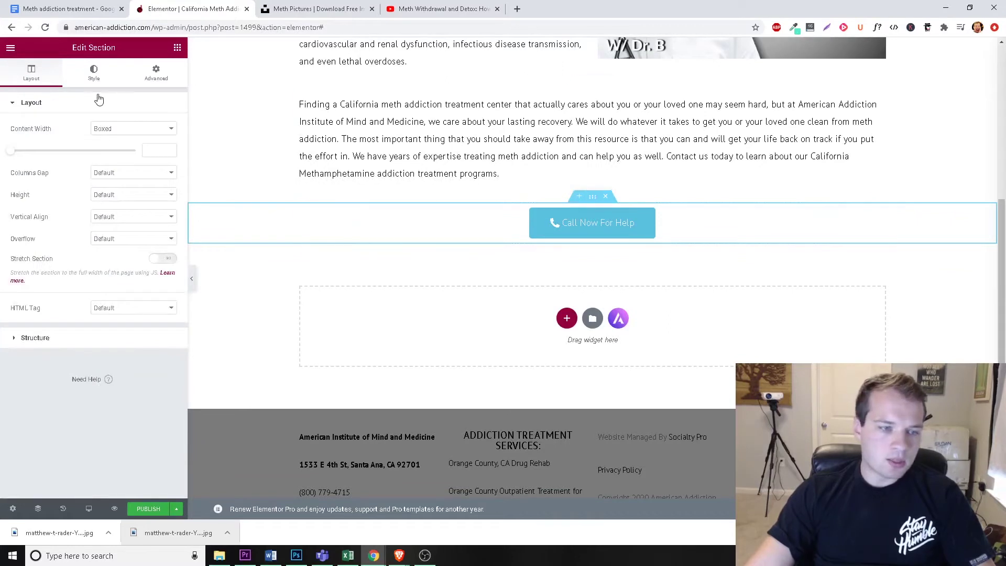
pyautogui.click(93, 72)
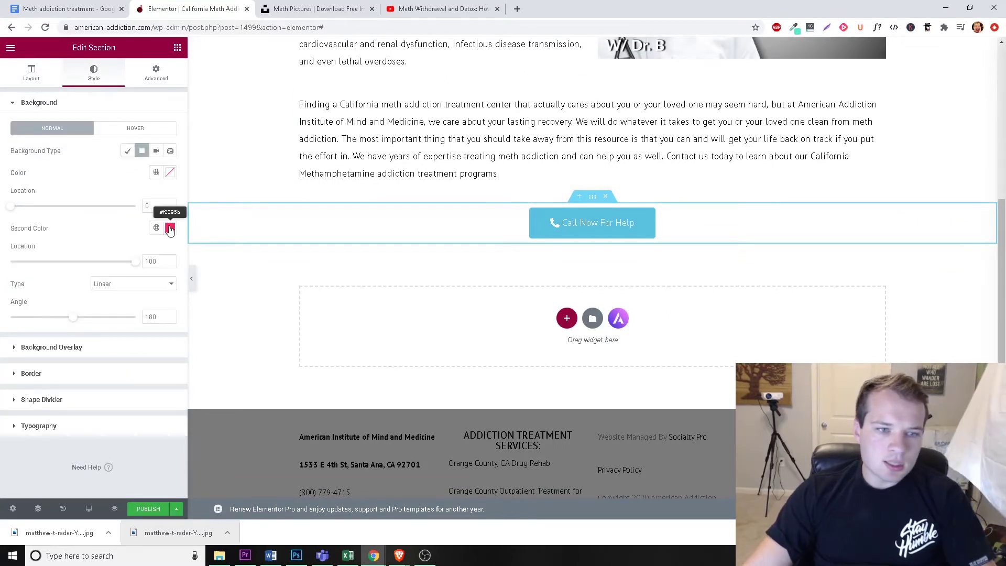
pyautogui.click(169, 173)
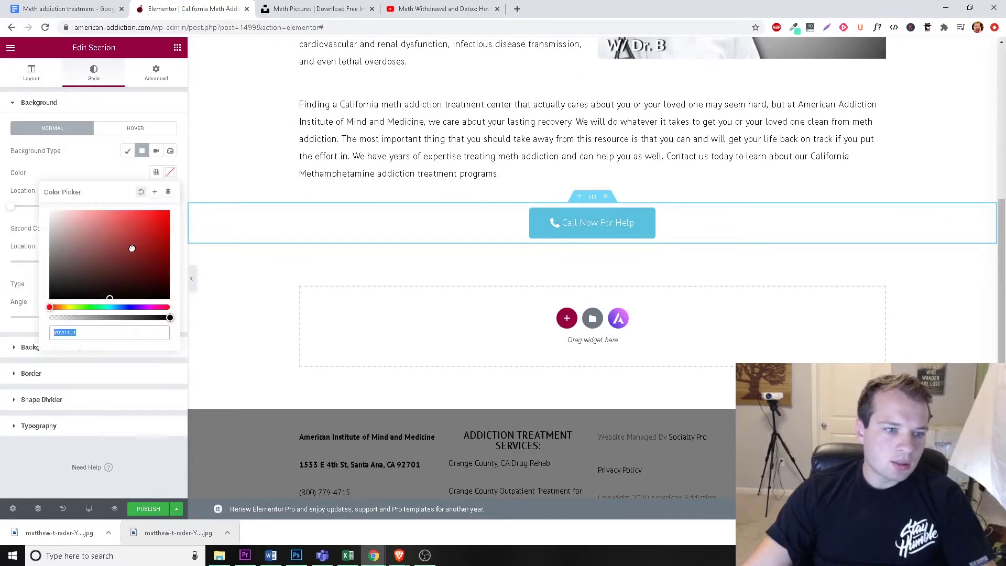
pyautogui.click(84, 226)
pyautogui.moveTo(84, 227); pyautogui.dragTo(141, 221)
pyautogui.click(113, 177)
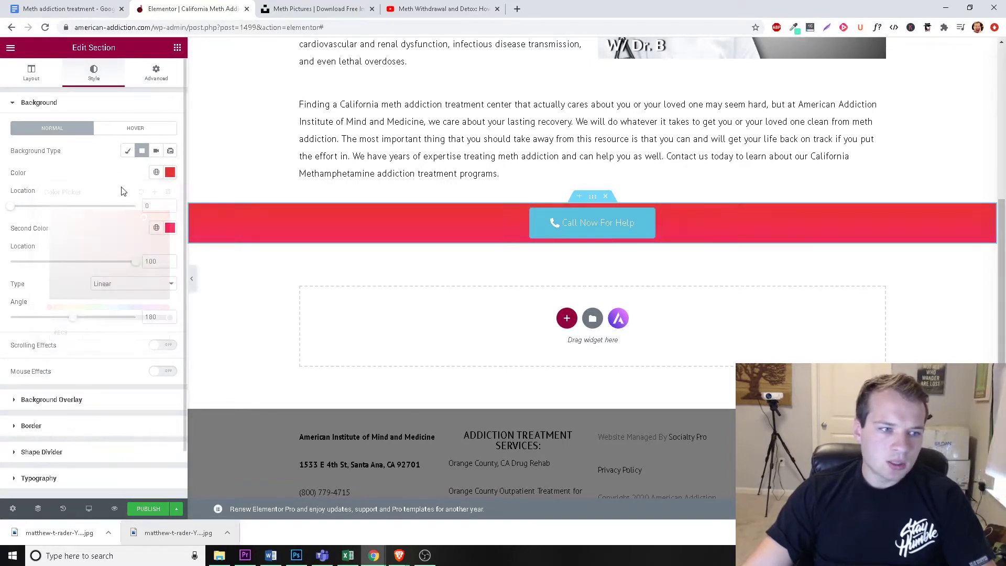
# Step: Set the second colour of the call button section's gradient to dark grey
pyautogui.click(170, 228)
pyautogui.click(95, 307)
pyautogui.moveTo(68, 320); pyautogui.dragTo(67, 333)
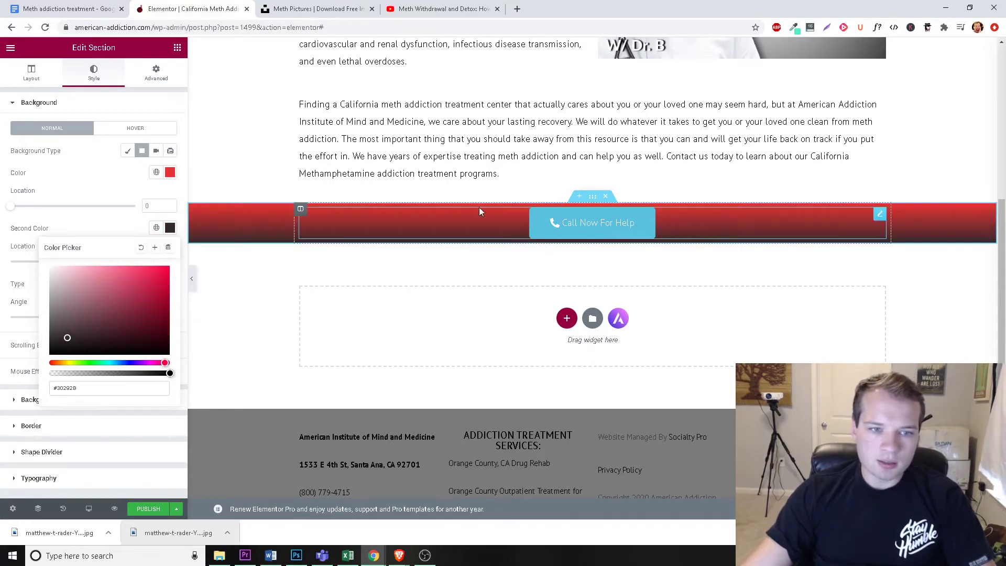
# Step: Add a heading widget above the call button in the gradient section with the title "Contact us 24/7"
pyautogui.scroll(2, 479, 207)
pyautogui.scroll(1, 431, 278)
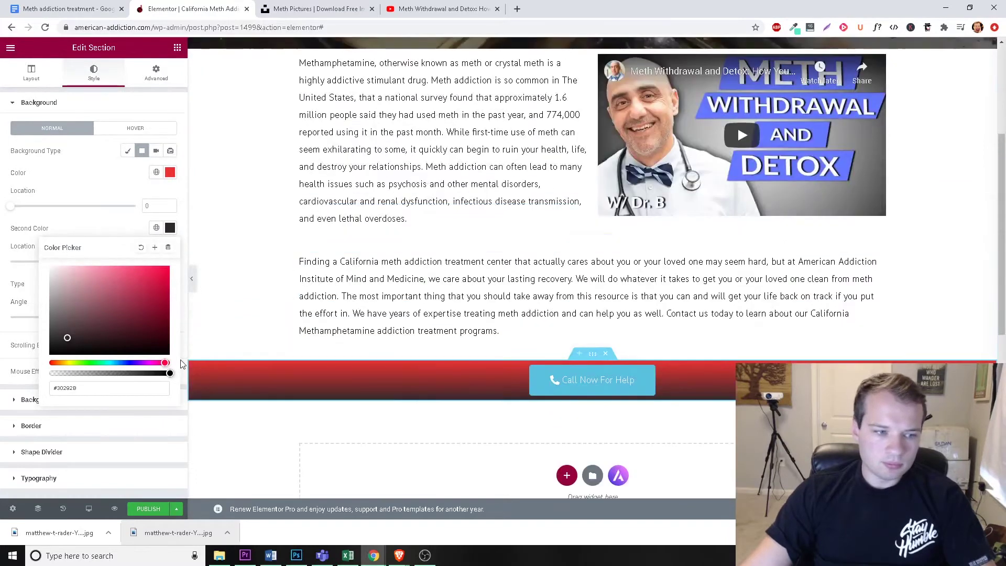
pyautogui.click(236, 247)
pyautogui.scroll(-2, 483, 281)
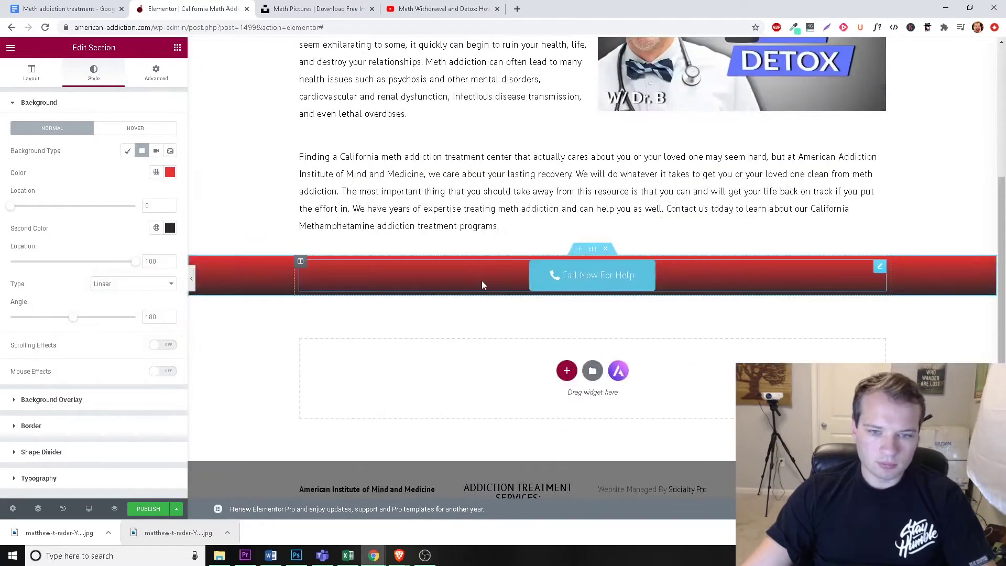
pyautogui.click(177, 48)
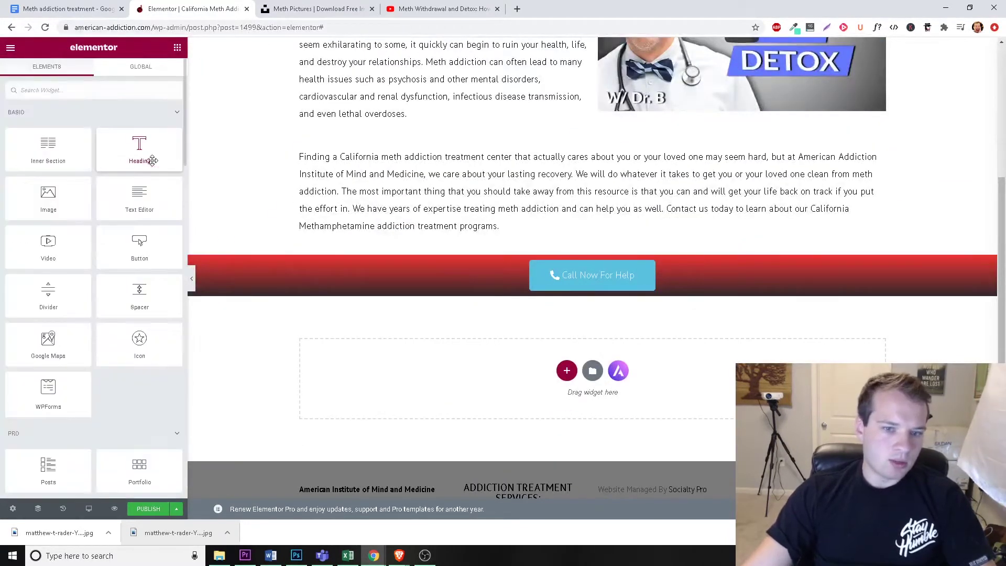
pyautogui.moveTo(152, 161); pyautogui.dragTo(590, 264)
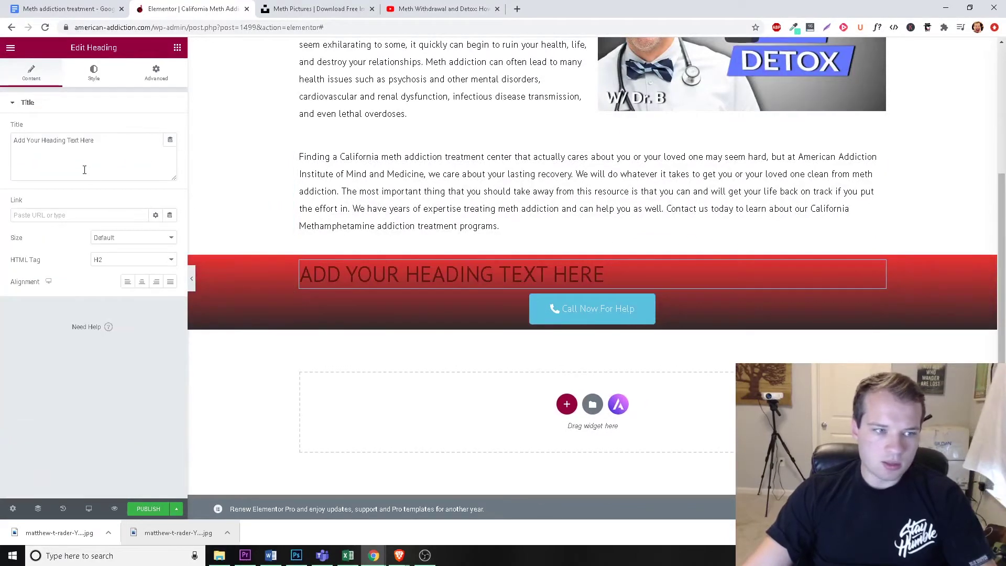
pyautogui.tripleClick(85, 169)
pyautogui.write('C')
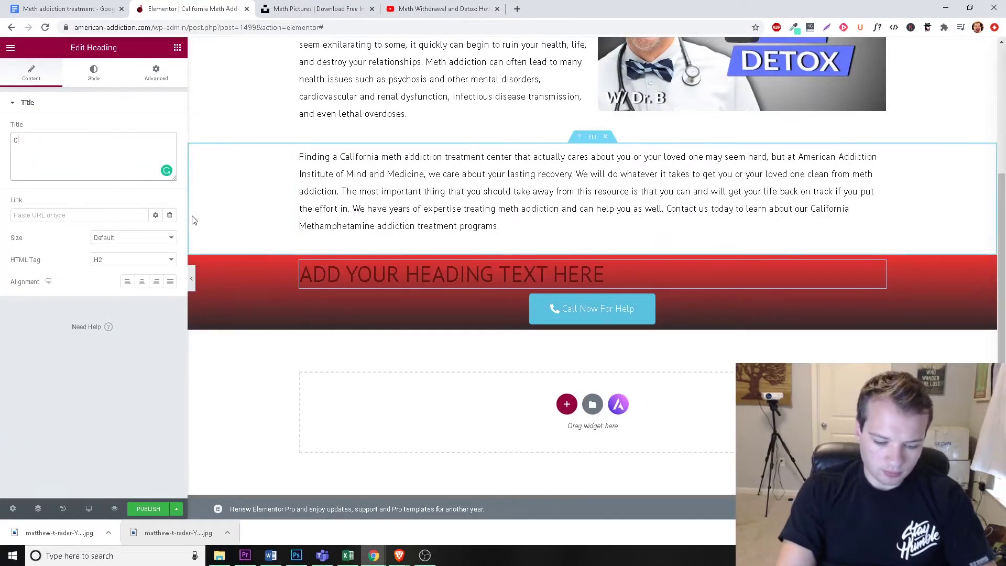
pyautogui.write('ontact us 24/7')
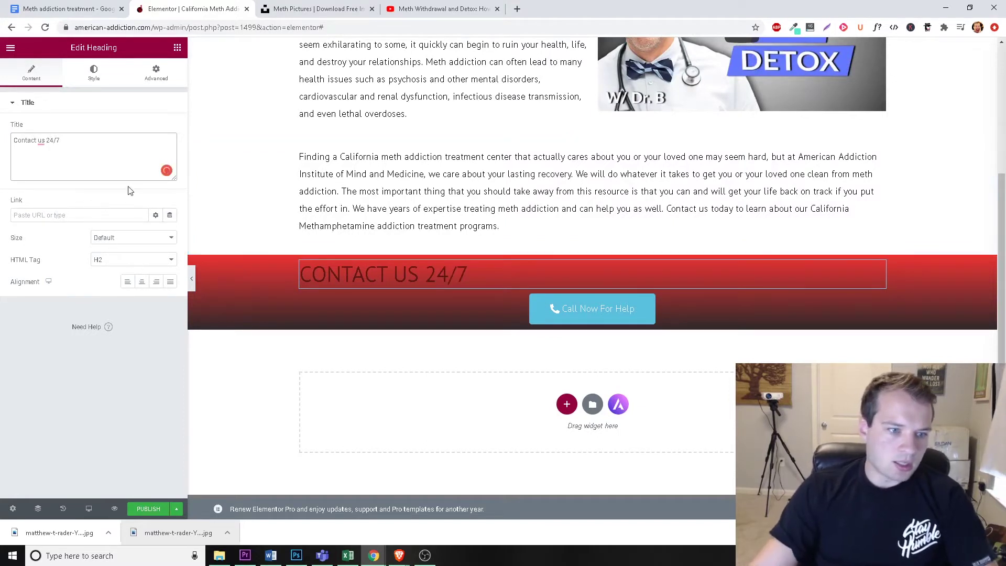
# Step: Set the text colour of the "Contact us 24/7" heading to white (#FFFFFF)
pyautogui.click(94, 73)
pyautogui.click(169, 128)
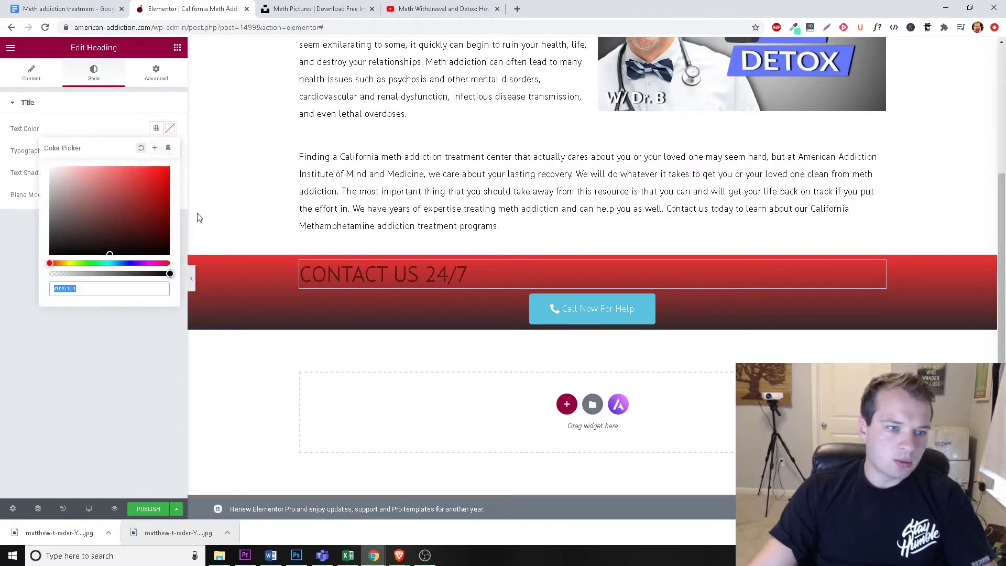
pyautogui.write('#FFFFFF')
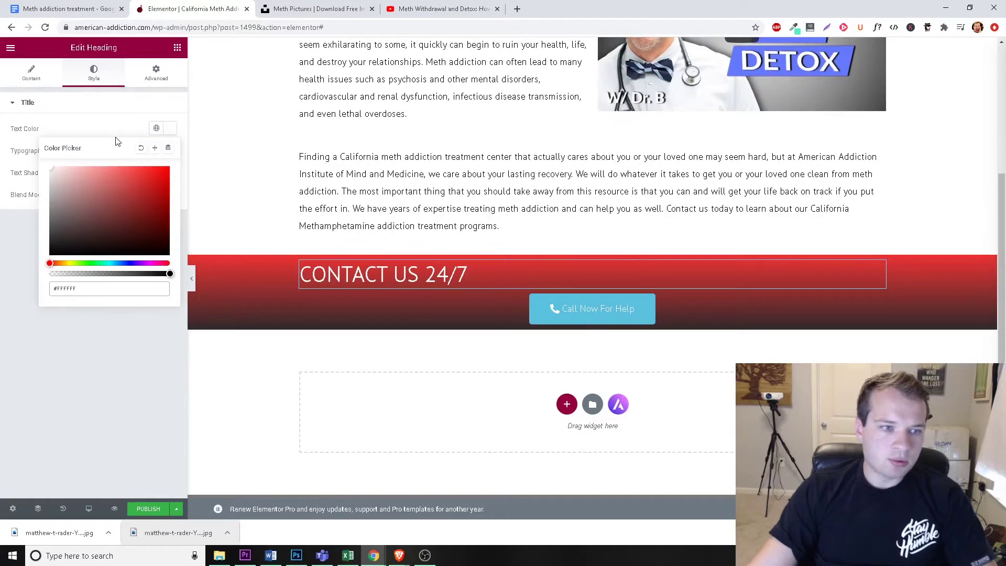
pyautogui.click(84, 129)
# Step: Add a colon to the end of the "Contact us 24/7" heading and centre it
pyautogui.click(31, 73)
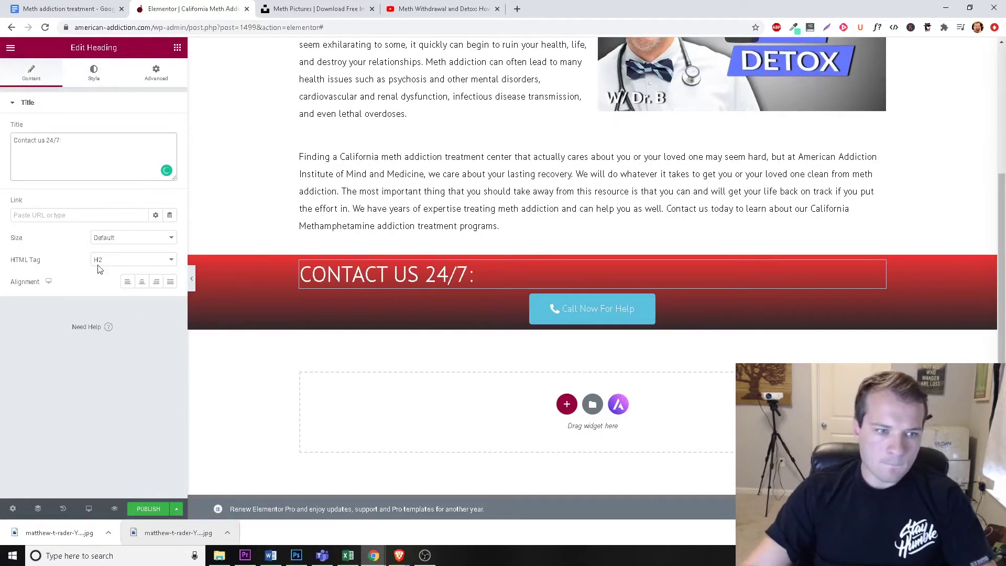
pyautogui.click(142, 281)
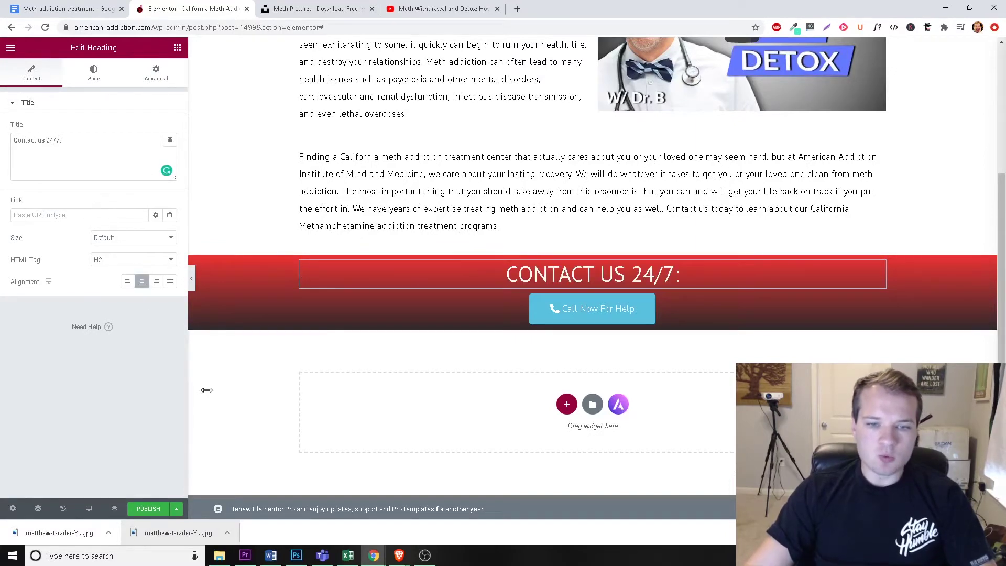
pyautogui.scroll(-1, 716, 264)
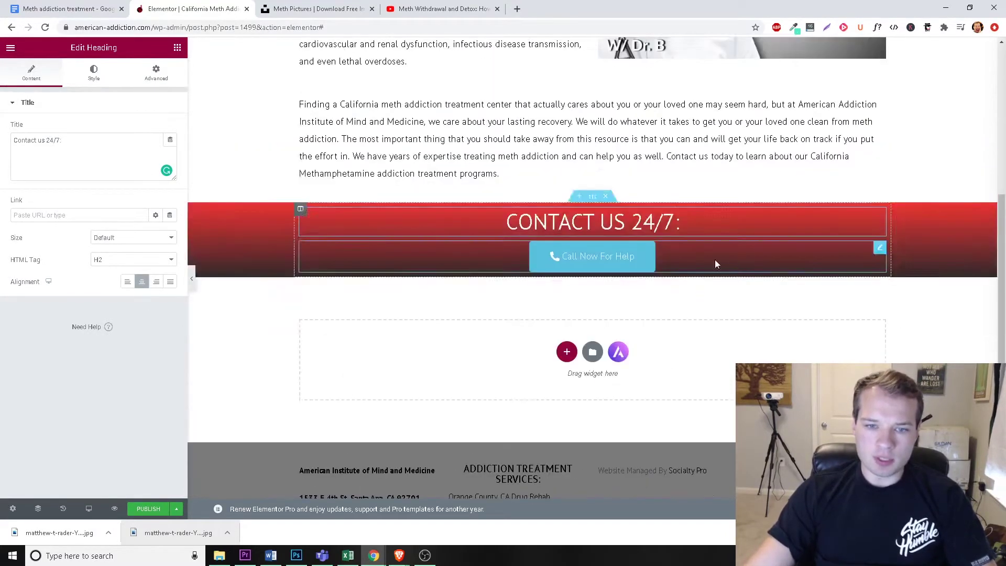
# Step: Duplicate the gradient "Contact us 24/7:" section
pyautogui.scroll(1, 714, 265)
pyautogui.scroll(-1, 647, 310)
pyautogui.scroll(1, 618, 283)
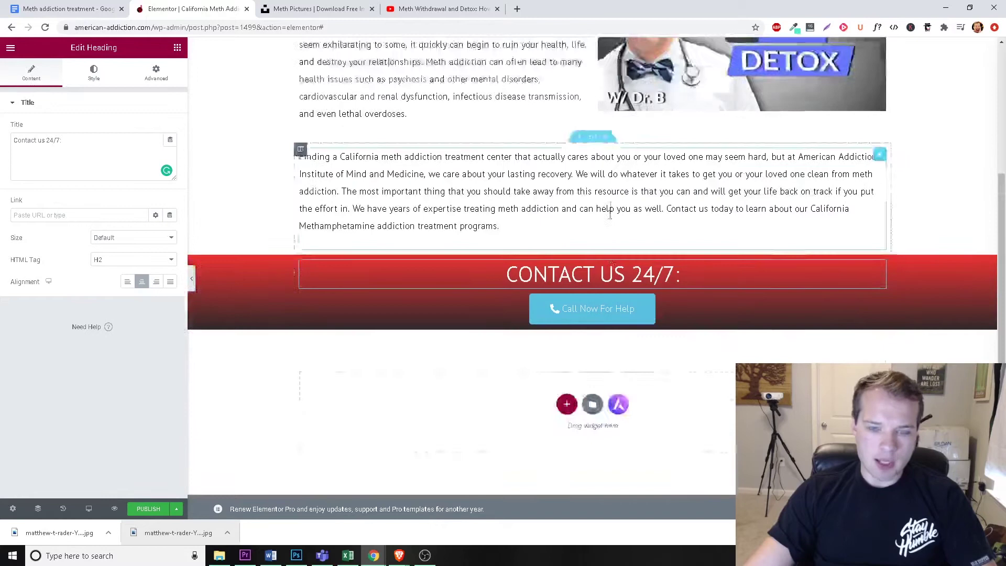
pyautogui.rightClick(596, 260)
pyautogui.click(612, 276)
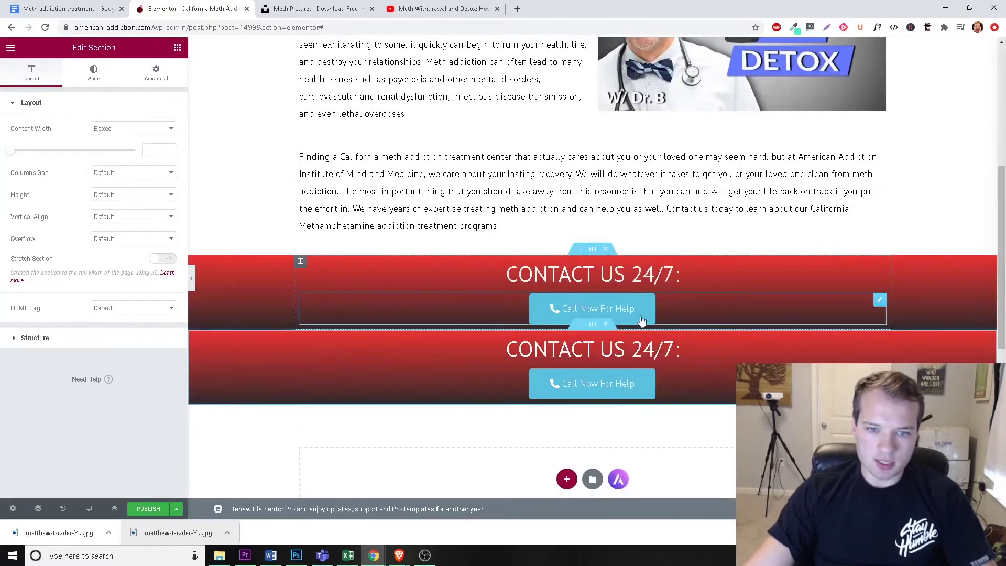
# Step: Insert a single-column section between the two "Contact us 24/7:" sections
pyautogui.click(580, 324)
pyautogui.click(567, 324)
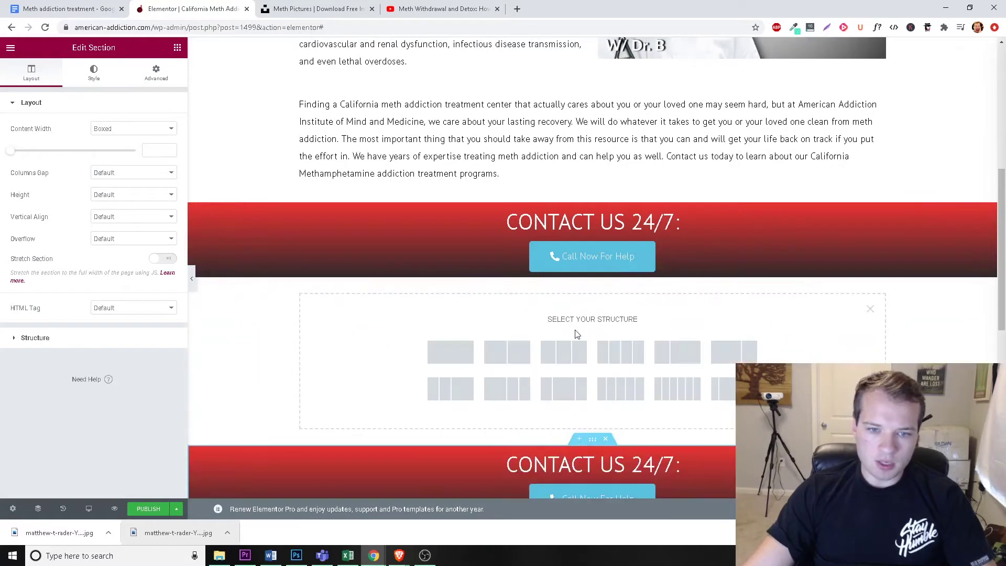
pyautogui.click(469, 354)
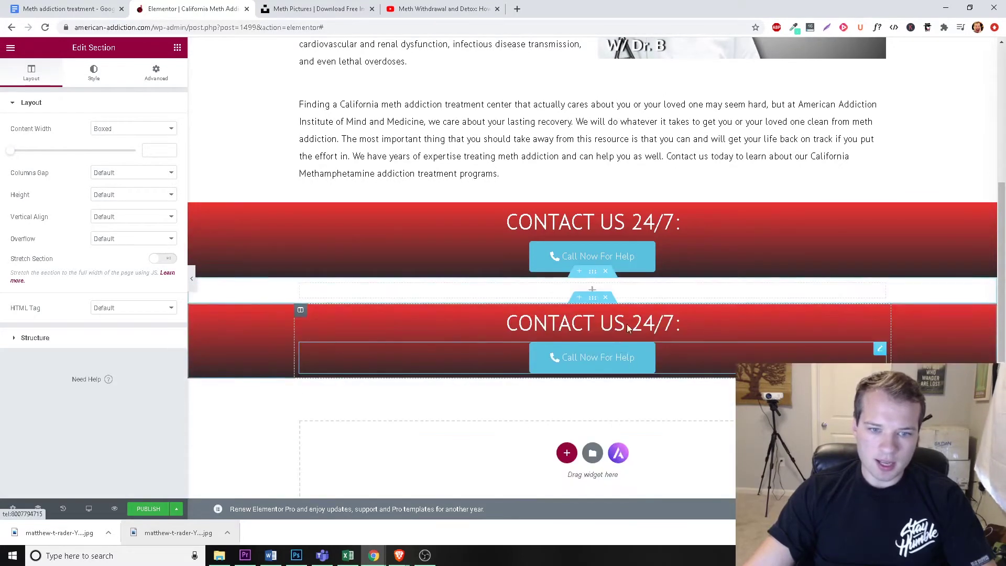
# Step: Close the meth pictures page and copy the "Meth Addiction Statistics" heading from the Google Docs article
pyautogui.click(80, 5)
pyautogui.middleClick(311, 4)
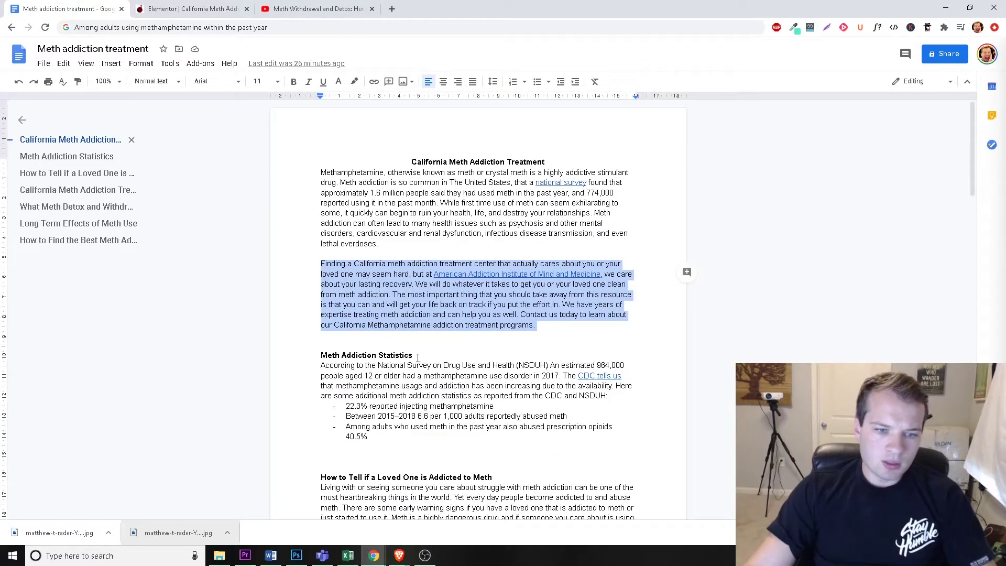
pyautogui.moveTo(418, 357); pyautogui.dragTo(328, 353)
pyautogui.hotkey('ctrl', 'c')
pyautogui.rightClick(322, 356)
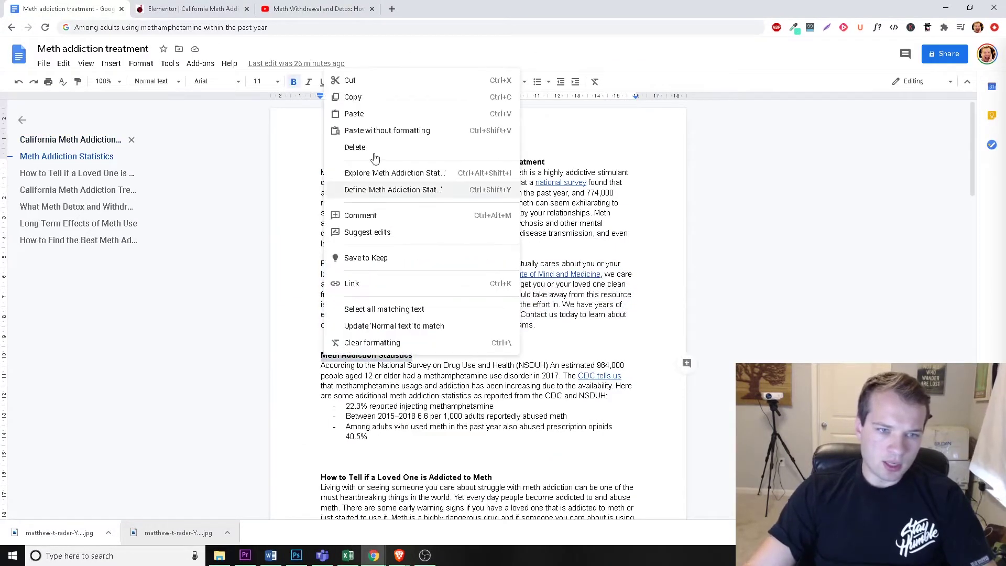
pyautogui.click(354, 100)
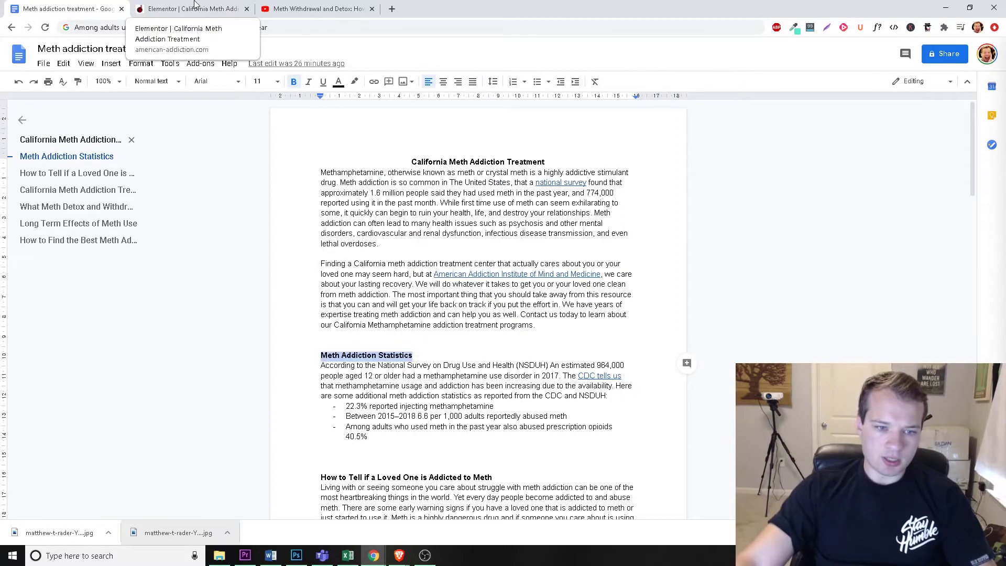
# Step: Back in Elementor, add a heading widget to the empty section between the call-to-actions and paste "Meth Addiction Statistics" as its title
pyautogui.click(195, 8)
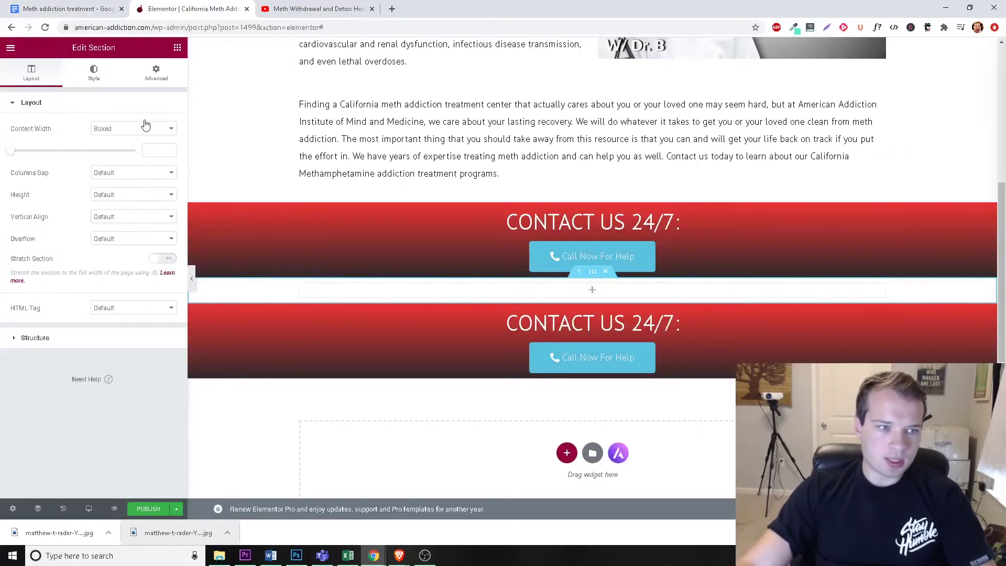
pyautogui.click(177, 47)
pyautogui.scroll(7, 472, 210)
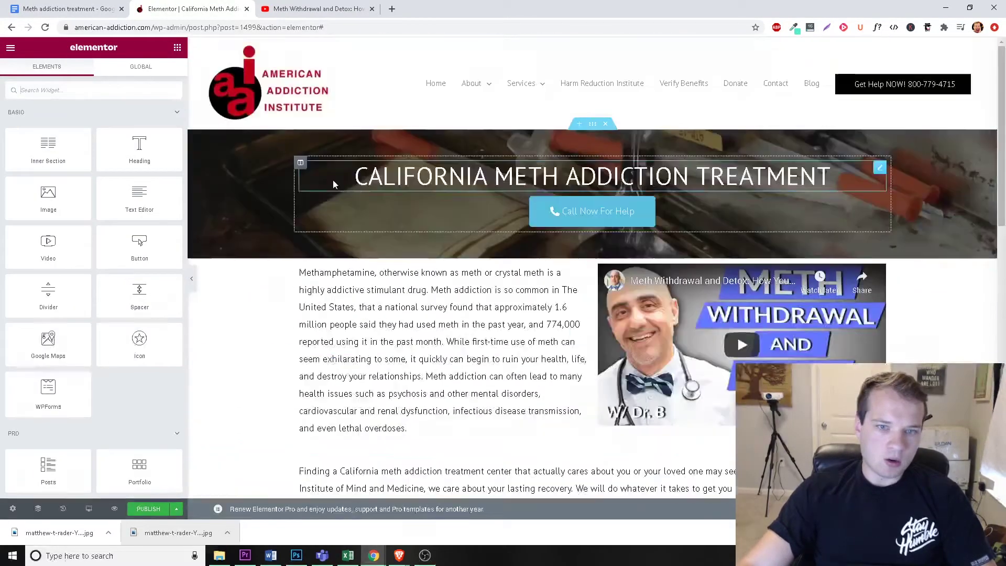
pyautogui.scroll(-4, 472, 210)
pyautogui.moveTo(143, 147); pyautogui.dragTo(579, 449)
pyautogui.click(115, 149)
pyautogui.hotkey('ctrl', 'a')
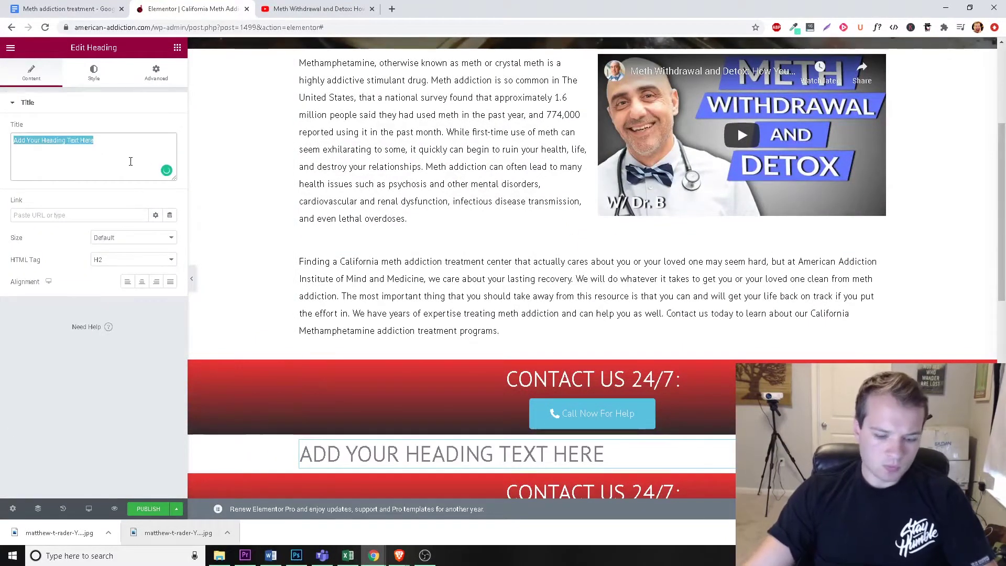
pyautogui.hotkey('ctrl', 'v')
pyautogui.scroll(-1, 368, 351)
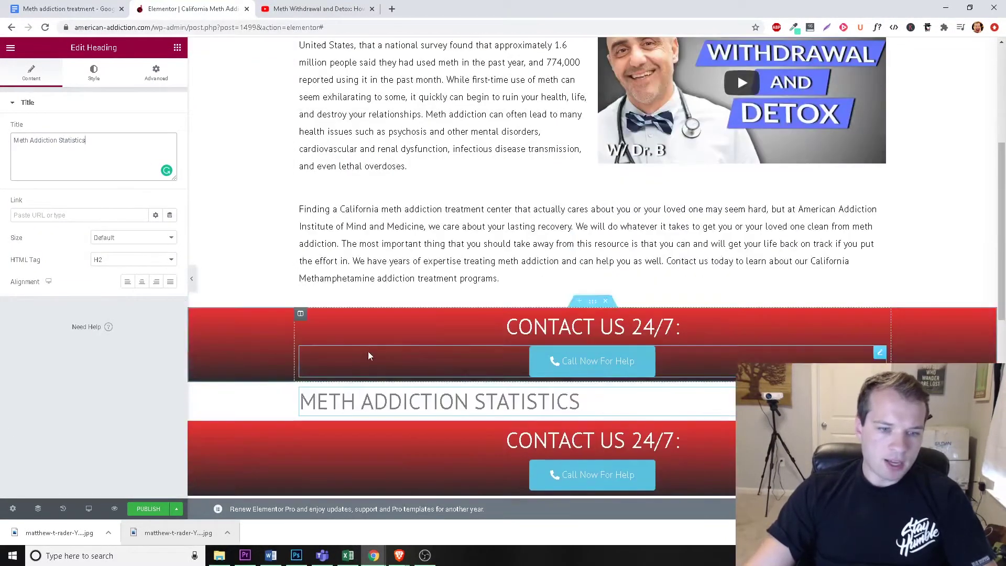
# Step: Set the text colour of the "Meth Addiction Statistics" heading to black (#000000)
pyautogui.scroll(5, 394, 360)
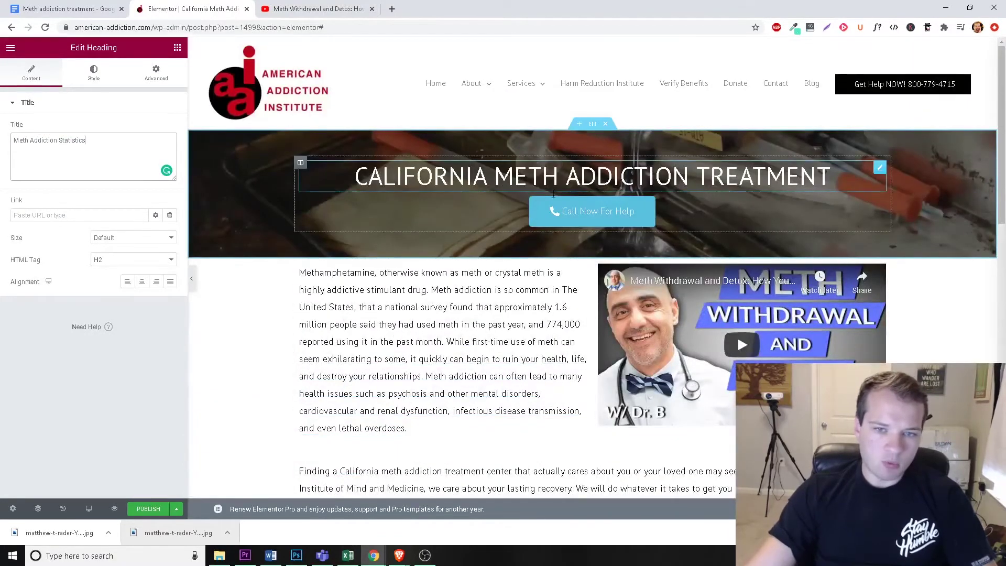
pyautogui.scroll(-5, 554, 195)
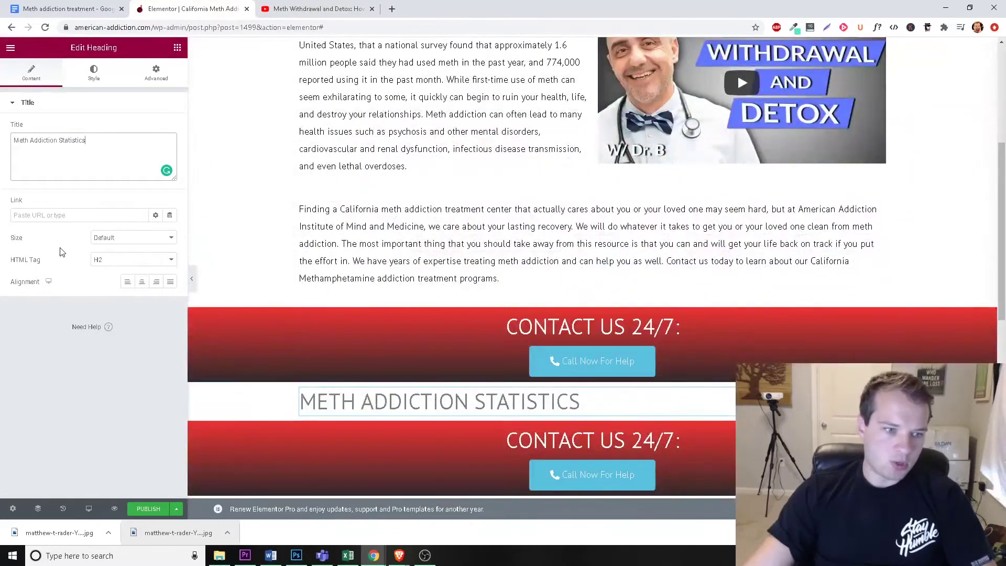
pyautogui.click(93, 73)
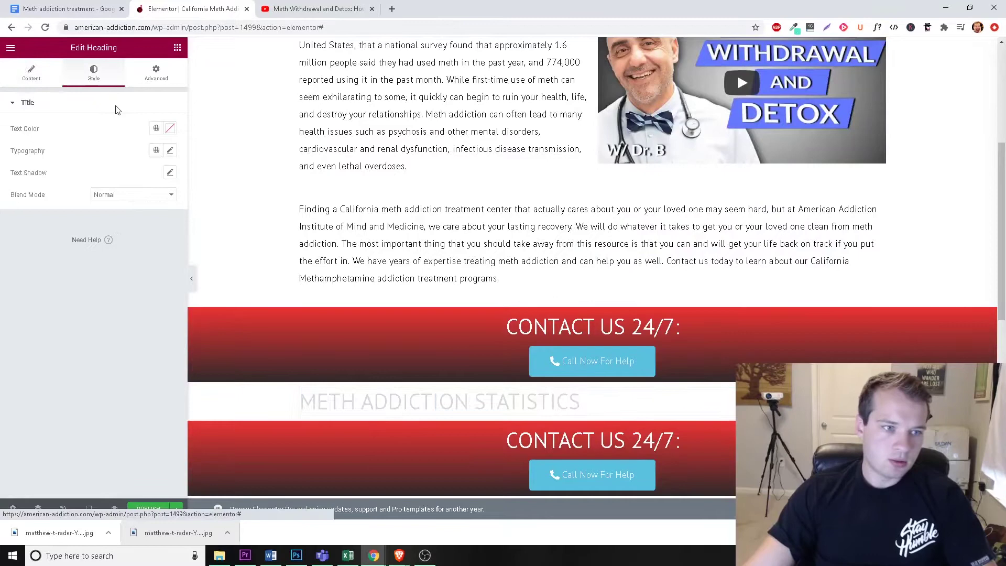
pyautogui.click(170, 128)
pyautogui.click(114, 220)
pyautogui.moveTo(115, 221); pyautogui.dragTo(53, 272)
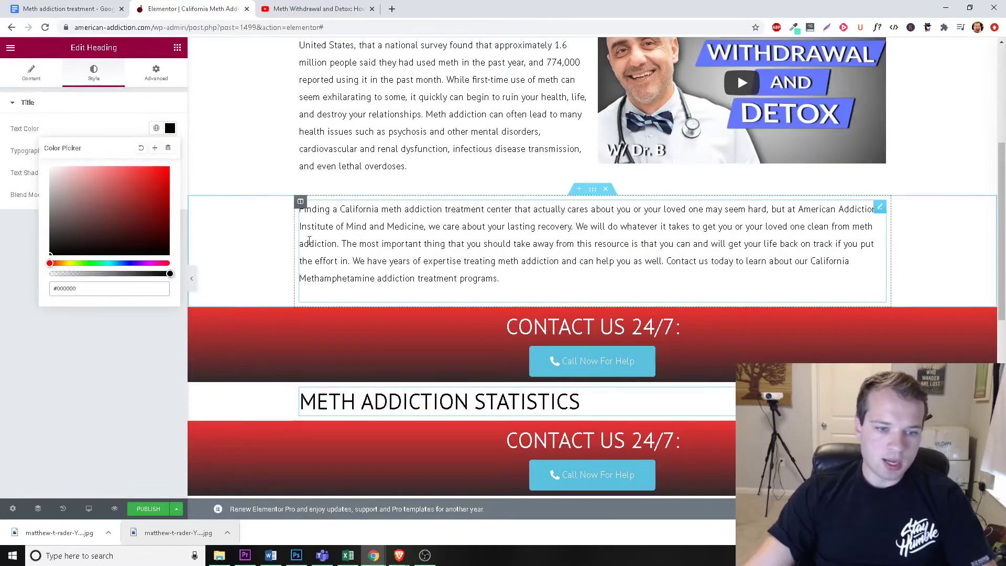
pyautogui.click(151, 322)
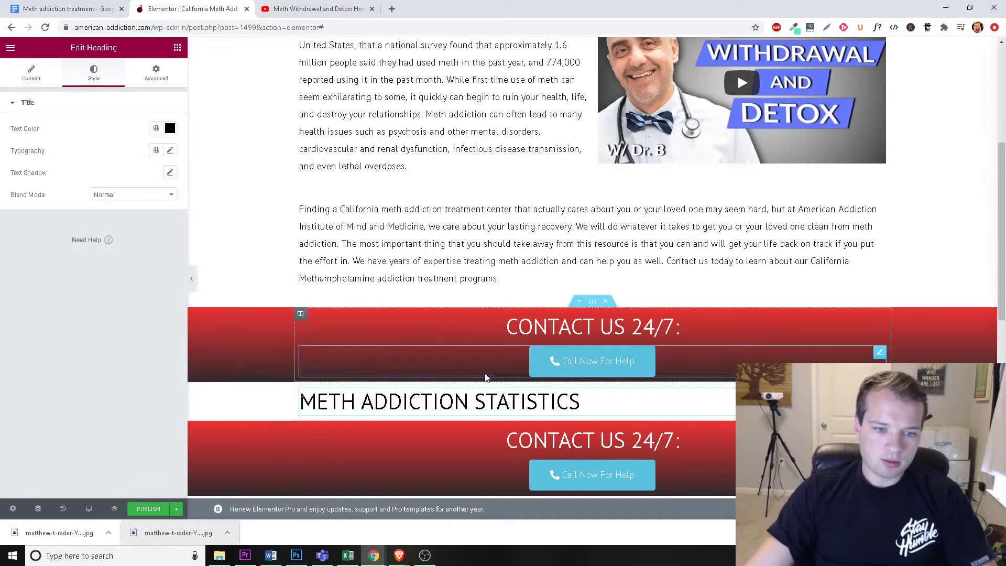
# Step: Insert a section with two equal columns below the "Meth Addiction Statistics" heading
pyautogui.scroll(-2, 684, 349)
pyautogui.click(177, 48)
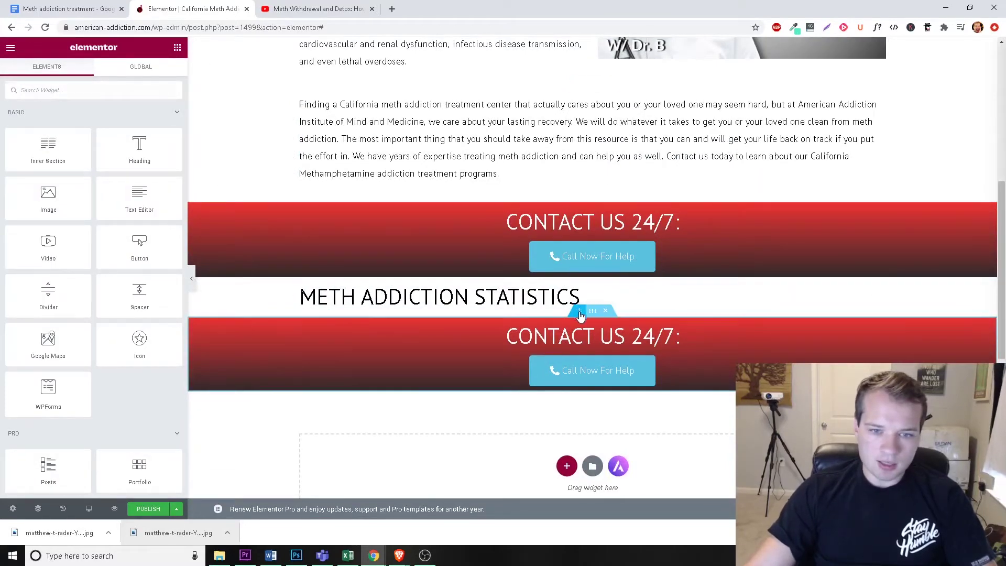
pyautogui.click(579, 313)
pyautogui.click(567, 364)
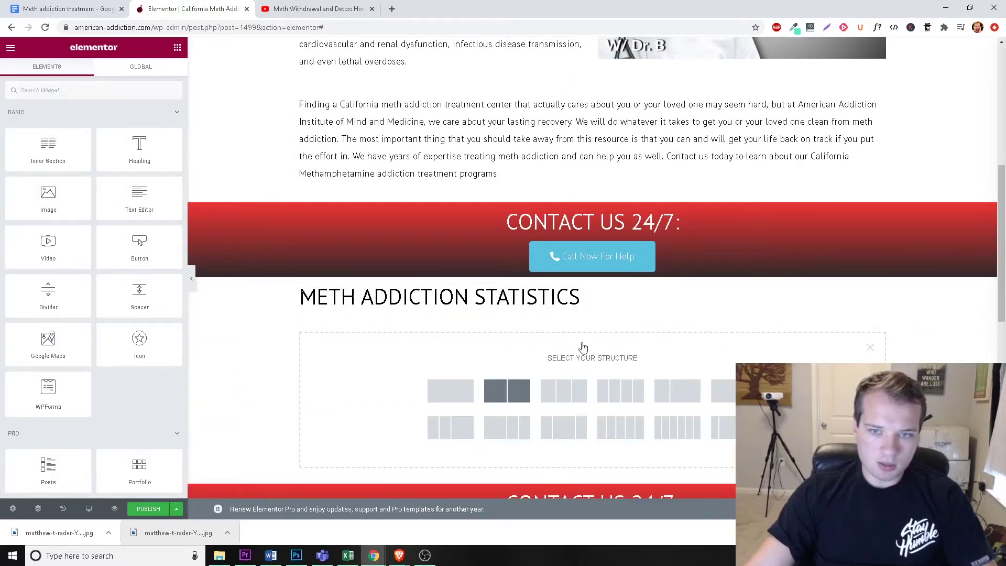
pyautogui.click(507, 390)
# Step: Copy the paragraph and bullet list under "Meth Addiction Statistics" from the Google Docs article and return to Elementor
pyautogui.click(63, 9)
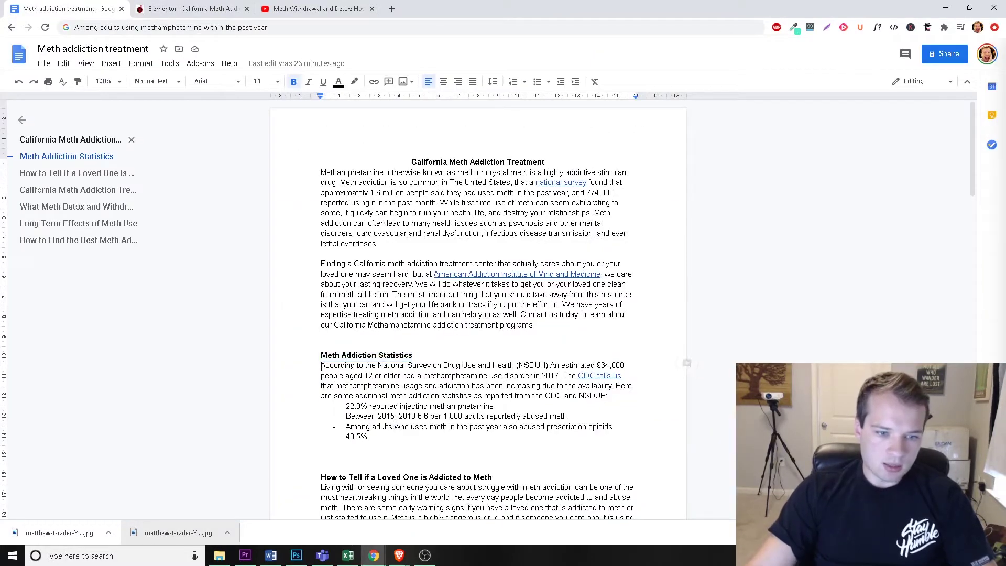
pyautogui.keyDown('shift'); pyautogui.click(372, 435); pyautogui.keyUp('shift')
pyautogui.hotkey('ctrl', 'c')
pyautogui.hotkey('ctrl', 'Tab')
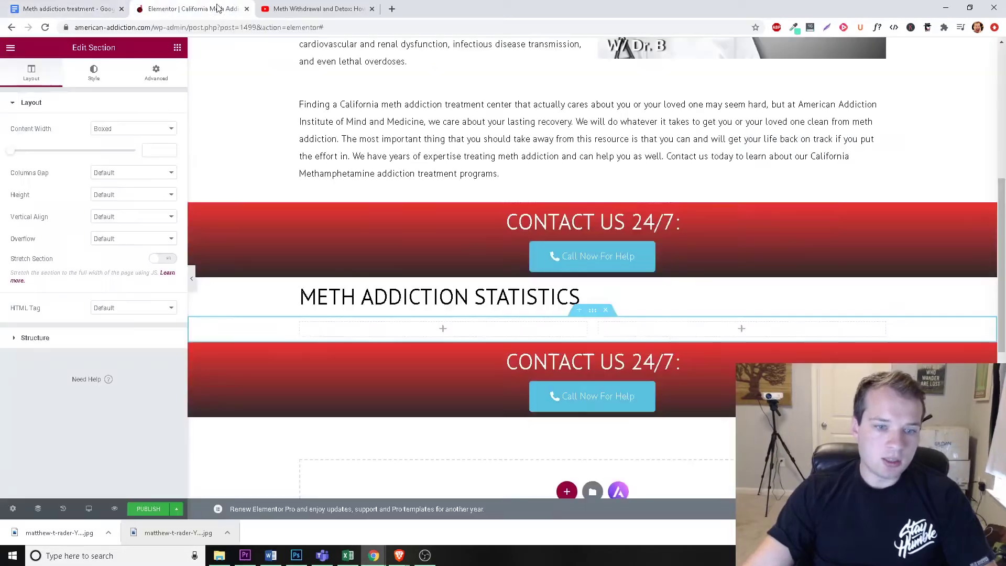
pyautogui.click(178, 47)
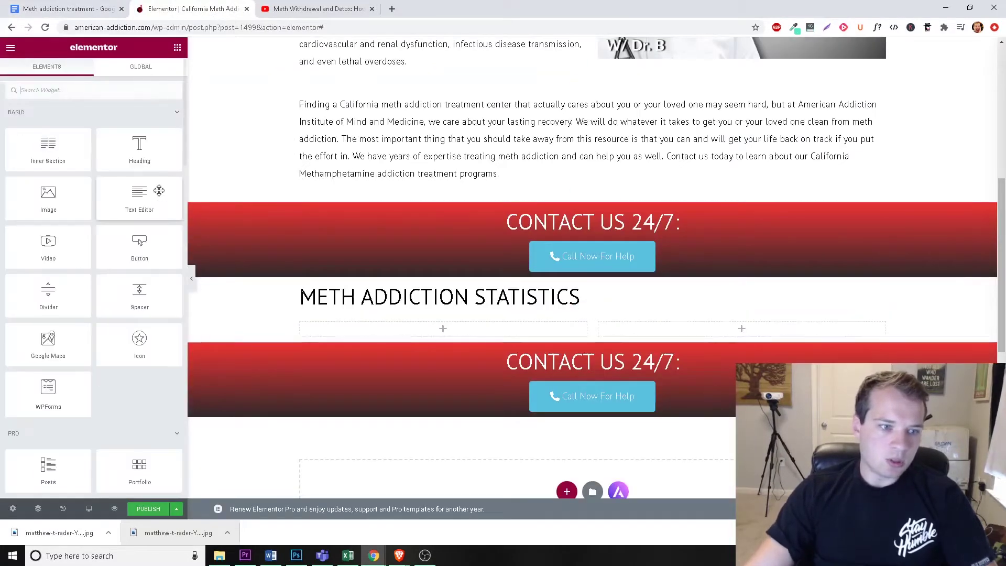
pyautogui.moveTo(138, 201); pyautogui.dragTo(686, 324)
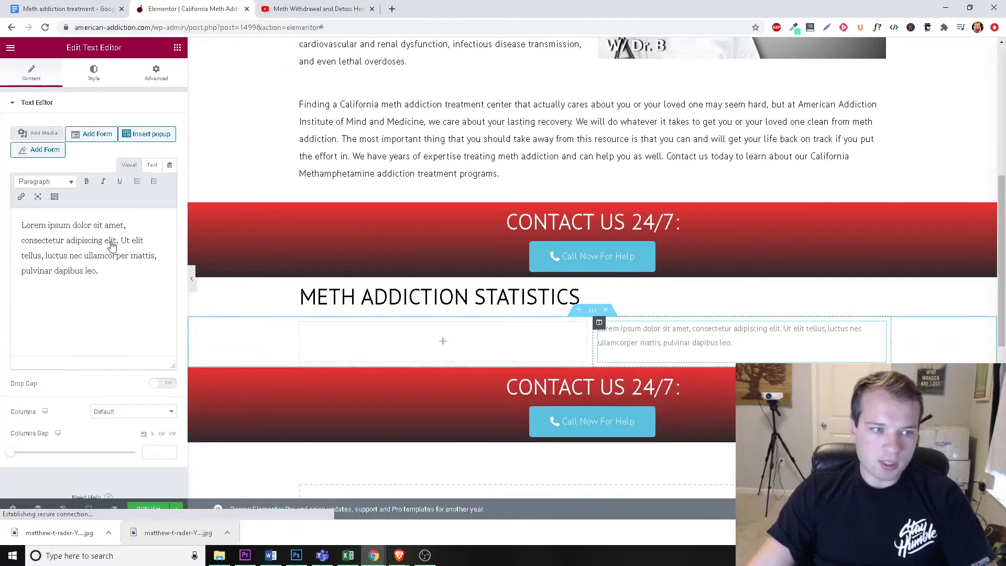
pyautogui.click(93, 241)
pyautogui.rightClick(881, 335)
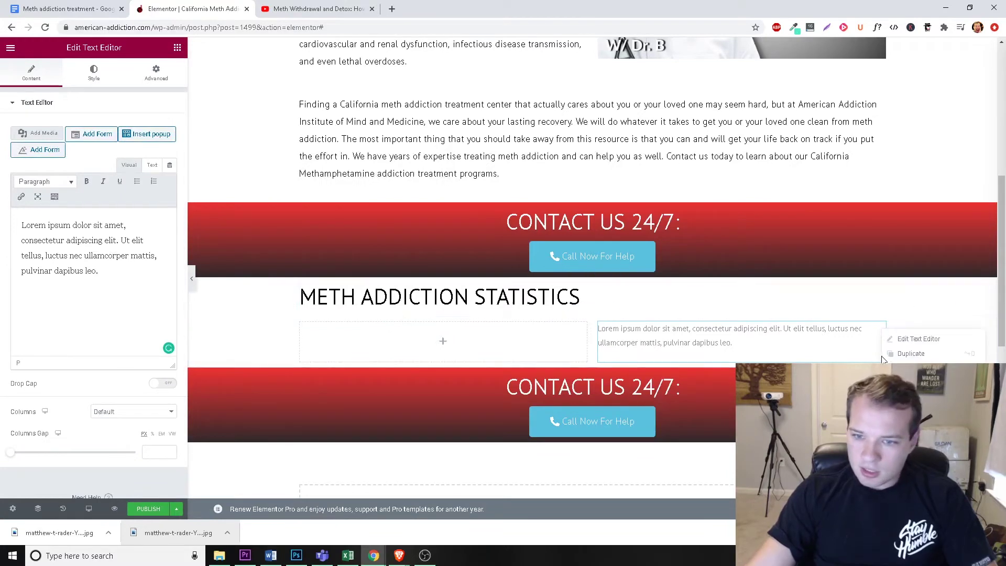
pyautogui.press('Delete')
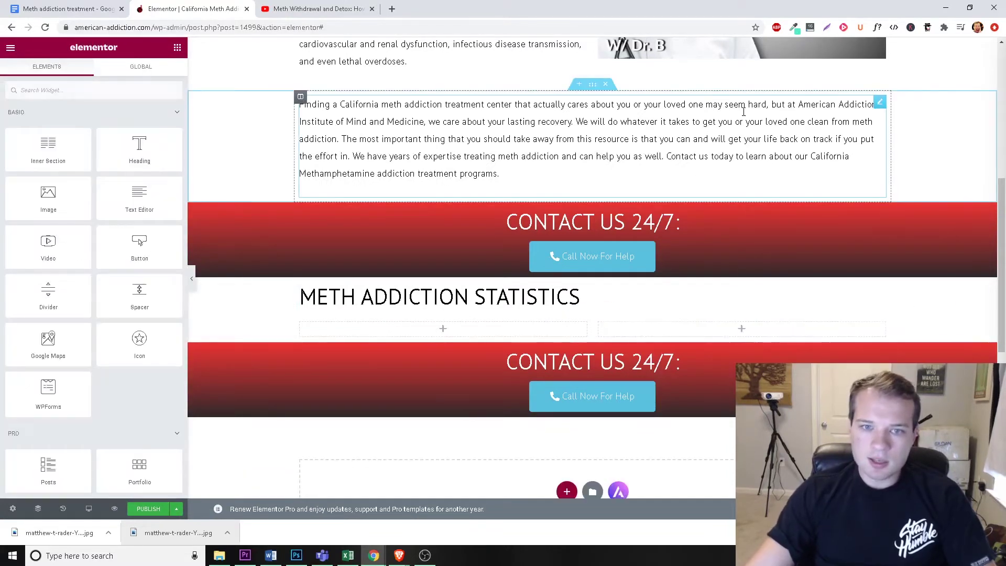
# Step: Duplicate the "Finding a California meth addiction treatment center" text widget and move the copy into the second column under "Meth Addiction Statistics"
pyautogui.rightClick(883, 104)
pyautogui.click(876, 158)
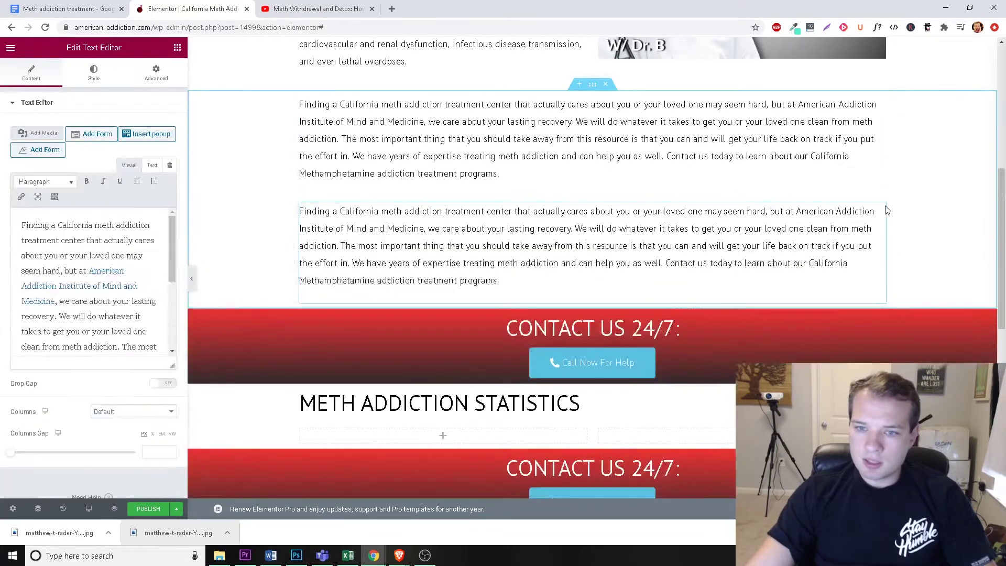
pyautogui.moveTo(877, 157); pyautogui.dragTo(776, 337)
pyautogui.scroll(-2, 675, 349)
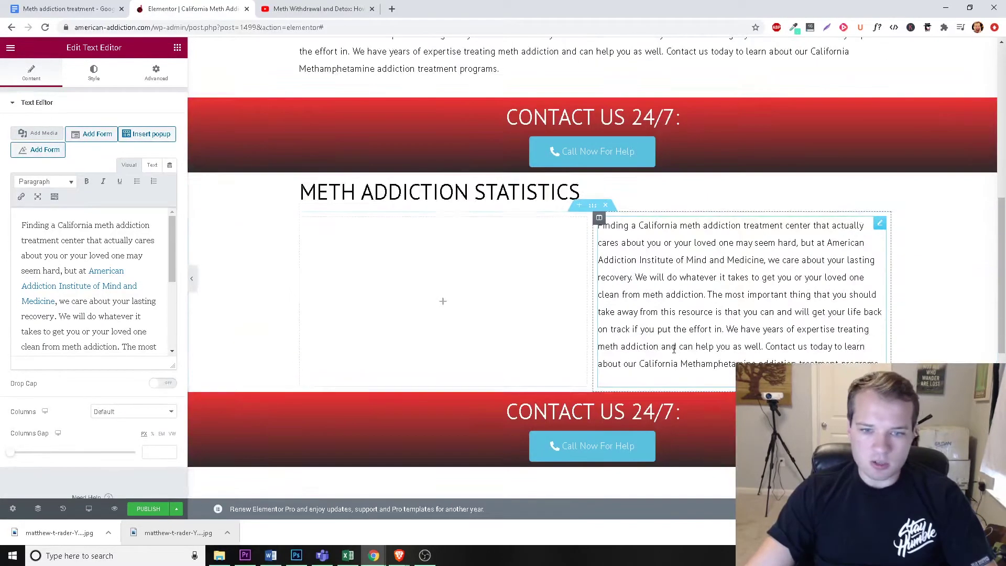
# Step: Replace the copied widget's text with the statistics paragraph and bullet list copied from the article
pyautogui.click(124, 252)
pyautogui.hotkey('ctrl', 'a')
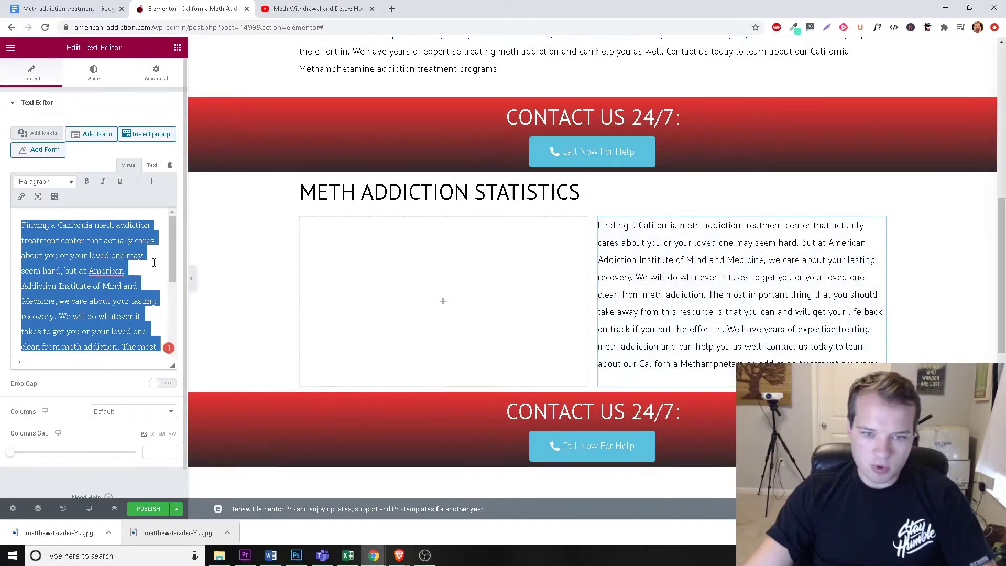
pyautogui.hotkey('ctrl', 'v')
pyautogui.scroll(2, 119, 283)
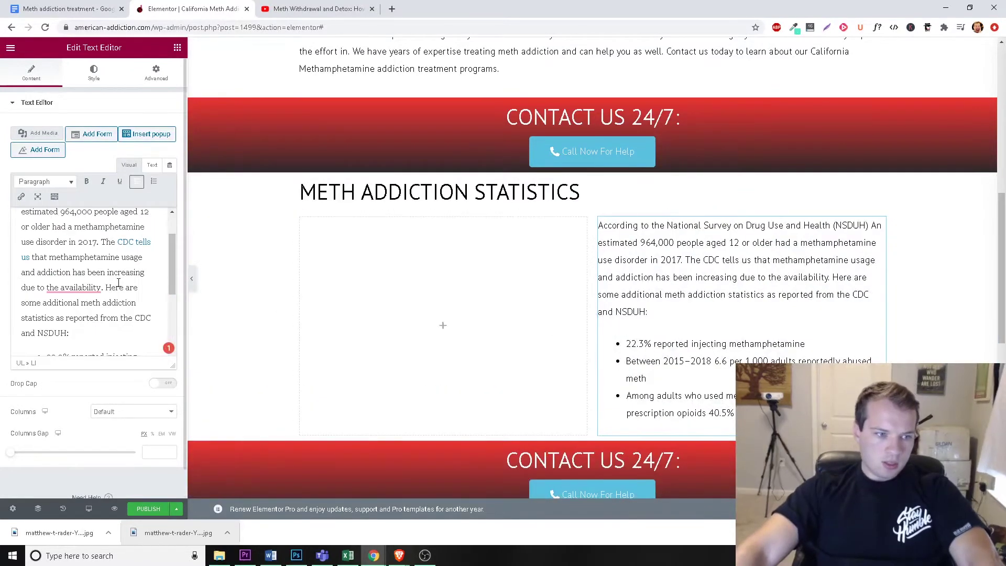
pyautogui.scroll(-2, 118, 283)
pyautogui.scroll(1, 442, 375)
pyautogui.scroll(-2, 438, 274)
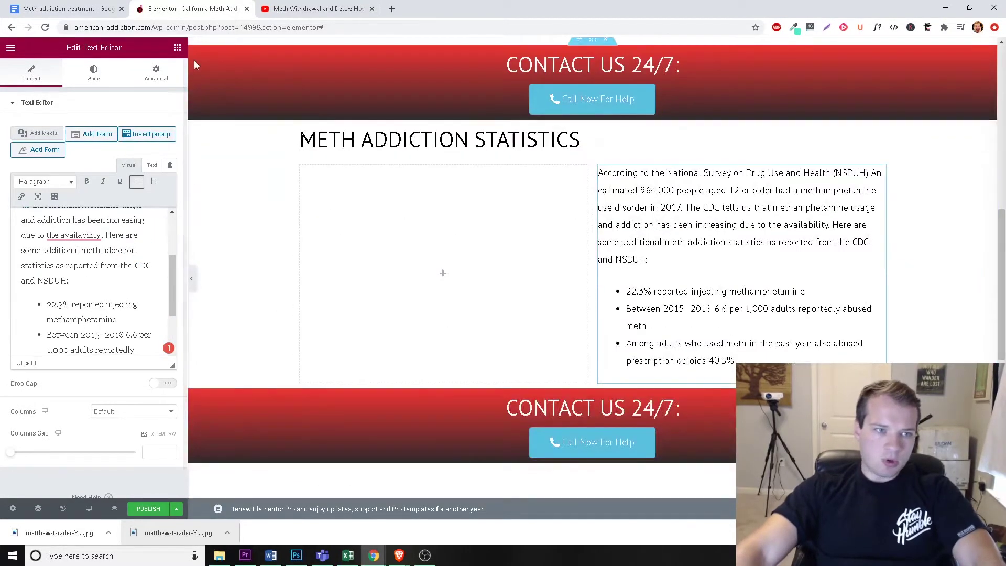
# Step: Add an image widget to the empty statistics column and select the Facetune_15-07-2020 photo of a man and woman from the media library
pyautogui.click(177, 48)
pyautogui.moveTo(48, 199); pyautogui.dragTo(441, 260)
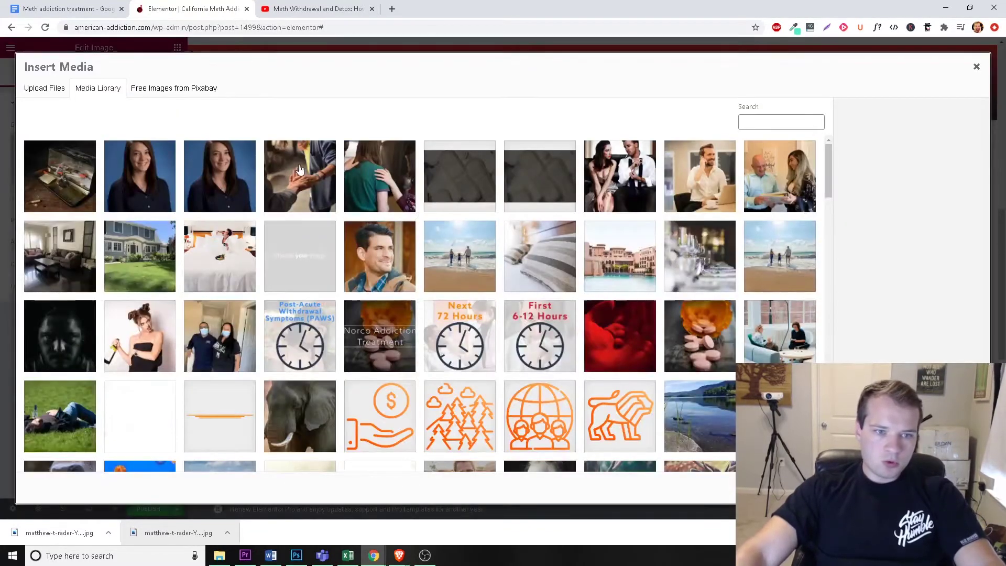
pyautogui.click(300, 169)
pyautogui.click(359, 173)
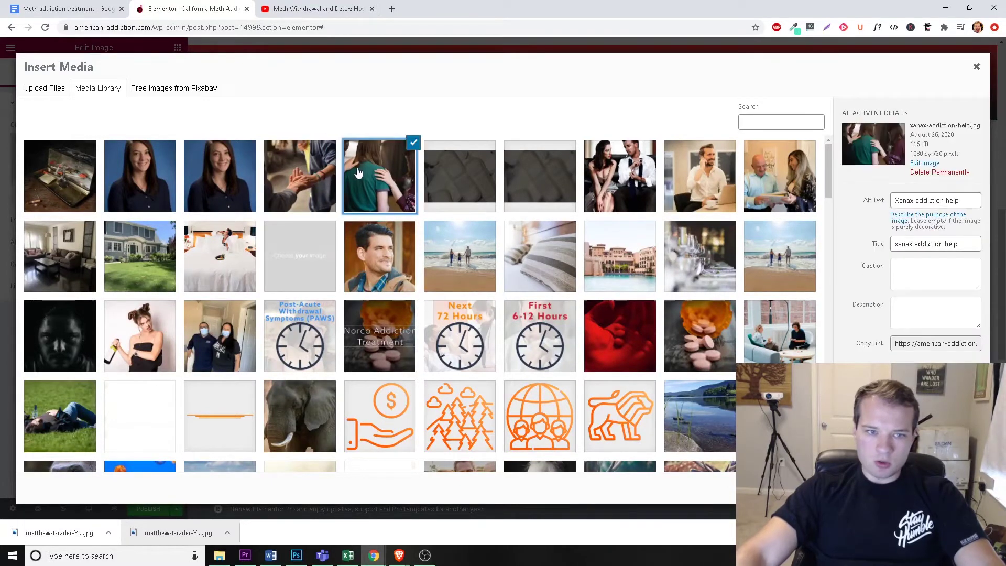
pyautogui.click(310, 172)
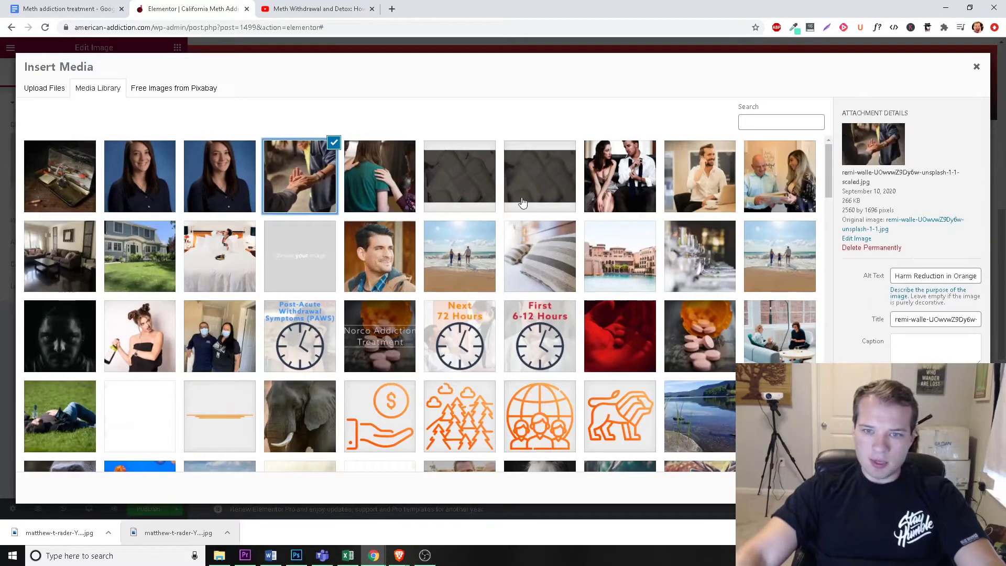
pyautogui.click(800, 190)
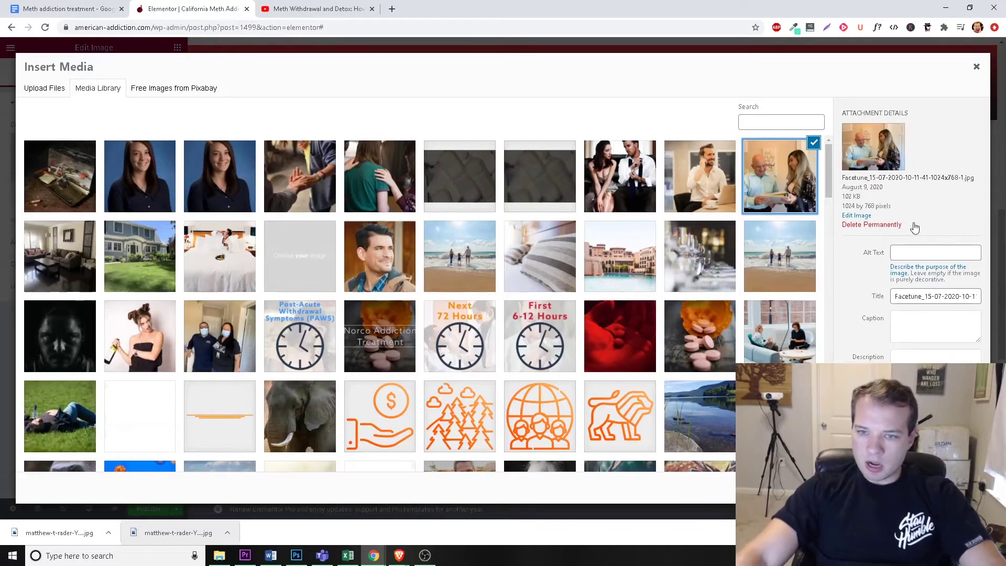
# Step: Set the photo's alt text to "Meth addiction treatment" and insert it into the image widget
pyautogui.click(909, 247)
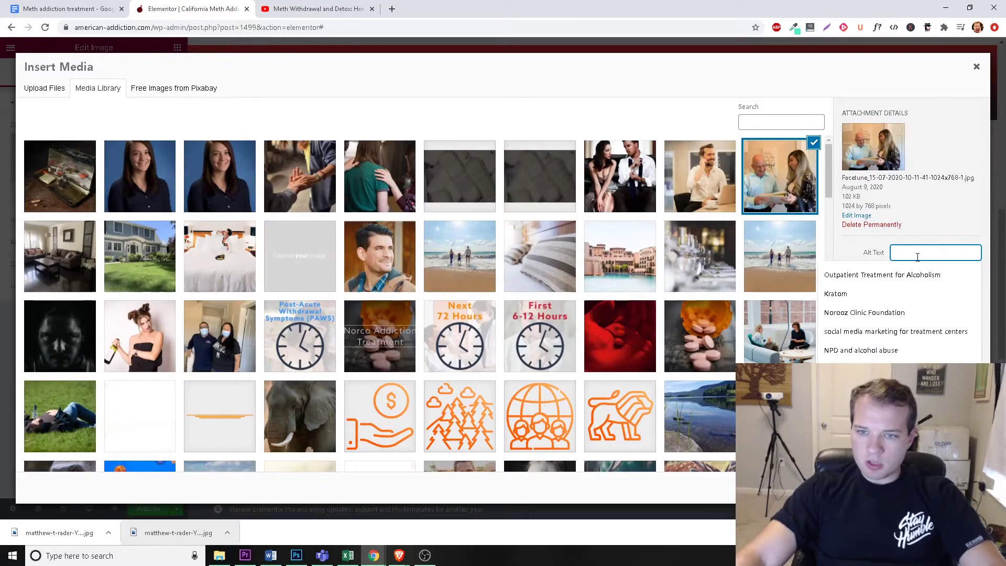
pyautogui.write('Meyth')
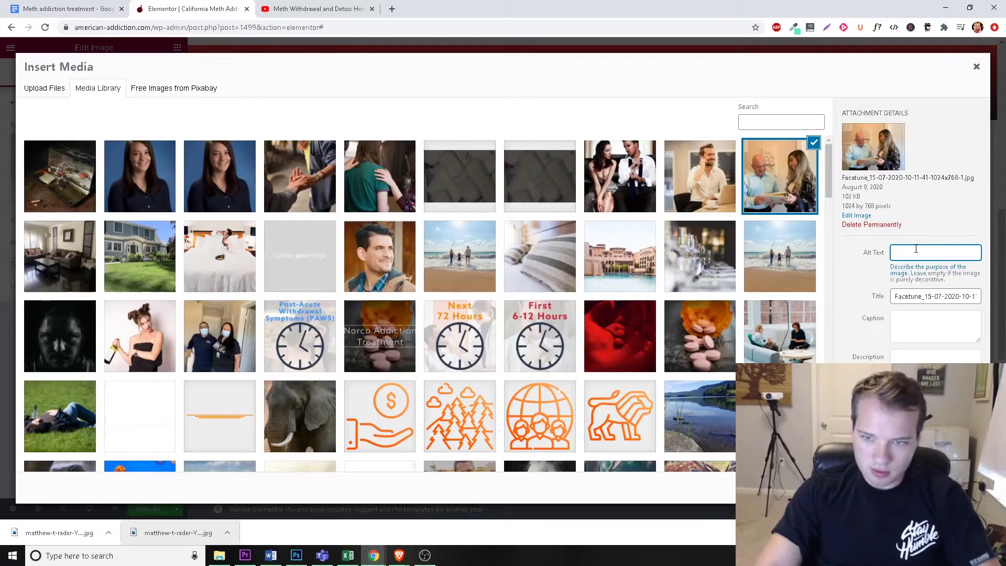
pyautogui.press('BackSpace')
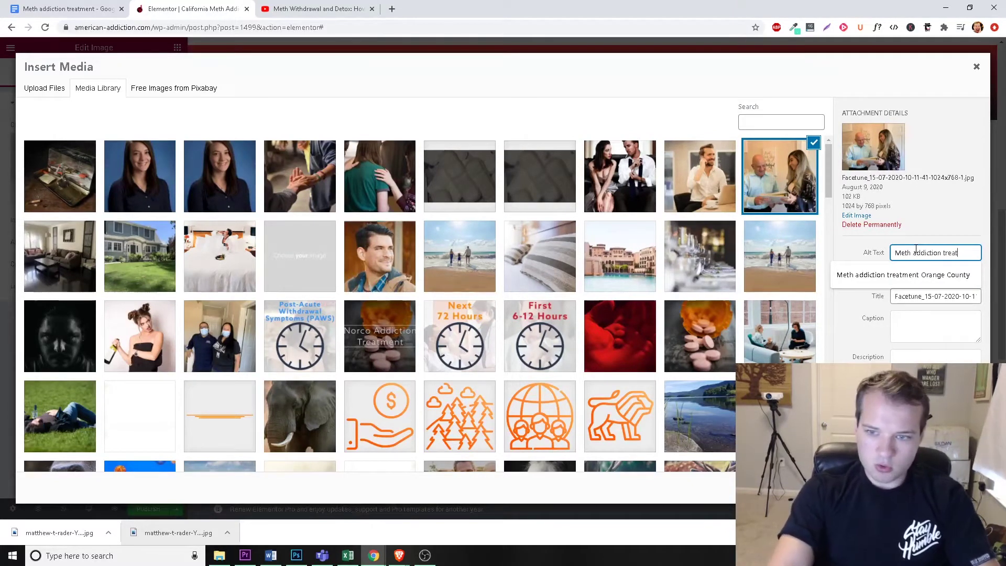
pyautogui.click(928, 214)
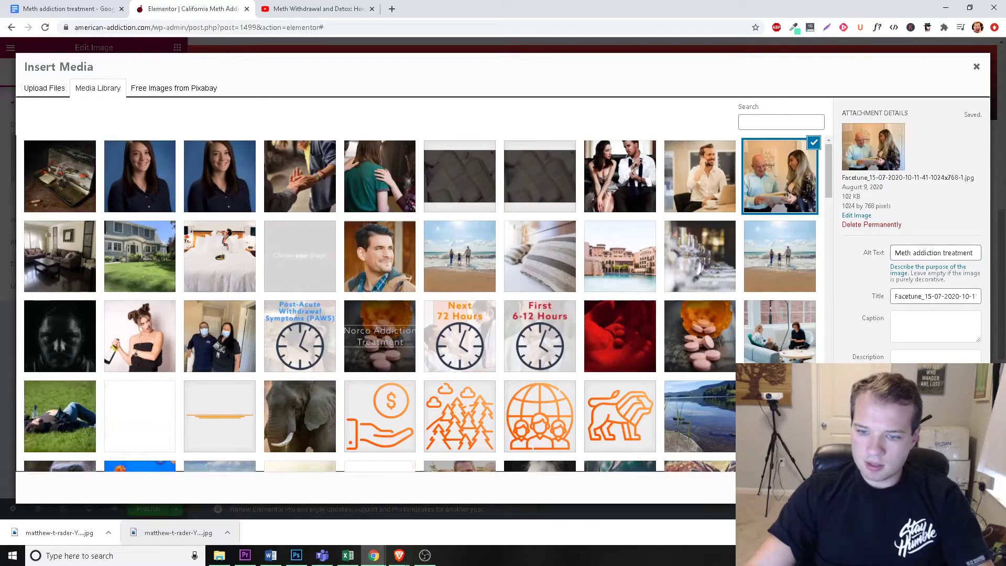
pyautogui.click(959, 487)
pyautogui.scroll(4, 938, 295)
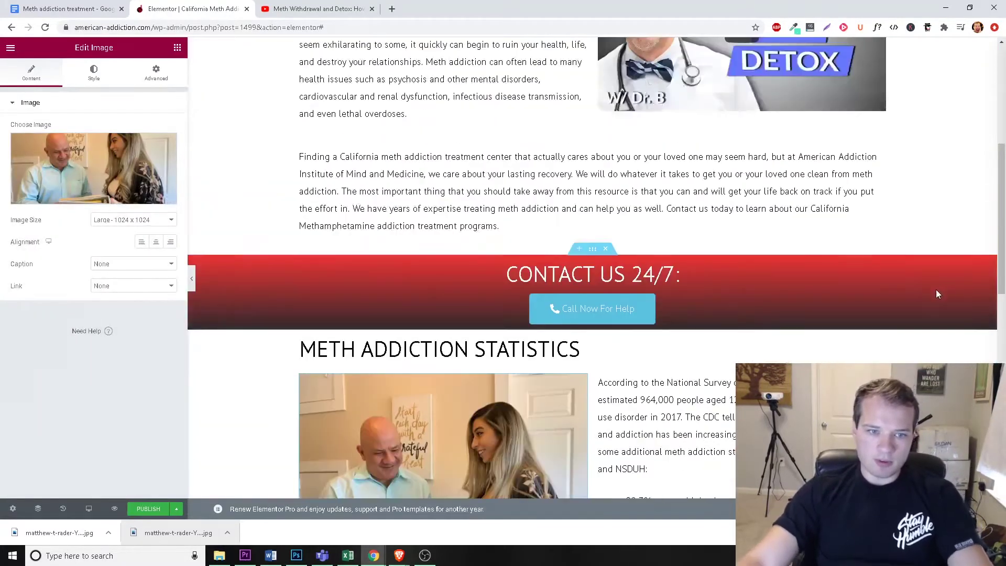
pyautogui.scroll(-5, 939, 295)
pyautogui.scroll(1, 938, 295)
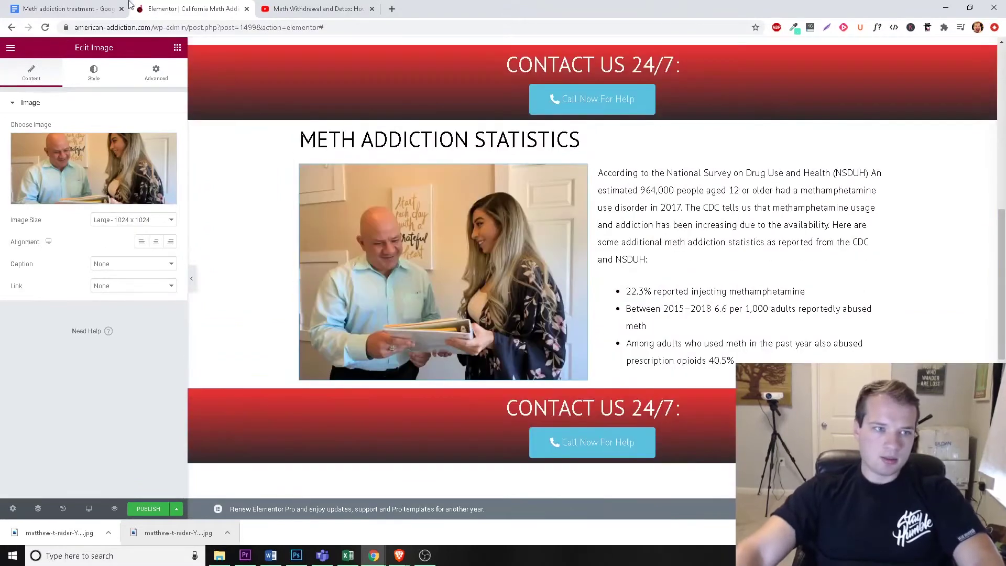
# Step: Copy the heading "How to Tell if a Loved One is Addicted to Meth" from the Google Docs article and return to Elementor
pyautogui.click(68, 8)
pyautogui.scroll(-4, 504, 298)
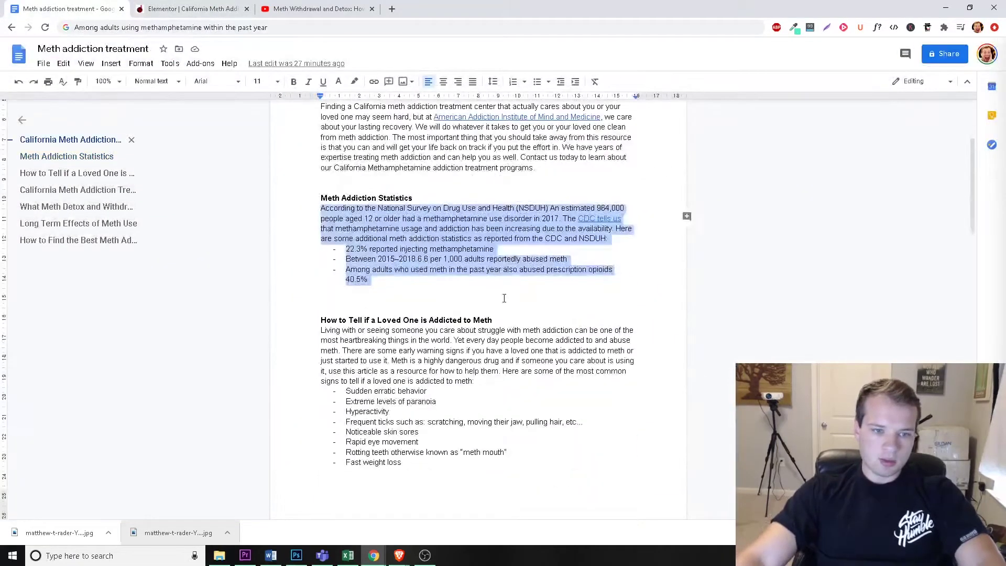
pyautogui.moveTo(500, 324); pyautogui.dragTo(292, 317)
pyautogui.hotkey('ctrl', 'c')
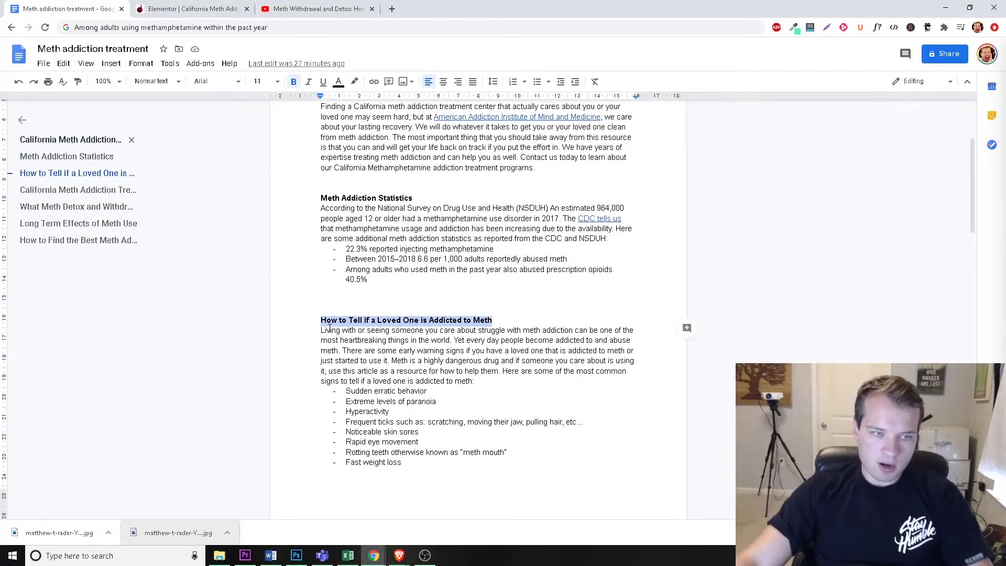
pyautogui.click(199, 4)
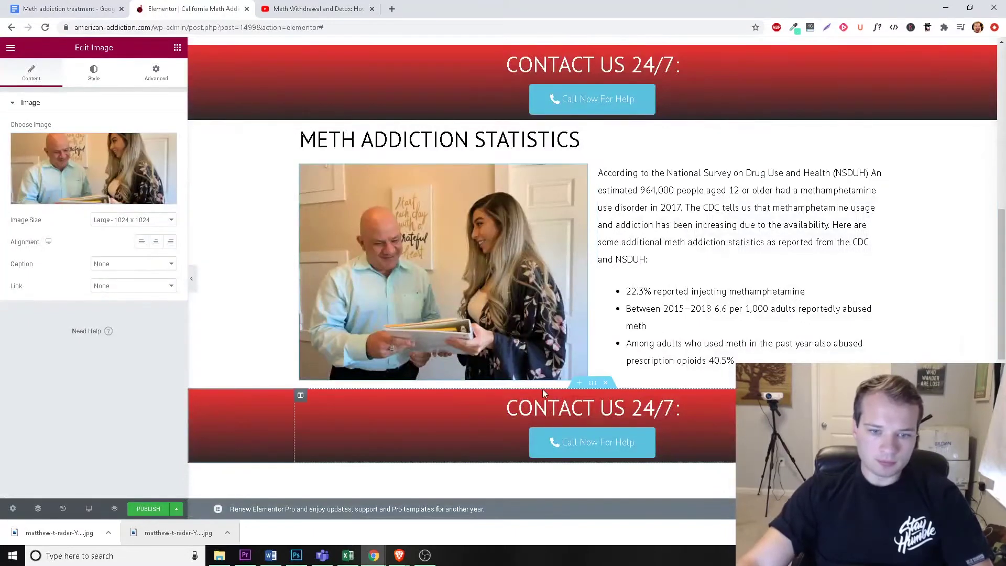
# Step: Insert a single-column section between the statistics columns and the last "Contact Us 24/7" call-to-action
pyautogui.click(578, 383)
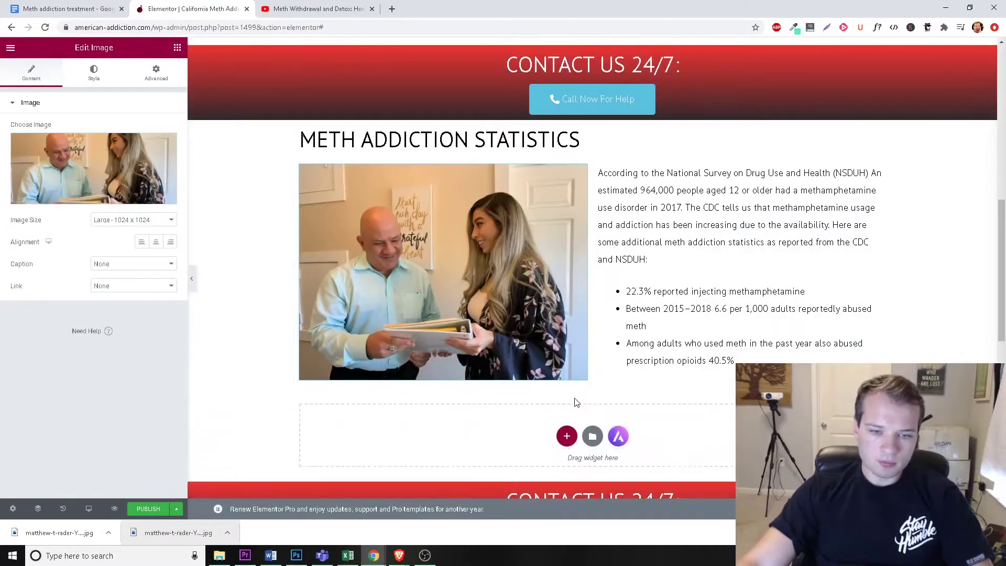
pyautogui.click(567, 435)
pyautogui.click(549, 318)
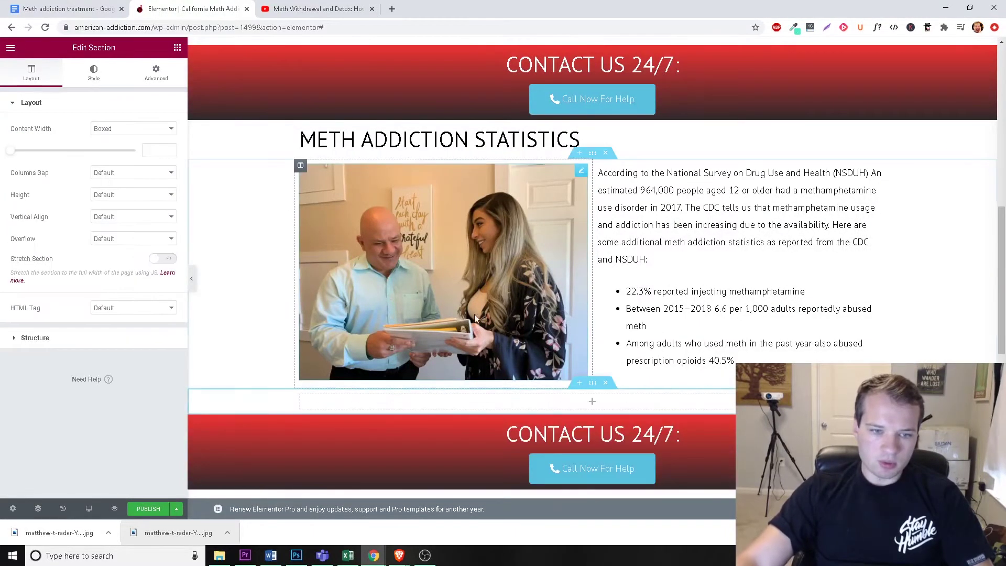
# Step: Duplicate the "Meth Addiction Statistics" heading into the new section and retitle the copy "How to Tell if a Loved One is Addicted to Meth"
pyautogui.scroll(2, 551, 322)
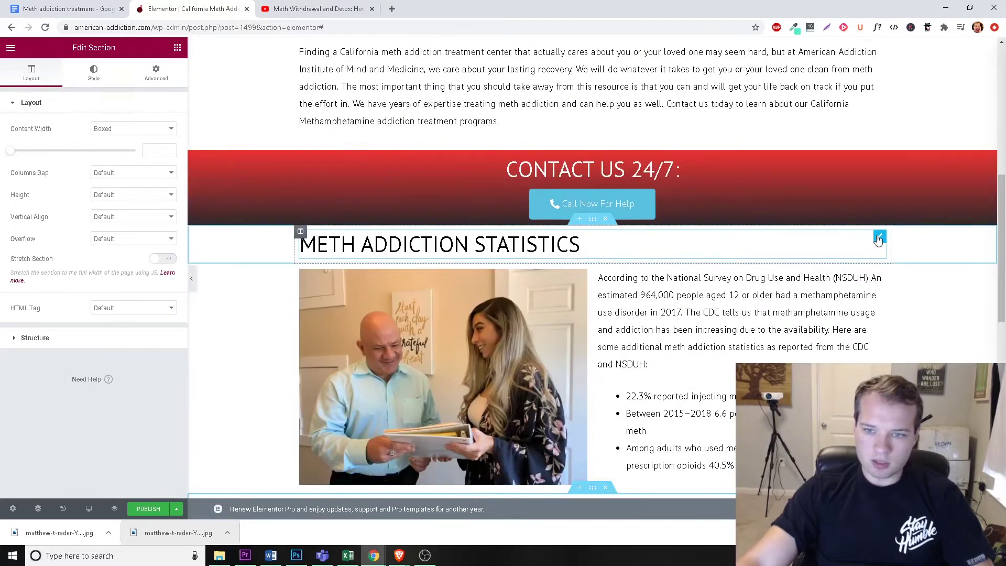
pyautogui.rightClick(878, 239)
pyautogui.click(892, 261)
pyautogui.moveTo(879, 272); pyautogui.dragTo(473, 309)
pyautogui.scroll(-4, 524, 319)
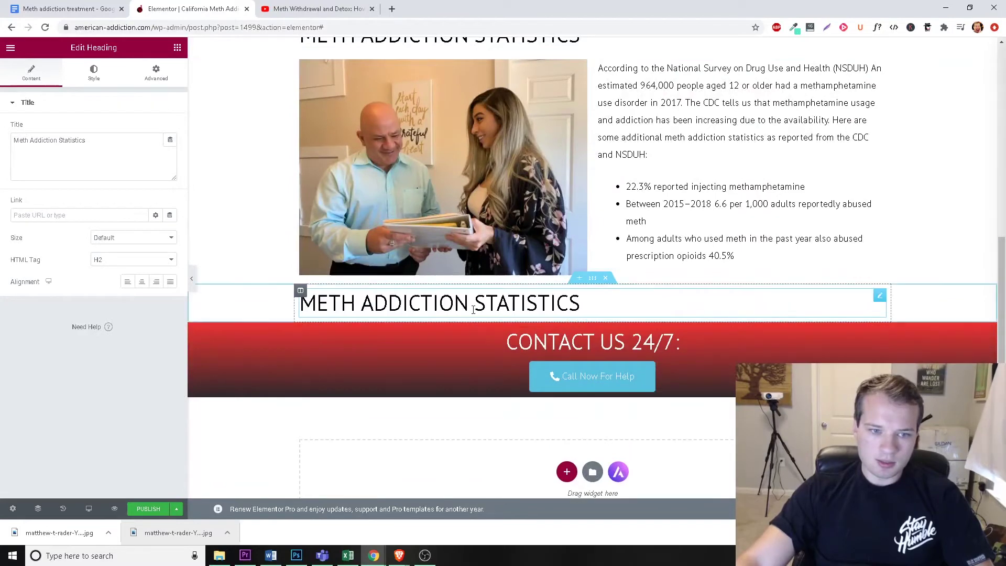
pyautogui.tripleClick(116, 159)
pyautogui.hotkey('ctrl', 'v')
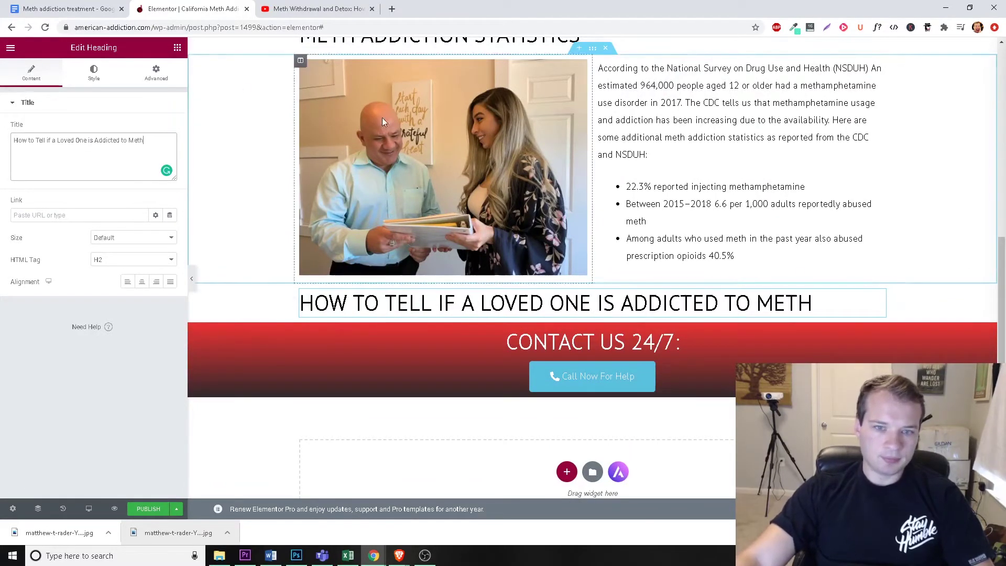
# Step: Duplicate the statistics text widget and place the copy below the "How to Tell if a Loved One is Addicted to Meth" heading
pyautogui.rightClick(882, 71)
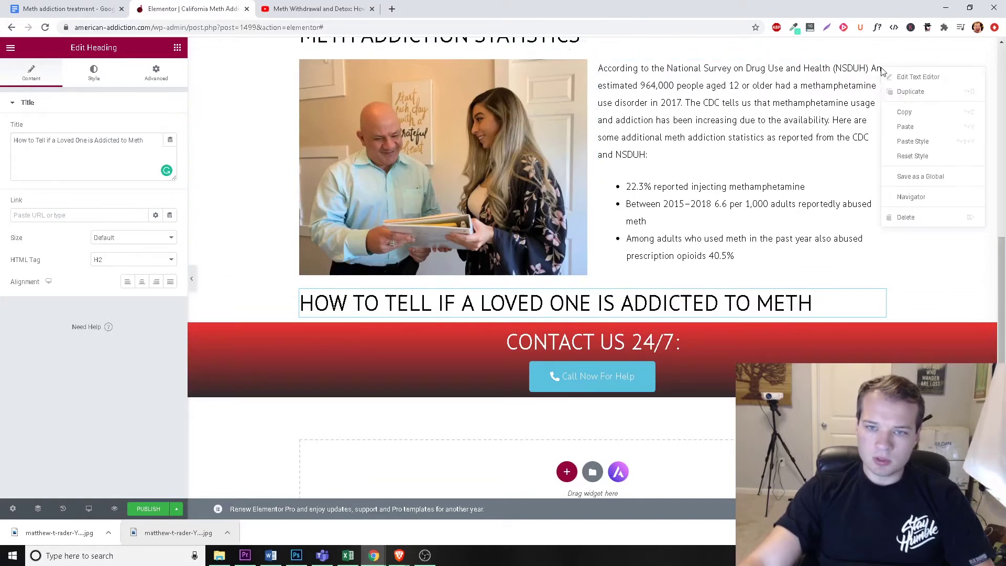
pyautogui.click(899, 94)
pyautogui.moveTo(875, 288); pyautogui.dragTo(555, 229)
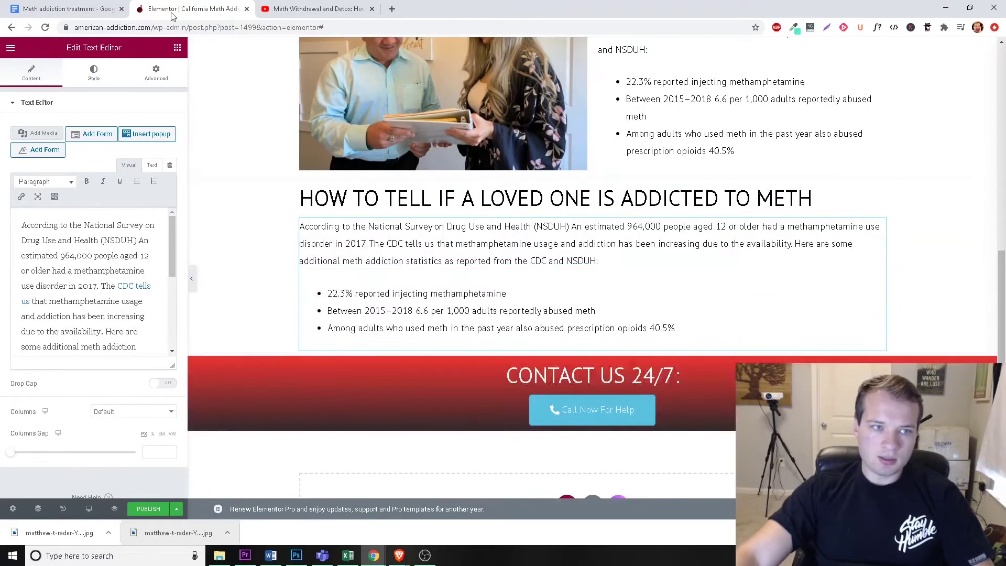
# Step: Copy the paragraph under "How to Tell if a Loved One is Addicted to Meth" from the Google Docs article and return to Elementor
pyautogui.click(94, 5)
pyautogui.moveTo(321, 330); pyautogui.dragTo(475, 380)
pyautogui.hotkey('ctrl', 'c')
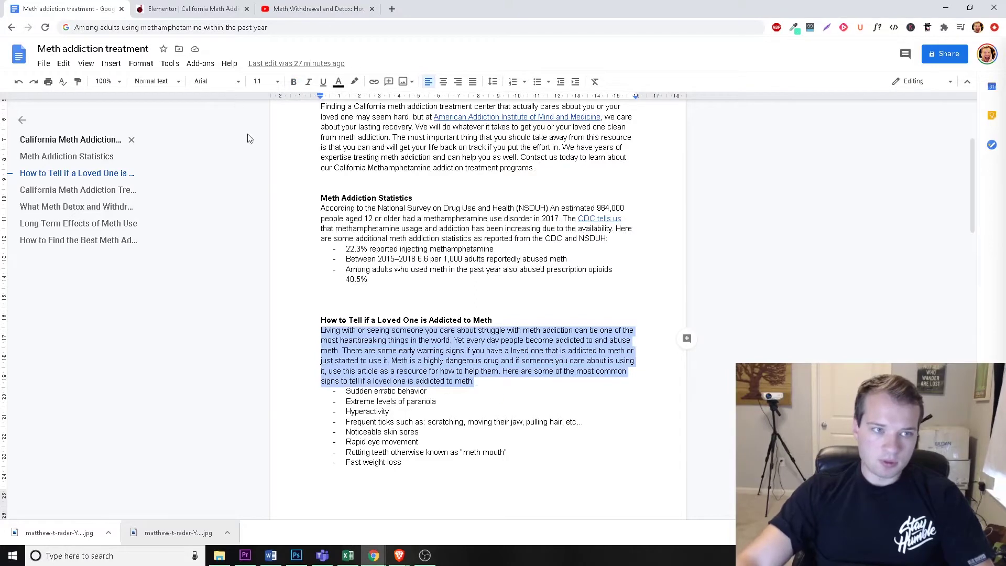
pyautogui.click(174, 6)
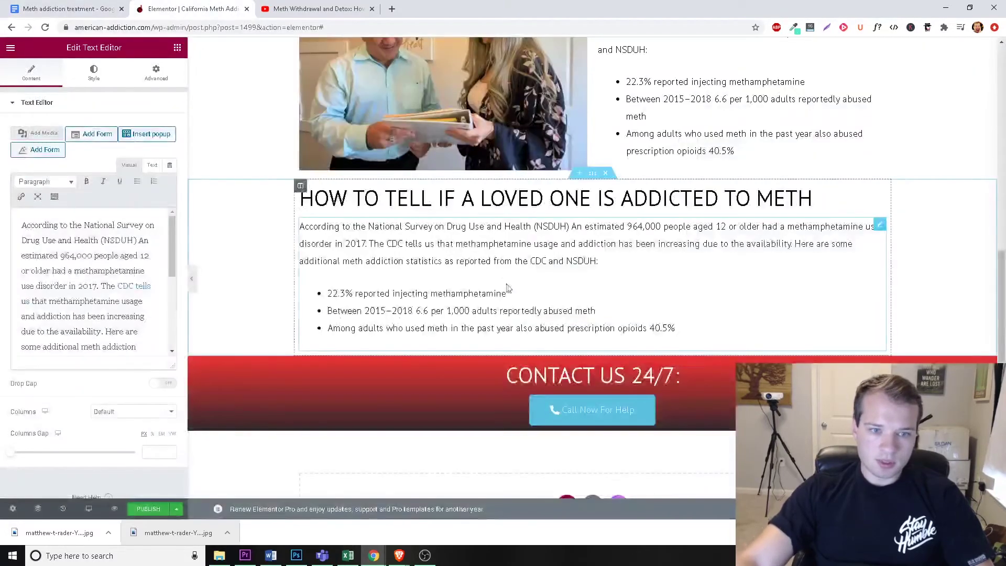
# Step: Replace the duplicated text below the new heading with the copied "Living with or seeing someone you care about" paragraph
pyautogui.click(64, 285)
pyautogui.hotkey('ctrl', 'a')
pyautogui.hotkey('ctrl', 'v')
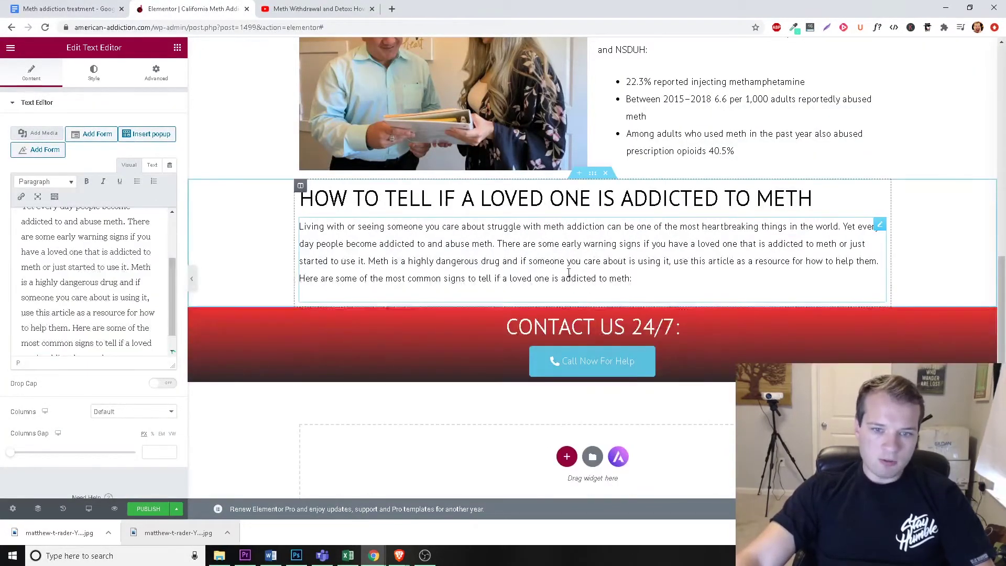
pyautogui.scroll(-1, 569, 273)
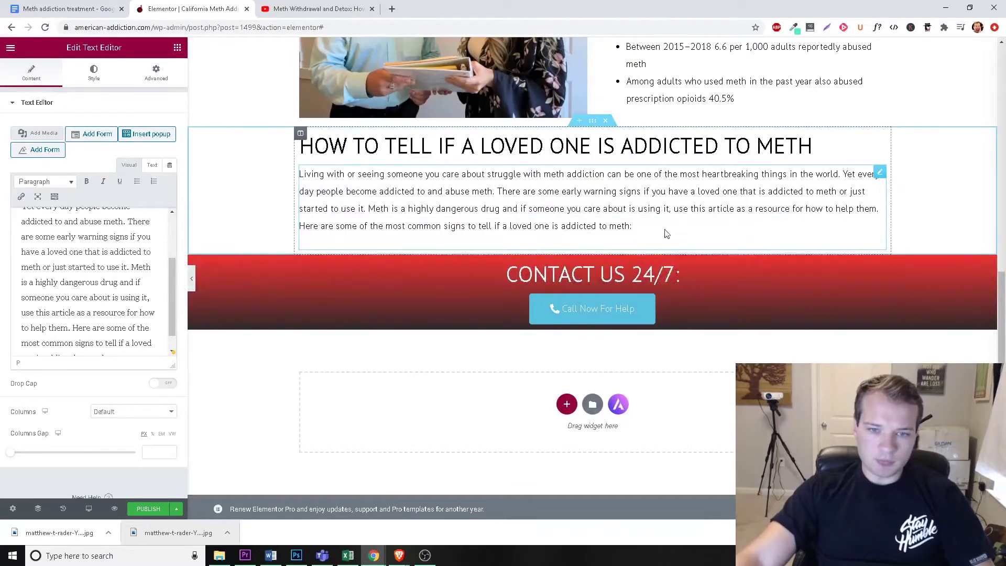
# Step: Check the list of addiction signs in the Google Docs article and add a four-column section in Elementor above the "Contact Us 24/7" banner
pyautogui.click(67, 8)
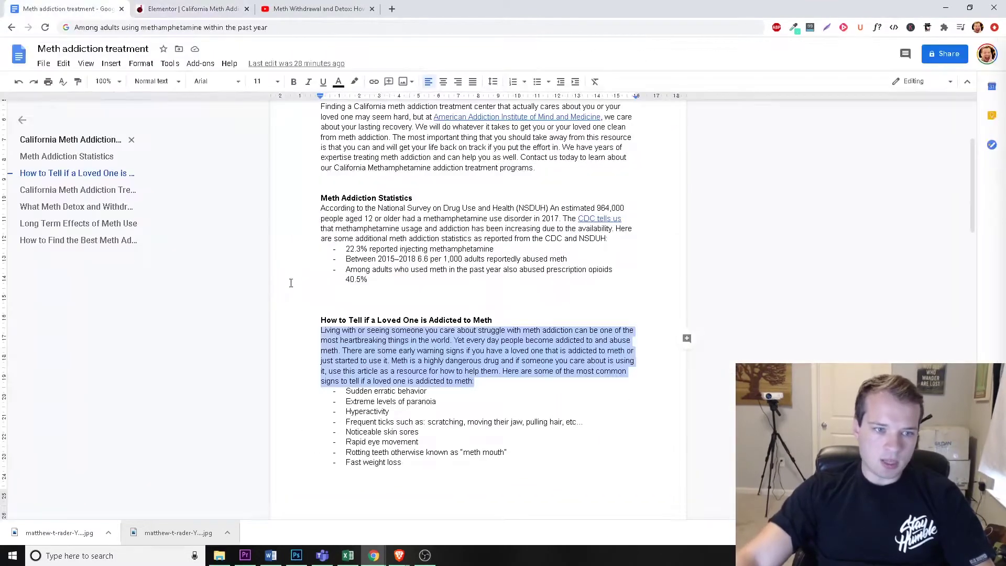
pyautogui.click(345, 389)
pyautogui.scroll(-4, 367, 265)
pyautogui.scroll(2, 367, 265)
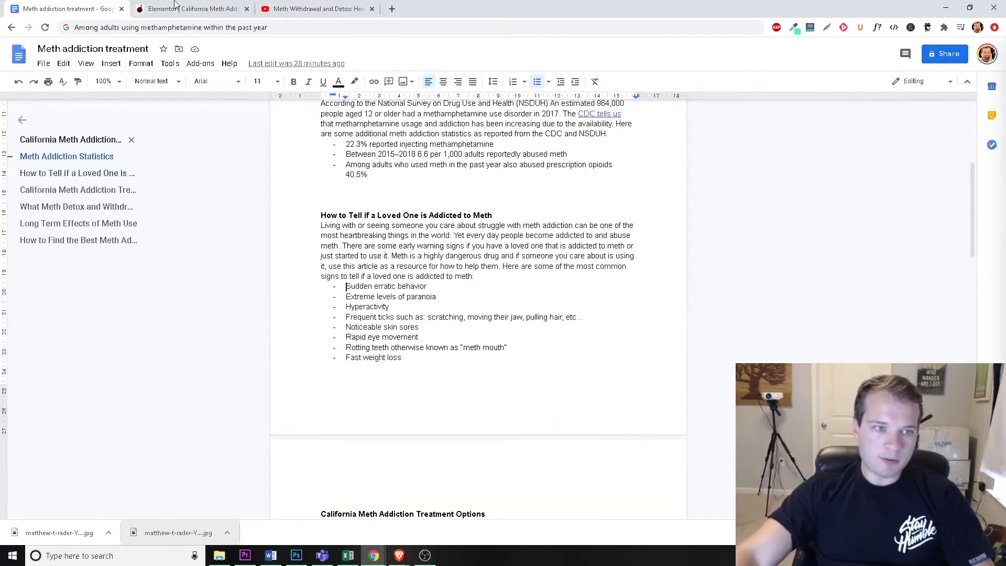
pyautogui.click(192, 8)
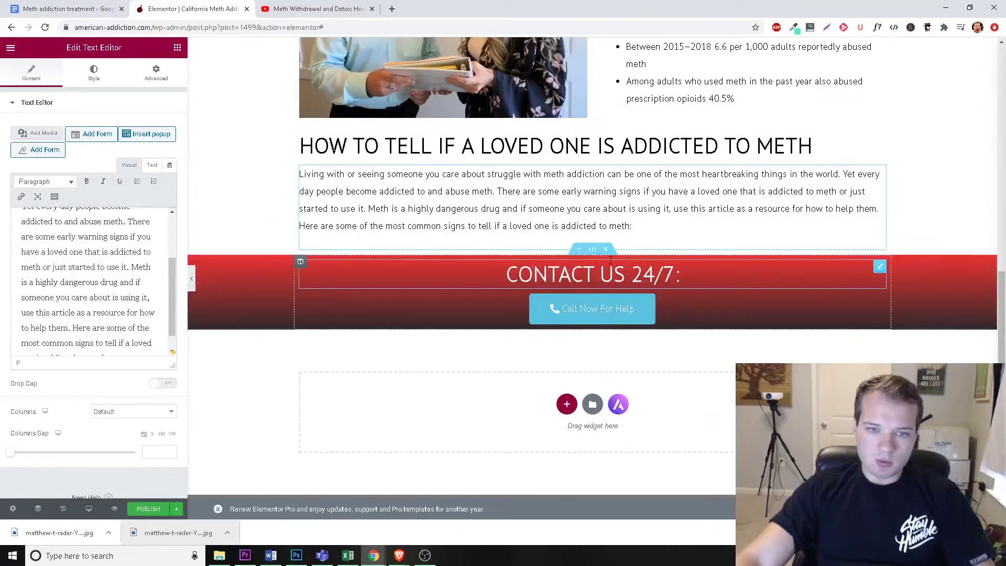
pyautogui.click(591, 250)
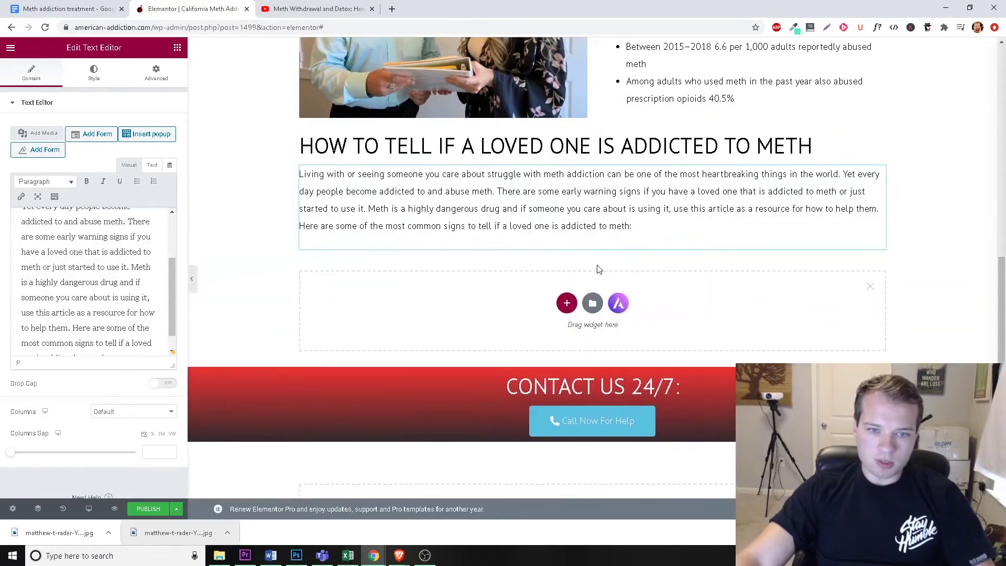
pyautogui.click(68, 8)
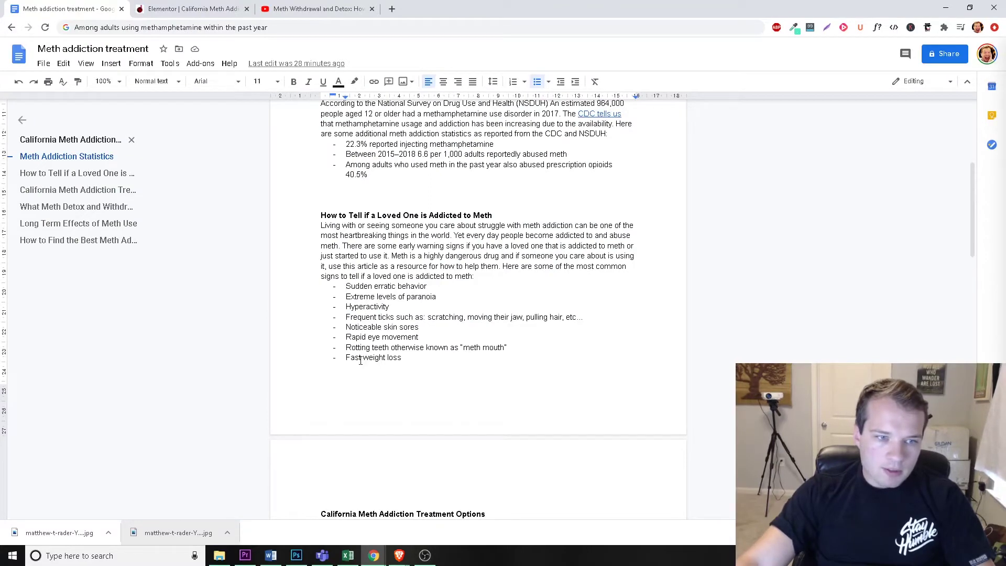
pyautogui.click(196, 6)
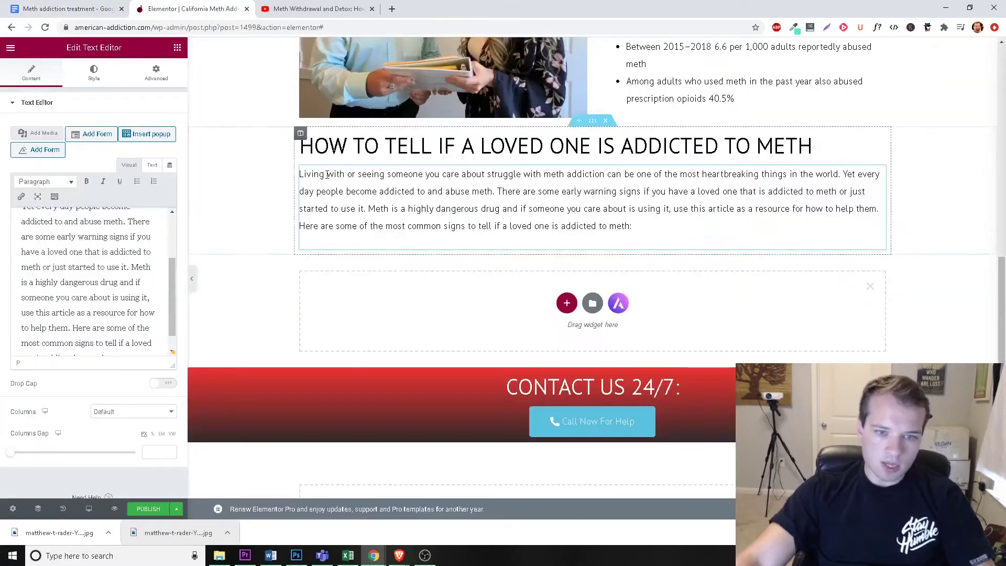
pyautogui.click(566, 303)
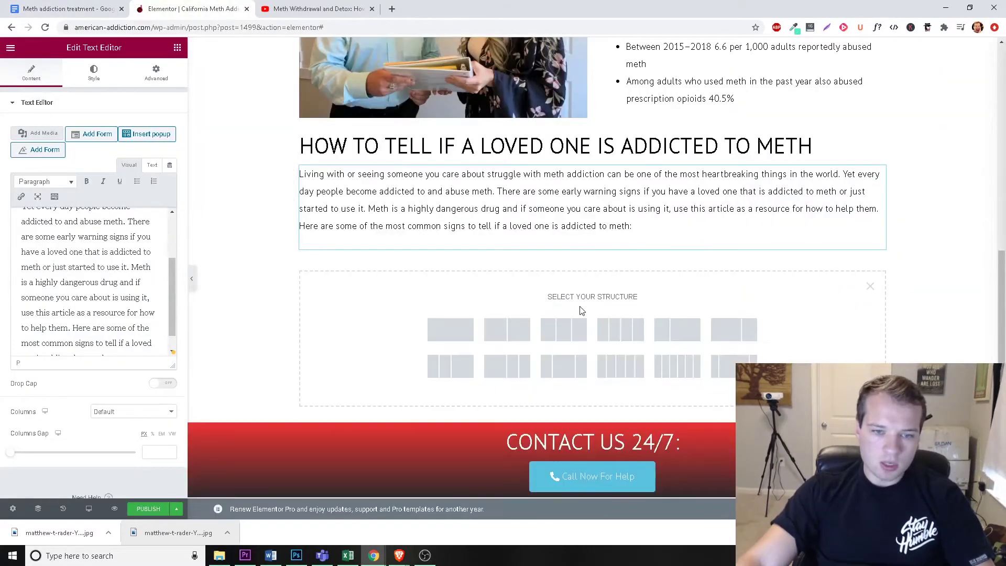
pyautogui.click(620, 329)
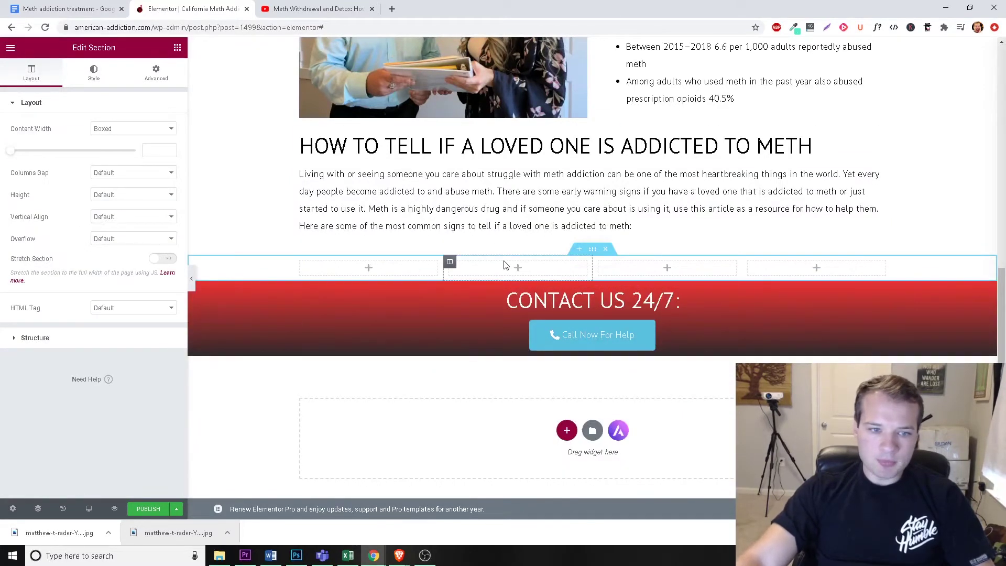
# Step: Add an Icon Box widget to the first column of the new four-column section
pyautogui.click(212, 101)
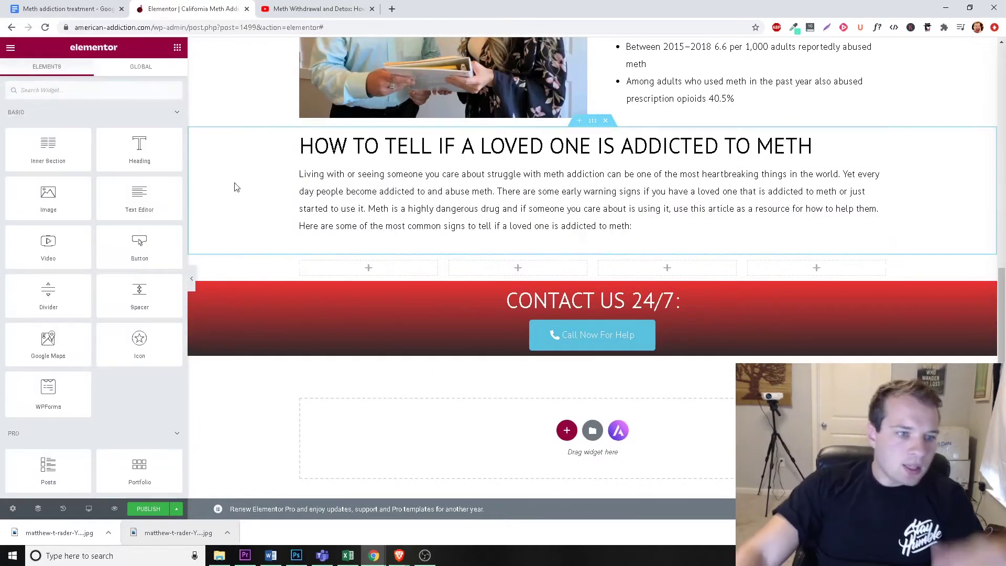
pyautogui.scroll(-4, 90, 260)
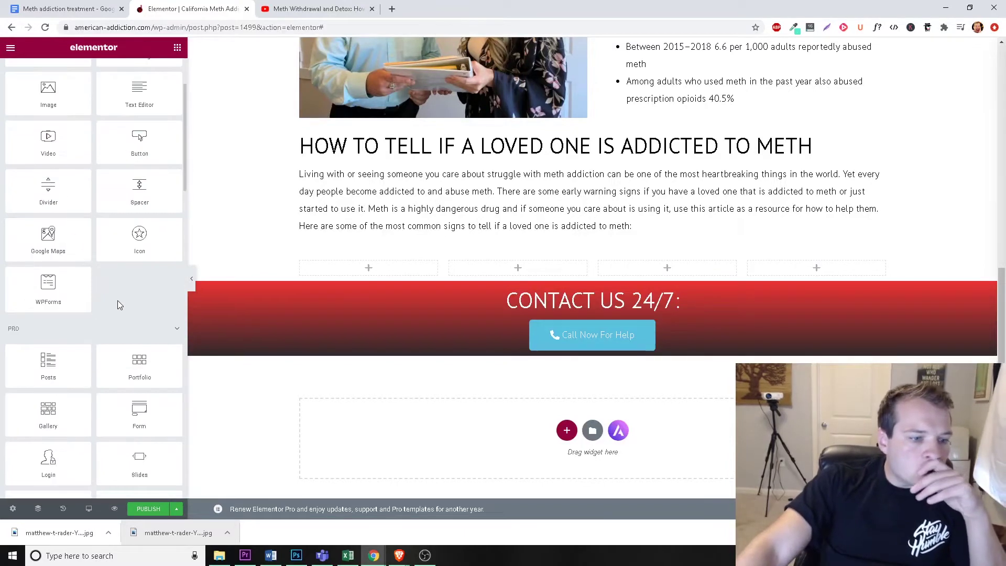
pyautogui.scroll(-1, 74, 283)
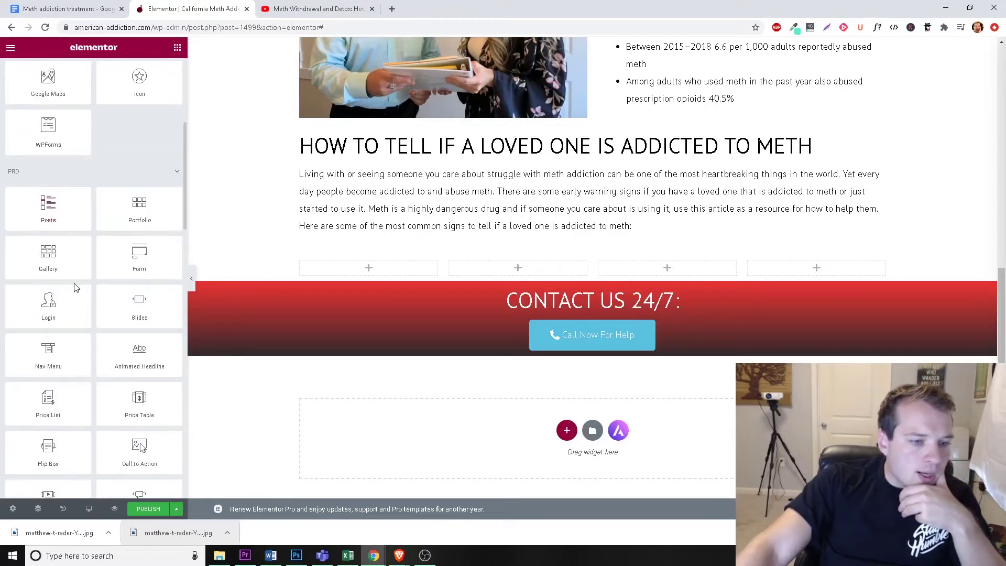
pyautogui.scroll(-4, 80, 288)
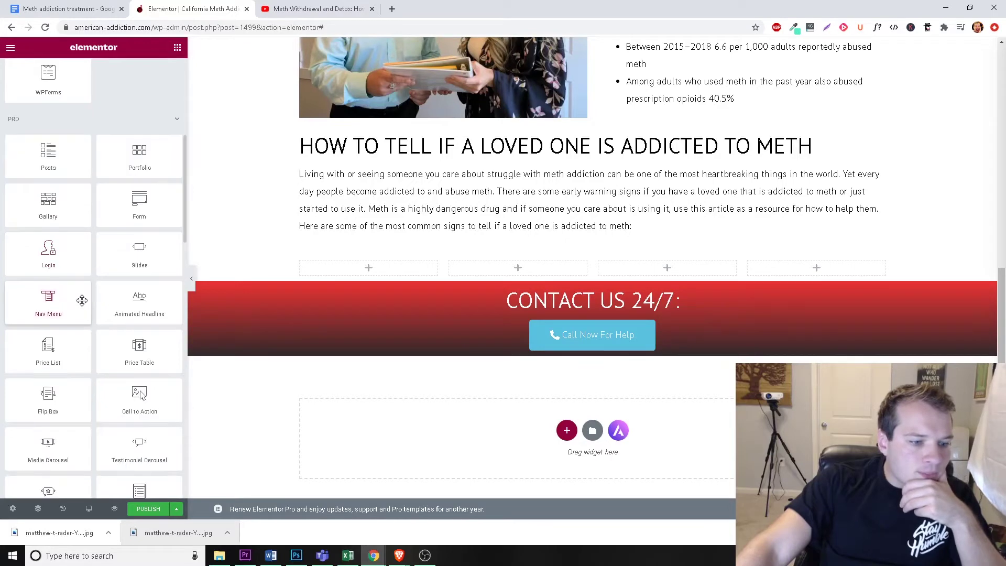
pyautogui.scroll(-4, 78, 302)
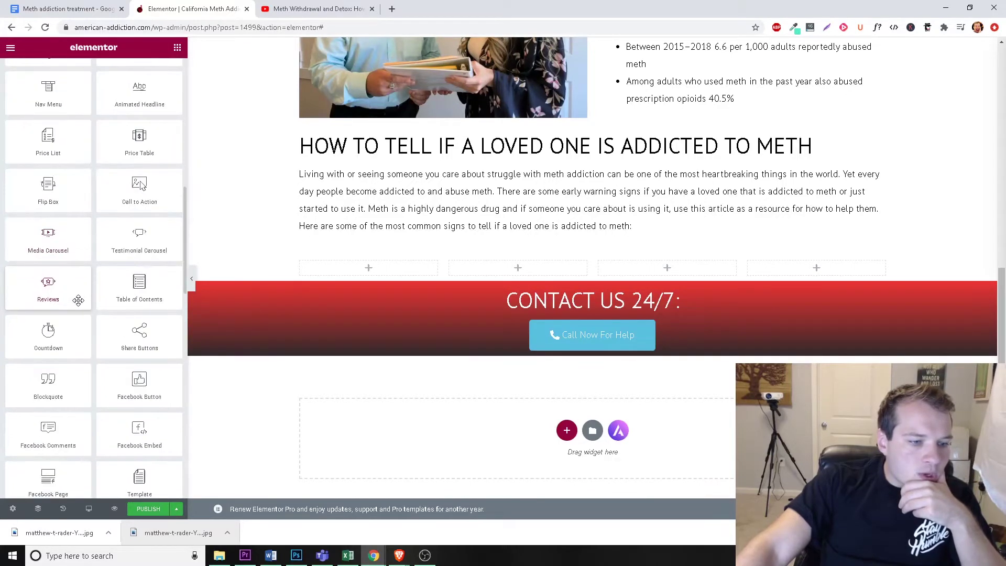
pyautogui.scroll(-1, 80, 308)
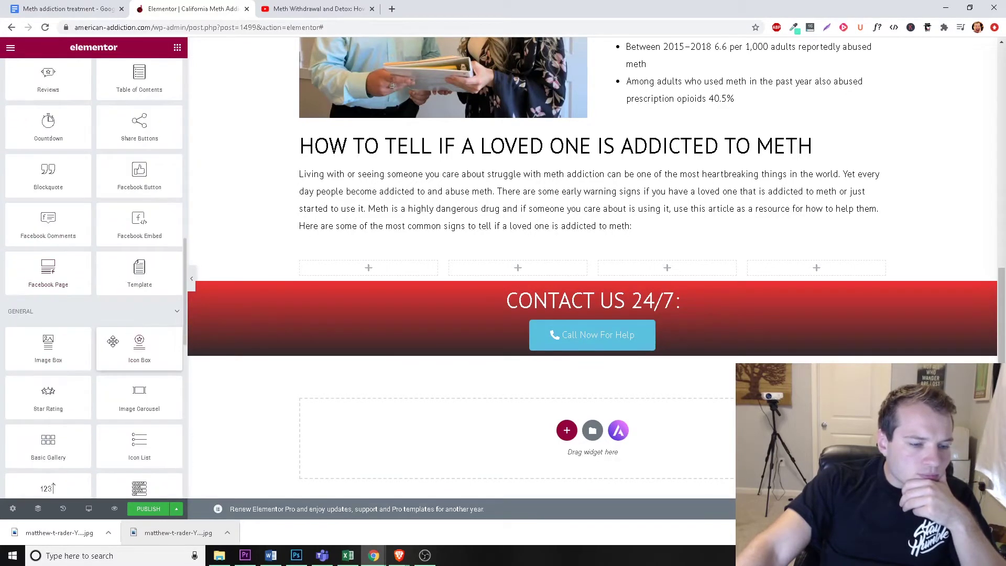
pyautogui.moveTo(141, 345); pyautogui.dragTo(386, 277)
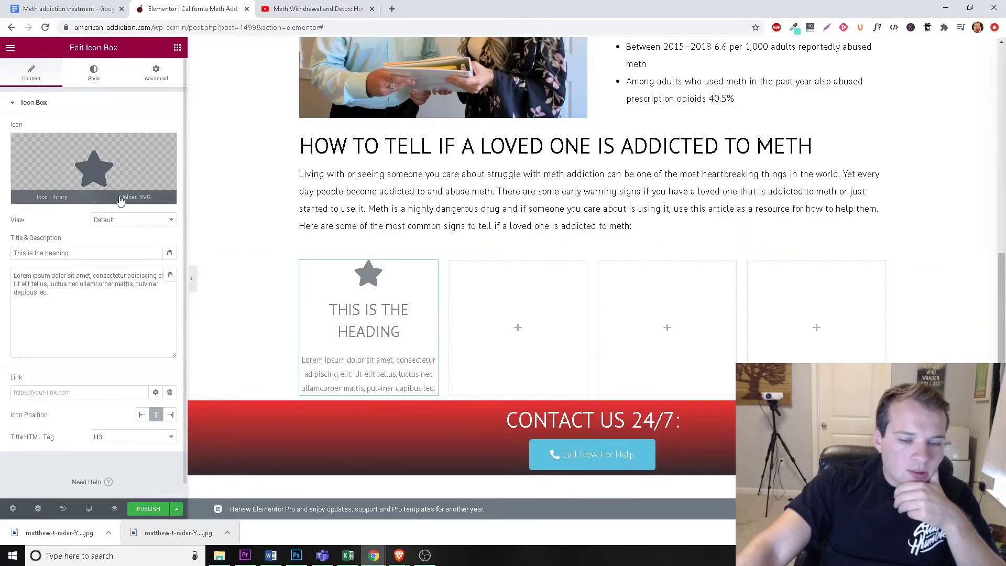
# Step: Search the icon library for "check" and replace the icon box's star with the outlined circle check icon
pyautogui.click(112, 166)
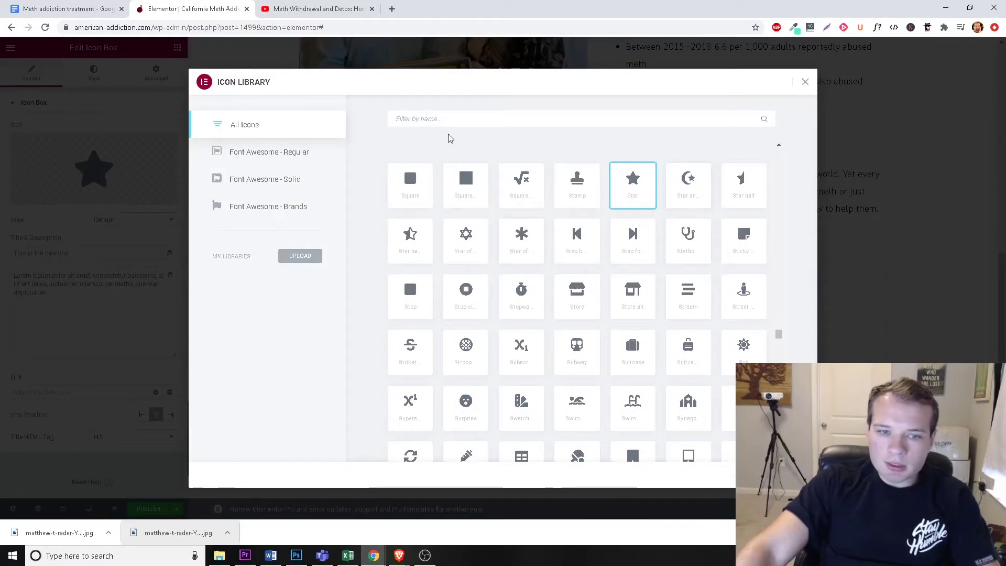
pyautogui.write('check')
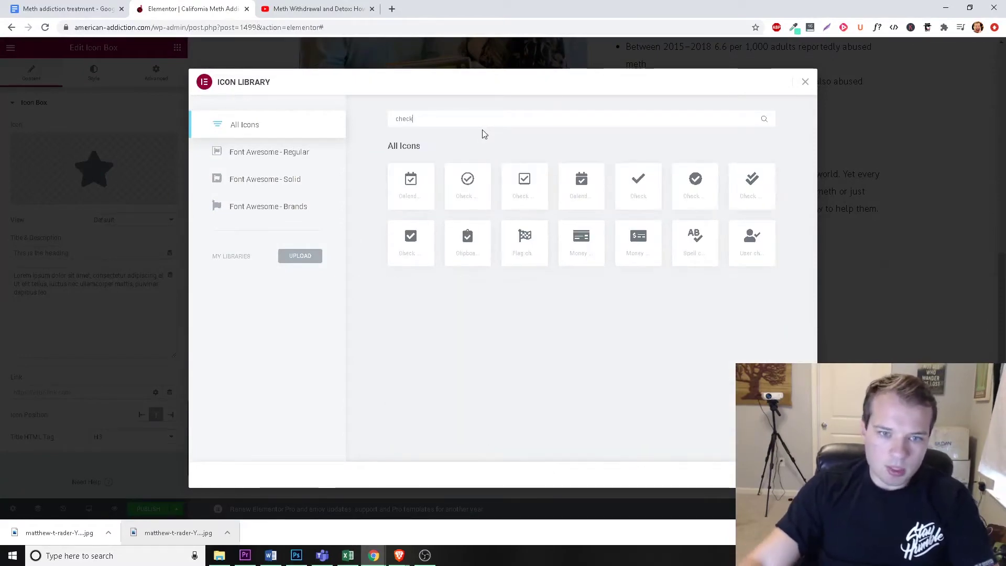
pyautogui.click(781, 475)
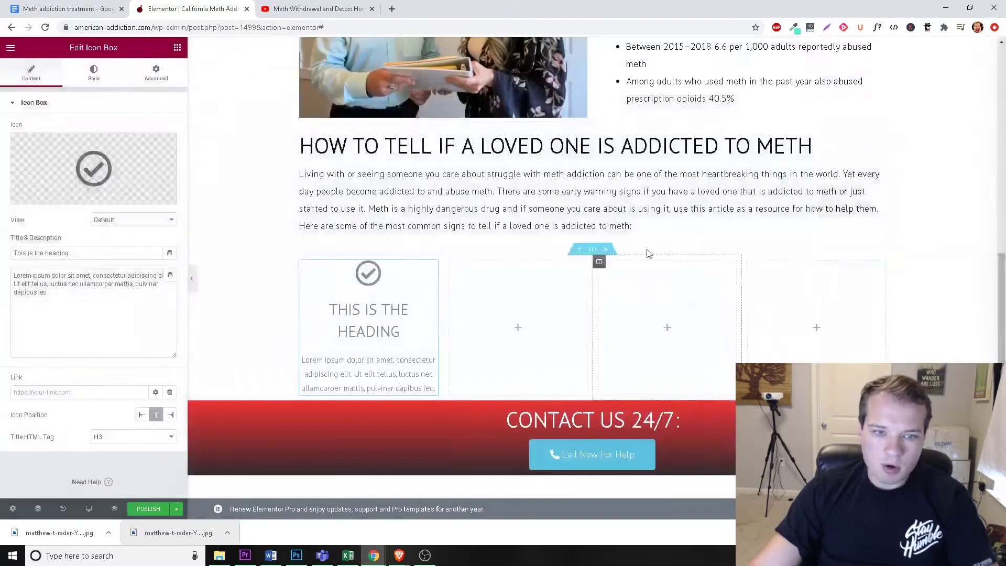
# Step: Copy "Sudden erratic behavior" from the Google Docs article as the icon box title and clear the placeholder description
pyautogui.click(100, 7)
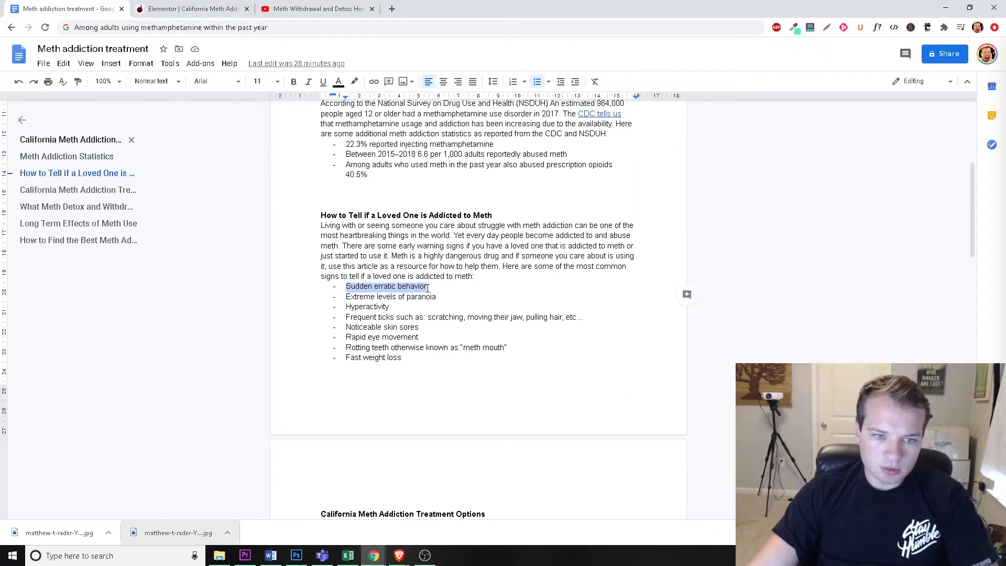
pyautogui.click(194, 11)
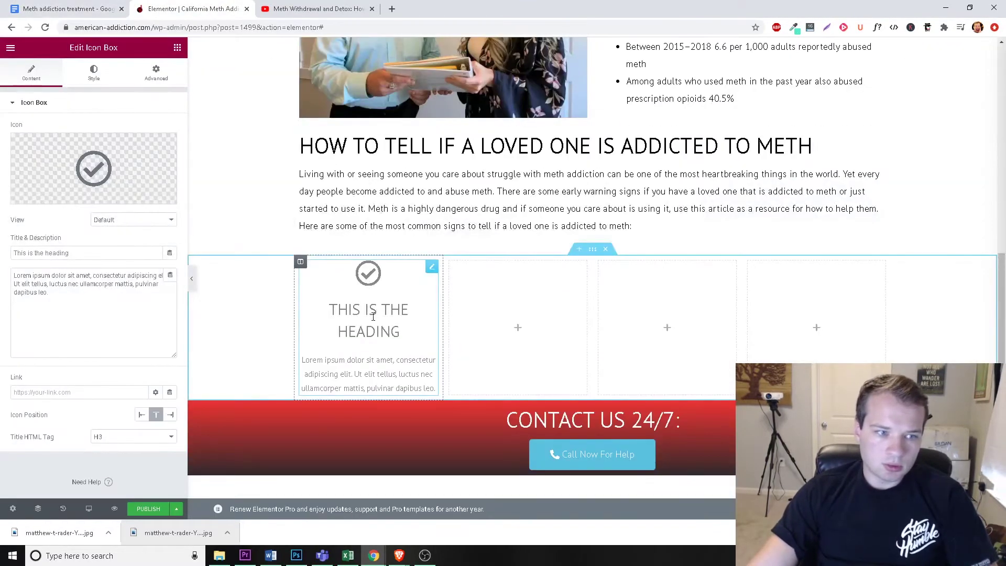
pyautogui.click(95, 254)
pyautogui.write('Sudden erratic behavior')
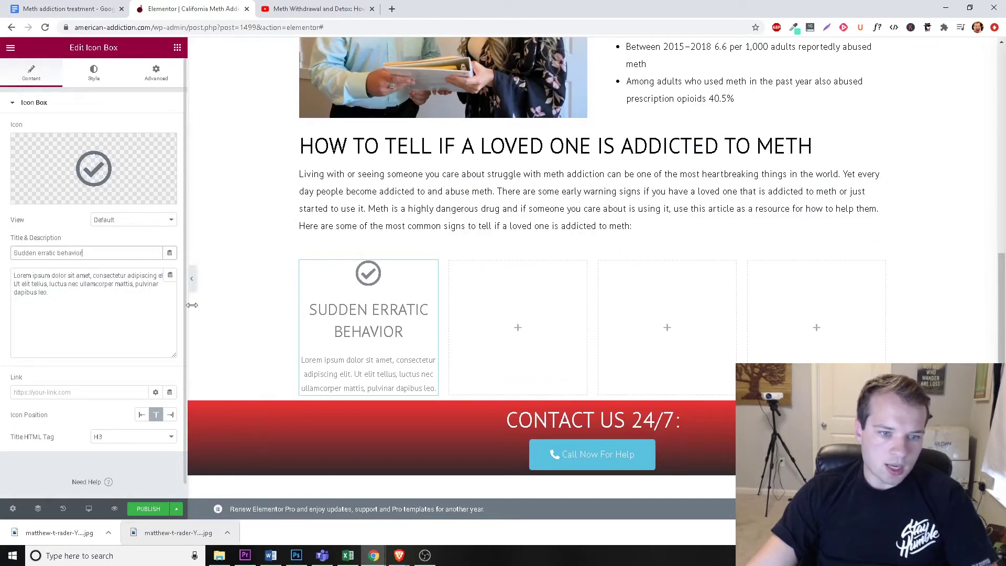
pyautogui.click(157, 298)
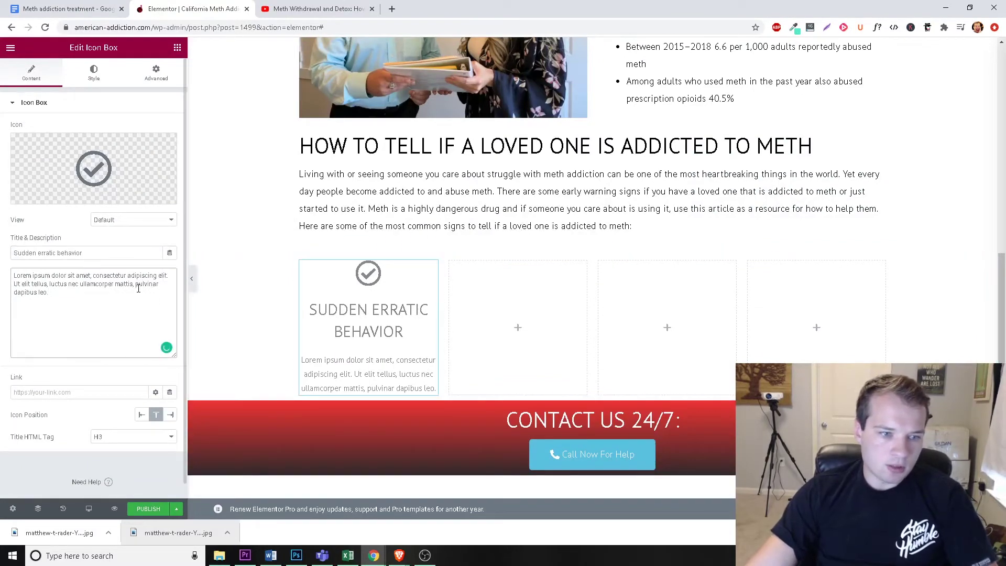
pyautogui.hotkey('ctrl', 'a')
pyautogui.press('Delete')
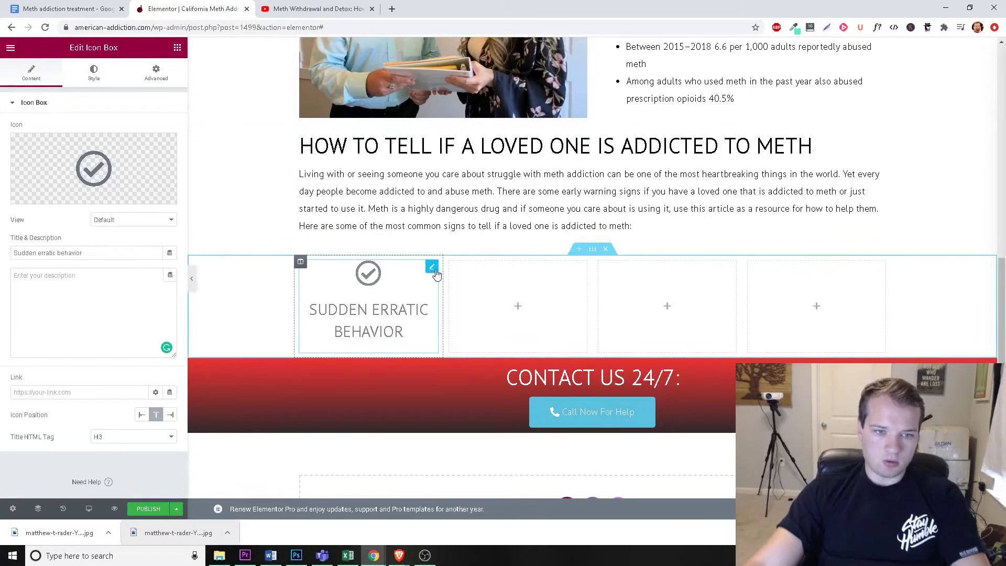
pyautogui.rightClick(436, 274)
pyautogui.click(472, 292)
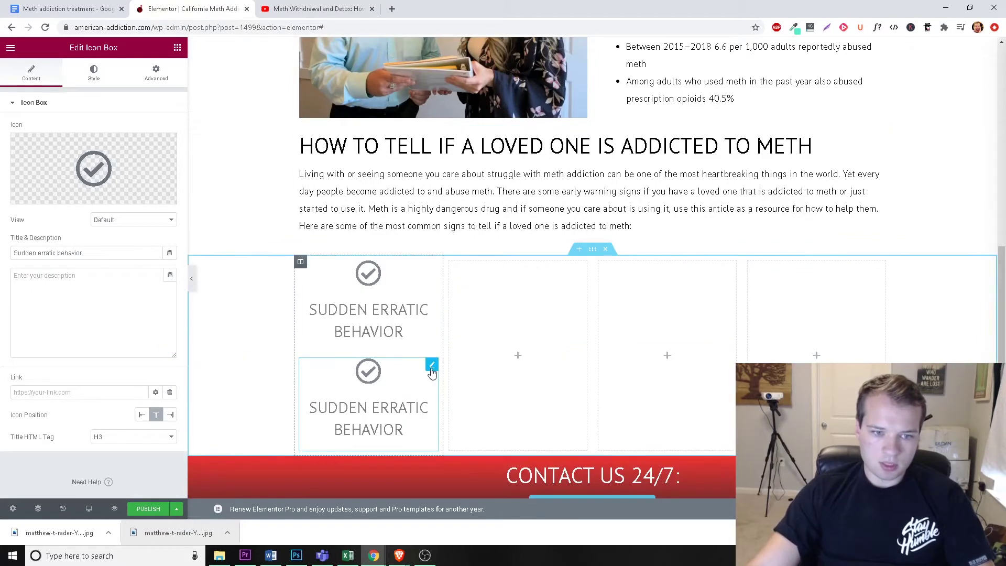
pyautogui.rightClick(432, 371)
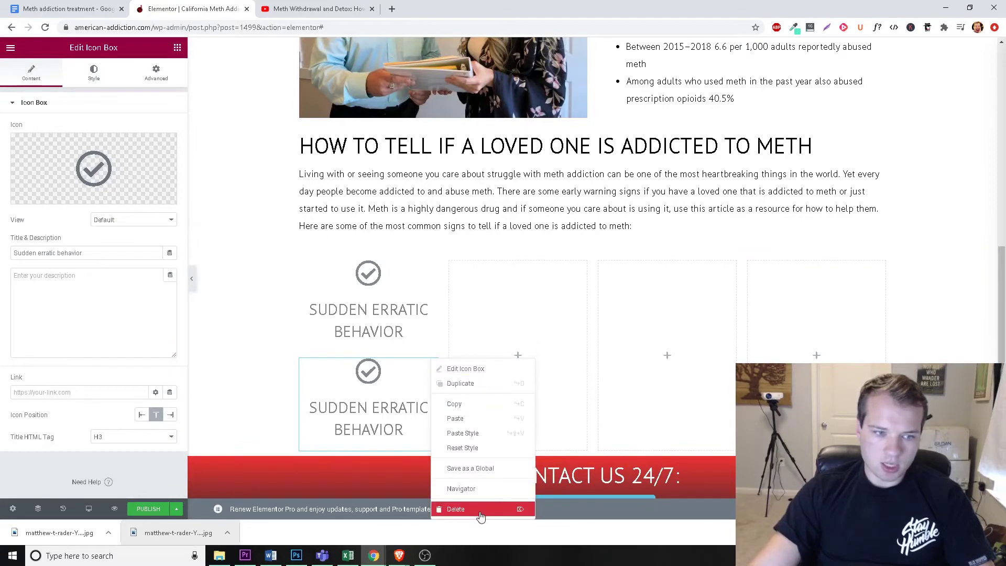
pyautogui.click(450, 507)
# Step: Set the primary color of the "Sudden erratic behavior" icon to green #4ABC1E
pyautogui.click(390, 341)
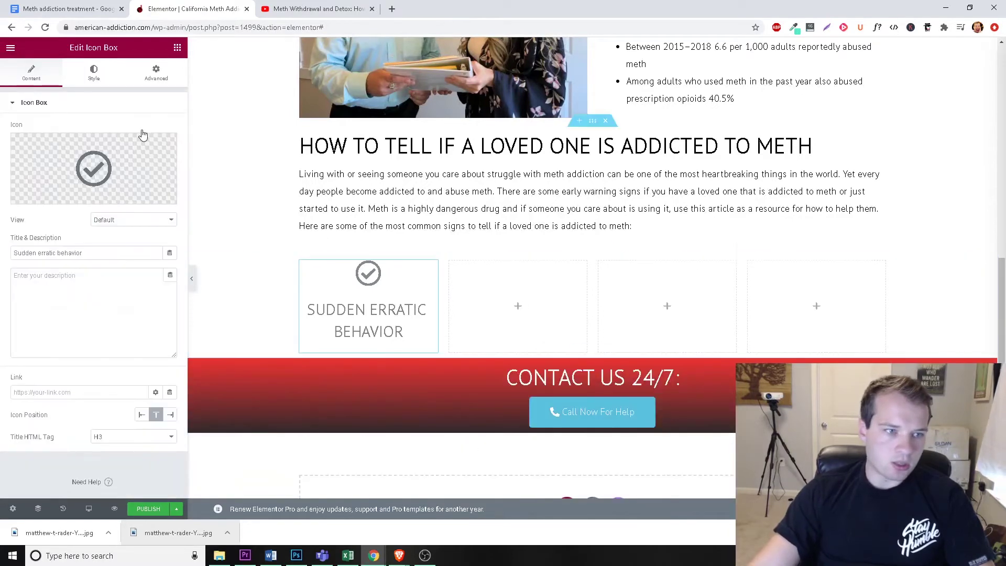
pyautogui.click(93, 73)
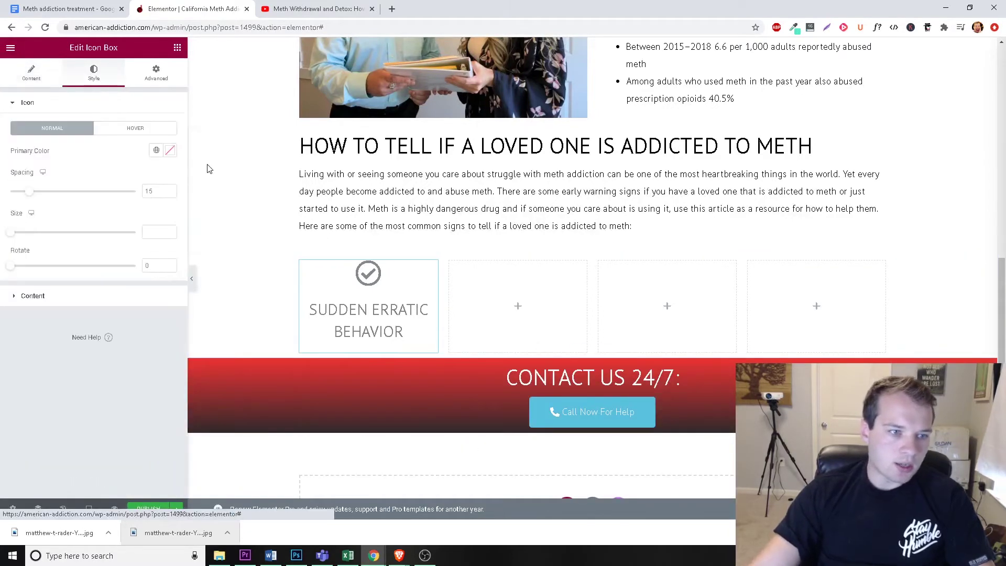
pyautogui.click(171, 152)
pyautogui.click(70, 251)
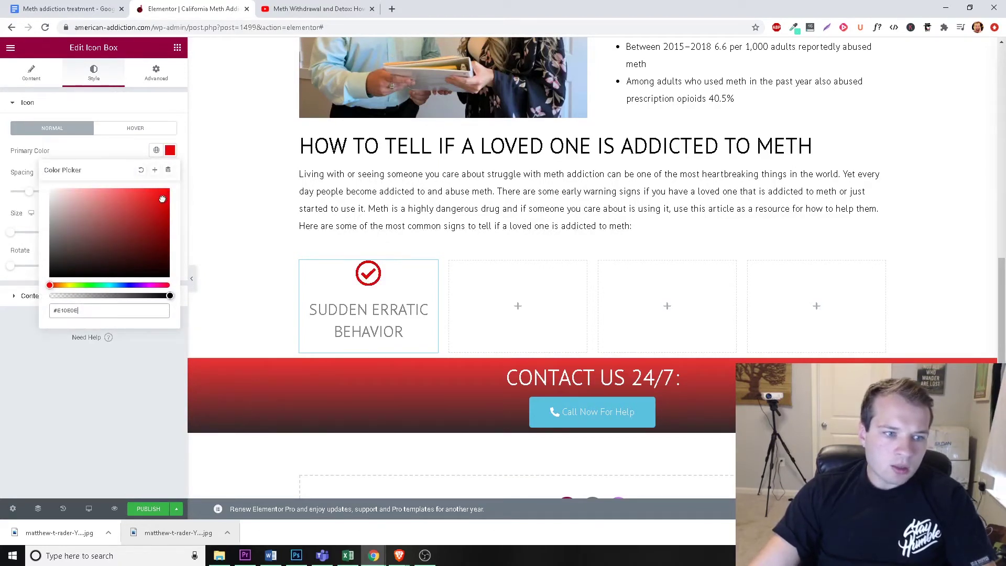
pyautogui.click(83, 285)
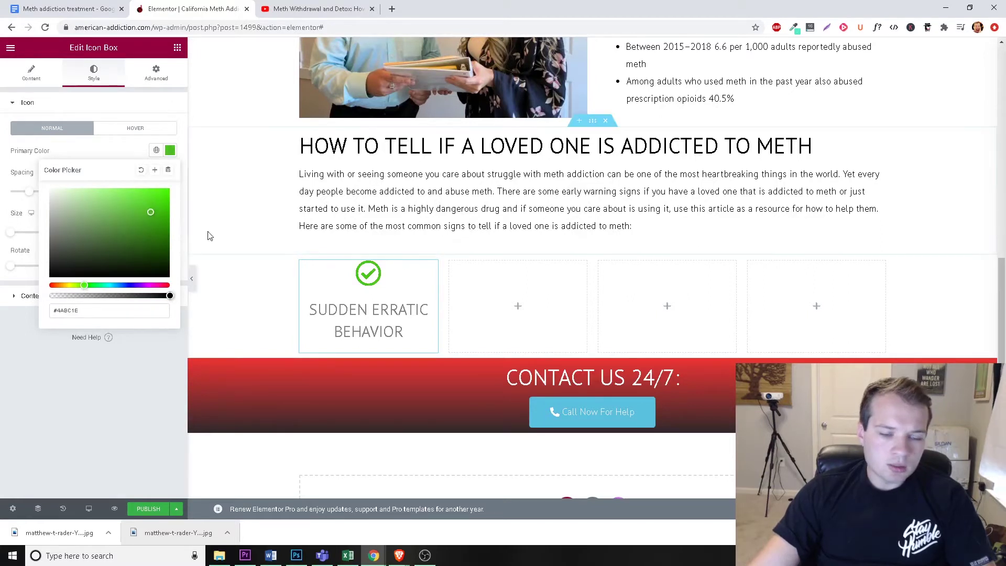
pyautogui.click(89, 157)
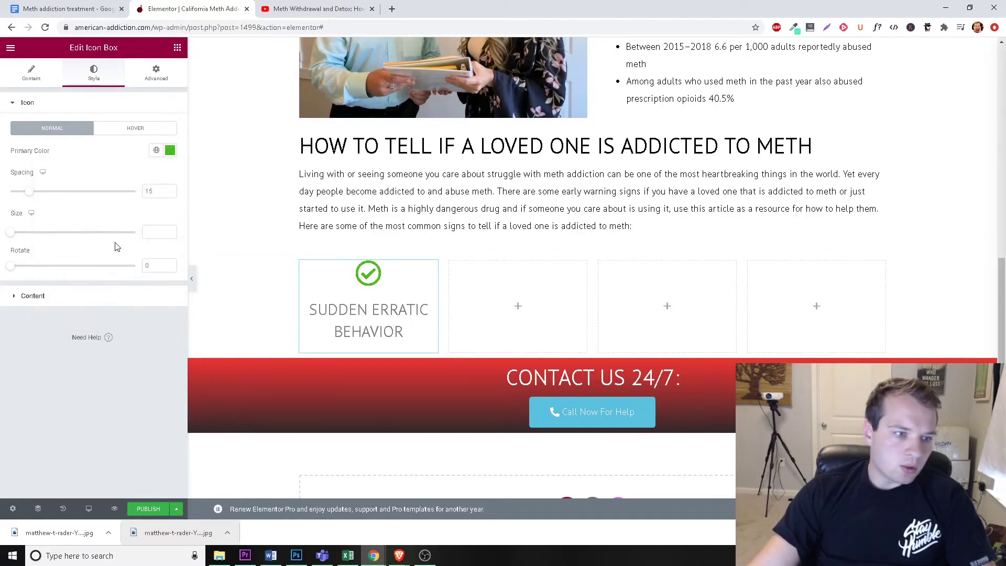
# Step: Set the title color of the "Sudden erratic behavior" icon box to black #000000
pyautogui.click(32, 296)
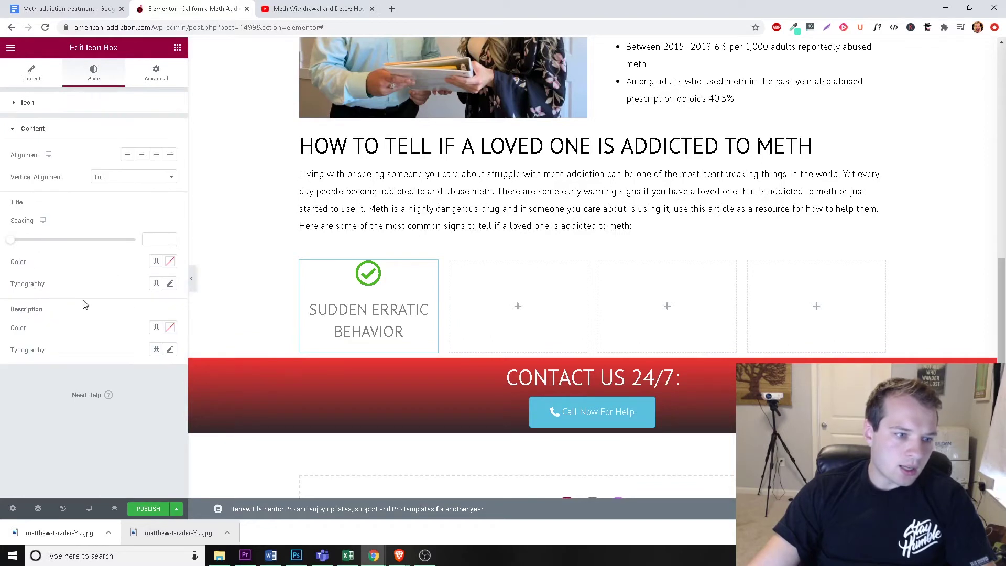
pyautogui.click(170, 261)
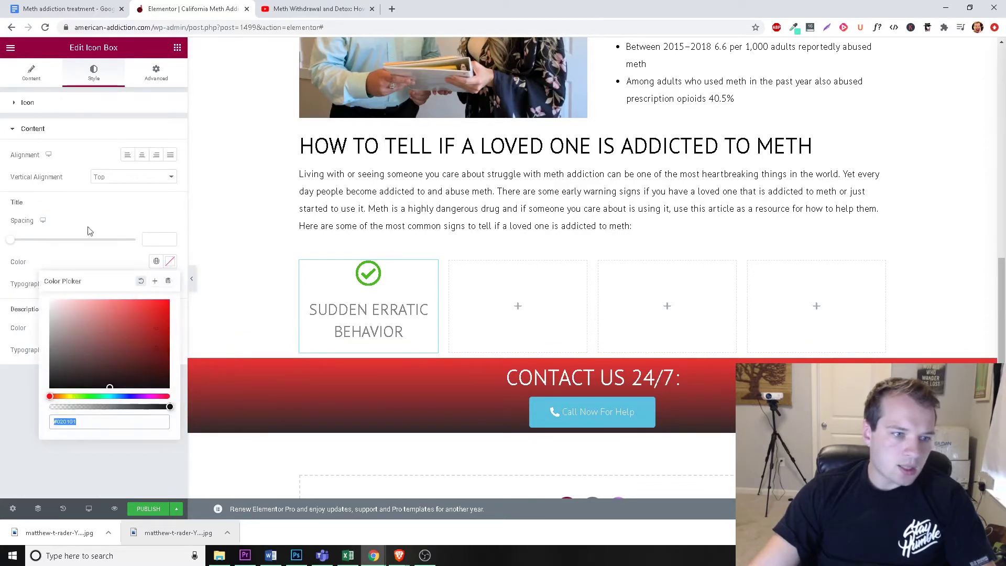
pyautogui.moveTo(137, 353); pyautogui.dragTo(151, 318)
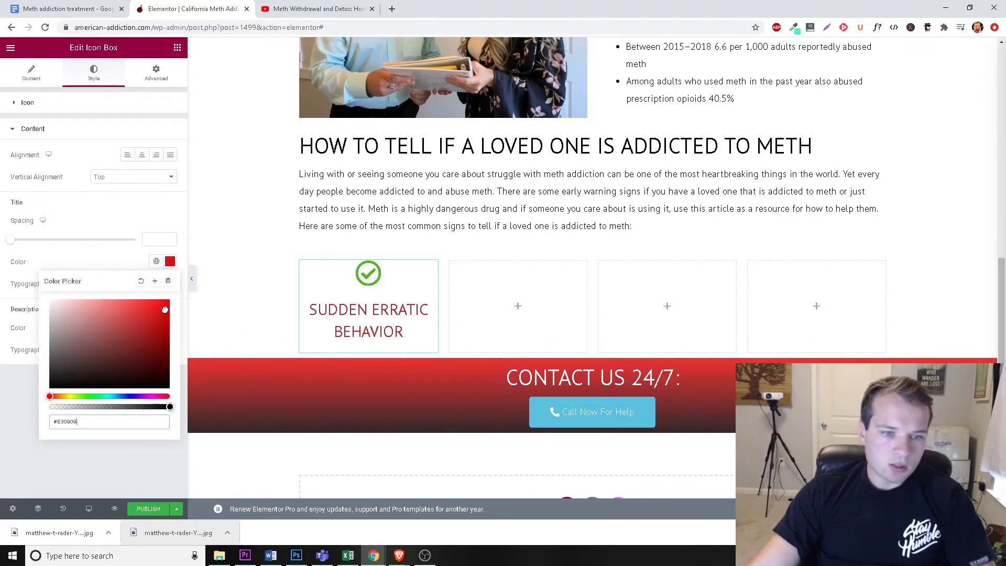
pyautogui.moveTo(116, 356); pyautogui.dragTo(42, 396)
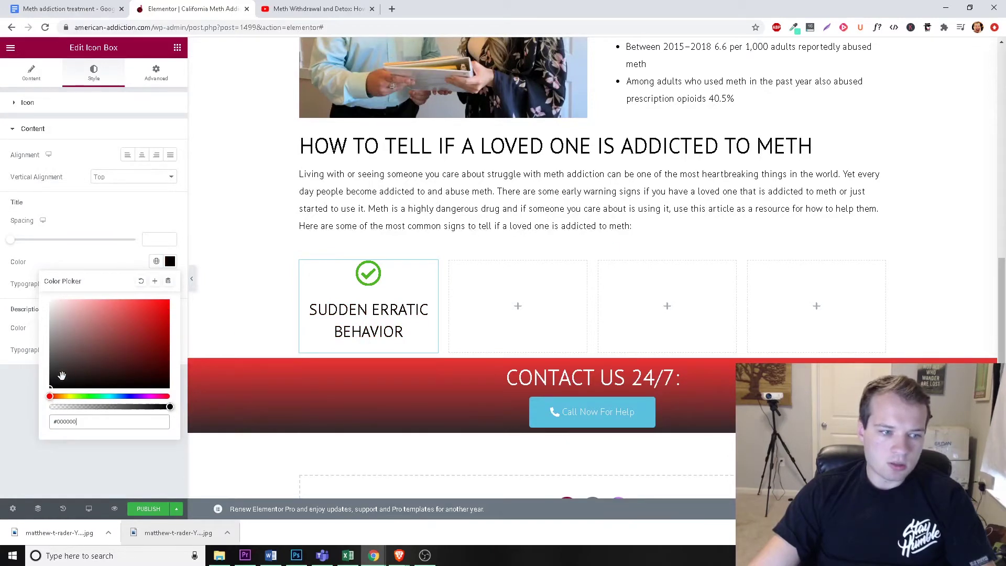
# Step: Duplicate the "Sudden erratic behavior" icon box three times and move one copy into each of the three empty columns
pyautogui.rightClick(427, 270)
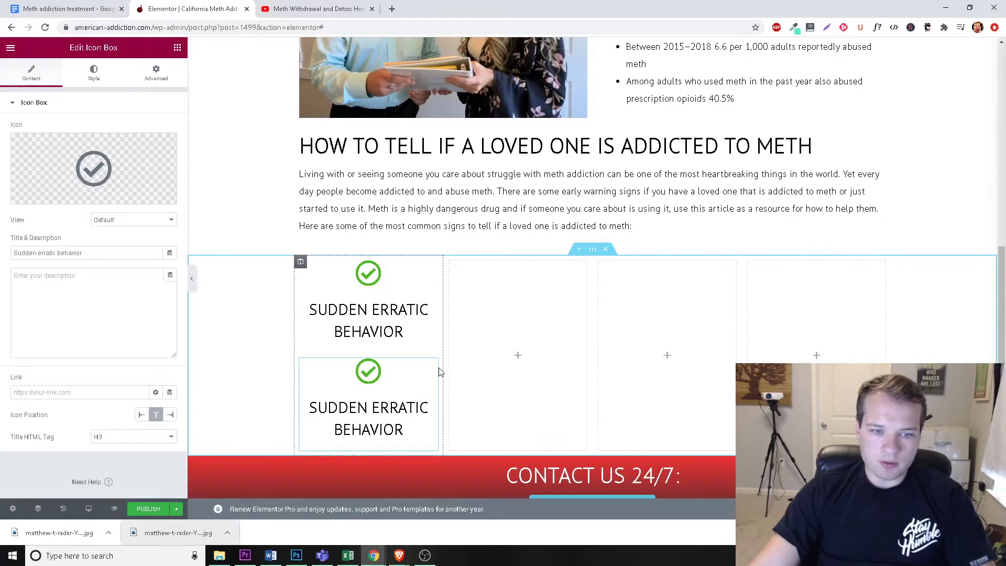
pyautogui.moveTo(440, 372); pyautogui.dragTo(580, 328)
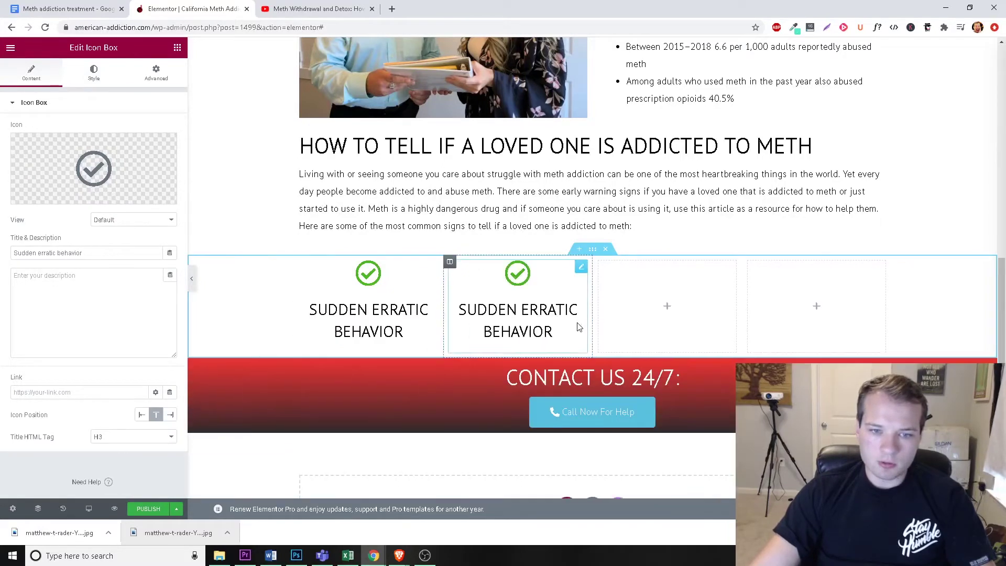
pyautogui.rightClick(581, 278)
pyautogui.click(603, 293)
pyautogui.moveTo(581, 368); pyautogui.dragTo(676, 299)
pyautogui.rightClick(731, 273)
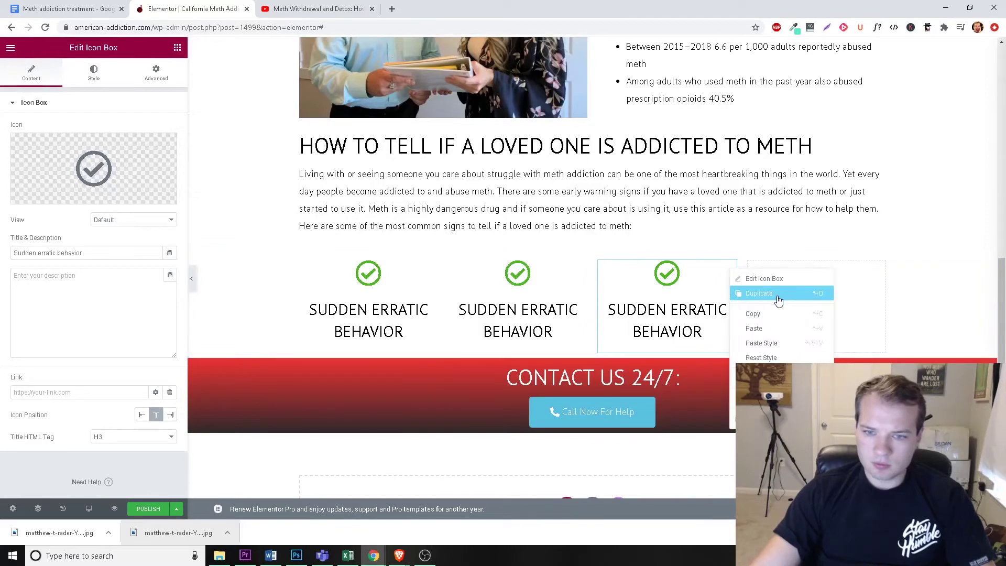
pyautogui.click(776, 295)
pyautogui.moveTo(730, 365); pyautogui.dragTo(834, 290)
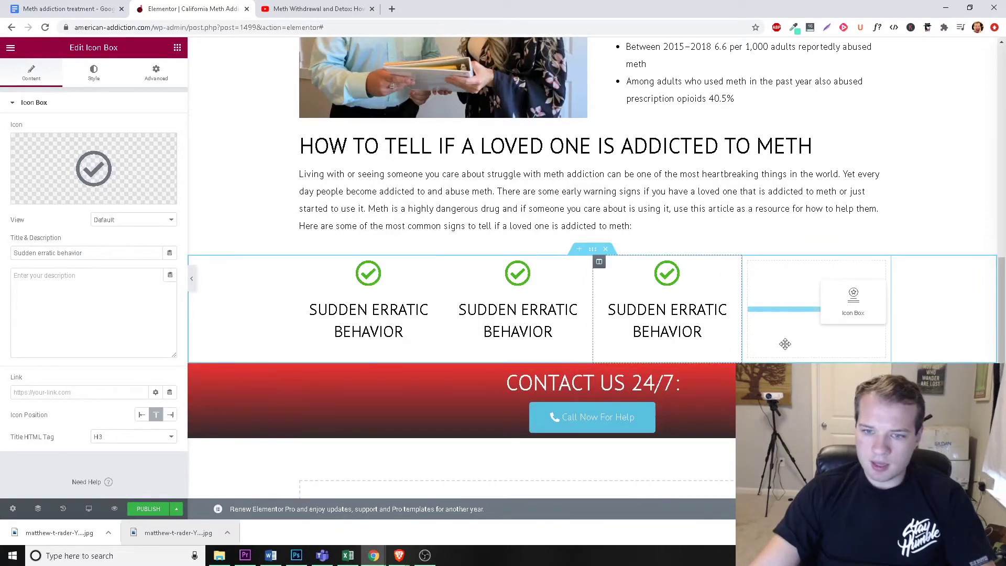
pyautogui.moveTo(785, 343); pyautogui.dragTo(786, 338)
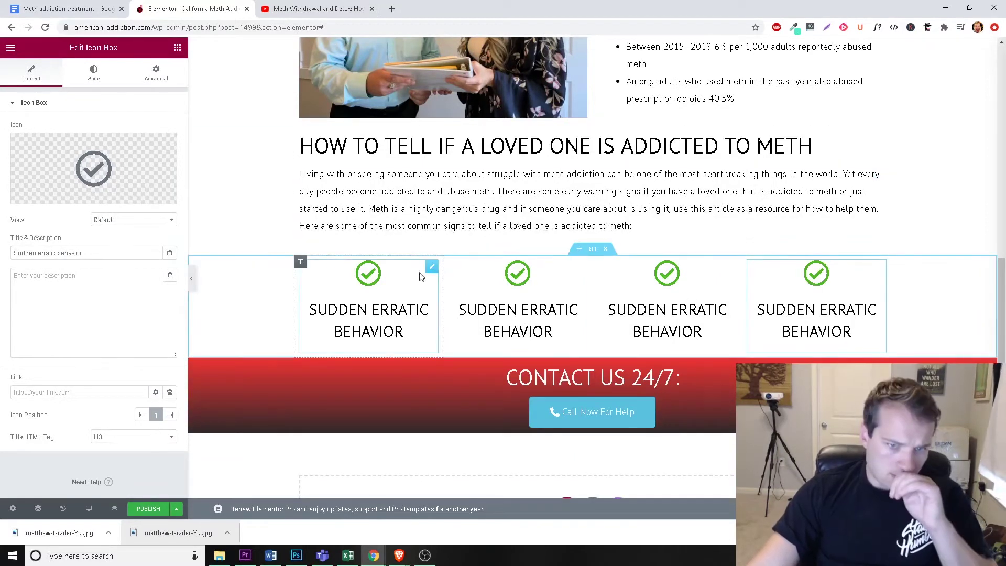
# Step: Duplicate the icon box in each of the four columns to form a second row of four
pyautogui.rightClick(433, 265)
pyautogui.click(444, 292)
pyautogui.rightClick(581, 268)
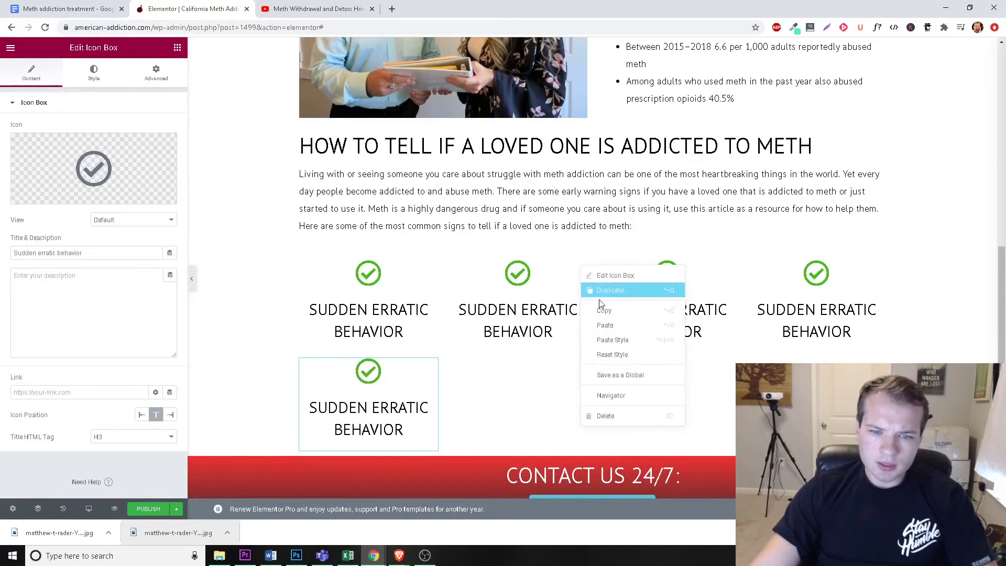
pyautogui.click(640, 291)
pyautogui.rightClick(730, 269)
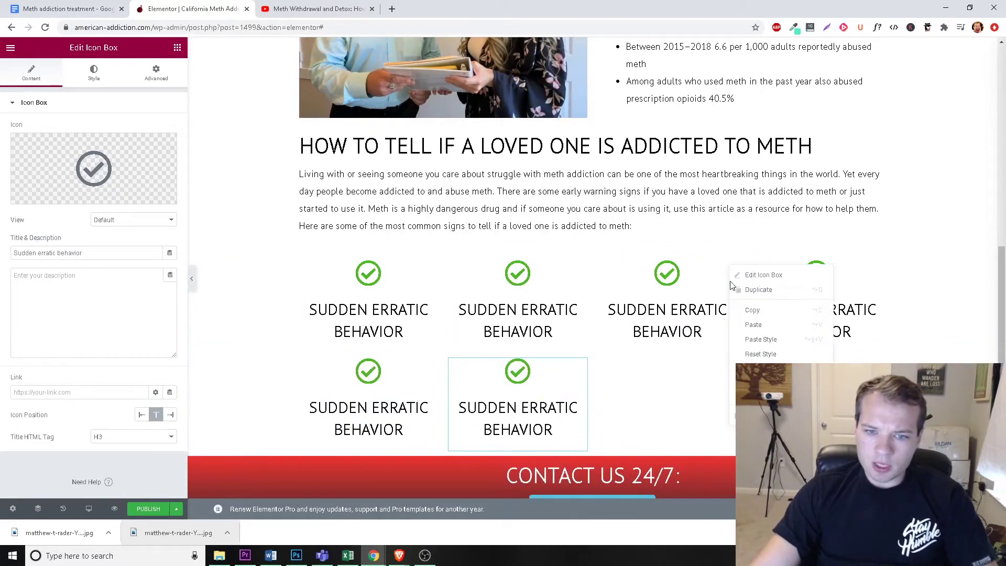
pyautogui.click(759, 290)
pyautogui.rightClick(887, 271)
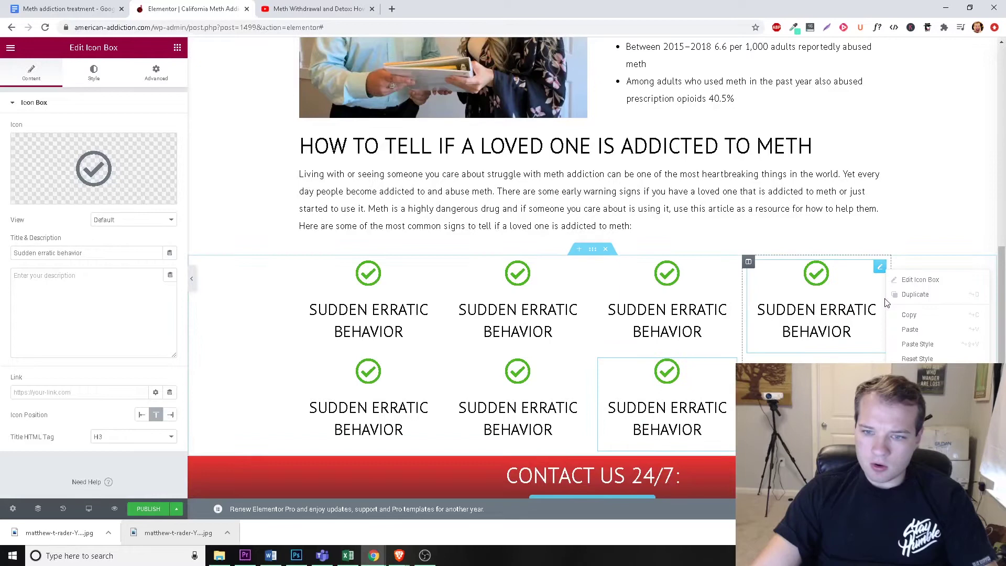
pyautogui.click(913, 294)
# Step: Select "Extreme levels of paranoia" in the Google Docs article
pyautogui.click(86, 8)
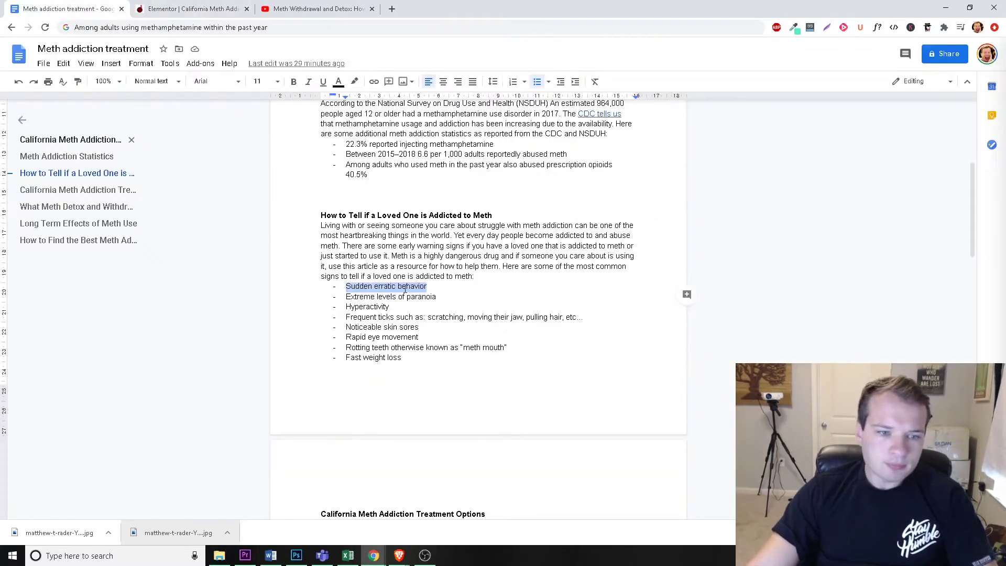
pyautogui.moveTo(424, 301); pyautogui.dragTo(438, 299)
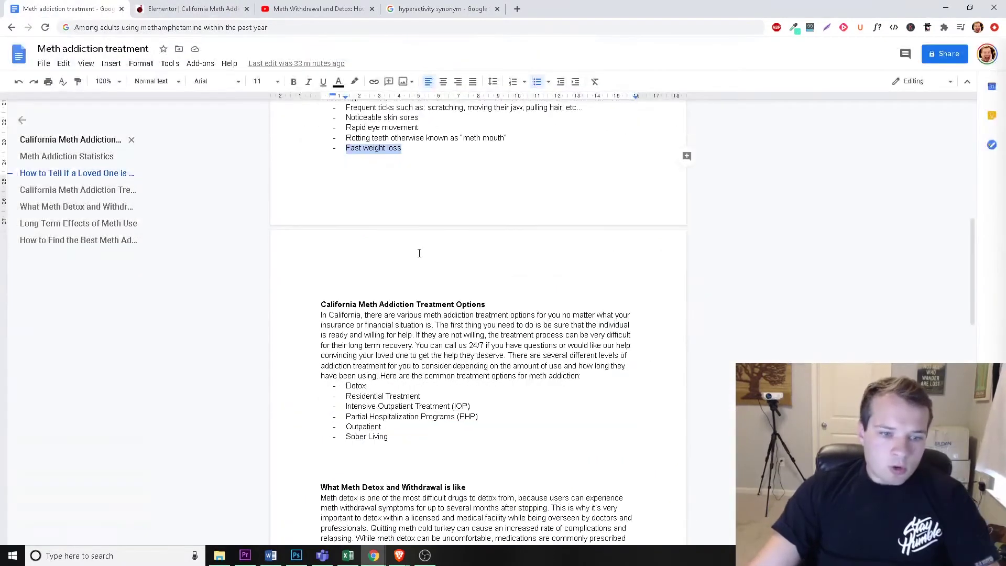
# Step: Select the "California Meth Addiction Treatment Options" heading in the article, and add a one-column section below the page's last Contact Us banner in Elementor
pyautogui.moveTo(319, 304); pyautogui.dragTo(486, 304)
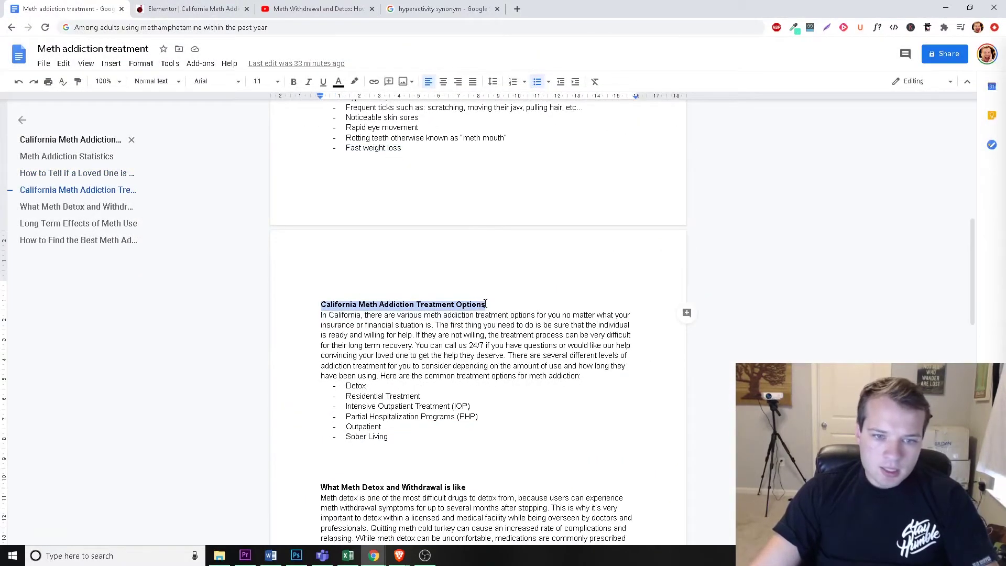
pyautogui.click(176, 5)
pyautogui.scroll(-4, 590, 342)
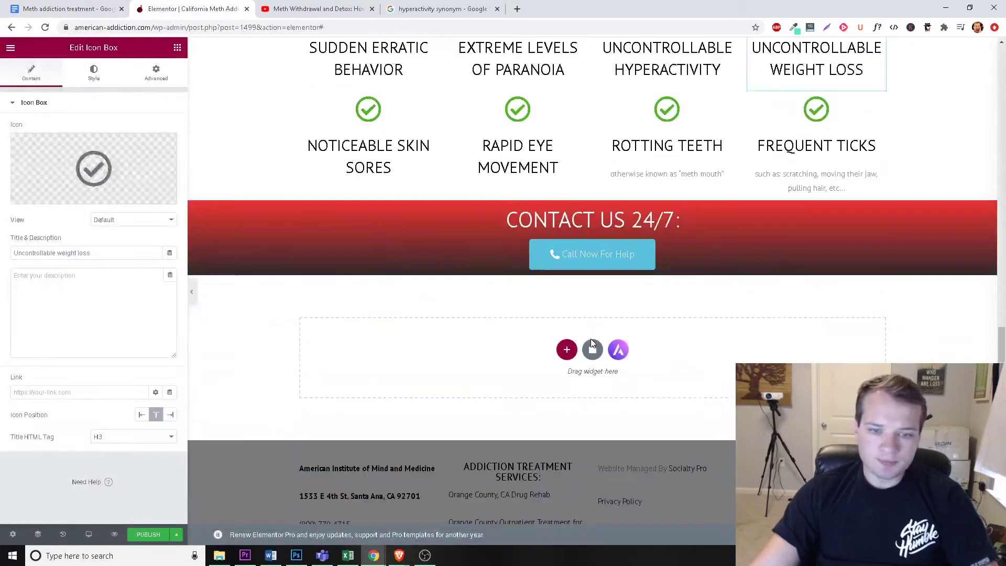
pyautogui.click(566, 351)
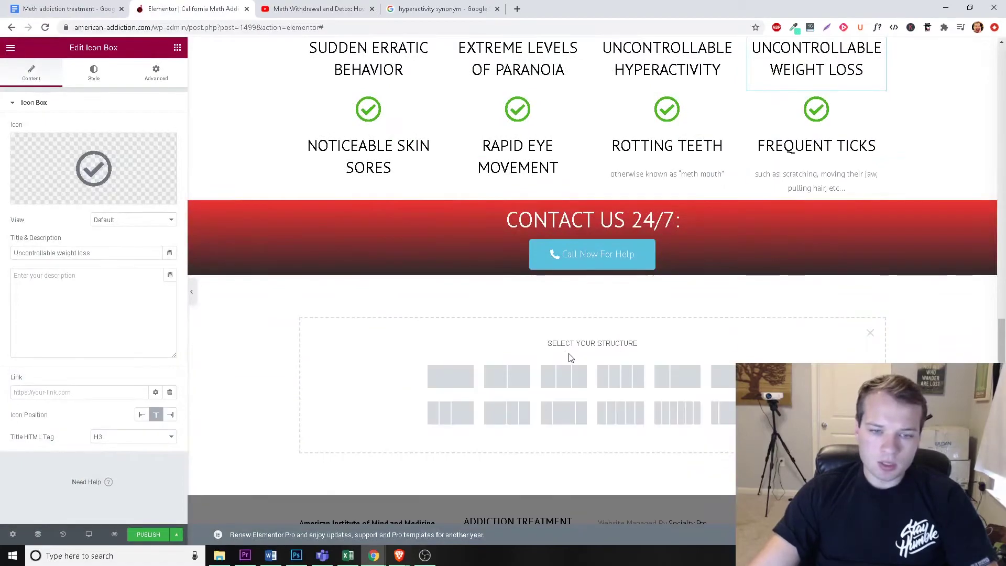
pyautogui.click(451, 376)
# Step: Duplicate the "How to Tell if a Loved One is Addicted to Meth" section and move the copy below the last Contact Us 24/7 banner
pyautogui.scroll(5, 867, 329)
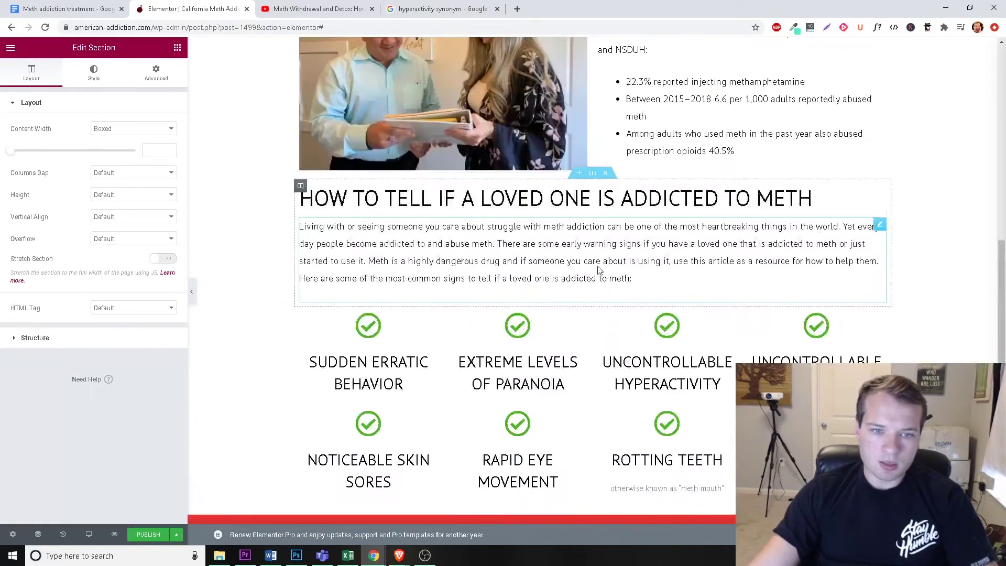
pyautogui.scroll(-1, 867, 329)
pyautogui.rightClick(594, 280)
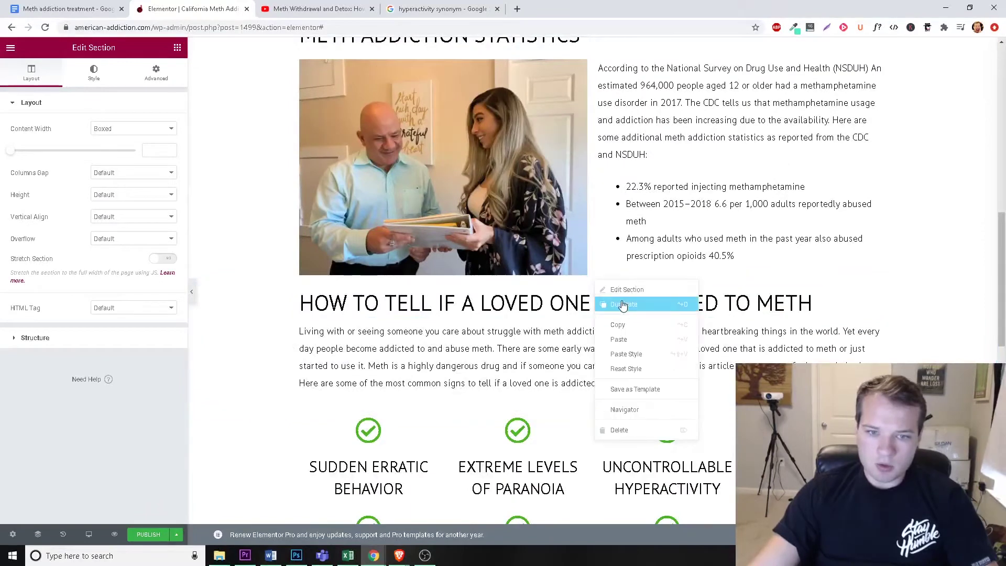
pyautogui.click(620, 340)
pyautogui.scroll(-10, 596, 401)
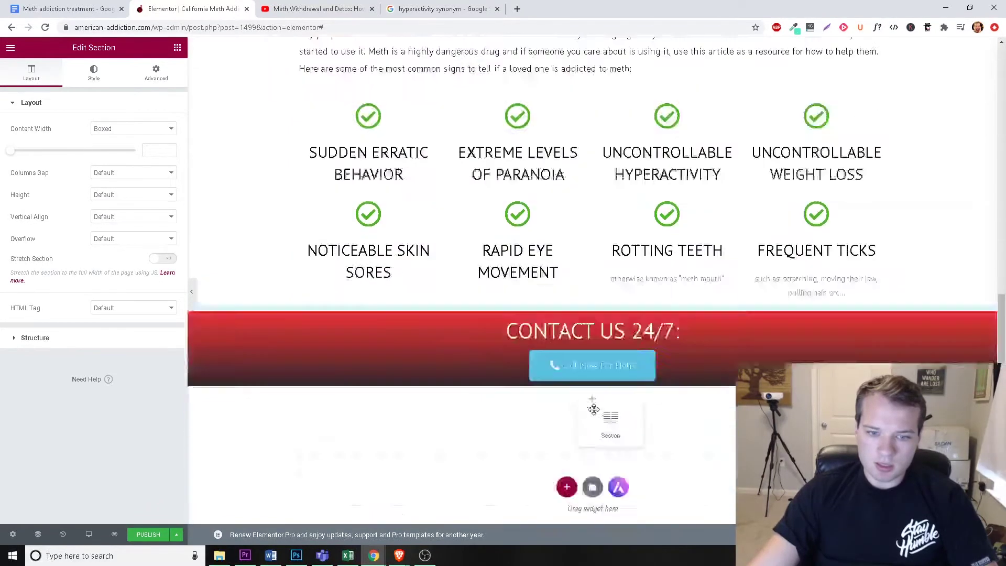
pyautogui.moveTo(583, 376); pyautogui.dragTo(601, 315)
pyautogui.moveTo(597, 351); pyautogui.dragTo(598, 295)
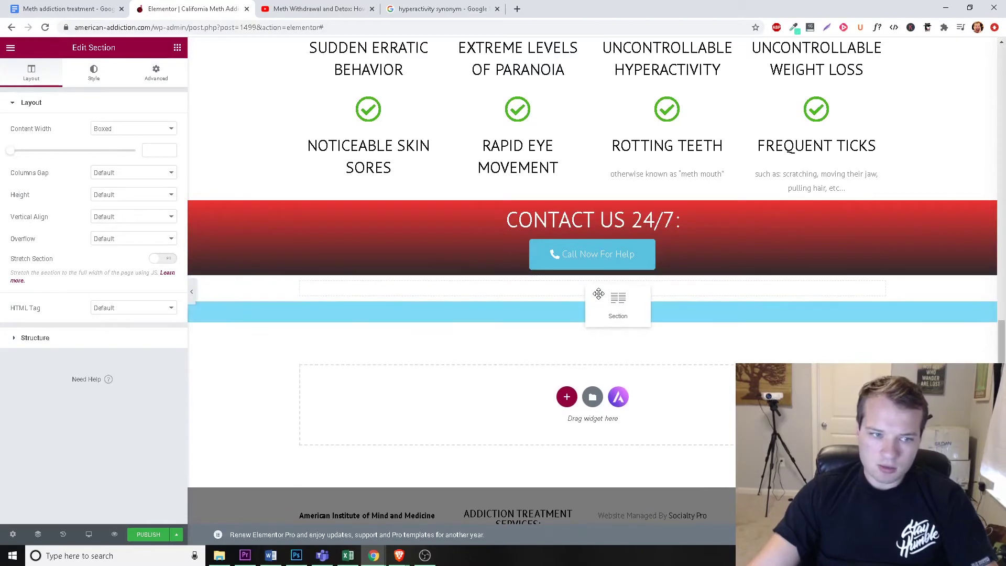
pyautogui.moveTo(657, 348); pyautogui.dragTo(657, 347)
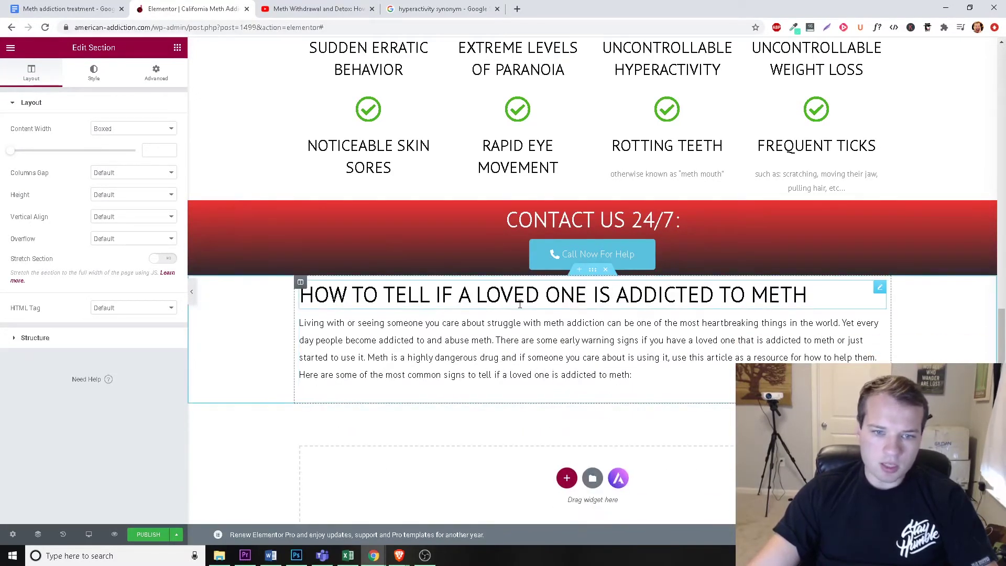
# Step: Add a Spacer above the copied section's heading and set its space to 25 px
pyautogui.click(178, 48)
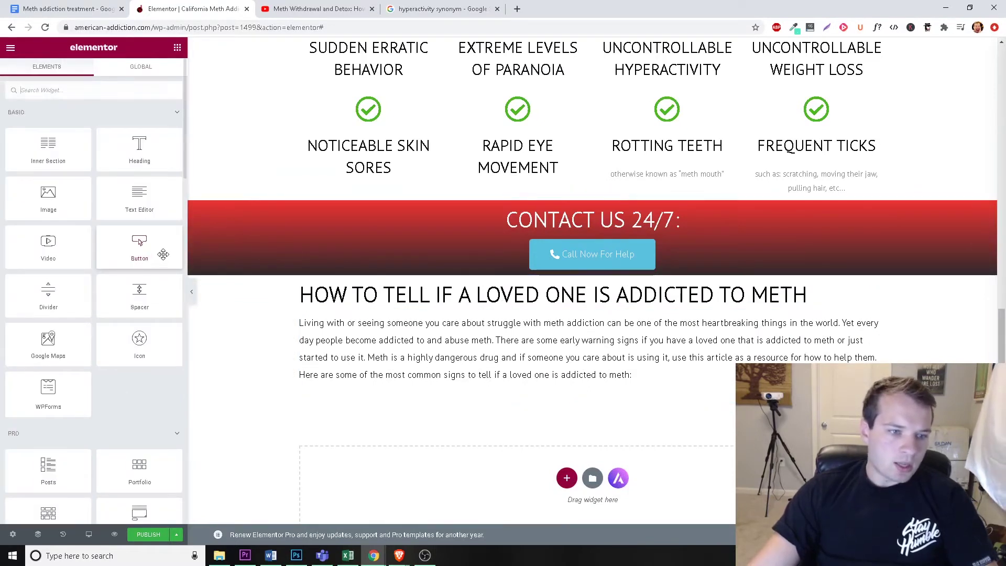
pyautogui.moveTo(139, 293); pyautogui.dragTo(488, 297)
pyautogui.moveTo(18, 150); pyautogui.dragTo(16, 151)
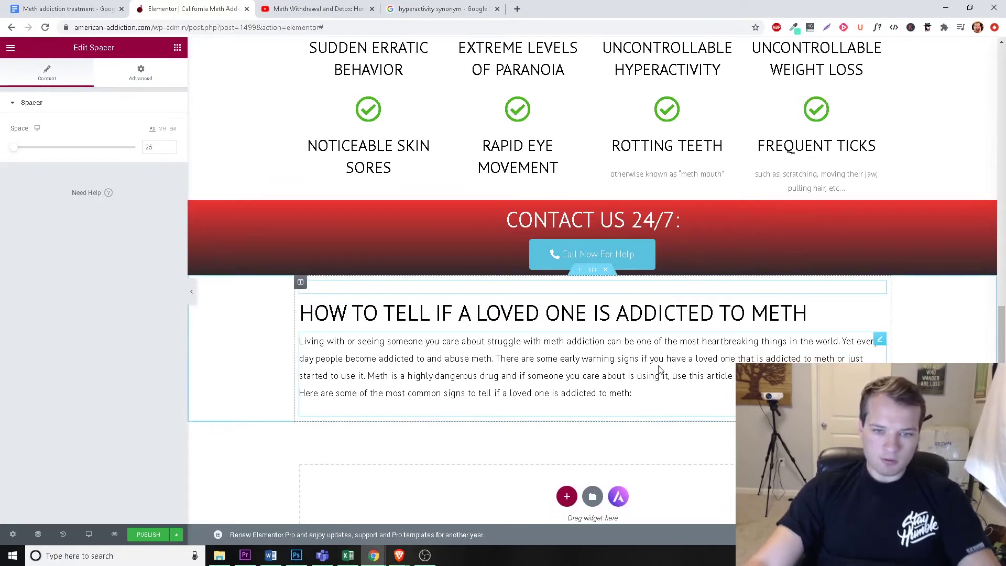
# Step: Copy "California Meth Addiction Treatment Options" from the Google Docs article and replace the copied section's heading title with it
pyautogui.hotkey('ctrl', 'shift', 'Tab')
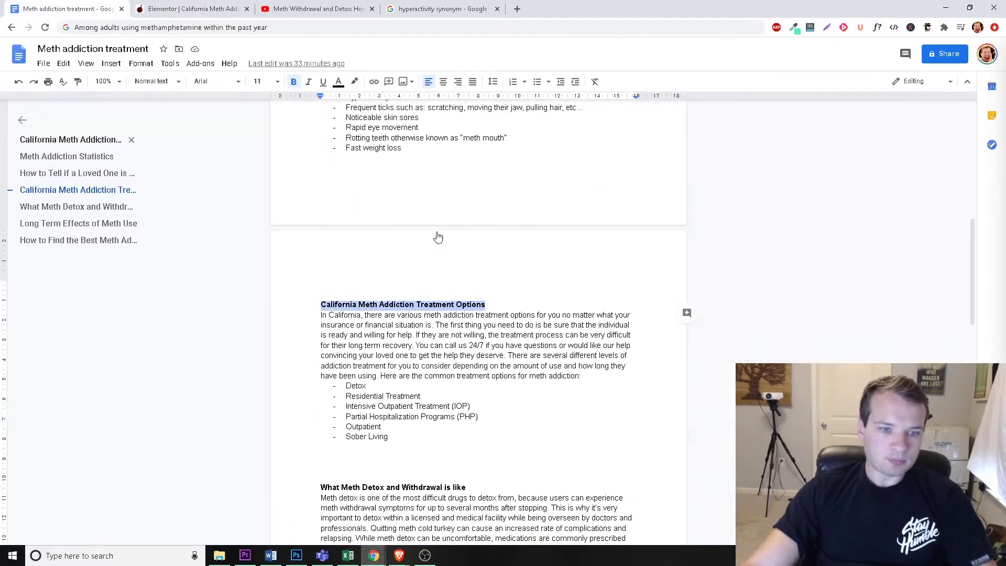
pyautogui.rightClick(381, 310)
pyautogui.click(411, 288)
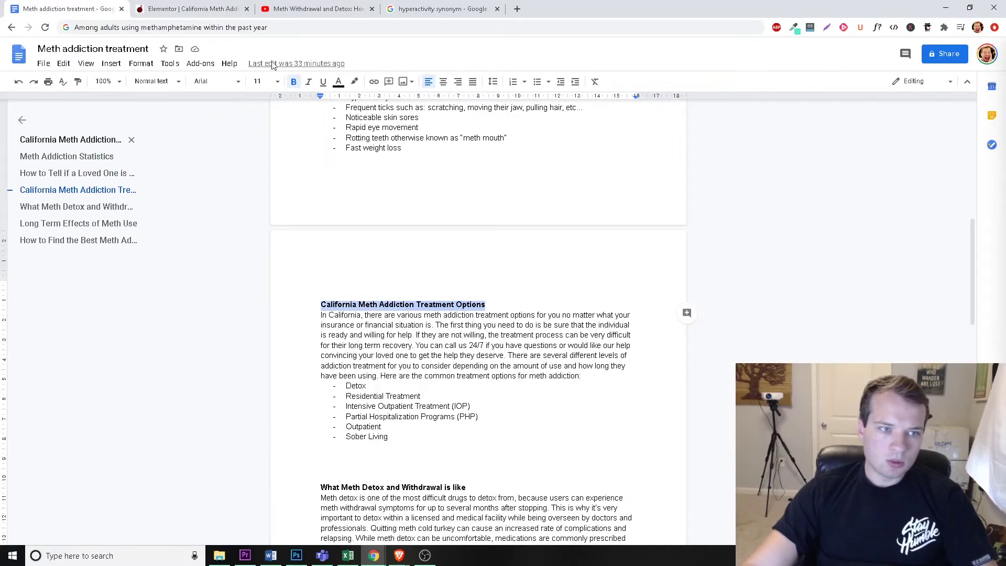
pyautogui.hotkey('ctrl', 'Tab')
pyautogui.click(520, 313)
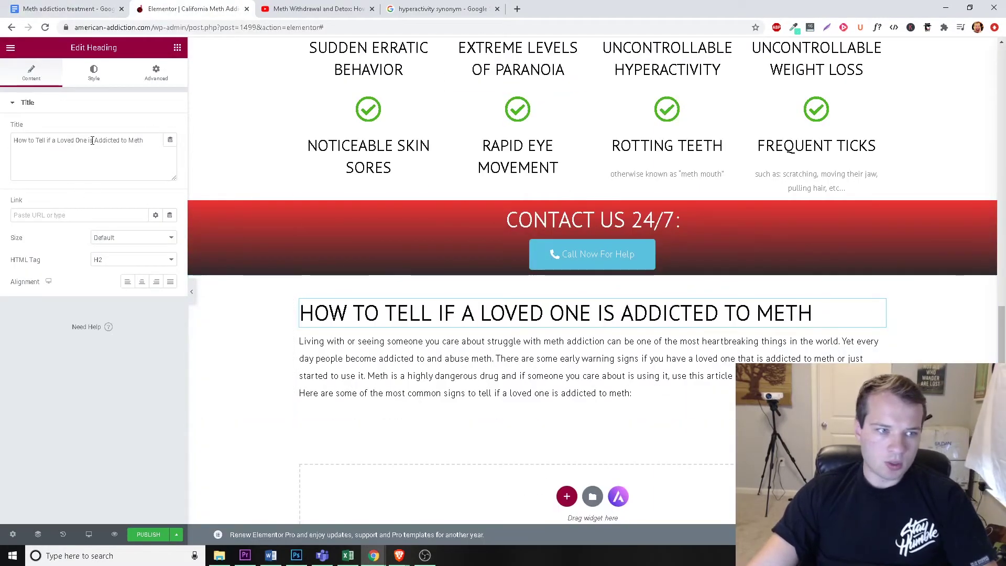
pyautogui.hotkey('ctrl', 'v')
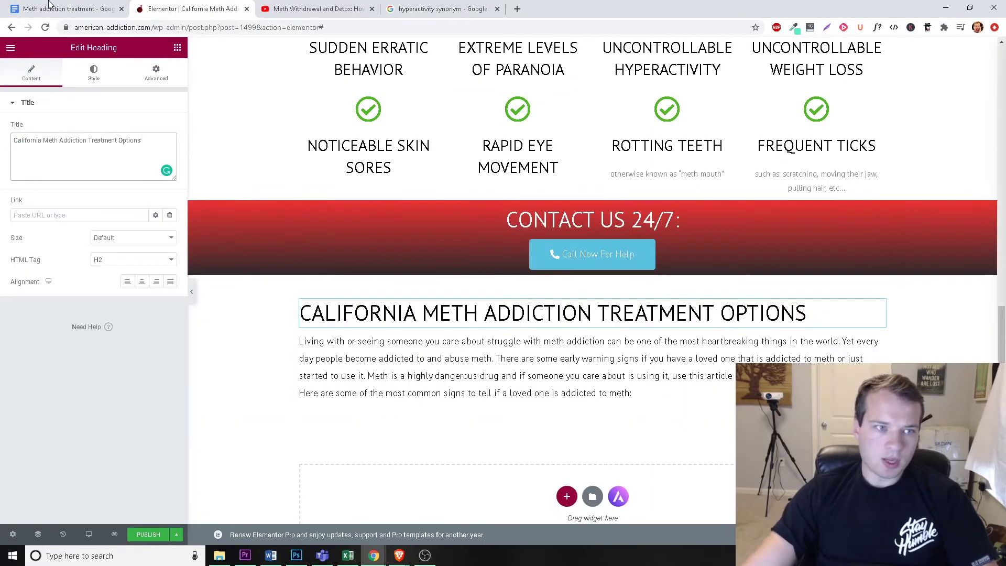
# Step: Copy the treatment options paragraph and its list from the article and replace the text under the new heading with them
pyautogui.hotkey('ctrl', 'shift', 'Tab')
pyautogui.moveTo(321, 317); pyautogui.dragTo(402, 378)
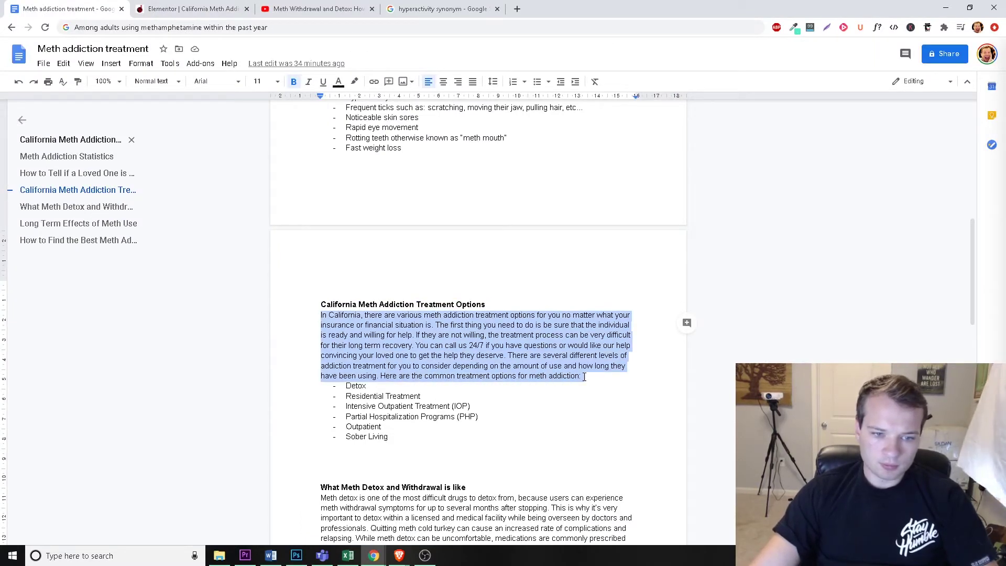
pyautogui.moveTo(584, 377); pyautogui.dragTo(569, 435)
pyautogui.click(168, 5)
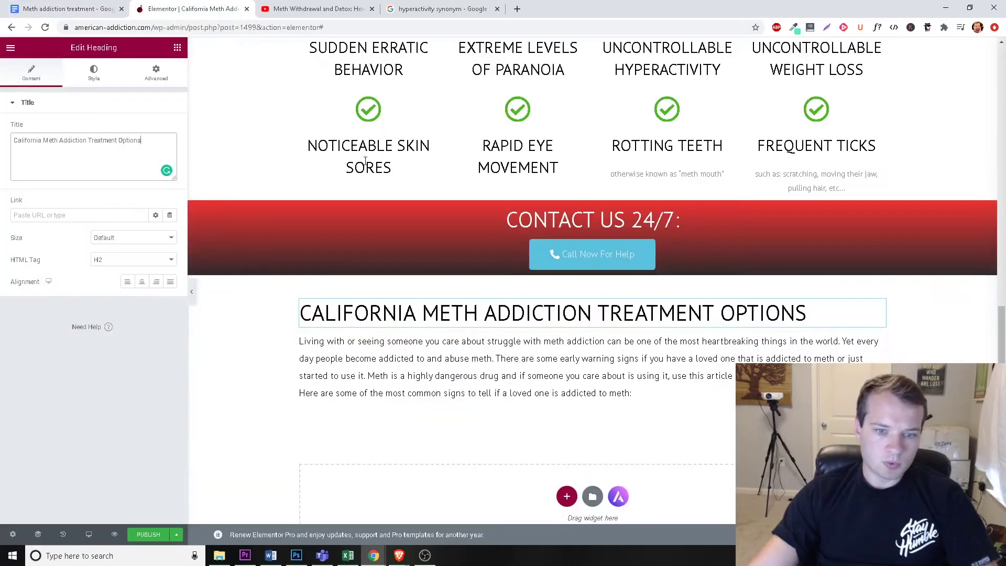
pyautogui.click(634, 393)
pyautogui.click(98, 313)
pyautogui.hotkey('ctrl', 'a')
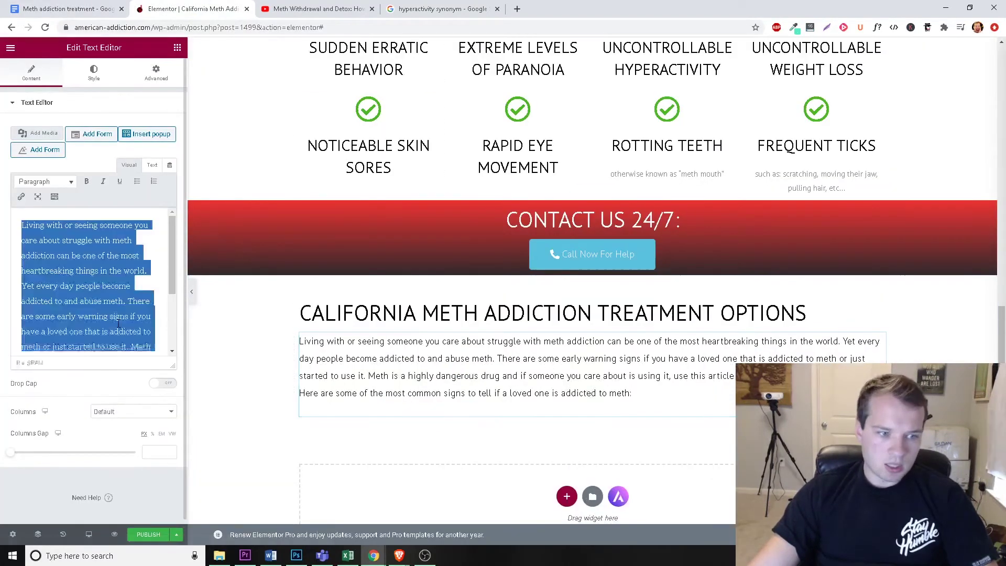
pyautogui.hotkey('ctrl', 'v')
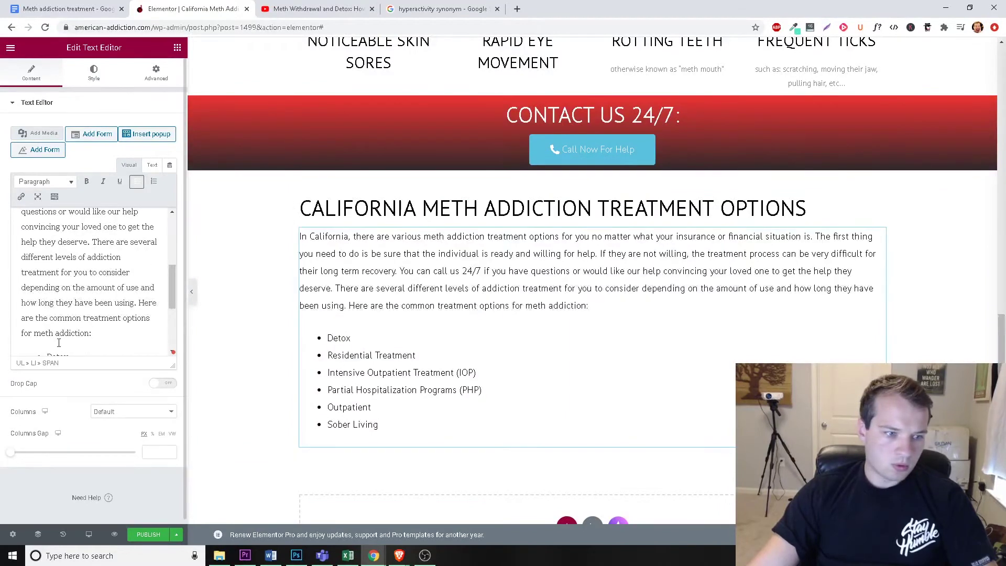
# Step: Make the whole treatment options list bold, from "Detox" to "Sober Living"
pyautogui.scroll(-1, 478, 343)
pyautogui.scroll(-3, 79, 288)
pyautogui.moveTo(46, 252); pyautogui.dragTo(136, 365)
pyautogui.hotkey('ctrl', 'b')
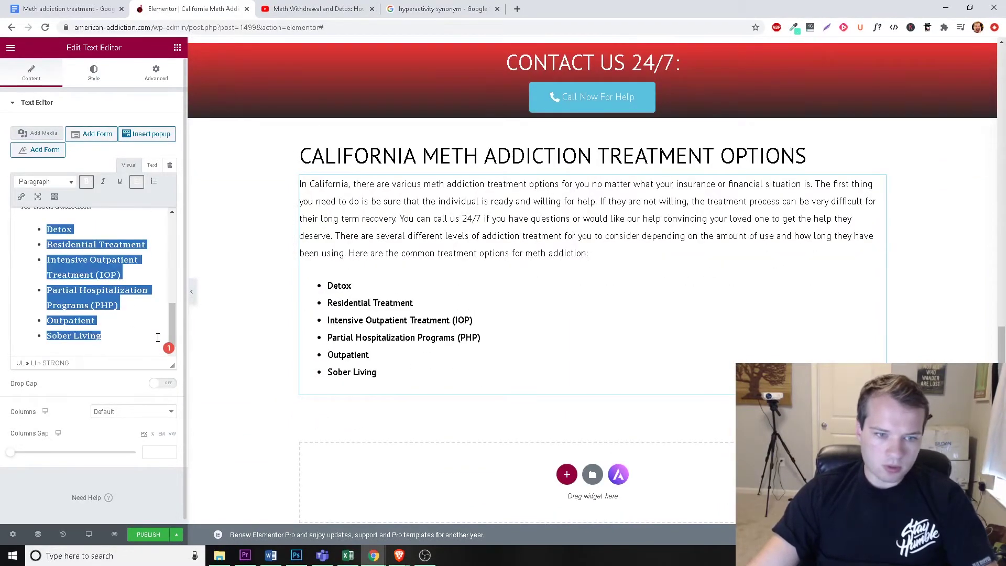
# Step: Examine the treatment options text's style and advanced settings, and review the layout of the page's earlier sections
pyautogui.click(41, 227)
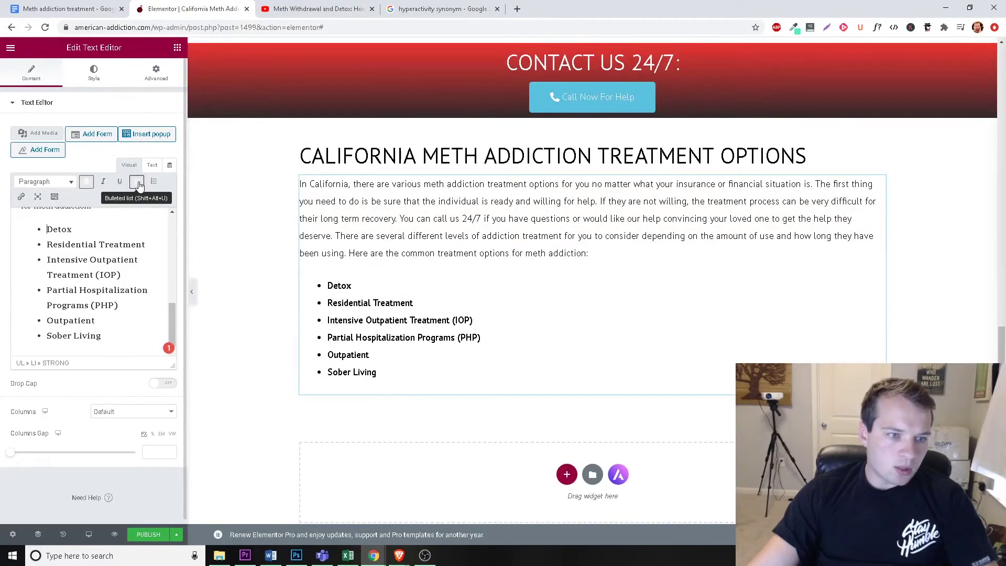
pyautogui.click(101, 85)
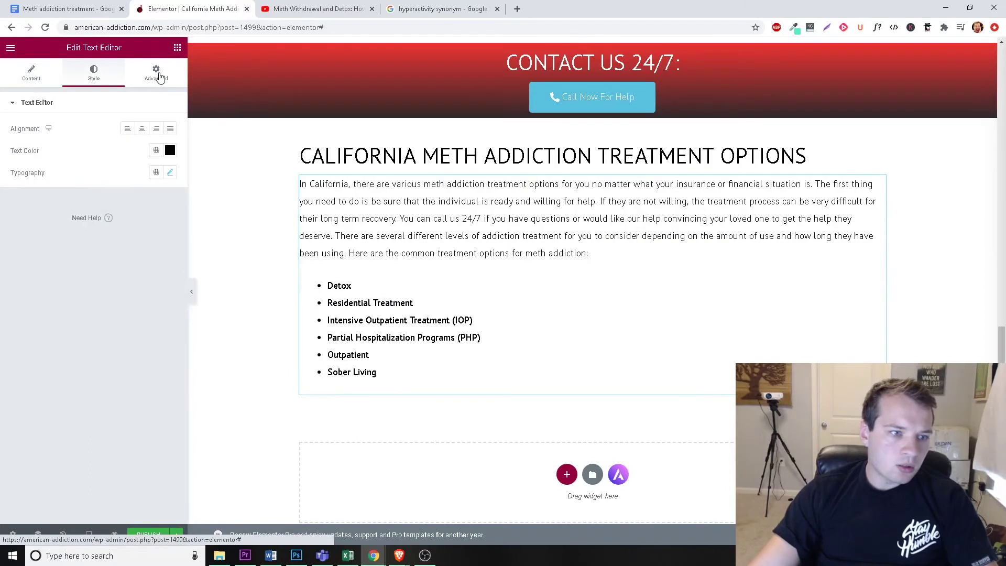
pyautogui.click(160, 77)
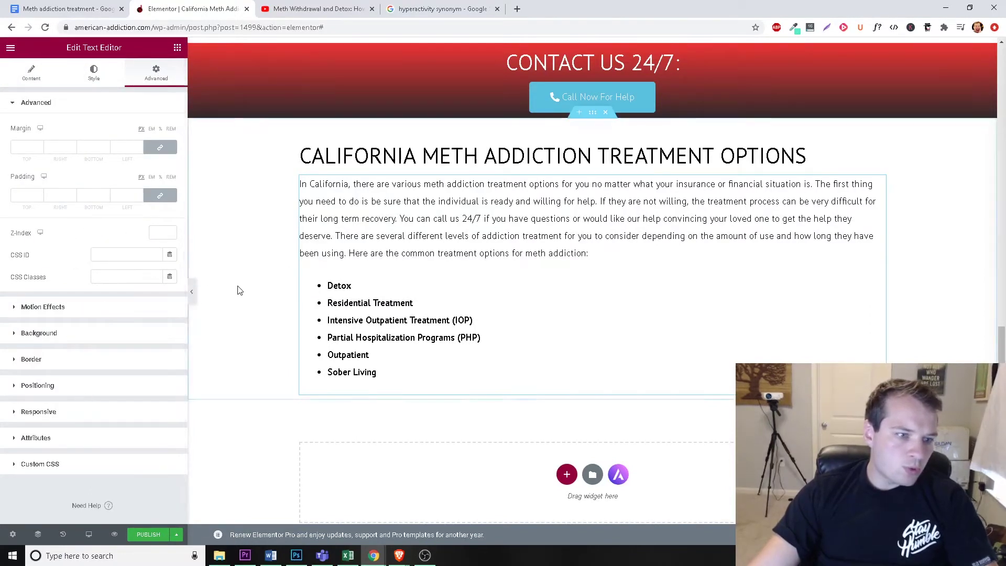
pyautogui.click(514, 332)
pyautogui.scroll(3, 522, 300)
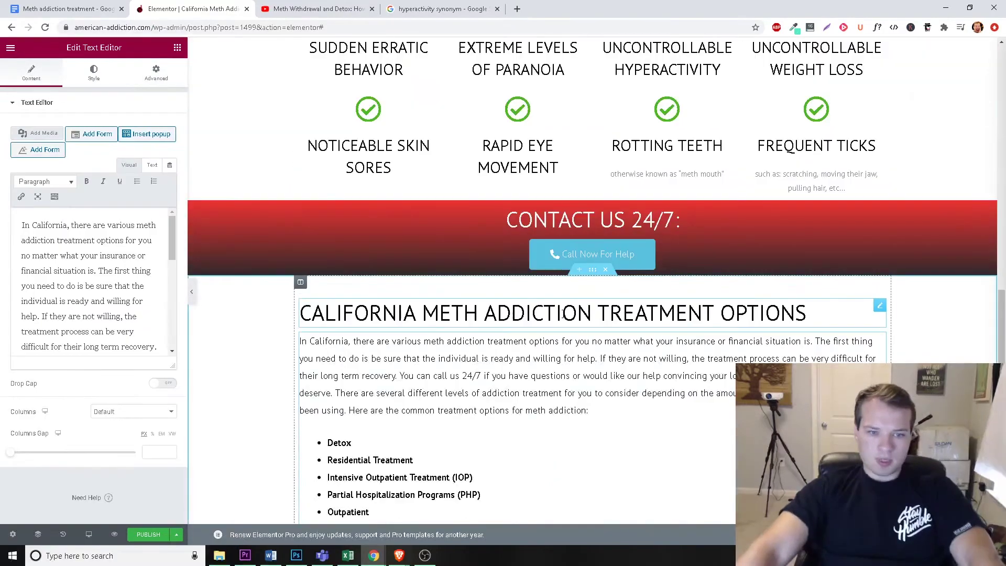
pyautogui.scroll(4, 522, 300)
pyautogui.scroll(-6, 530, 299)
pyautogui.scroll(6, 540, 297)
pyautogui.scroll(20, 539, 297)
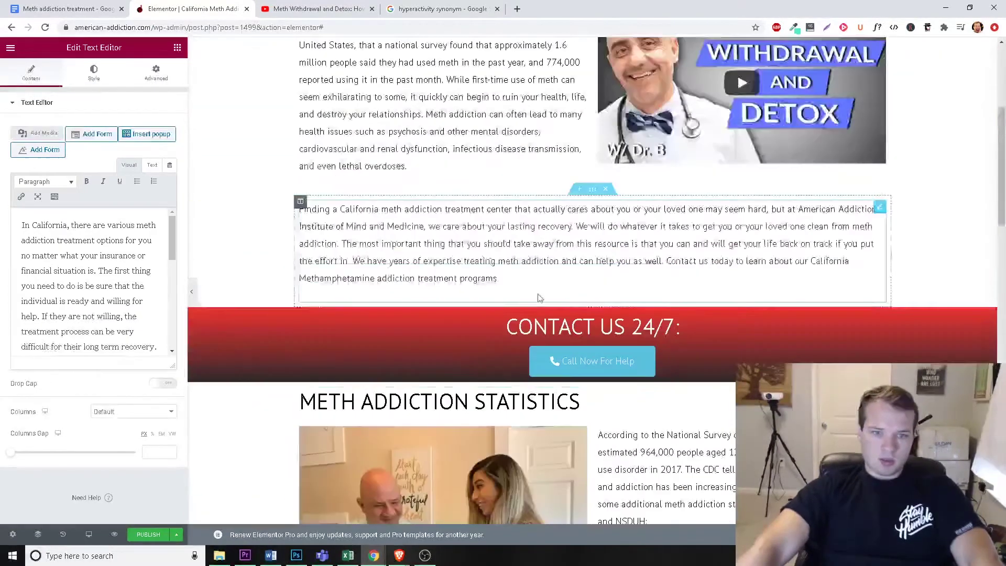
pyautogui.scroll(-15, 495, 276)
pyautogui.scroll(-10, 494, 272)
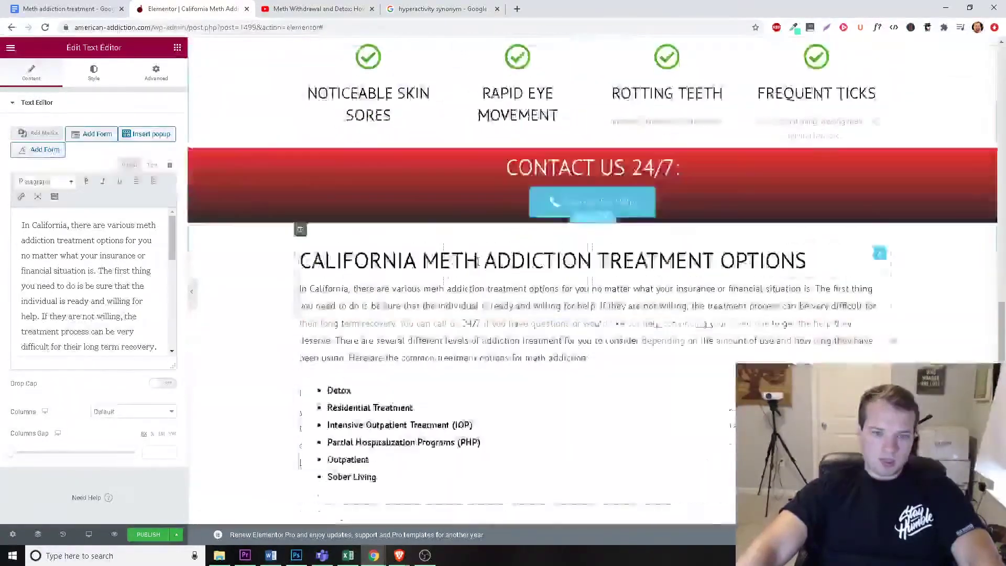
# Step: Switch to the Google Docs article and copy the heading "What Meth Detox and Withdrawal is like"
pyautogui.hotkey('ctrl', '1')
pyautogui.scroll(-2, 464, 277)
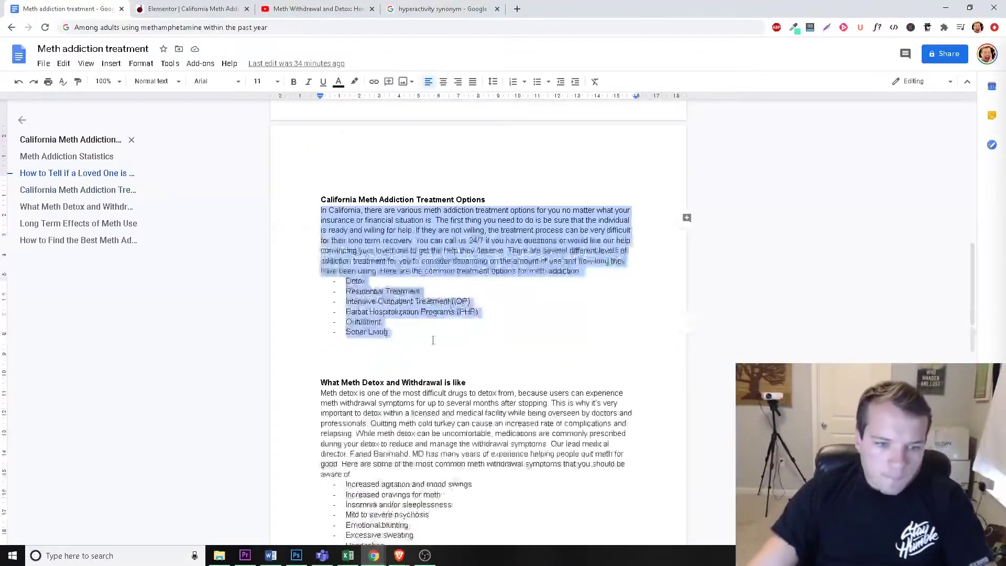
pyautogui.moveTo(322, 382); pyautogui.dragTo(470, 386)
pyautogui.hotkey('ctrl', 'c')
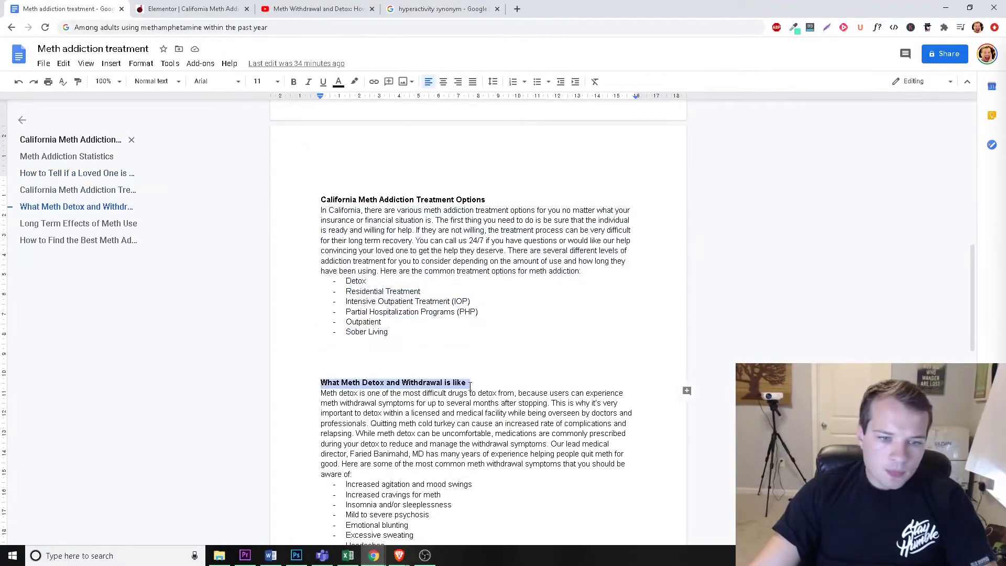
pyautogui.scroll(-1, 445, 324)
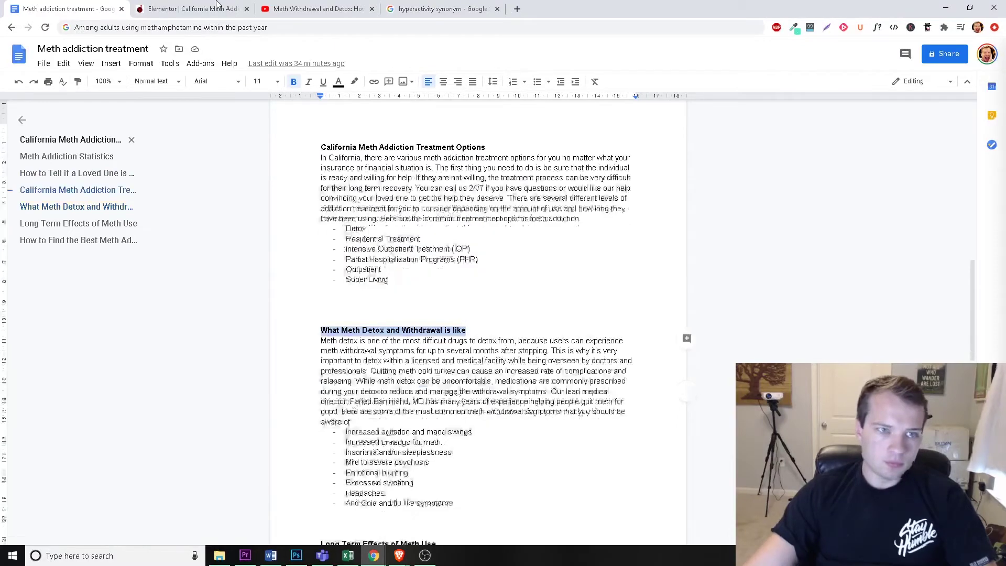
# Step: Return to Elementor and duplicate the "California Meth Addiction Treatment Options" section
pyautogui.hotkey('ctrl', '2')
pyautogui.scroll(-4, 517, 323)
pyautogui.scroll(3, 516, 323)
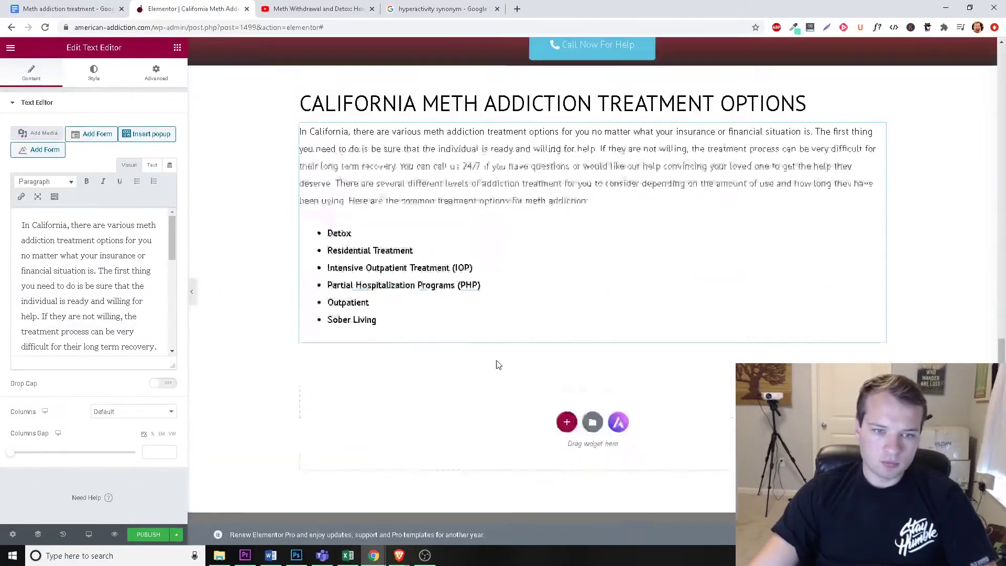
pyautogui.rightClick(599, 169)
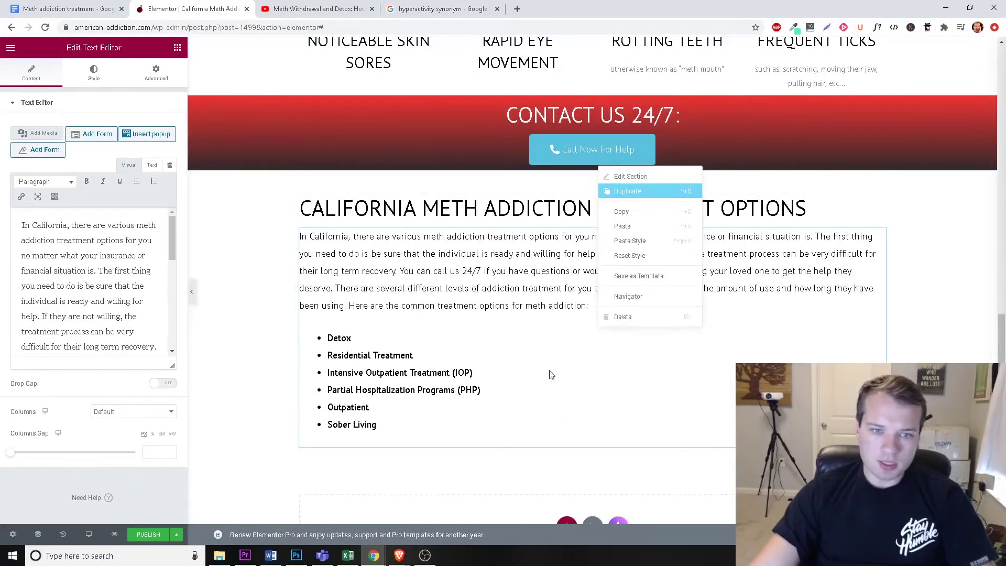
pyautogui.click(628, 191)
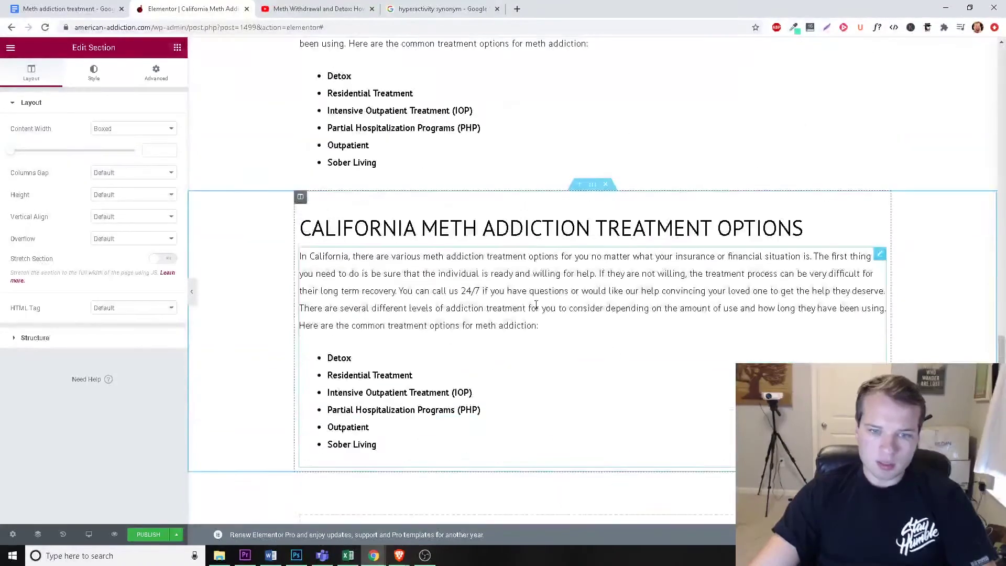
# Step: Add a two-column section below the duplicated section and move the duplicated text into its right column
pyautogui.scroll(-2, 536, 304)
pyautogui.click(567, 443)
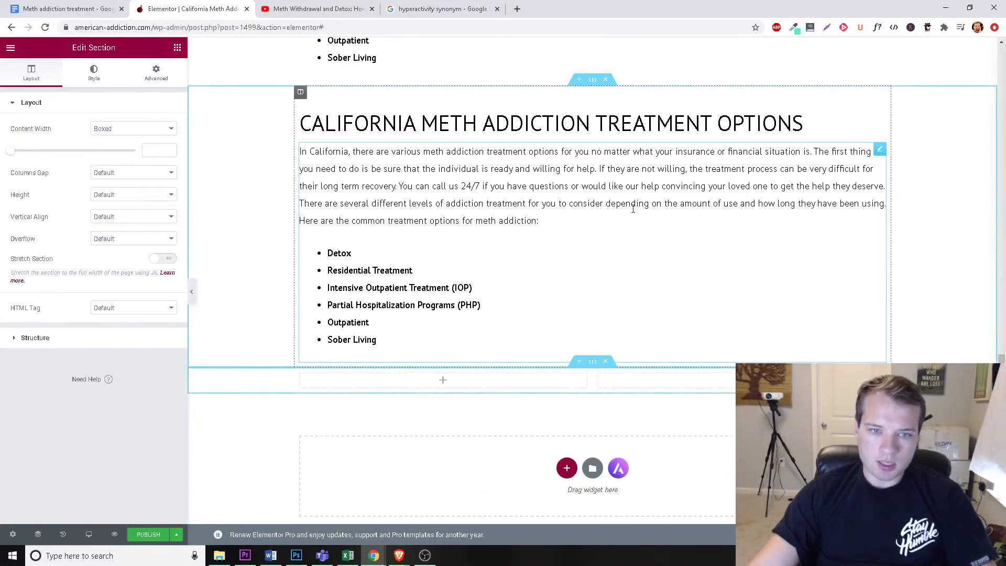
pyautogui.moveTo(884, 165); pyautogui.dragTo(775, 178)
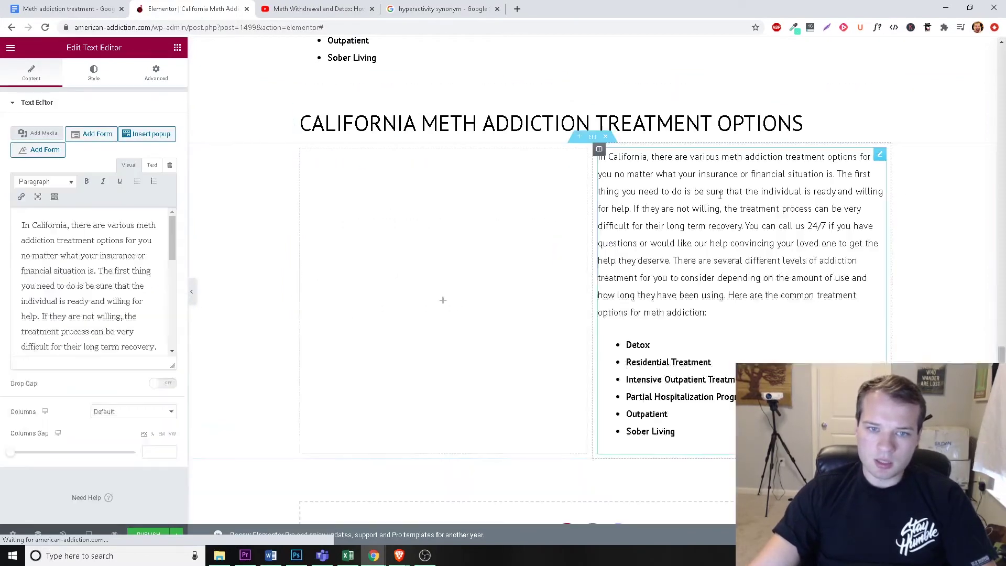
# Step: Copy "What Meth Detox and Withdrawal is like" from the Google Docs article and replace the duplicated section's heading title with it
pyautogui.click(93, 4)
pyautogui.rightClick(425, 331)
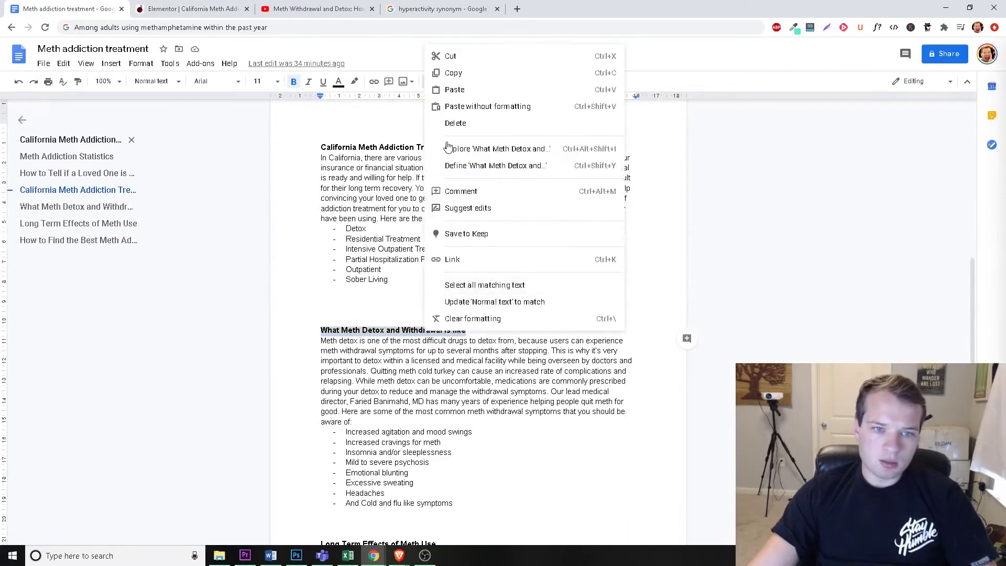
pyautogui.click(458, 73)
pyautogui.click(160, 5)
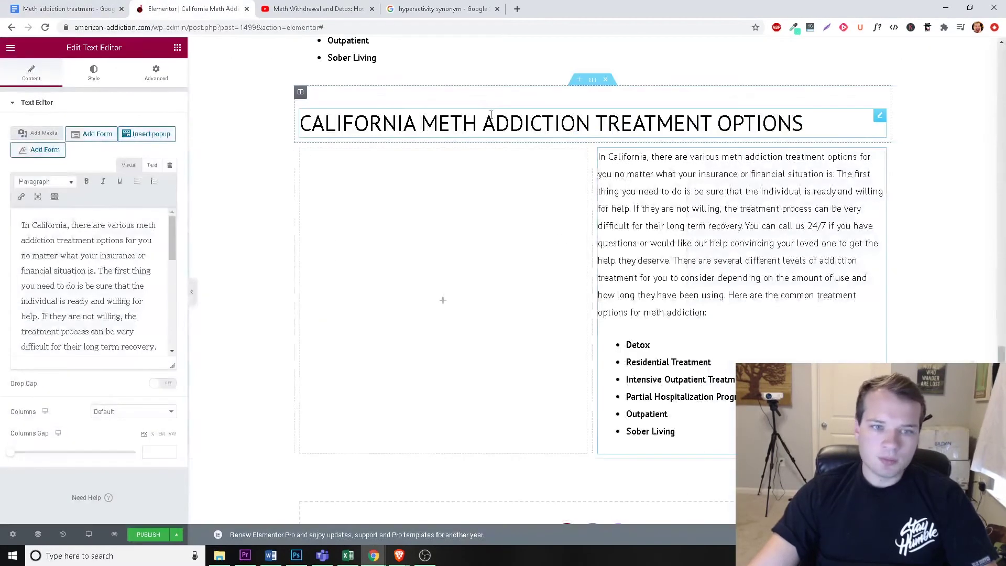
pyautogui.click(802, 124)
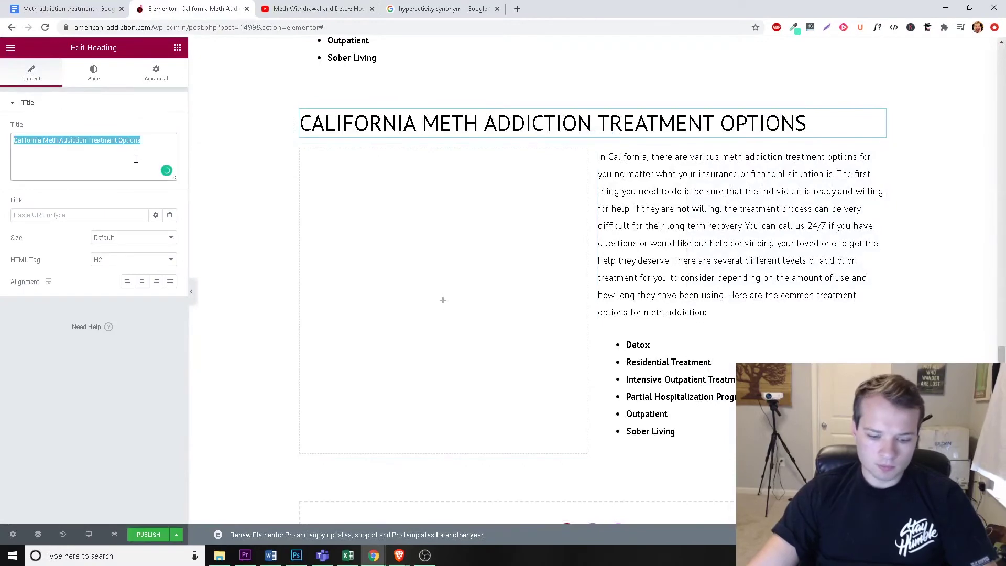
pyautogui.hotkey('ctrl', 'v')
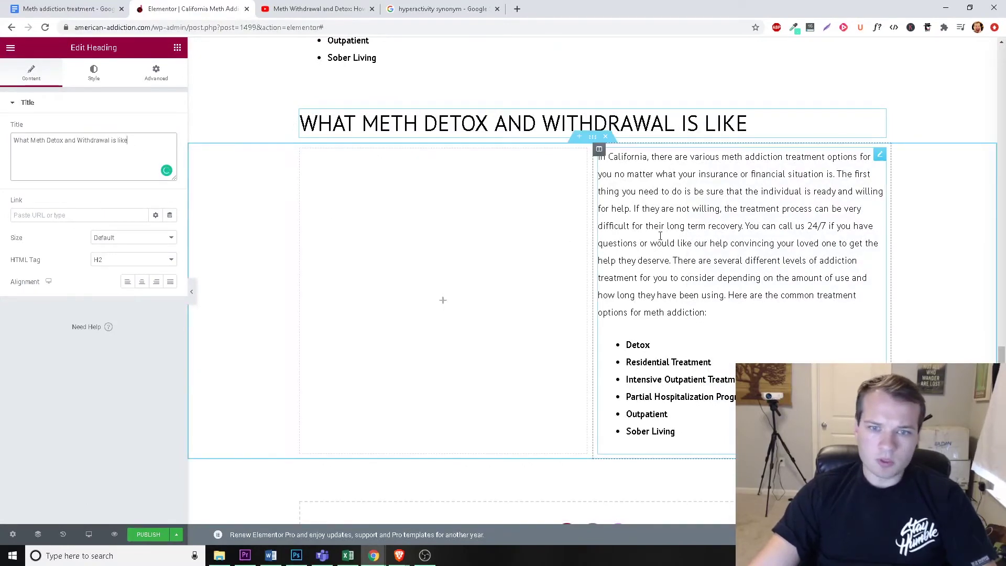
# Step: Copy the meth detox paragraph and its symptom list from the article and replace the text in the right column with them
pyautogui.scroll(2, 524, 236)
pyautogui.hotkey('ctrl', 'shift', 'Tab')
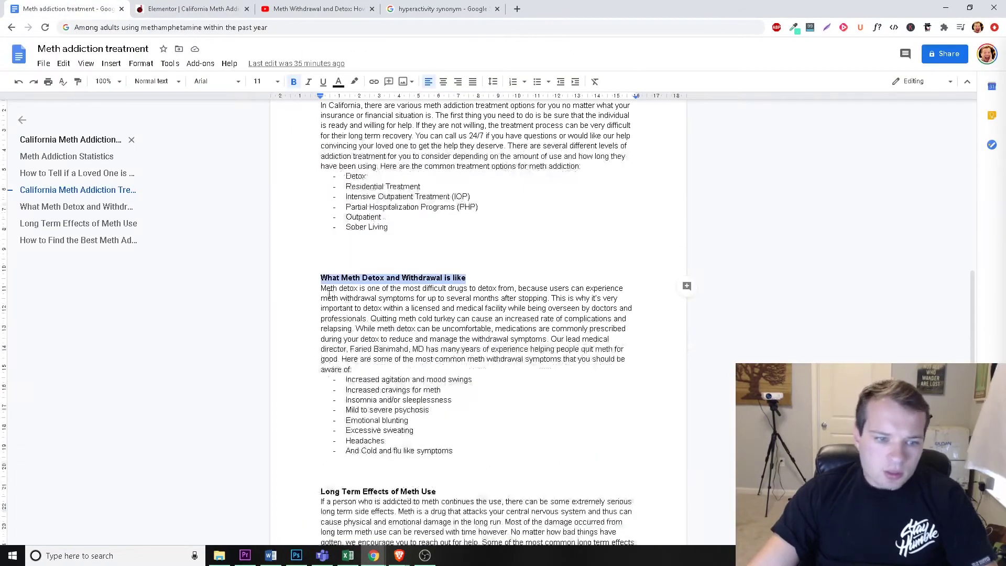
pyautogui.moveTo(321, 289); pyautogui.dragTo(458, 447)
pyautogui.hotkey('ctrl', 'c')
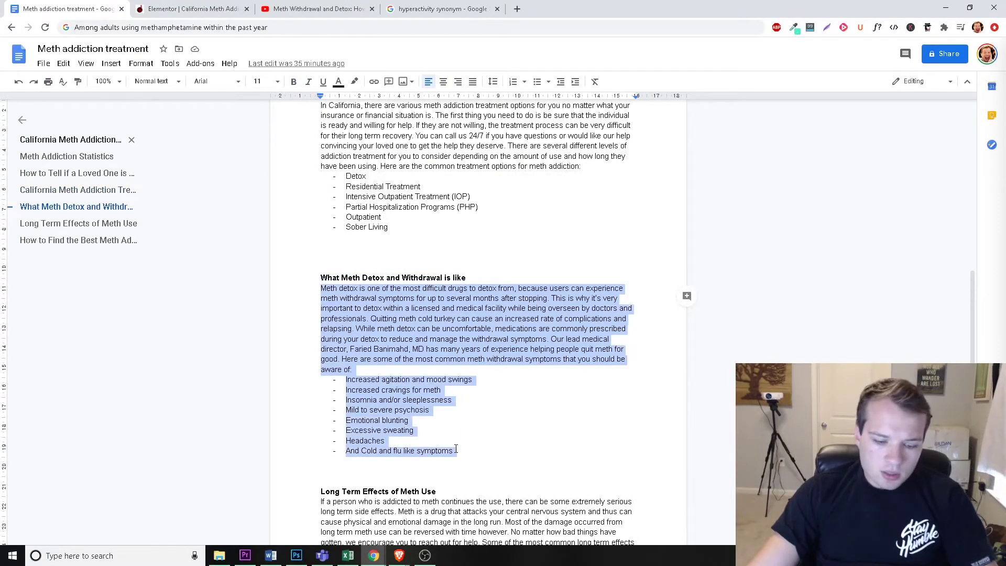
pyautogui.hotkey('ctrl', 'Tab')
pyautogui.click(701, 292)
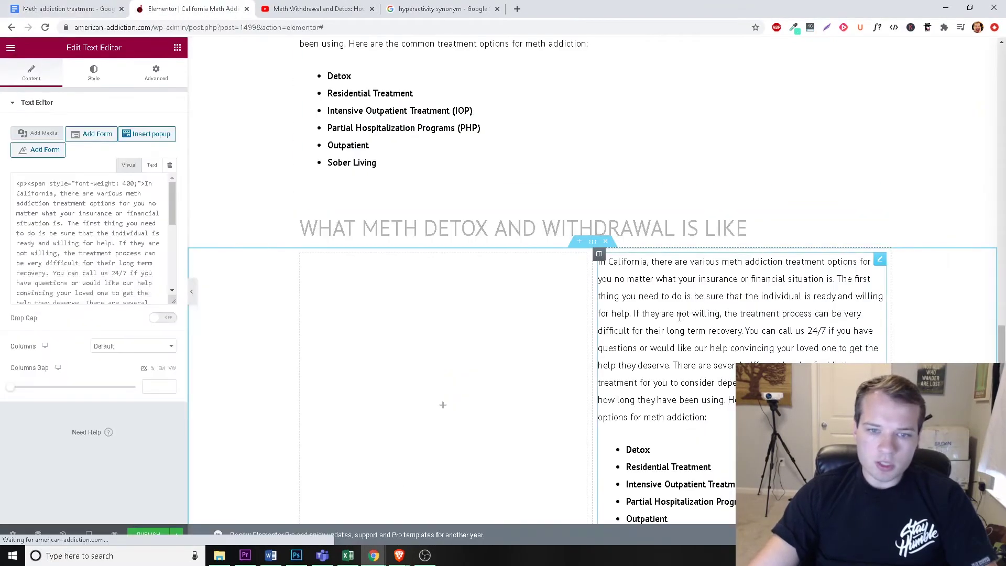
pyautogui.click(142, 271)
pyautogui.hotkey('ctrl', 'a')
pyautogui.hotkey('ctrl', 'v')
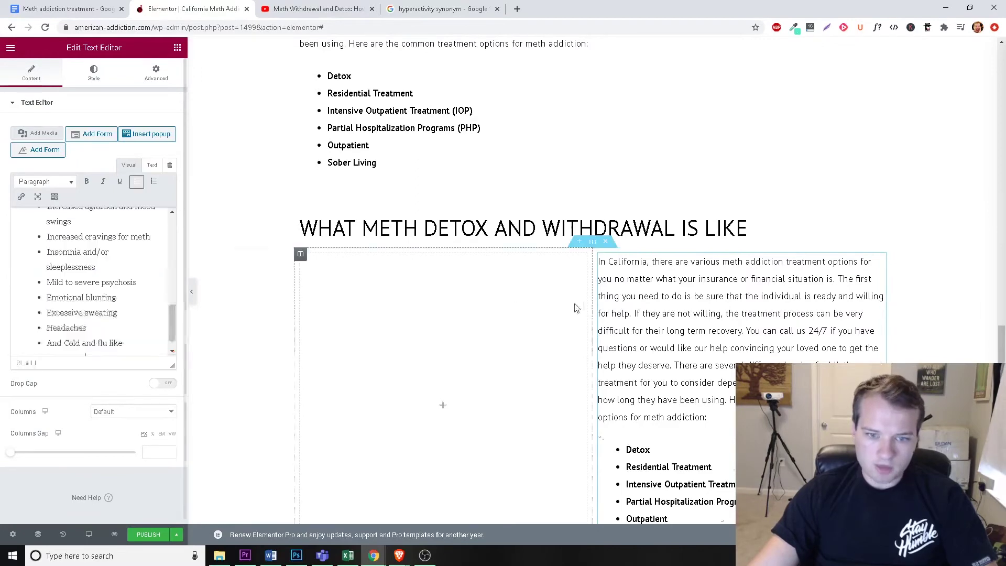
pyautogui.scroll(-4, 775, 334)
pyautogui.scroll(1, 639, 302)
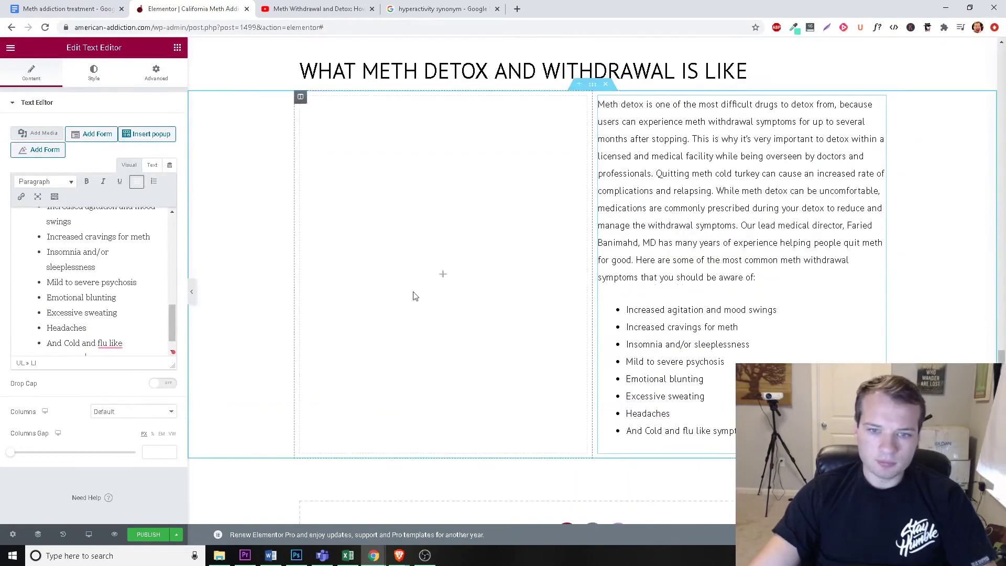
# Step: Make the whole withdrawal symptom list bold, from "Increased agitation and mood swings" to "And Cold and flu like symptoms"
pyautogui.scroll(-1, 128, 341)
pyautogui.moveTo(127, 341); pyautogui.dragTo(32, 266)
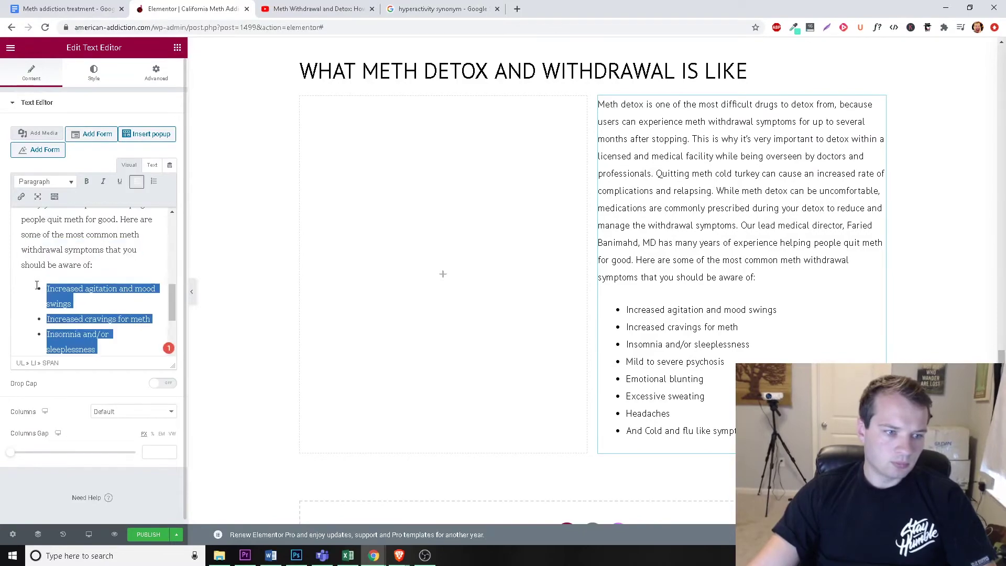
pyautogui.hotkey('ctrl', 'b')
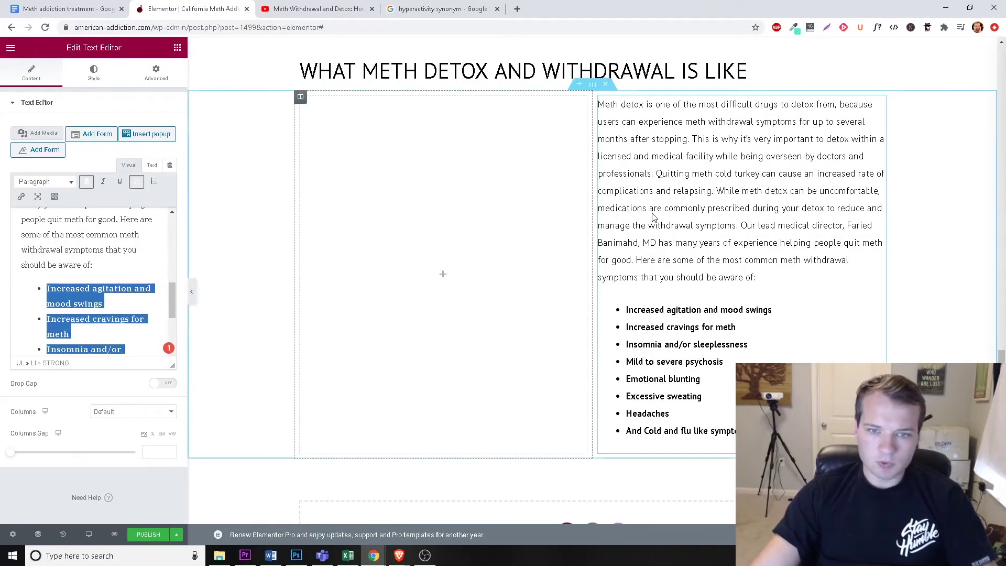
pyautogui.scroll(8, 655, 240)
pyautogui.scroll(-8, 655, 240)
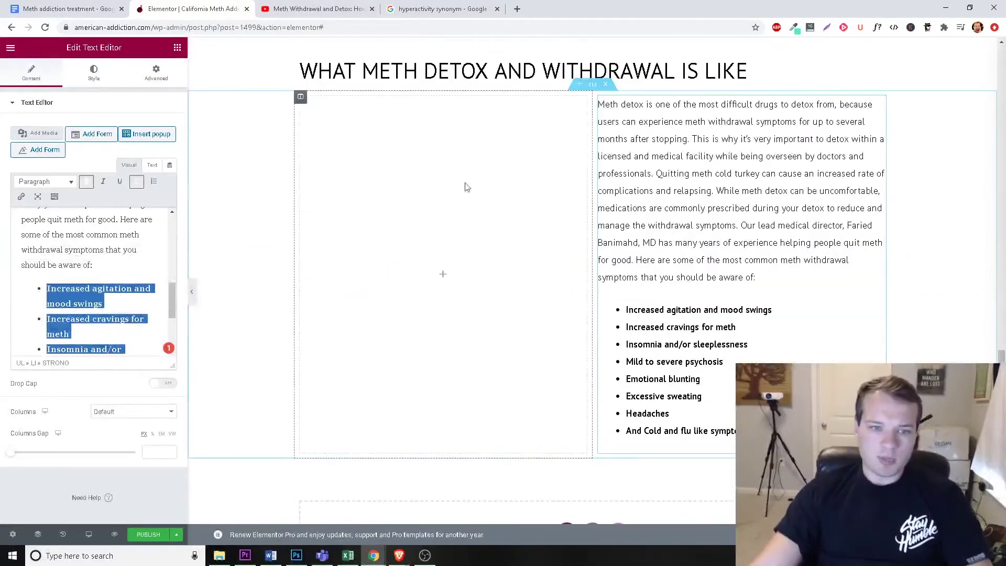
# Step: Add an Image widget to the empty left column beside the meth detox text
pyautogui.click(177, 48)
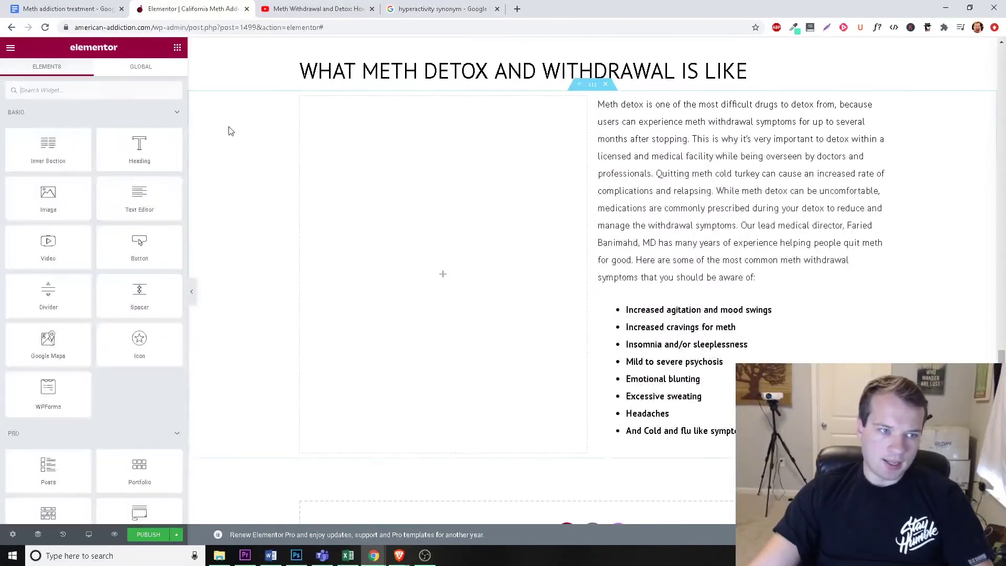
pyautogui.moveTo(450, 225); pyautogui.dragTo(430, 264)
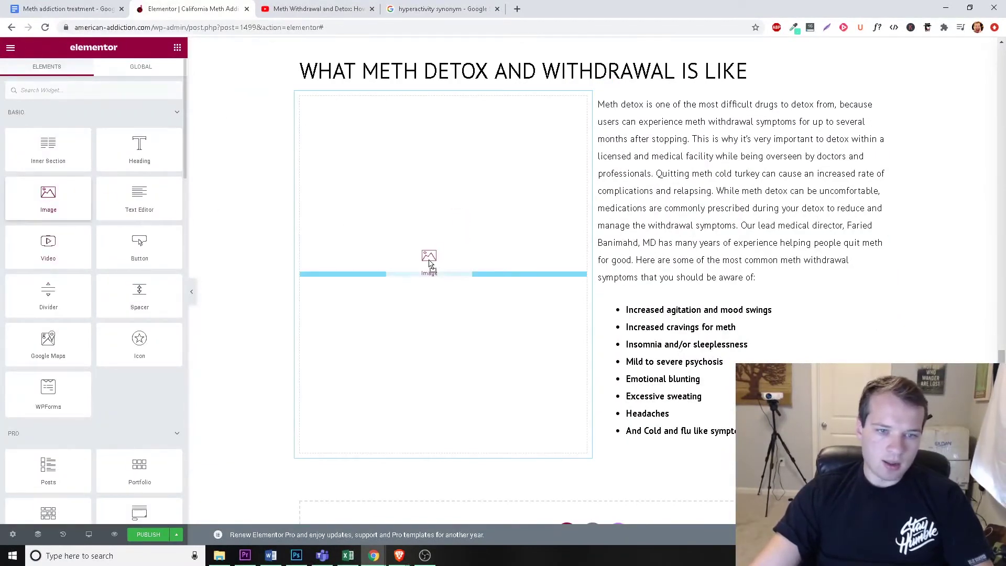
pyautogui.moveTo(235, 177); pyautogui.dragTo(234, 177)
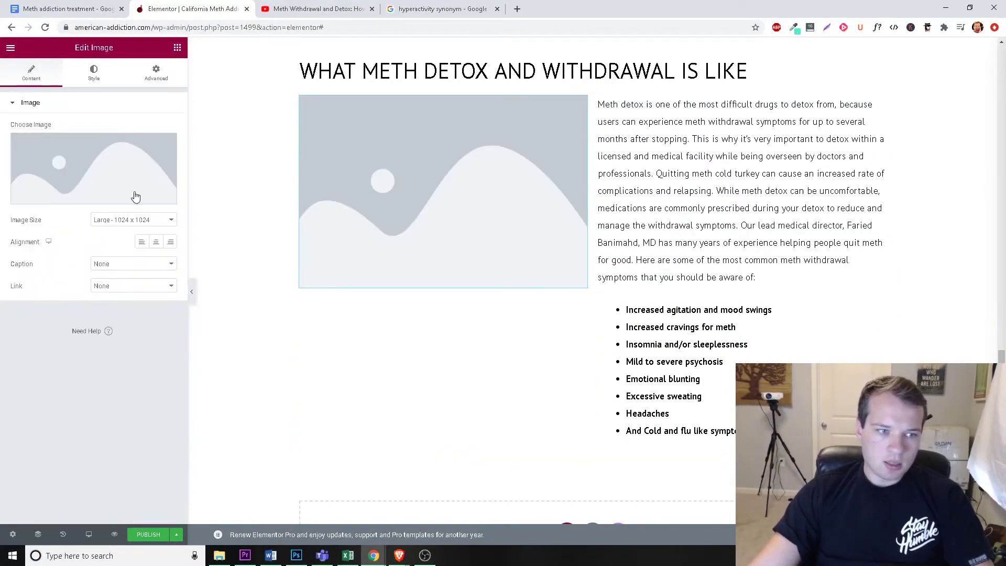
# Step: Insert the "How Addiction Affects Your Brain" picture, addiction-affects-compressor.png, from the media library into the Image widget
pyautogui.click(543, 255)
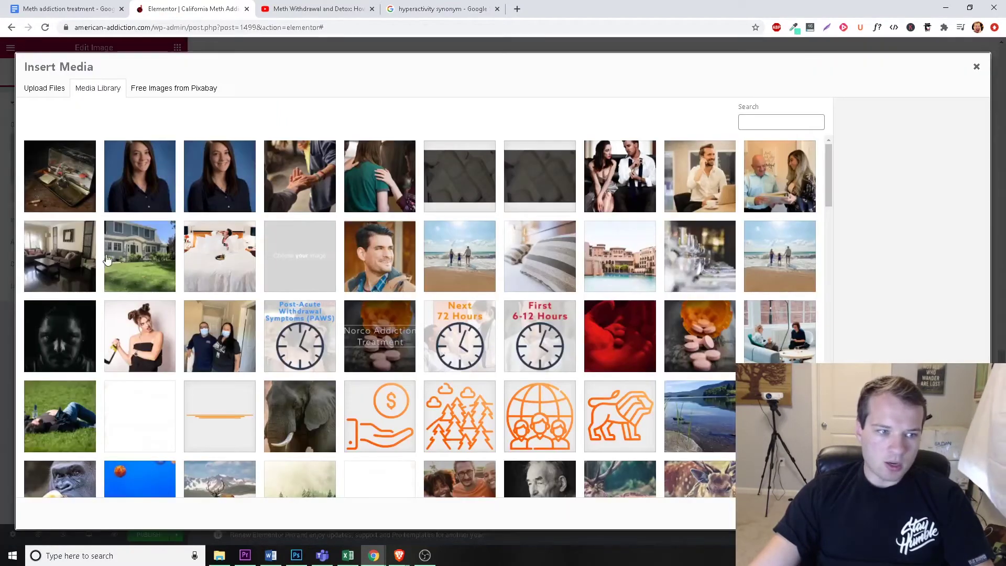
pyautogui.click(620, 330)
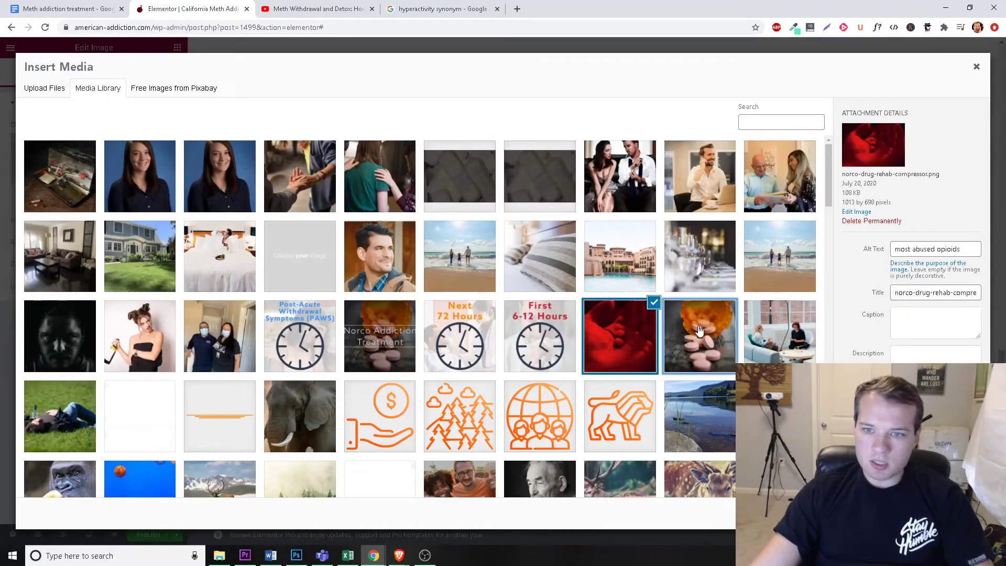
pyautogui.click(680, 333)
pyautogui.scroll(-2, 703, 319)
pyautogui.scroll(-10, 720, 322)
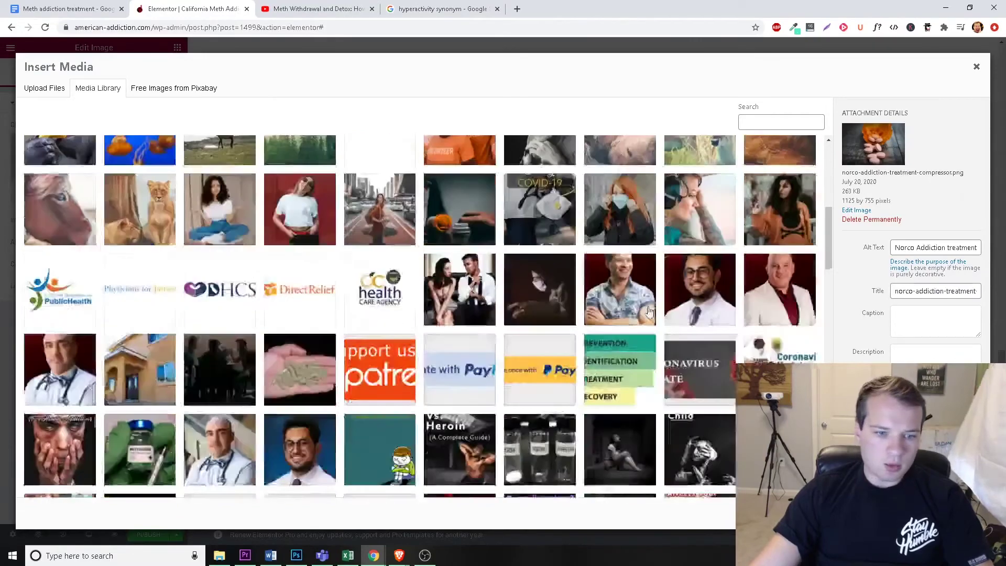
pyautogui.scroll(-4, 522, 303)
pyautogui.scroll(3, 524, 304)
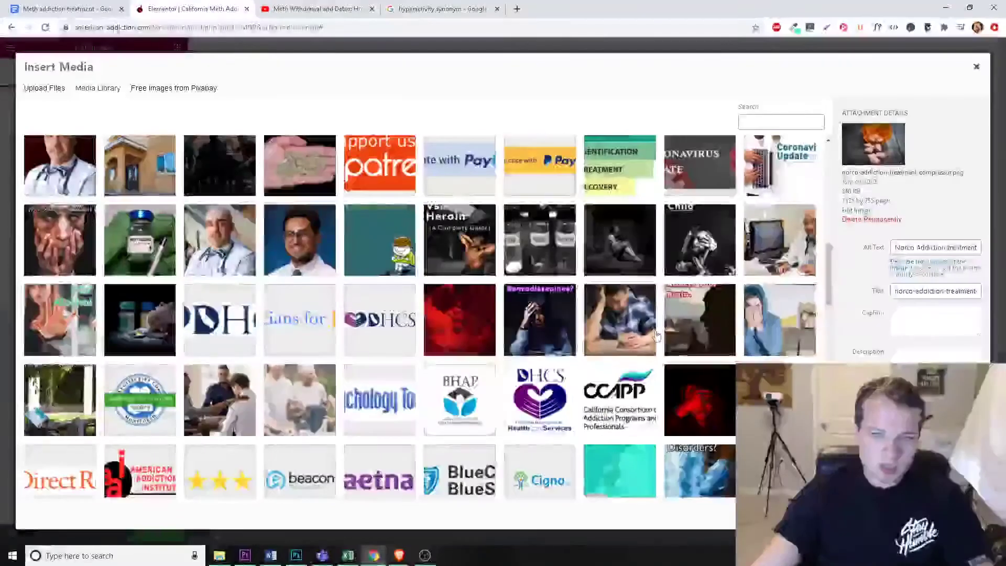
pyautogui.click(705, 398)
pyautogui.click(694, 320)
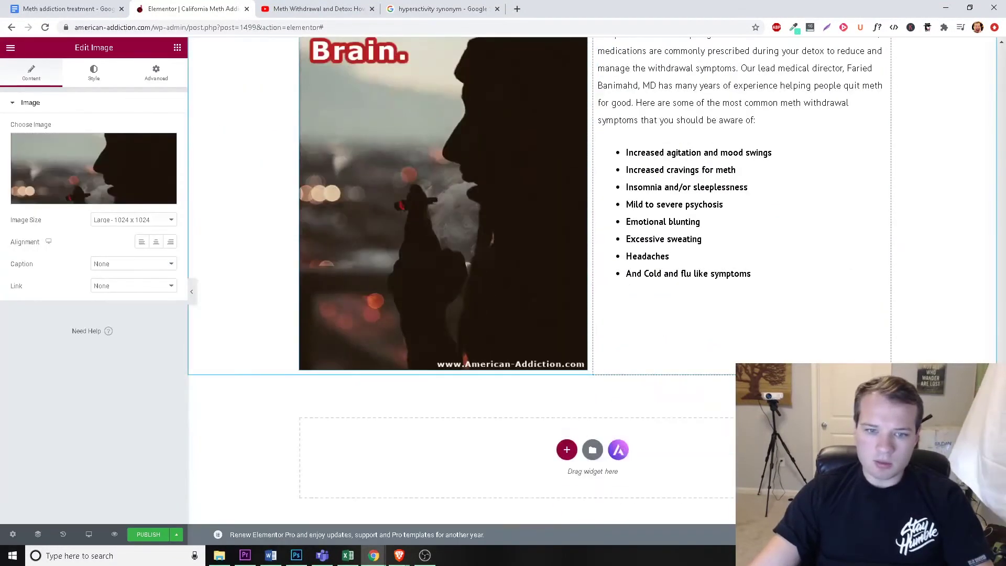
# Step: Narrow the image column to give the meth detox text more width, and check the picture's attachment details in the media library
pyautogui.scroll(-3, 598, 262)
pyautogui.scroll(2, 597, 263)
pyautogui.moveTo(593, 264); pyautogui.dragTo(511, 273)
pyautogui.scroll(3, 906, 293)
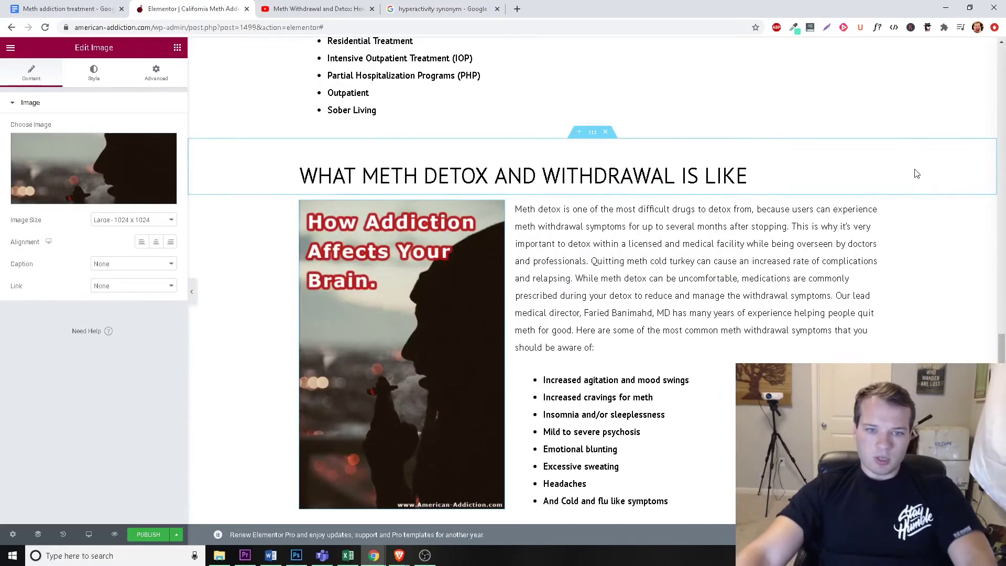
pyautogui.scroll(5, 912, 210)
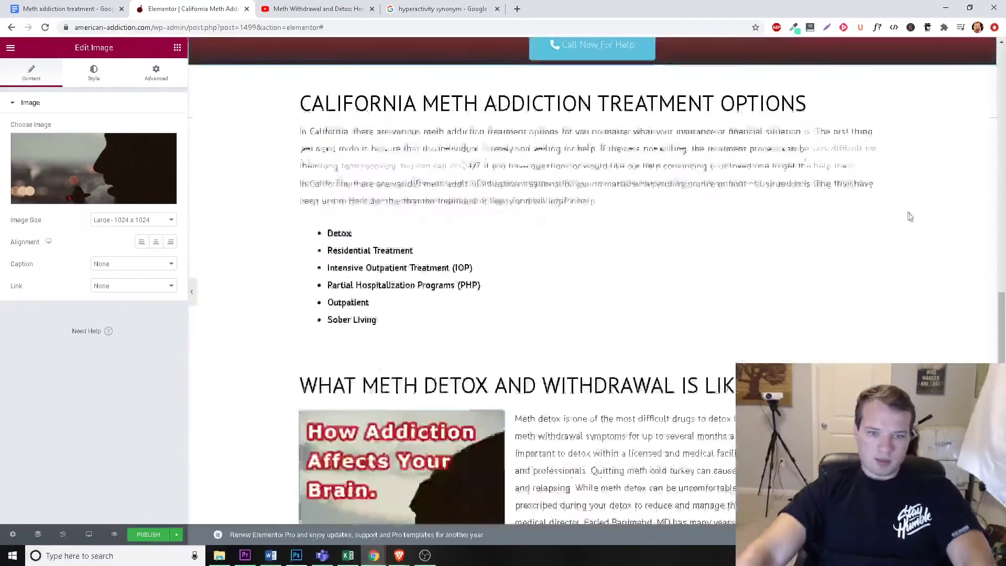
pyautogui.scroll(-6, 902, 225)
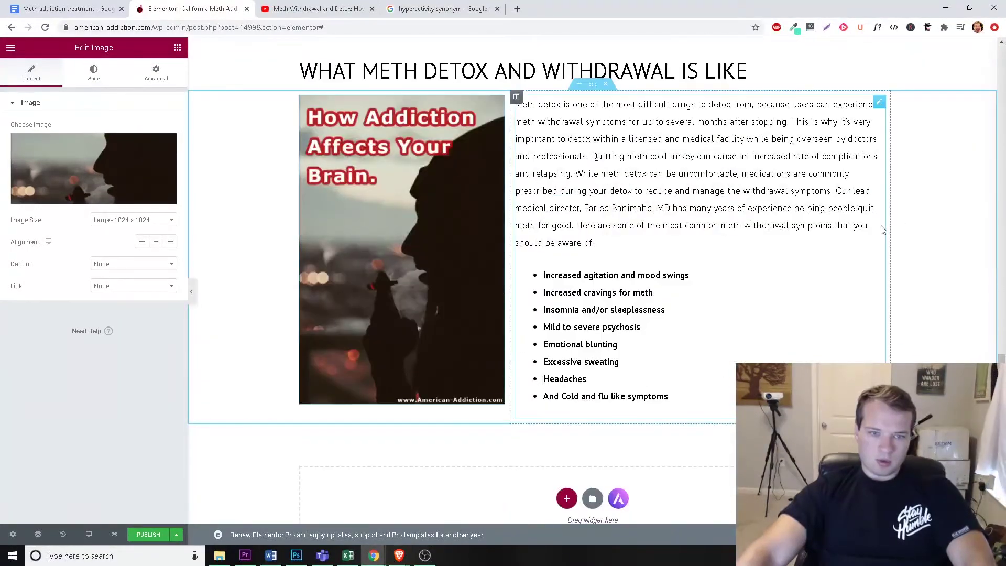
pyautogui.click(94, 173)
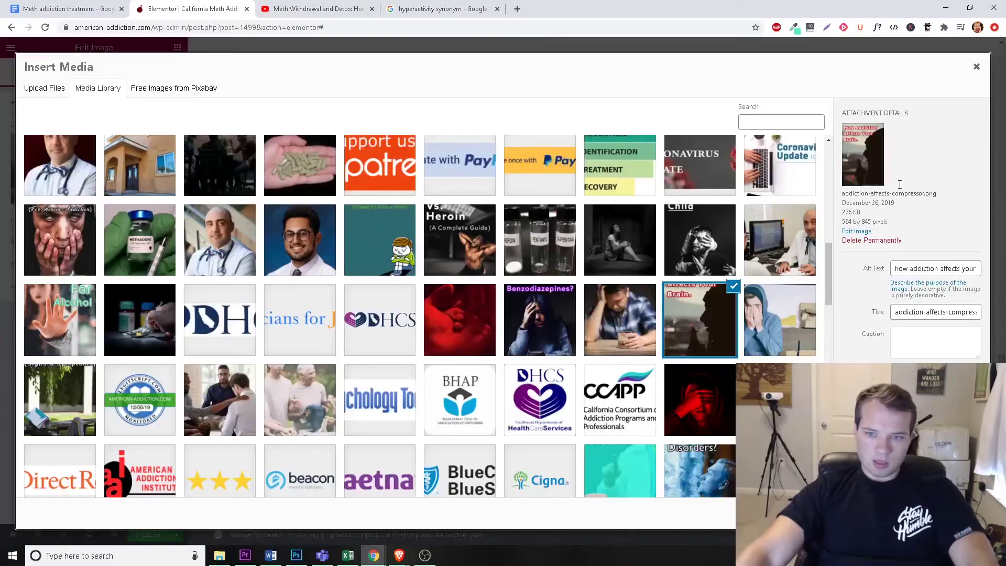
pyautogui.click(976, 67)
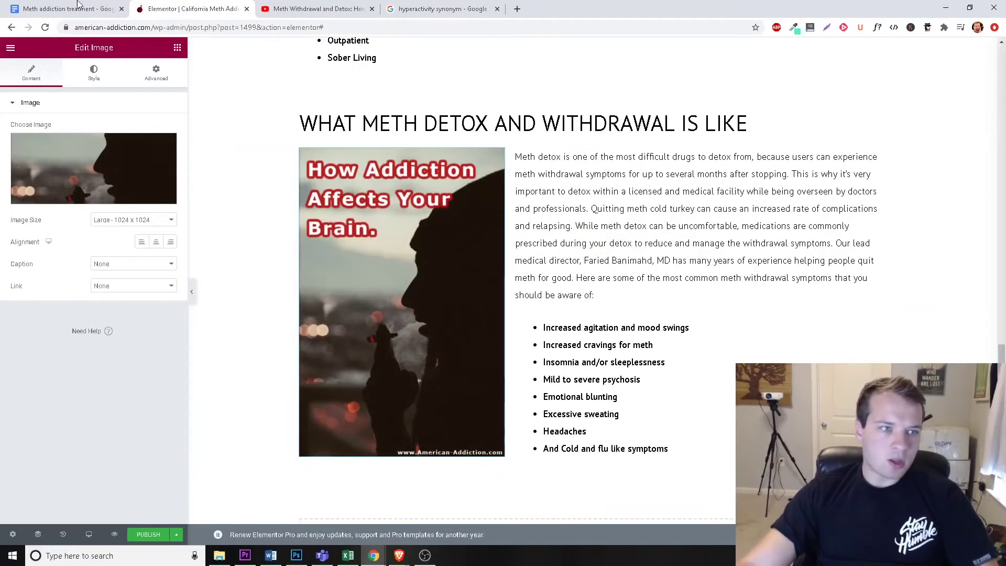
# Step: Copy the heading "Long Term Effects of Meth Use" from the Google Docs article
pyautogui.hotkey('ctrl', 'shift', 'Tab')
pyautogui.scroll(-7, 470, 333)
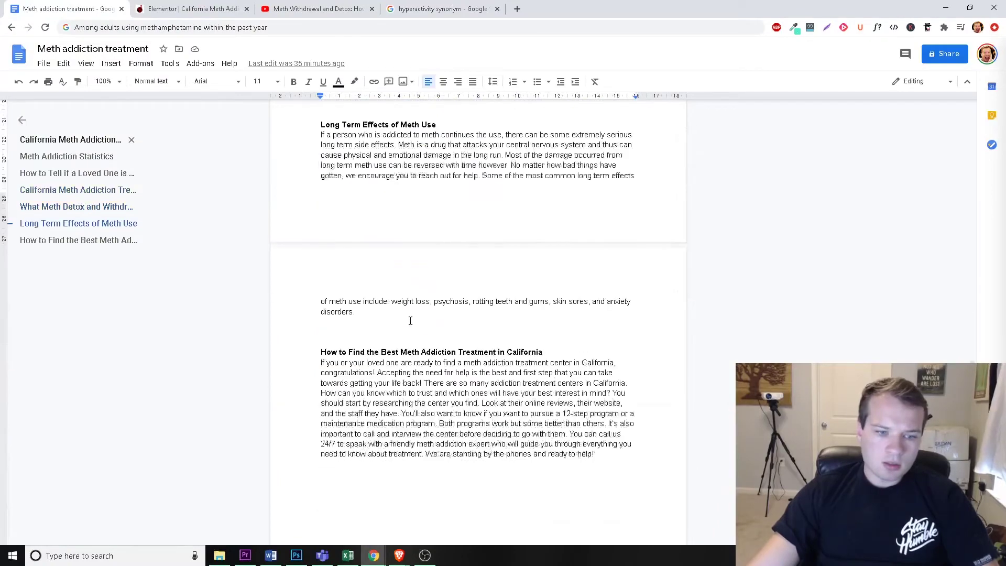
pyautogui.scroll(5, 338, 287)
pyautogui.tripleClick(333, 387)
pyautogui.hotkey('ctrl', 'c')
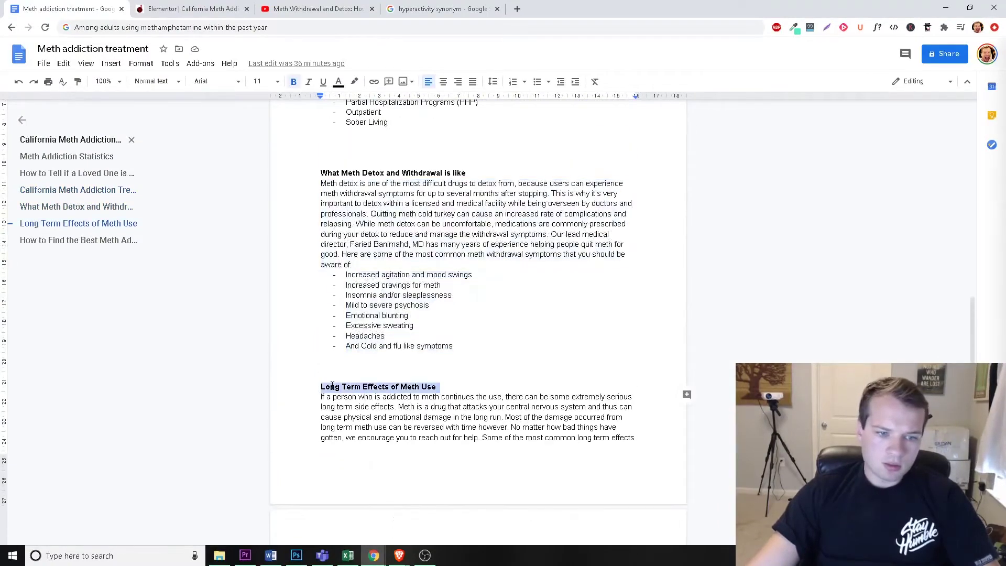
# Step: In Elementor, duplicate the "California Meth Addiction Treatment Options" section and move the copy below the meth detox section
pyautogui.click(231, 4)
pyautogui.scroll(-5, 461, 292)
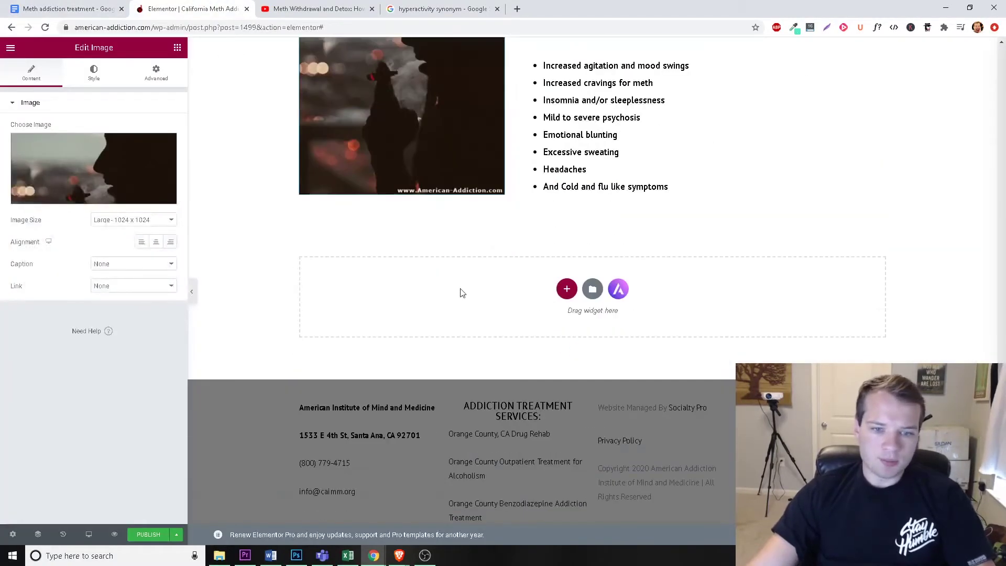
pyautogui.scroll(10, 487, 229)
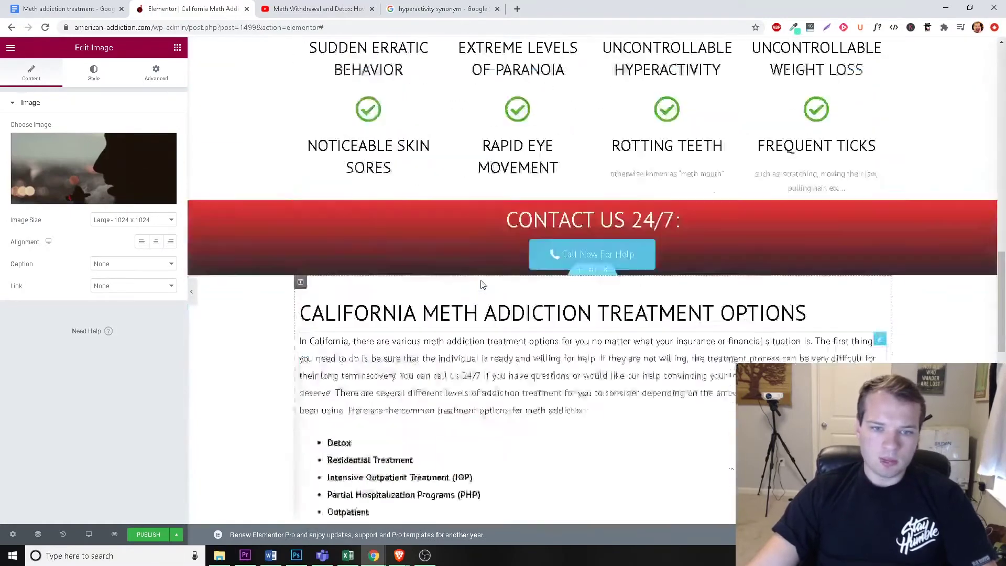
pyautogui.rightClick(593, 166)
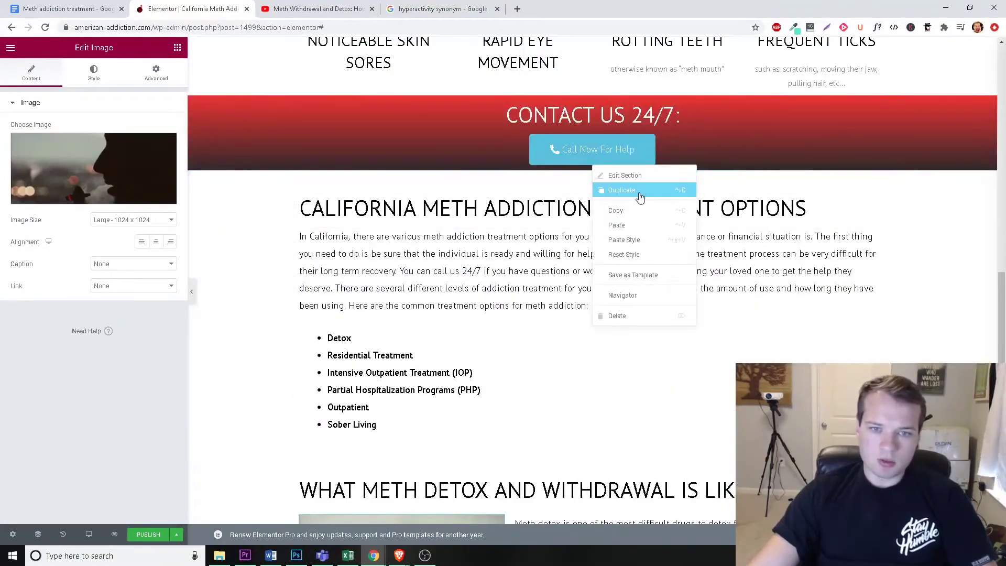
pyautogui.click(637, 174)
pyautogui.hotkey('ctrl', 'd')
pyautogui.moveTo(592, 447); pyautogui.dragTo(623, 236)
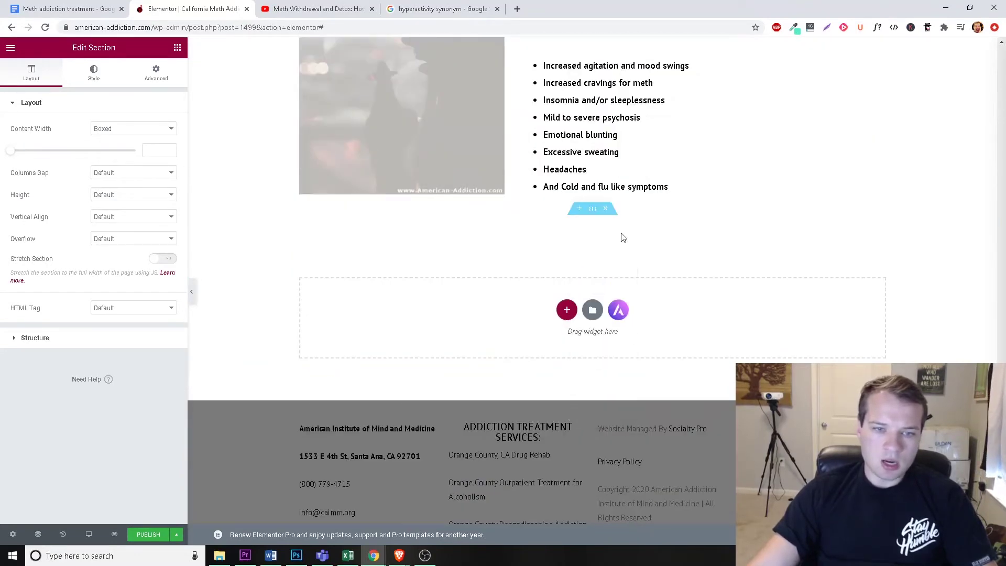
# Step: Retitle the copied section "Long Term Effects of Meth Use" and replace its body text with the matching paragraph from the Google Docs article
pyautogui.click(577, 252)
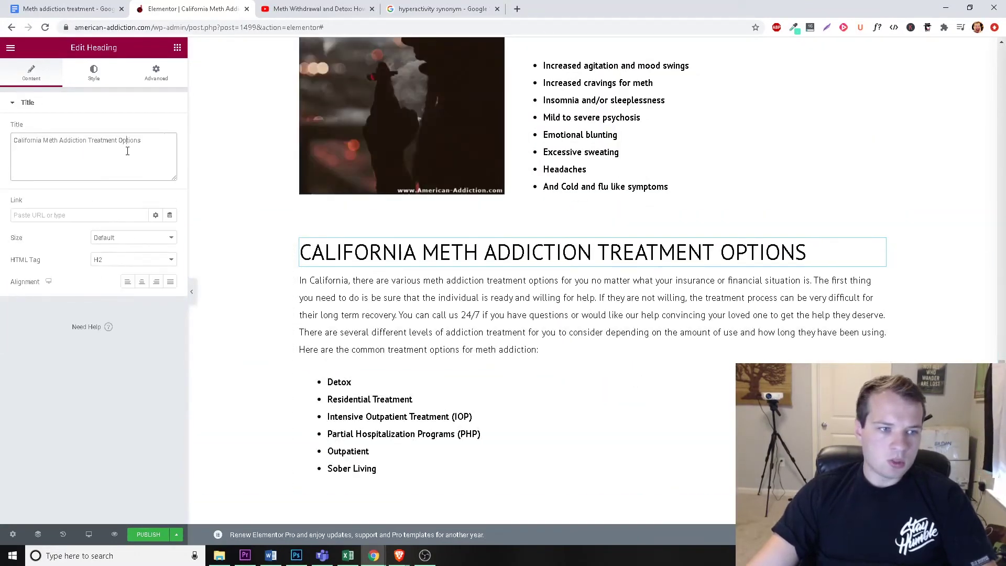
pyautogui.hotkey('ctrl', 'v')
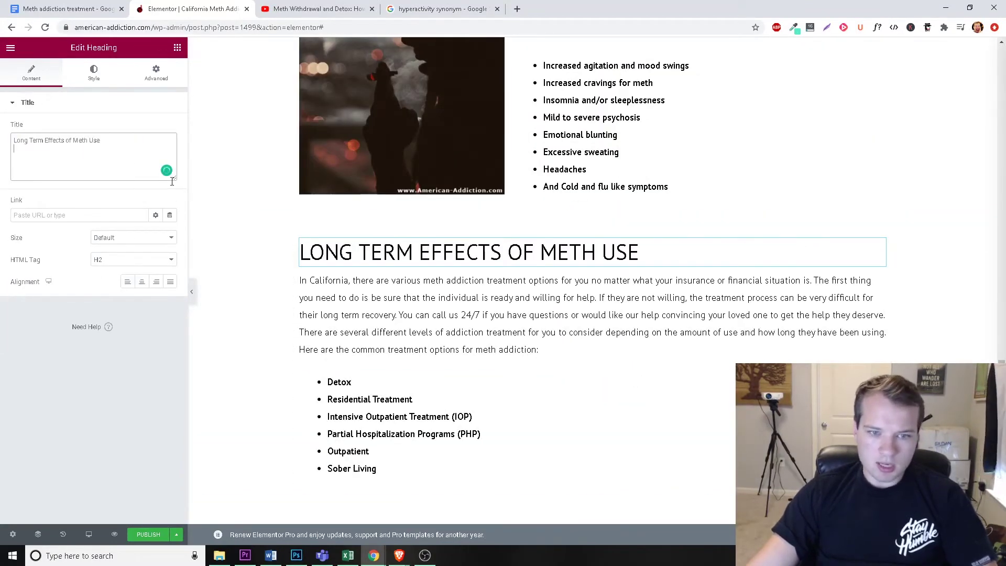
pyautogui.click(87, 6)
pyautogui.moveTo(339, 401); pyautogui.dragTo(356, 260)
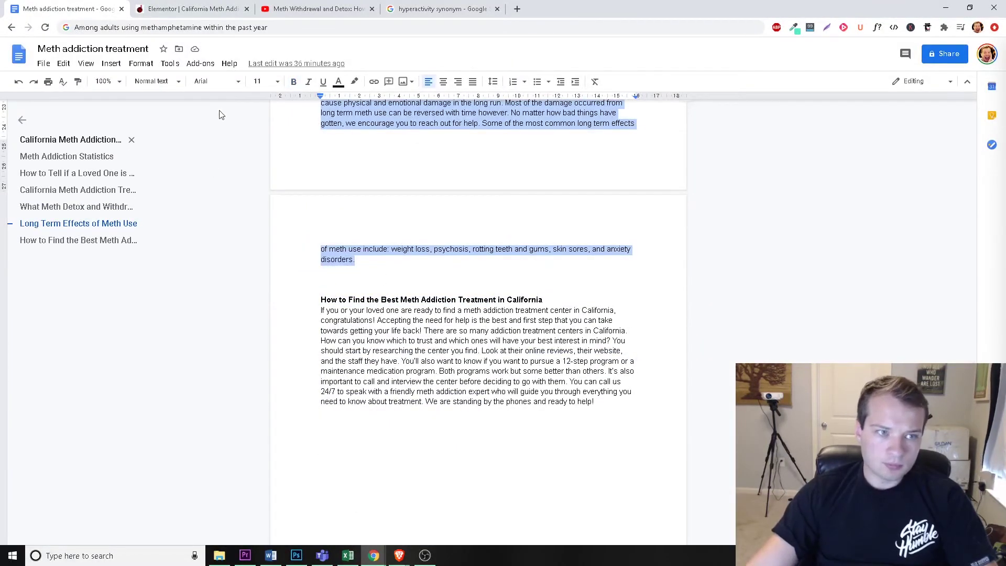
pyautogui.click(164, 5)
pyautogui.click(572, 313)
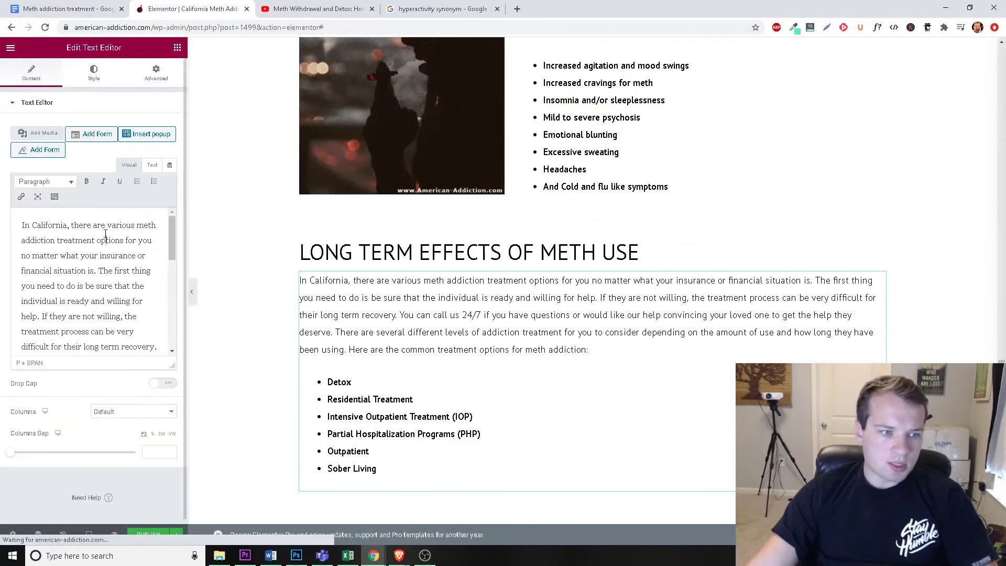
pyautogui.click(120, 250)
pyautogui.hotkey('ctrl', 'a')
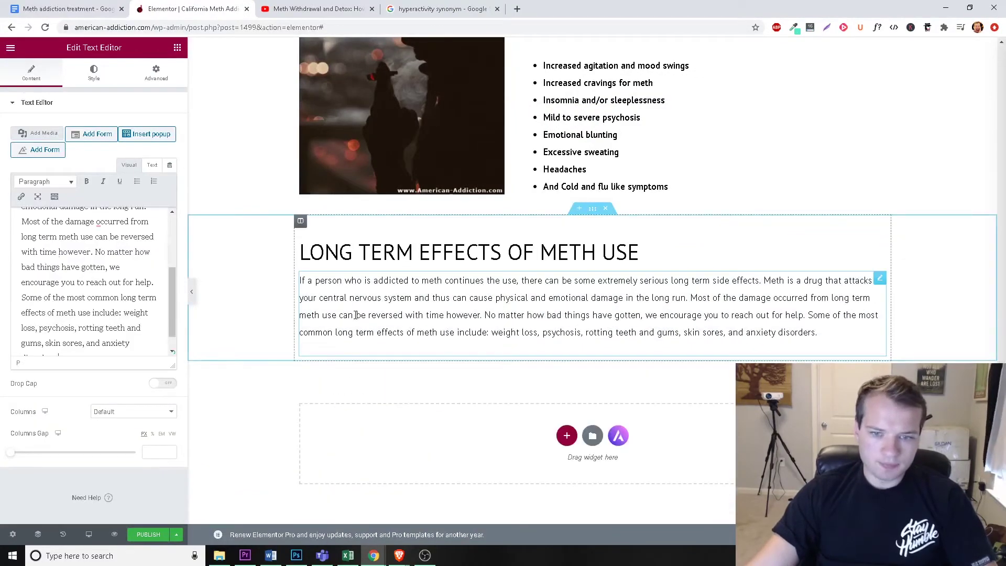
# Step: Duplicate the red "Contact Us 24/7" banner section and move the copy below the "Long Term Effects of Meth Use" section
pyautogui.scroll(2, 672, 330)
pyautogui.scroll(-3, 628, 325)
pyautogui.scroll(8, 568, 318)
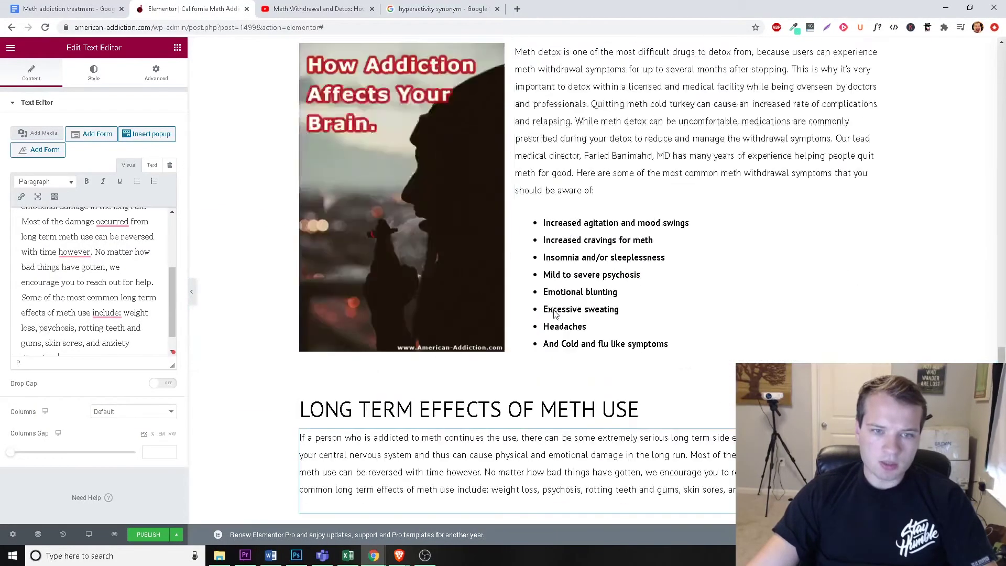
pyautogui.scroll(8, 569, 318)
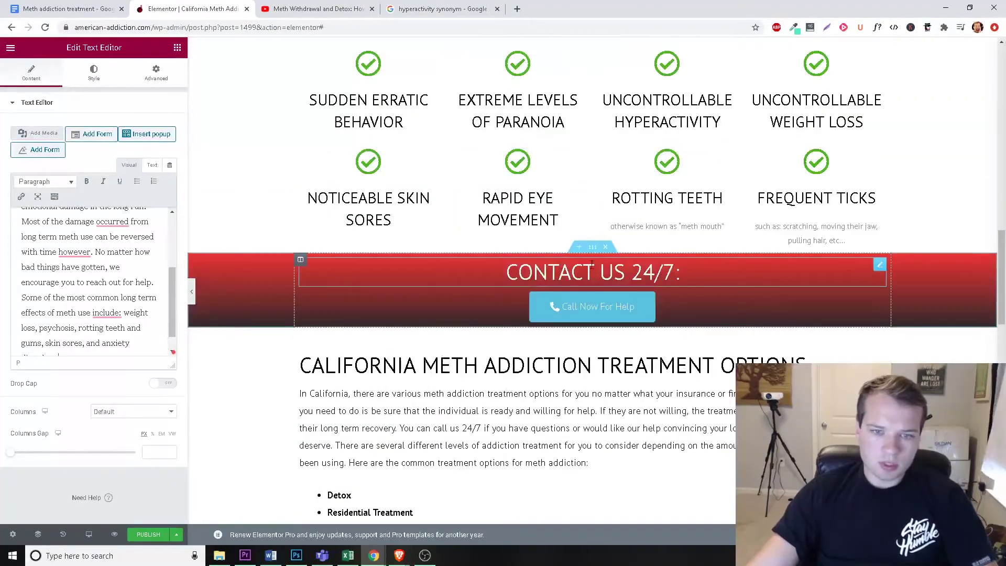
pyautogui.rightClick(592, 247)
pyautogui.click(627, 275)
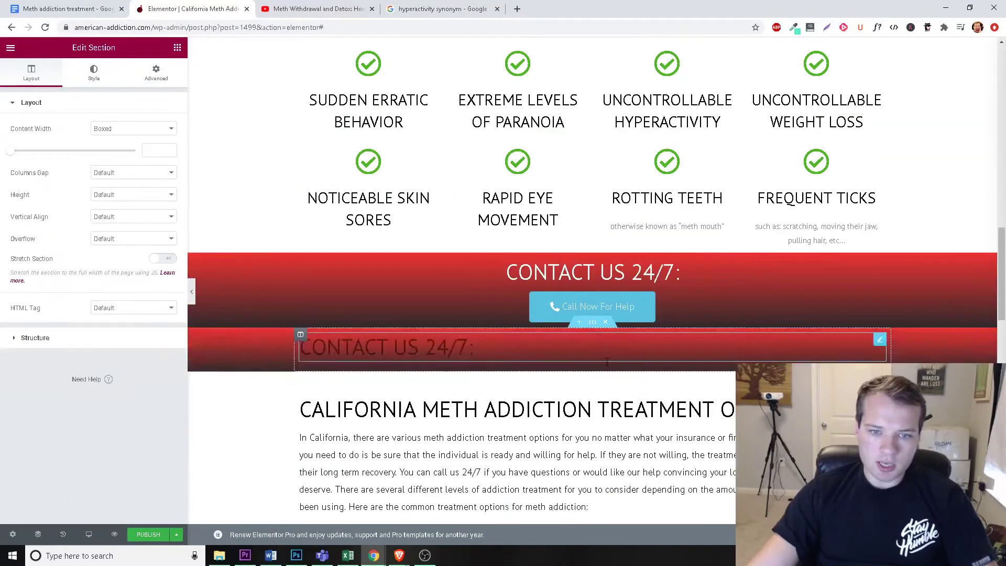
pyautogui.moveTo(592, 322)
pyautogui.mouseDown()
pyautogui.moveTo(592, 346)
pyautogui.moveTo(575, 341)
pyautogui.moveTo(555, 307)
pyautogui.moveTo(583, 327)
pyautogui.mouseUp()
pyautogui.scroll(-10, 592, 346)
pyautogui.scroll(-6, 575, 341)
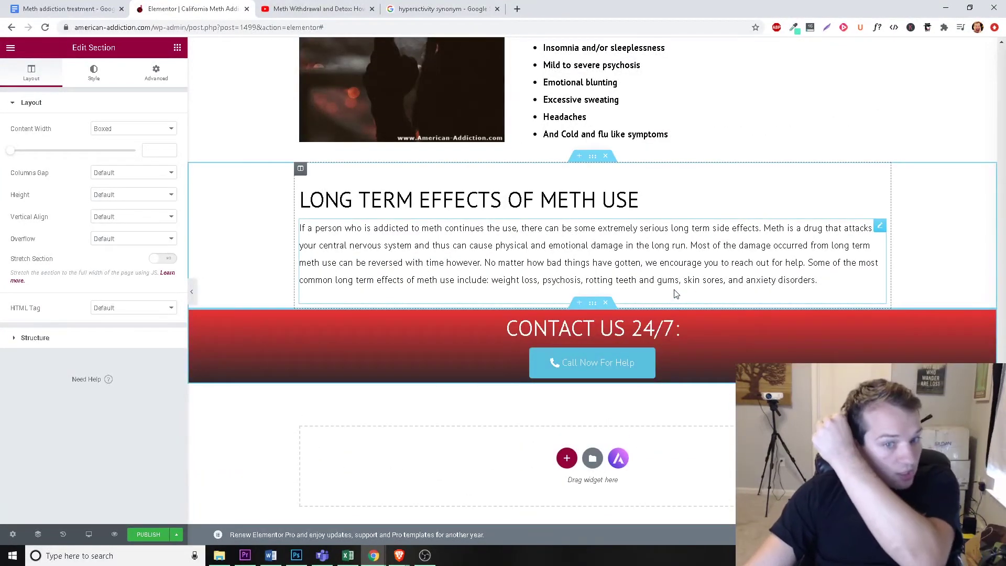
# Step: Switch to the Google Docs article and select the heading "How to Find the Best Meth Addiction Treatment in California"
pyautogui.scroll(20, 704, 303)
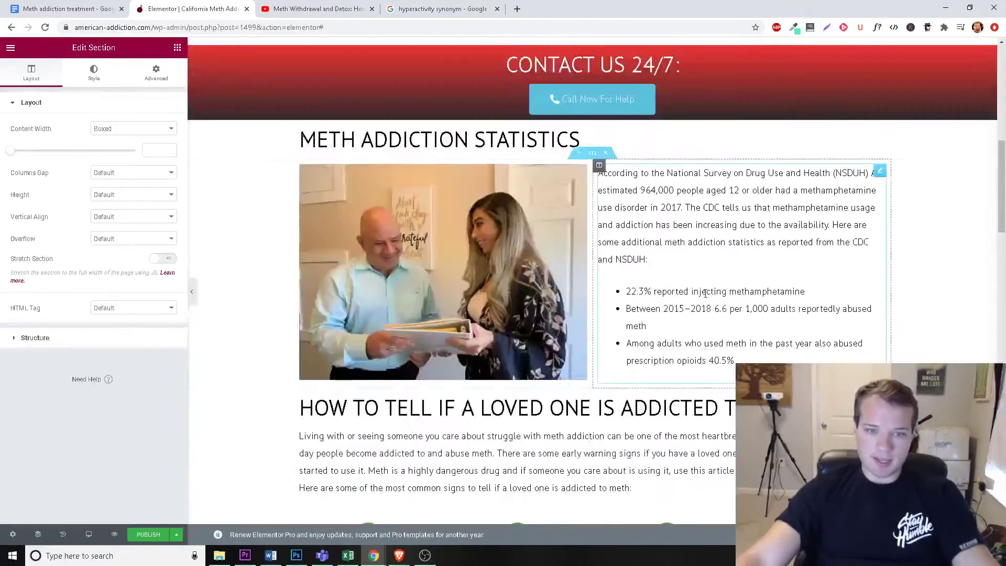
pyautogui.scroll(5, 649, 284)
pyautogui.hotkey('ctrl', '1')
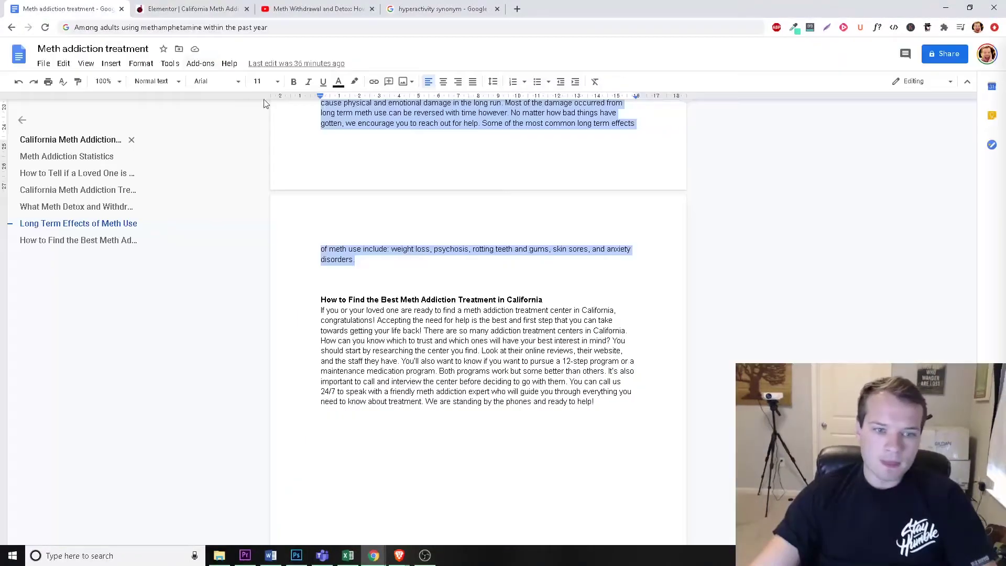
pyautogui.moveTo(320, 300); pyautogui.dragTo(531, 301)
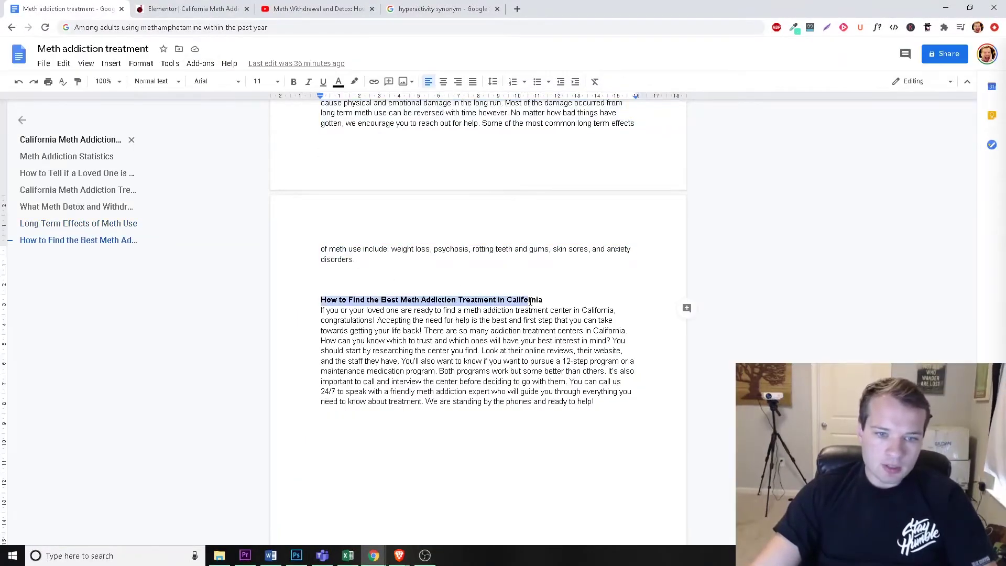
# Step: Back in Elementor, duplicate the two-column meth detox section with the picture and move the copy below the last "Contact Us 24/7" banner
pyautogui.click(198, 6)
pyautogui.scroll(-15, 469, 246)
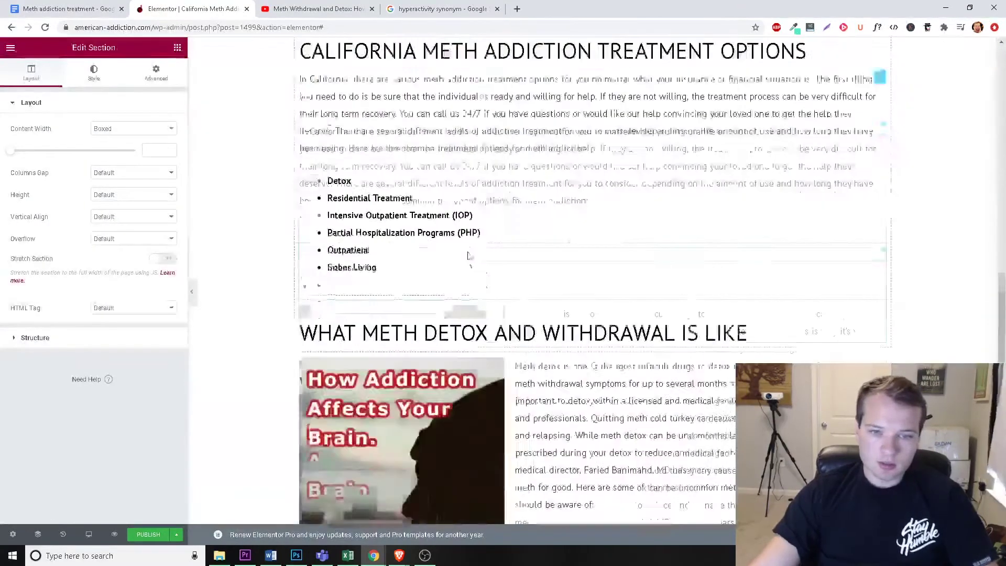
pyautogui.scroll(-10, 468, 255)
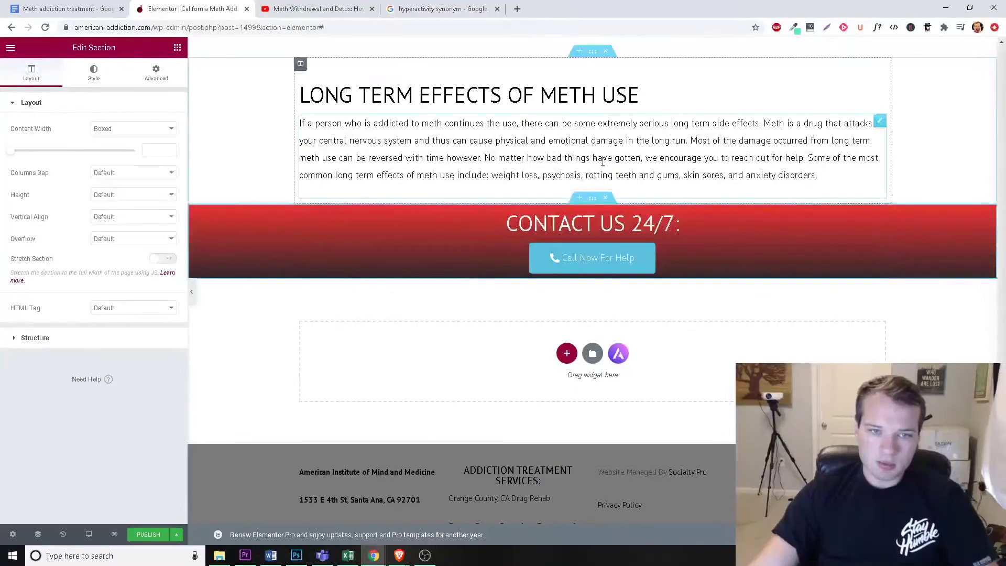
pyautogui.scroll(1, 603, 161)
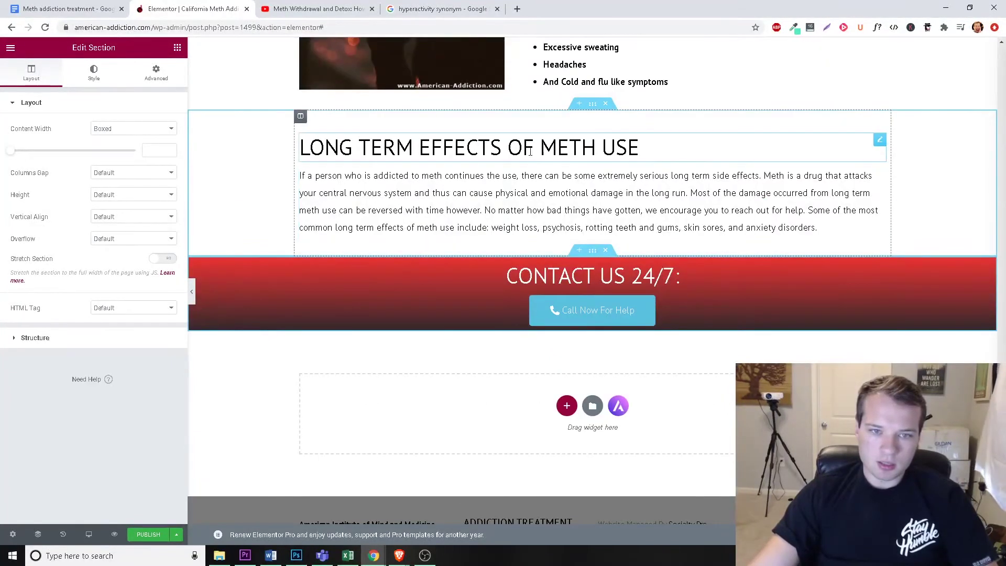
pyautogui.scroll(7, 603, 209)
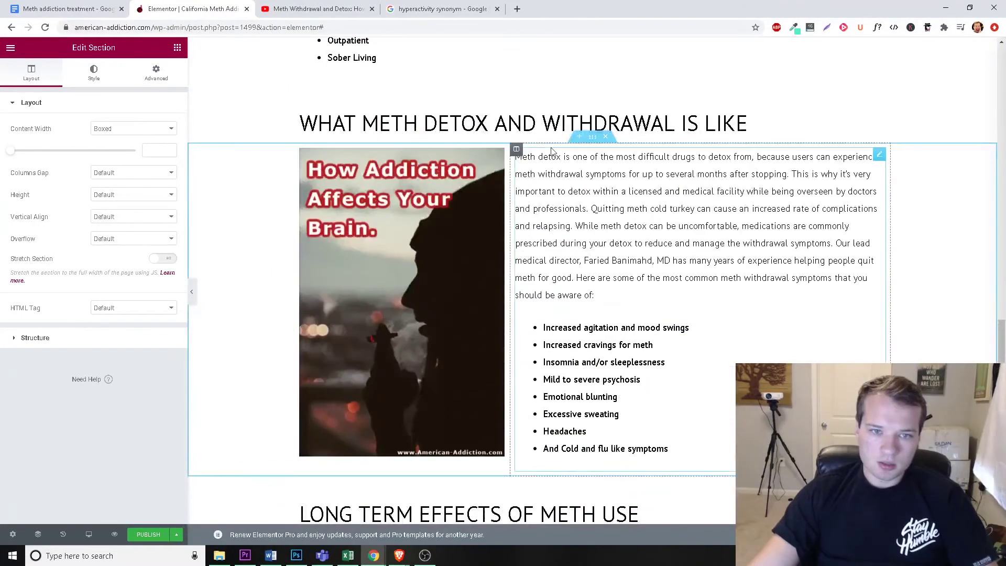
pyautogui.rightClick(592, 140)
pyautogui.click(627, 167)
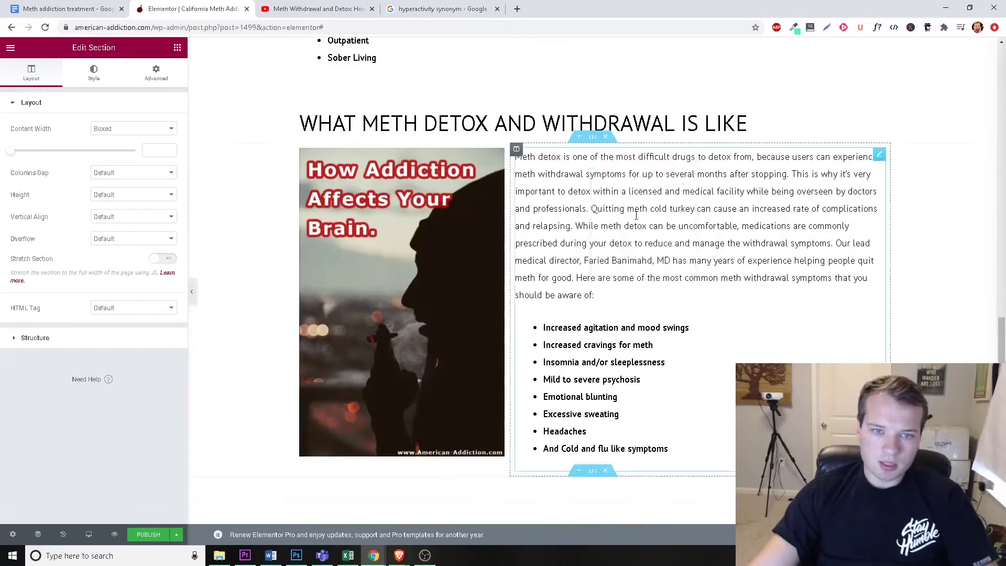
pyautogui.scroll(-4, 602, 235)
pyautogui.moveTo(592, 265); pyautogui.dragTo(595, 229)
pyautogui.scroll(-6, 595, 229)
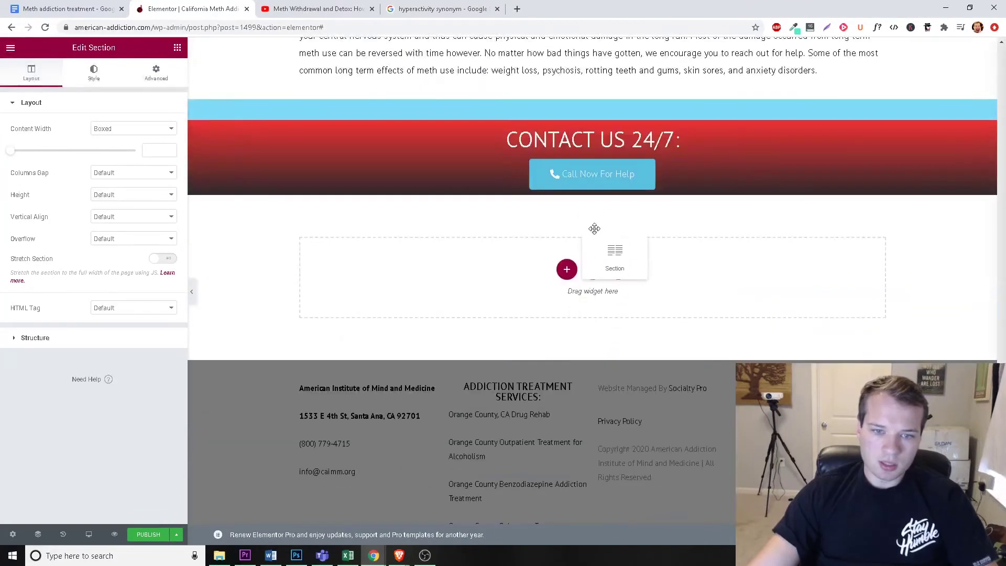
pyautogui.moveTo(561, 313); pyautogui.dragTo(577, 179)
pyautogui.moveTo(644, 227); pyautogui.dragTo(655, 236)
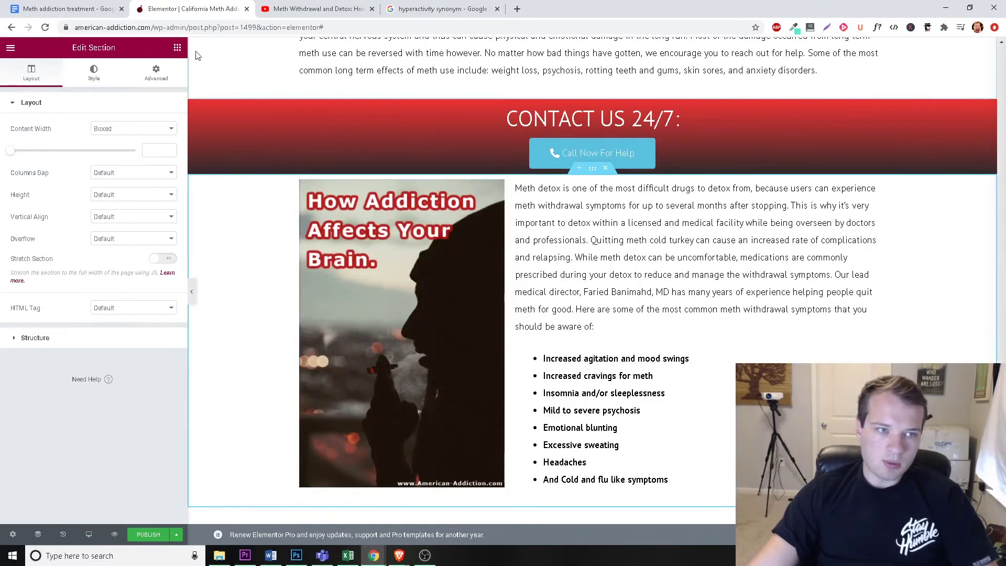
# Step: Add a WPForms widget above the picture in the copied section's left column and set it to the Contact Us form
pyautogui.click(177, 48)
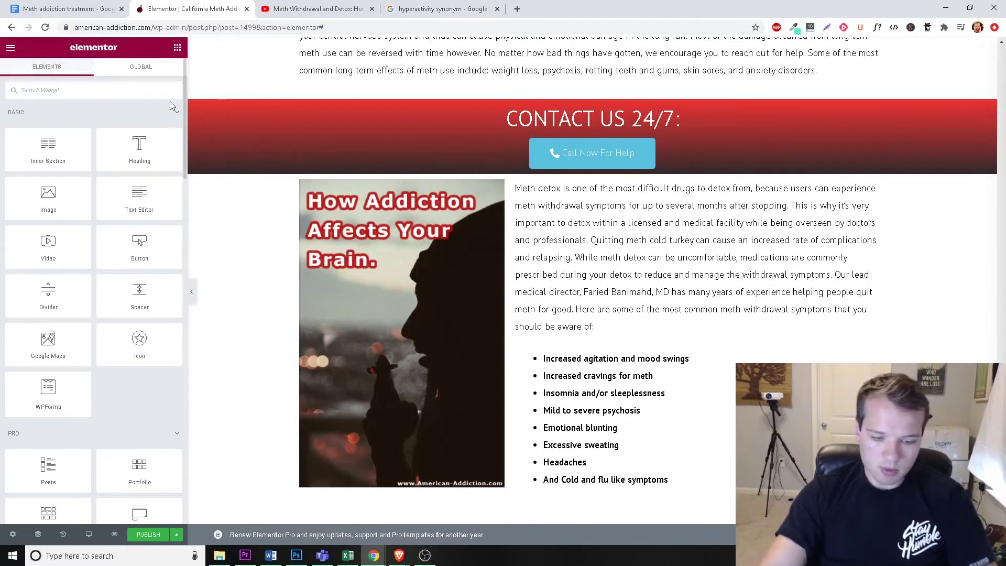
pyautogui.write('form')
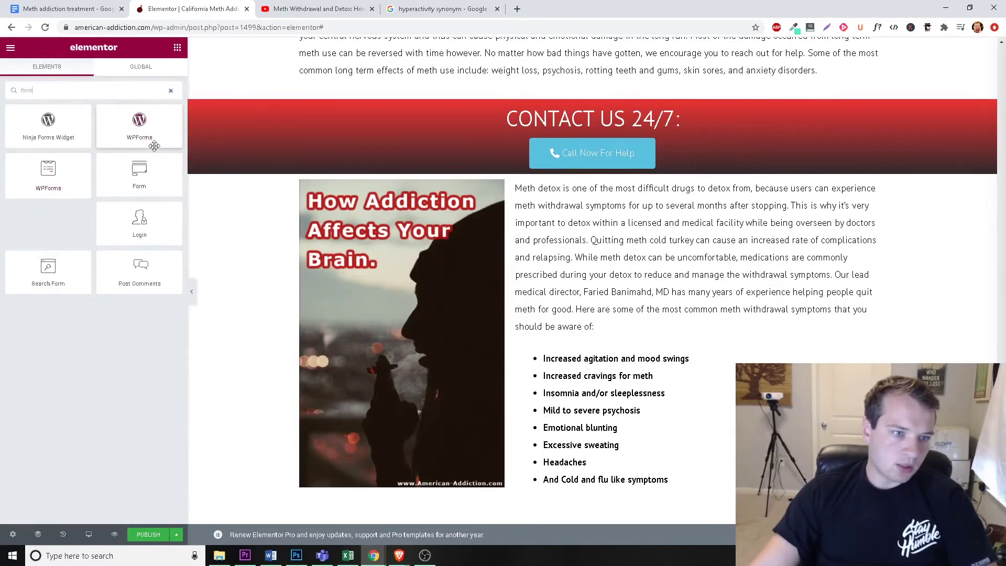
pyautogui.moveTo(60, 171); pyautogui.dragTo(403, 194)
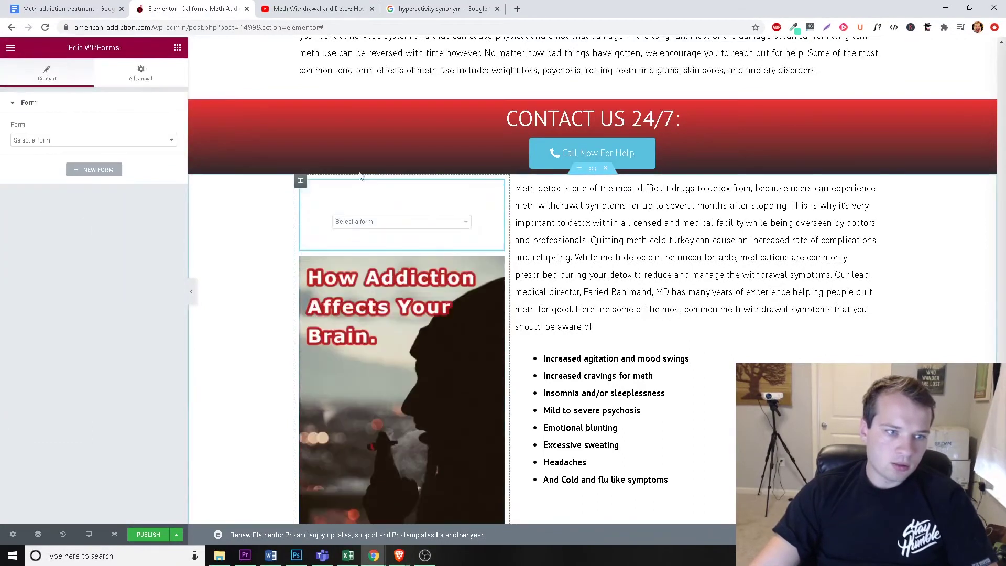
pyautogui.click(111, 141)
pyautogui.click(82, 161)
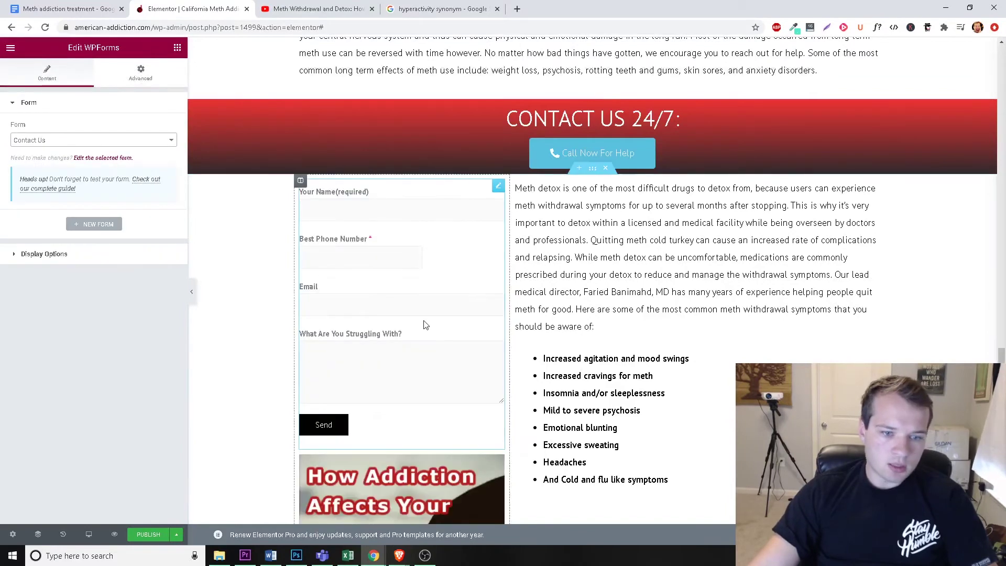
# Step: Delete the "How Addiction Affects Your Brain" picture beneath the contact form
pyautogui.scroll(-1, 463, 352)
pyautogui.rightClick(500, 408)
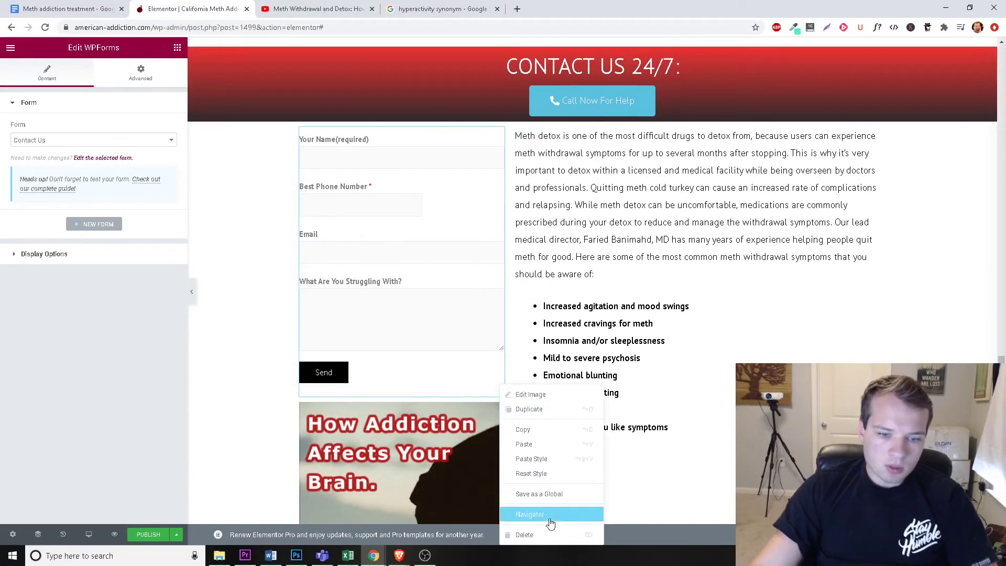
pyautogui.click(545, 535)
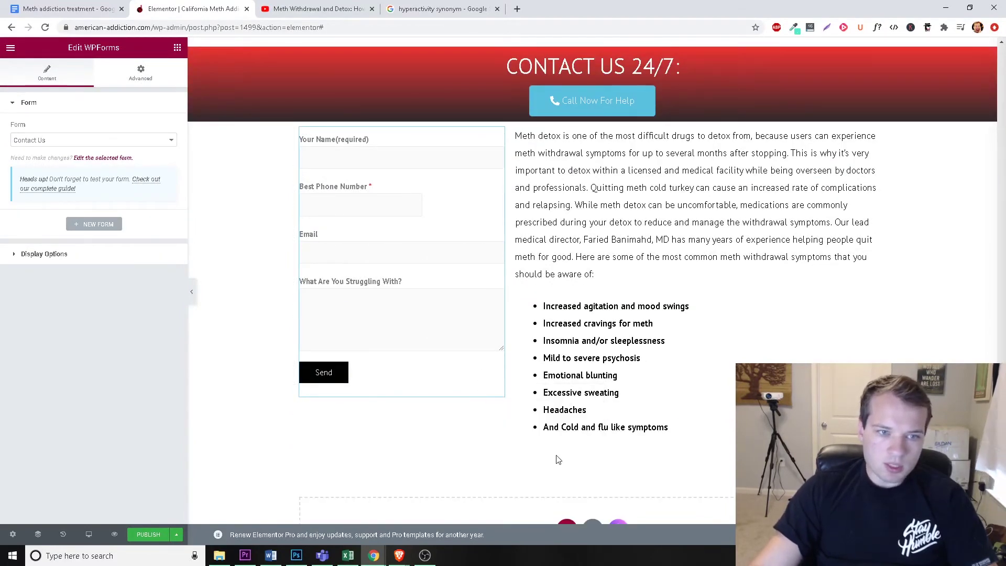
# Step: Copy the heading "How to Find the Best Meth Addiction Treatment in California" from the Google Docs article
pyautogui.click(583, 198)
pyautogui.click(50, 9)
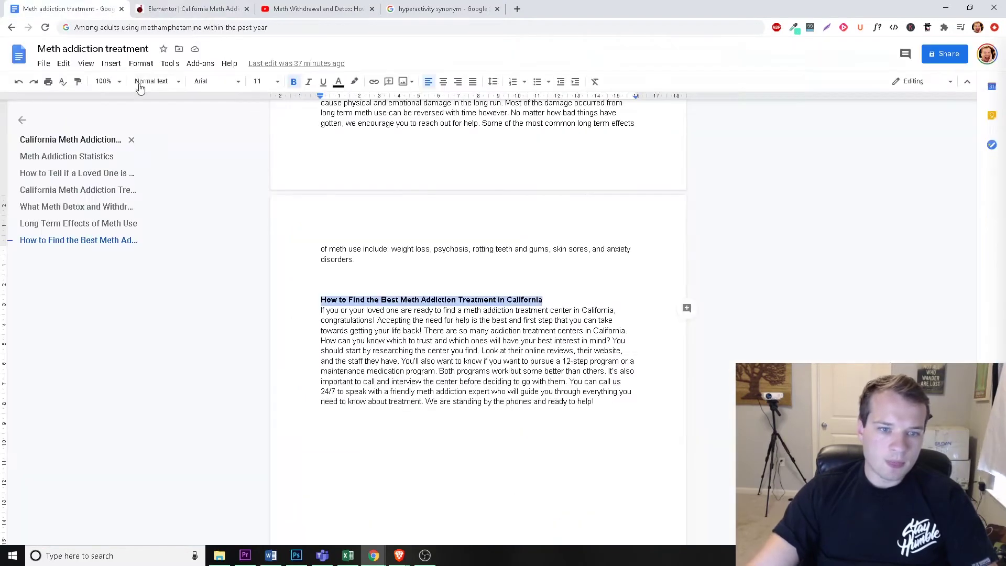
pyautogui.rightClick(372, 298)
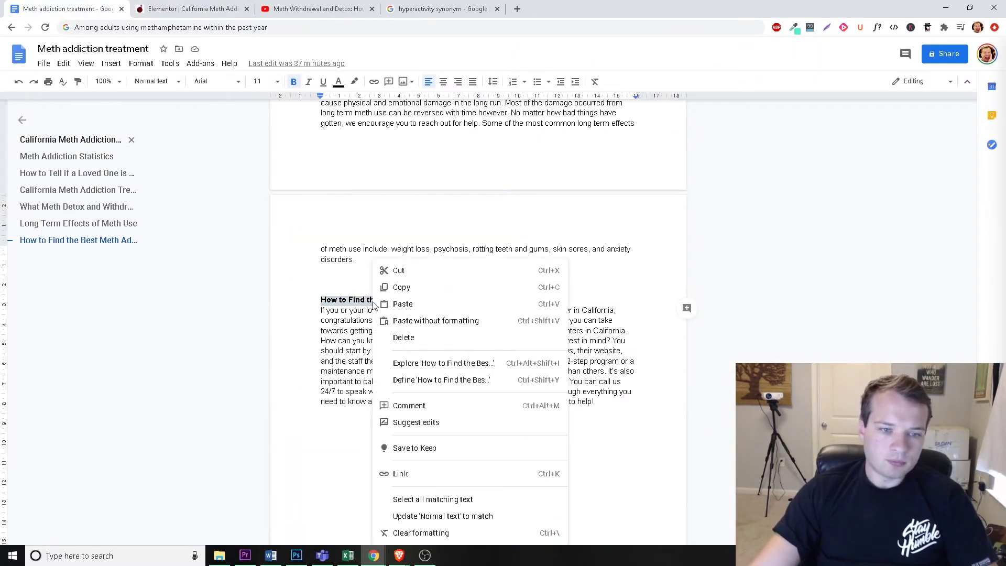
pyautogui.click(409, 288)
# Step: In Elementor, duplicate the "Long Term Effects of Meth Use" heading and try to move the copy below the last contact banner
pyautogui.click(189, 8)
pyautogui.scroll(-3, 681, 288)
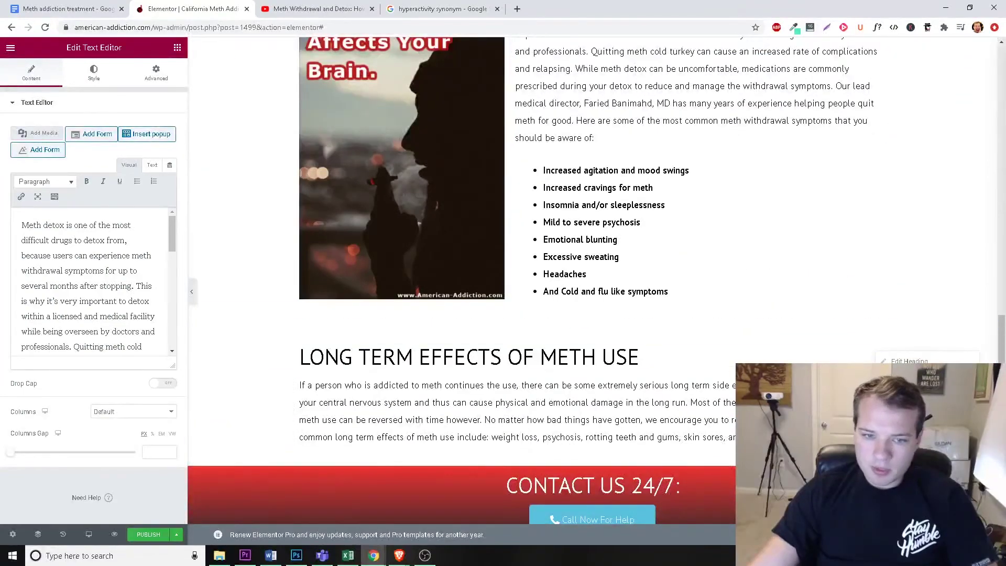
pyautogui.hotkey('ctrl', 'v')
pyautogui.moveTo(471, 390); pyautogui.dragTo(539, 234)
pyautogui.moveTo(609, 227); pyautogui.dragTo(679, 76)
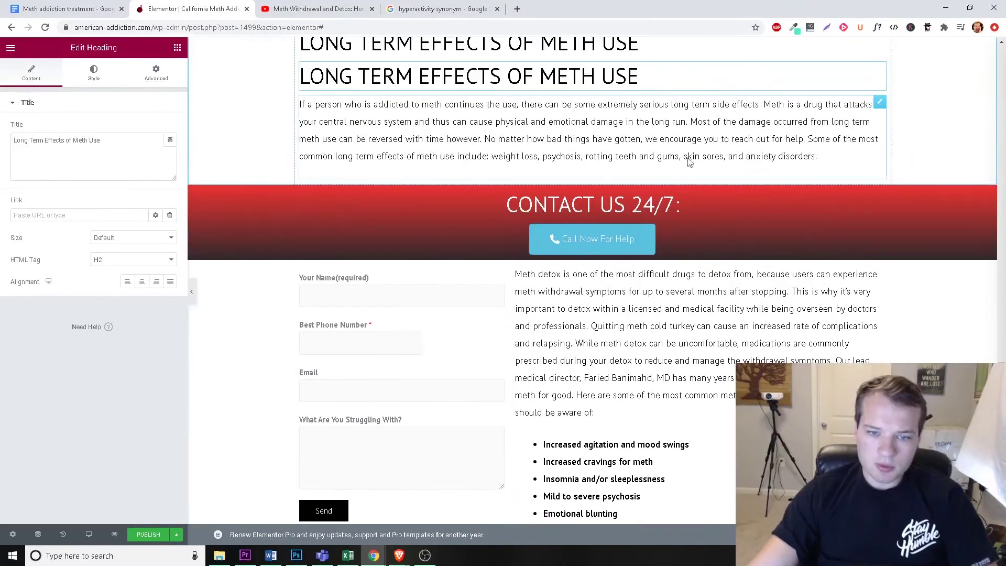
# Step: Insert an empty one-column section between the last "Contact Us 24/7" banner and the contact form section
pyautogui.click(579, 254)
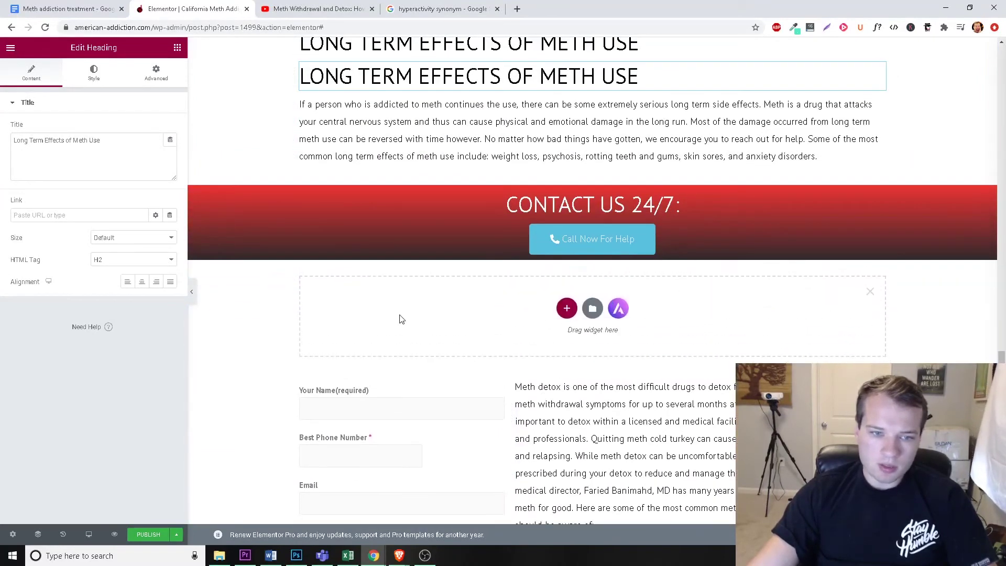
pyautogui.click(567, 309)
pyautogui.click(447, 343)
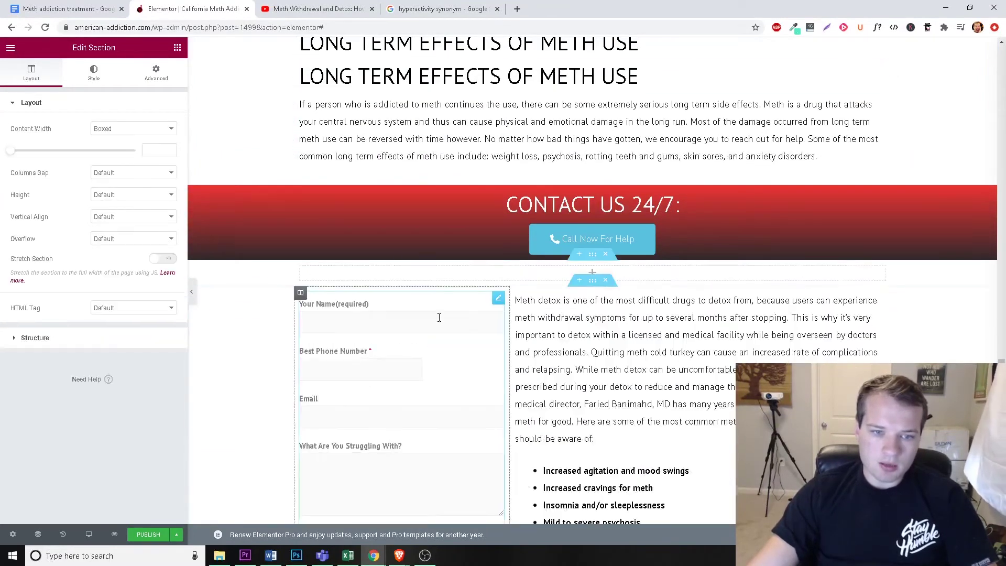
# Step: Move the duplicated heading into the empty section, retitle it "How to Find the Best Meth Addiction Treatment in California" and align it left
pyautogui.scroll(1, 581, 286)
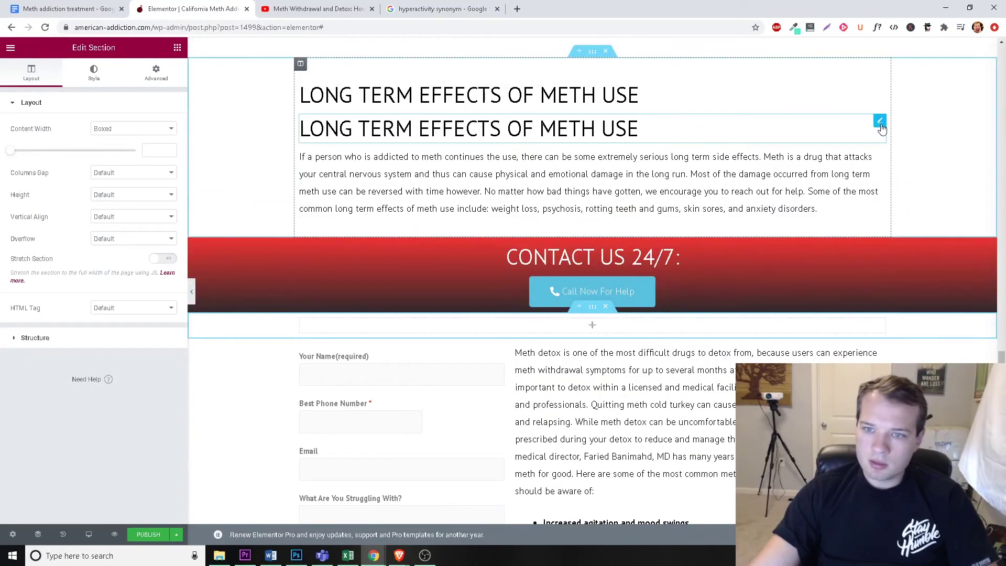
pyautogui.moveTo(883, 128); pyautogui.dragTo(619, 301)
pyautogui.tripleClick(99, 157)
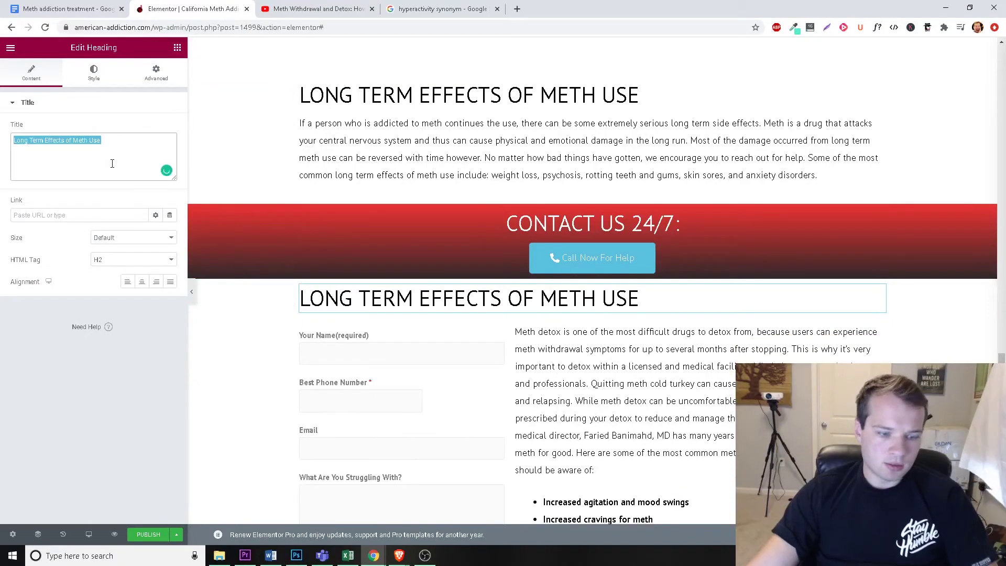
pyautogui.hotkey('ctrl', 'v')
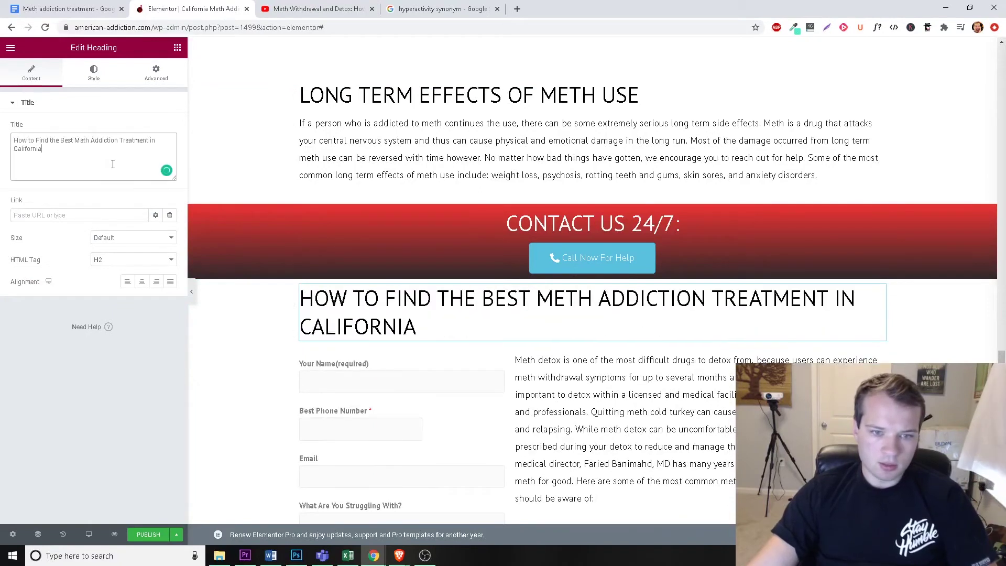
pyautogui.click(143, 282)
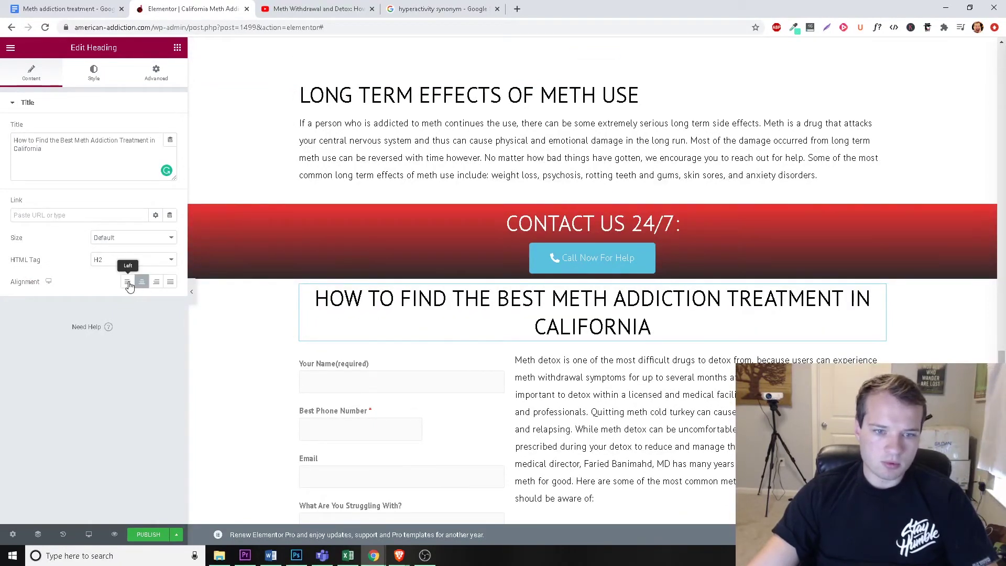
pyautogui.click(128, 283)
# Step: Copy the body paragraph under "How to Find the Best Meth Addiction Treatment in California" from the Google Docs article
pyautogui.scroll(-4, 278, 266)
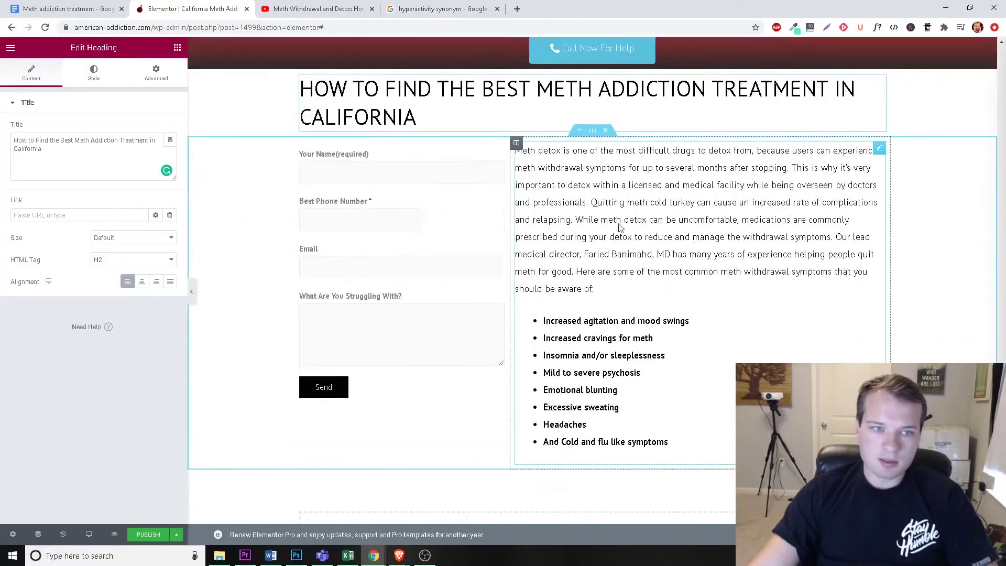
pyautogui.scroll(4, 277, 266)
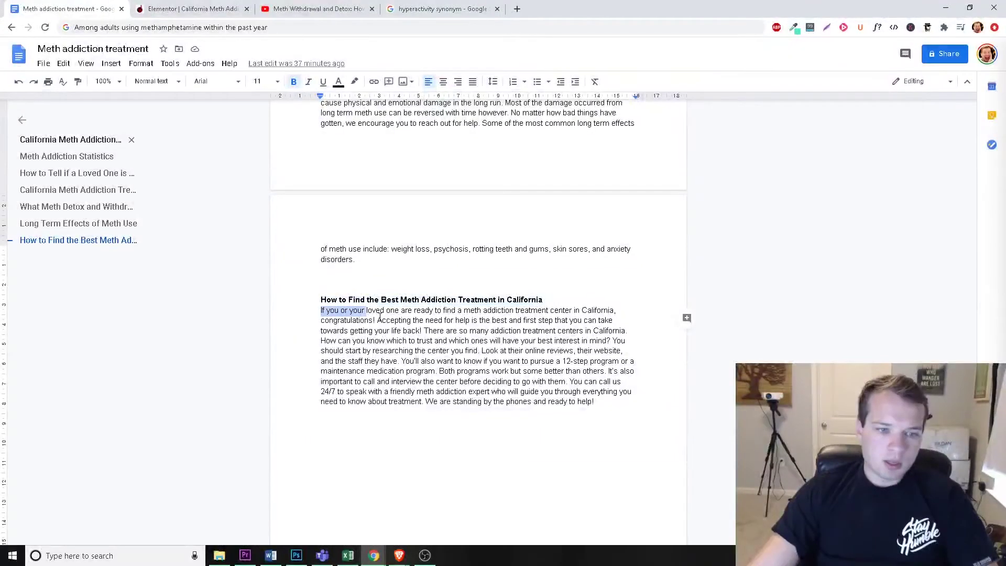
pyautogui.moveTo(379, 317); pyautogui.dragTo(321, 310)
pyautogui.press('Right')
pyautogui.rightClick(381, 327)
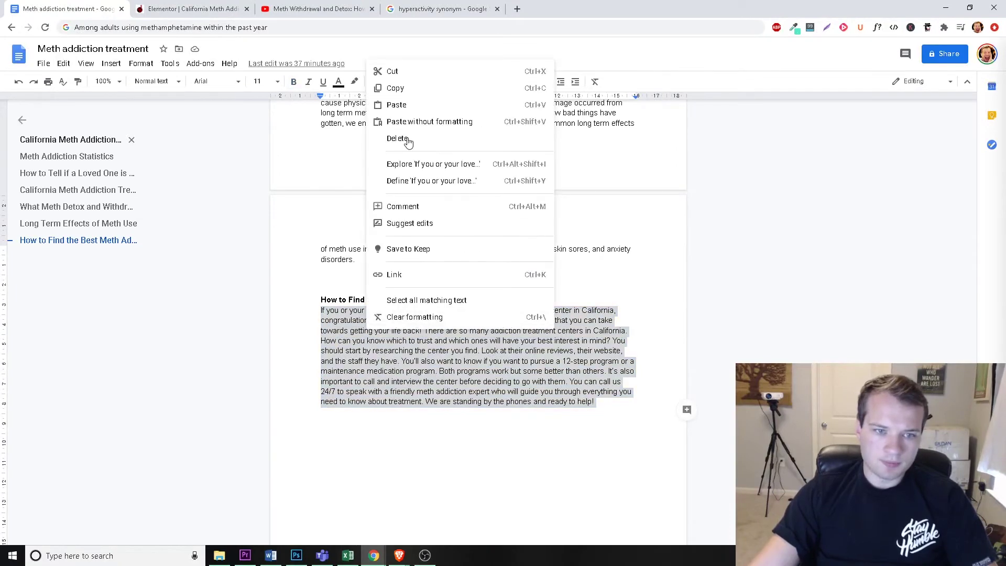
pyautogui.click(395, 88)
# Step: In Elementor, replace the meth detox text beside the last contact form with the copied paragraph
pyautogui.hotkey('ctrl', 'Tab')
pyautogui.scroll(-3, 680, 381)
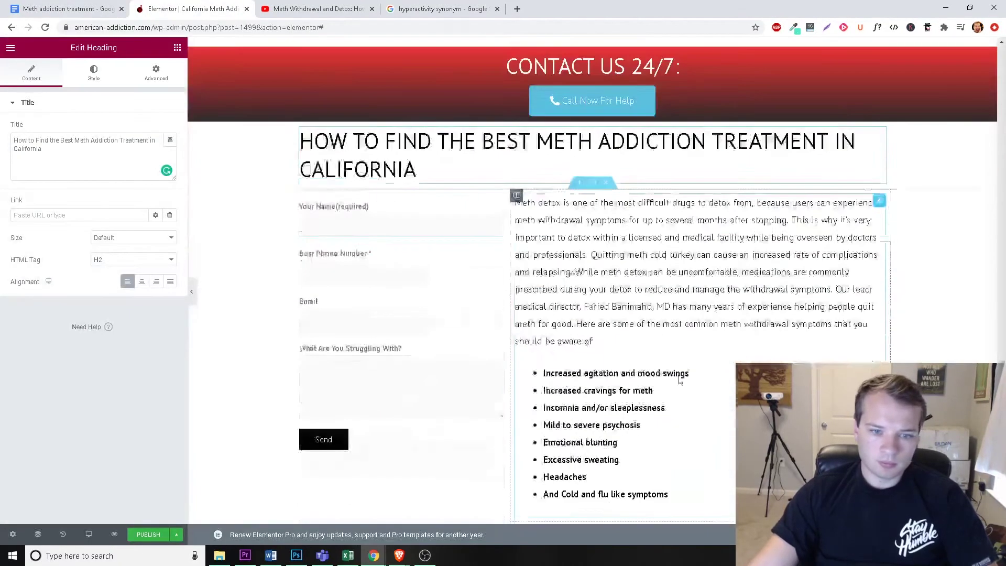
pyautogui.click(680, 381)
pyautogui.click(124, 270)
pyautogui.hotkey('ctrl', 'a')
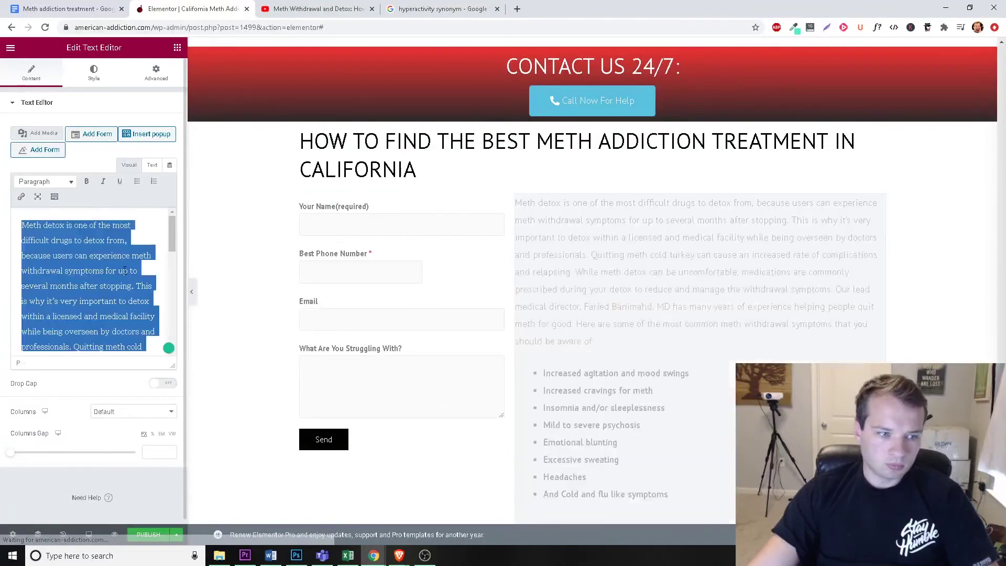
pyautogui.hotkey('ctrl', 'v')
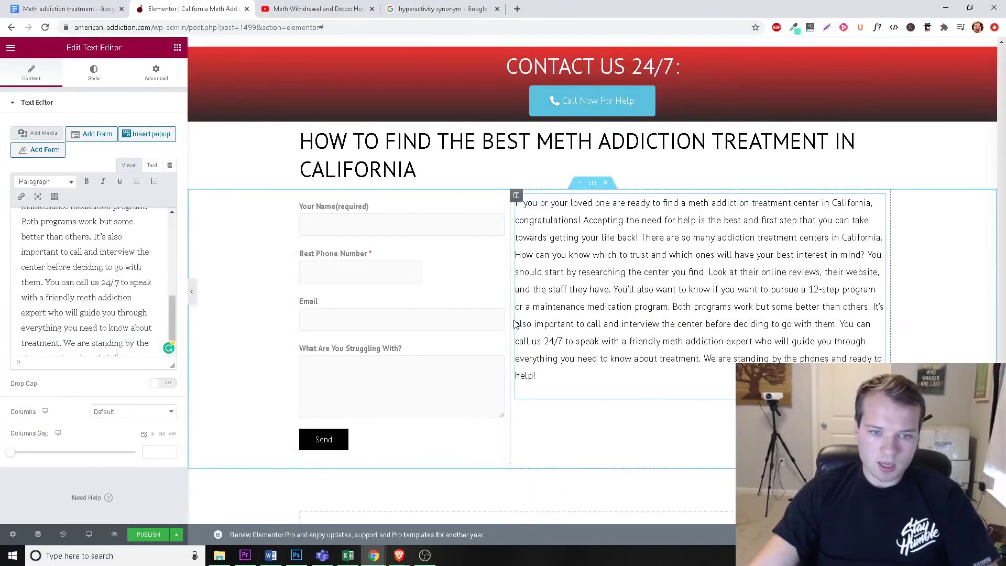
# Step: Widen the contact form column slightly and start a new paragraph at "You should start by researching the center you find."
pyautogui.moveTo(511, 319); pyautogui.dragTo(540, 328)
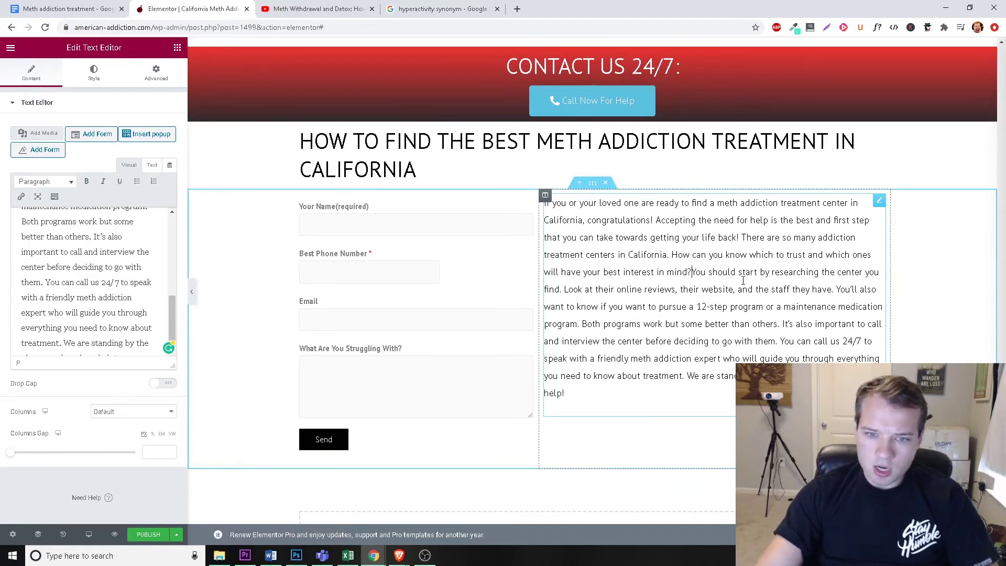
pyautogui.press('Return')
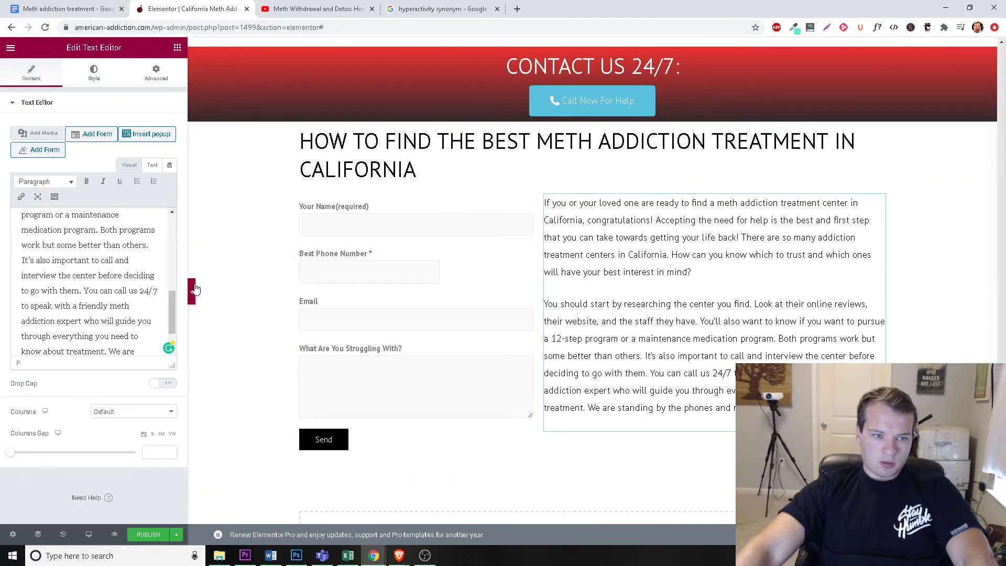
# Step: Copy the link address of the Opioid Addiction Treatment page from the Services entries in the website's header
pyautogui.scroll(1, 839, 283)
pyautogui.scroll(1, 828, 286)
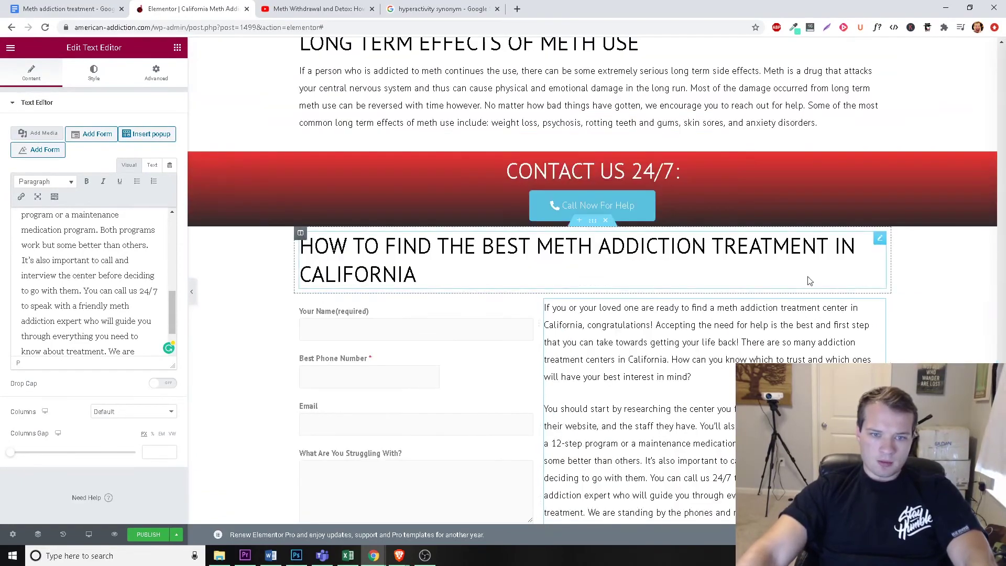
pyautogui.scroll(-2, 684, 281)
pyautogui.scroll(9, 704, 286)
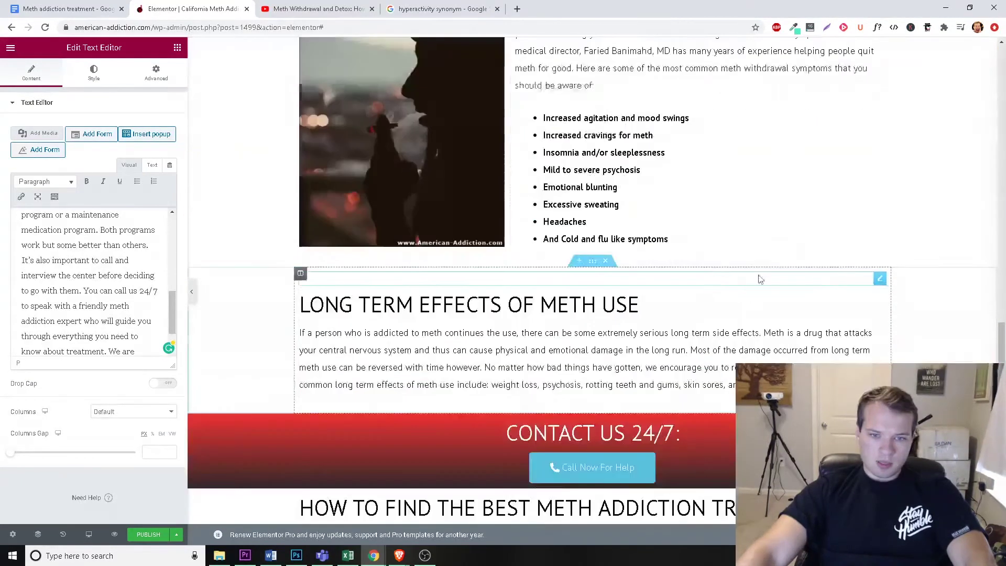
pyautogui.scroll(20, 967, 329)
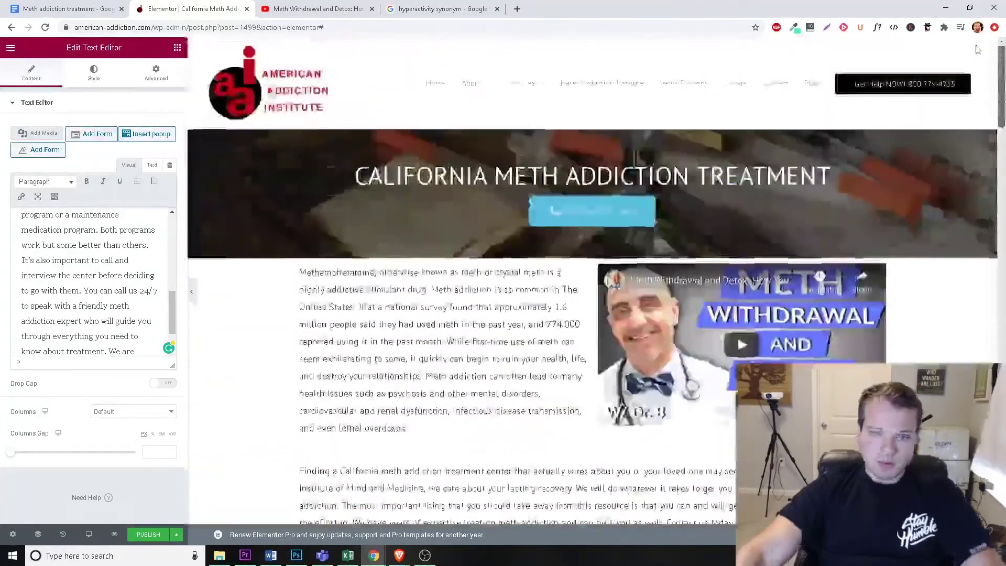
pyautogui.scroll(-6, 970, 137)
pyautogui.scroll(5, 970, 137)
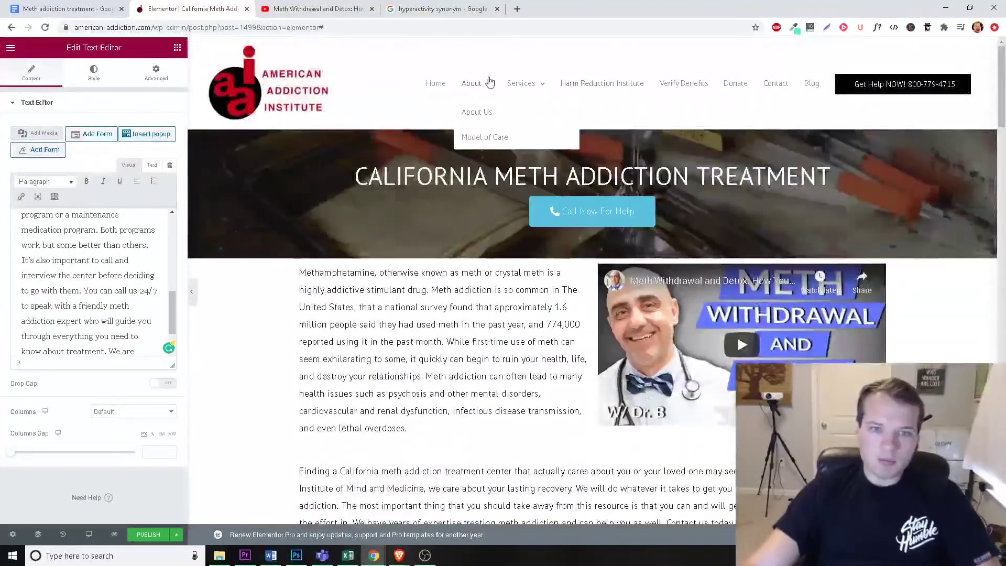
pyautogui.moveTo(543, 86)
pyautogui.rightClick(543, 140)
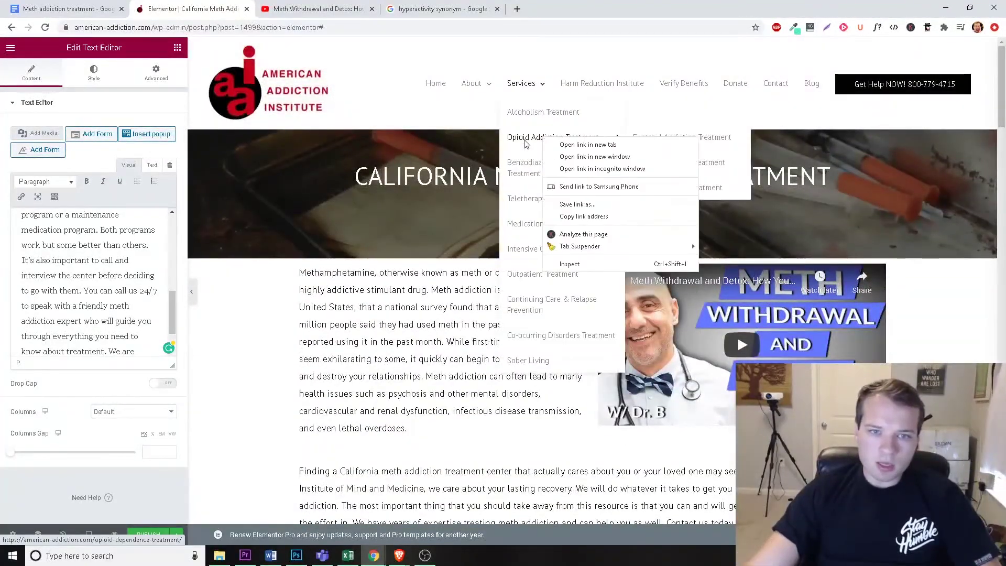
pyautogui.click(584, 216)
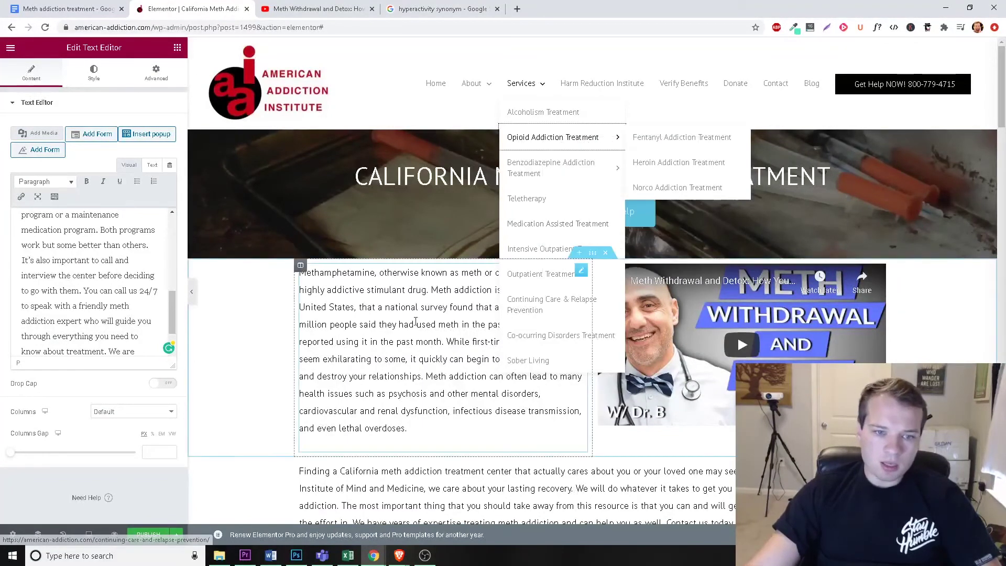
# Step: Find "opioids" in the Meth Addiction Statistics bullets and link "abused prescription opioids" to the copied page address
pyautogui.scroll(-2, 518, 346)
pyautogui.hotkey('ctrl', 'f')
pyautogui.write('opioi')
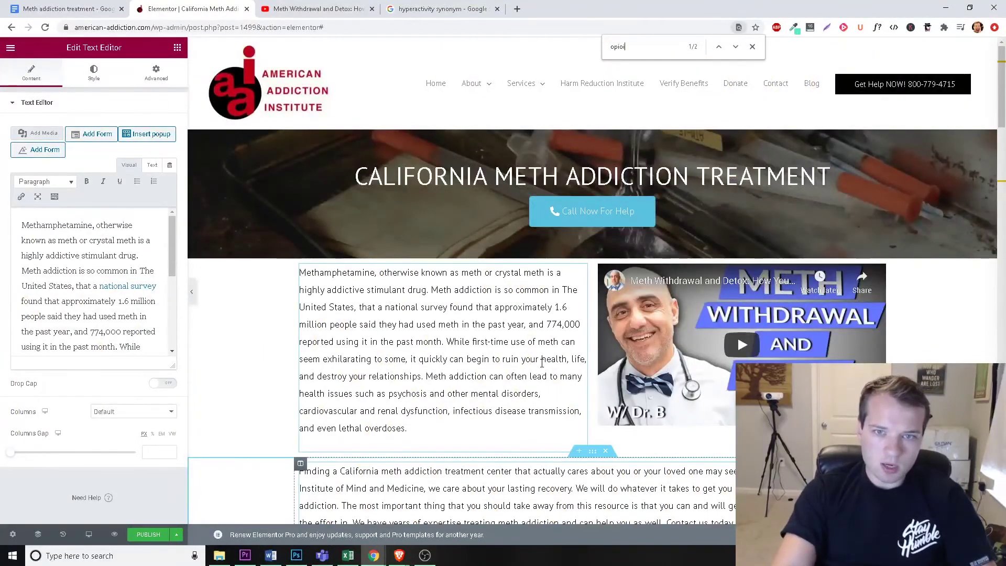
pyautogui.press('Return')
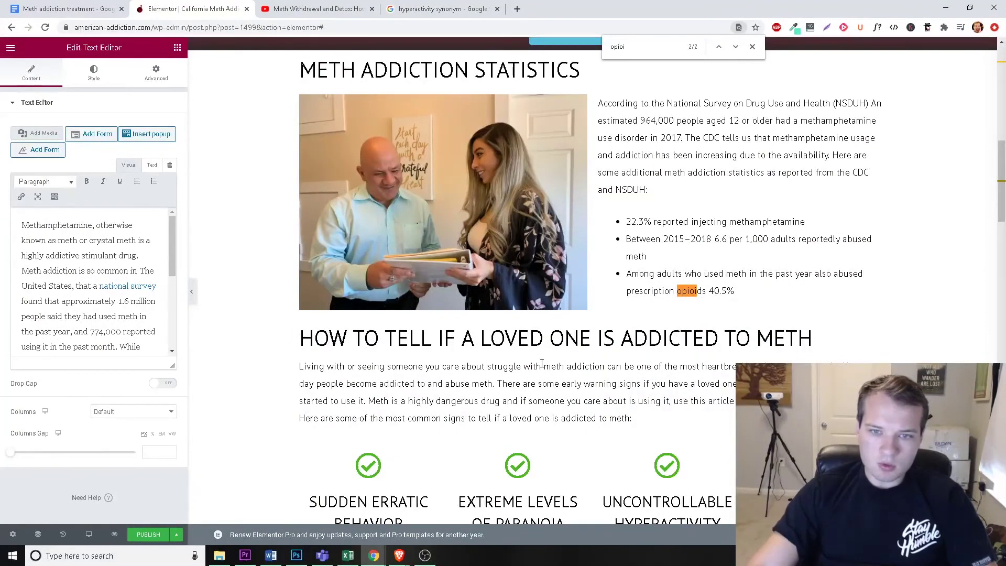
pyautogui.click(708, 282)
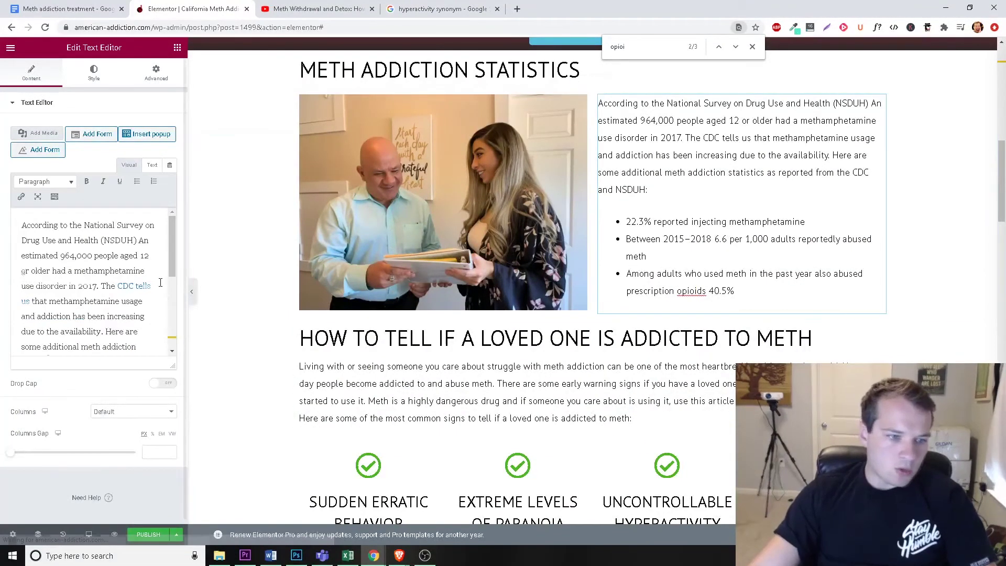
pyautogui.scroll(-3, 144, 290)
pyautogui.moveTo(123, 322); pyautogui.dragTo(111, 337)
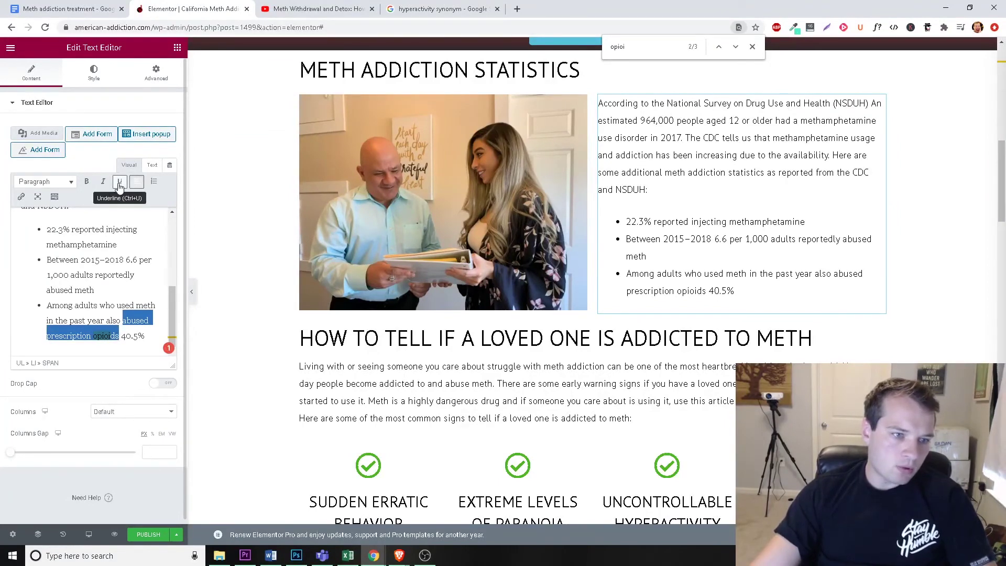
pyautogui.click(21, 198)
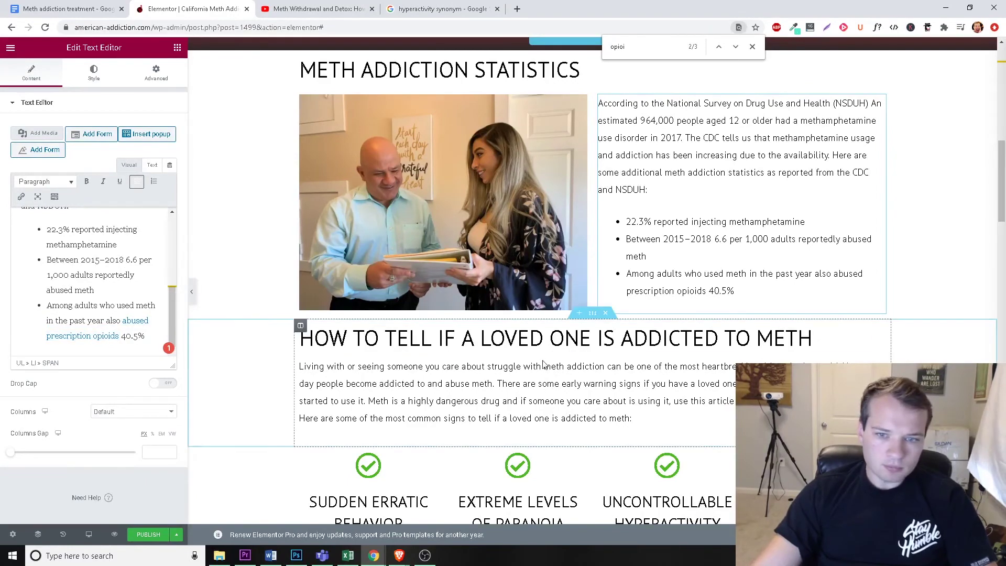
pyautogui.click(680, 367)
# Step: Preview the page in the mobile layout down to the last contact form, then return to the desktop layout
pyautogui.scroll(6, 680, 315)
pyautogui.scroll(4, 679, 308)
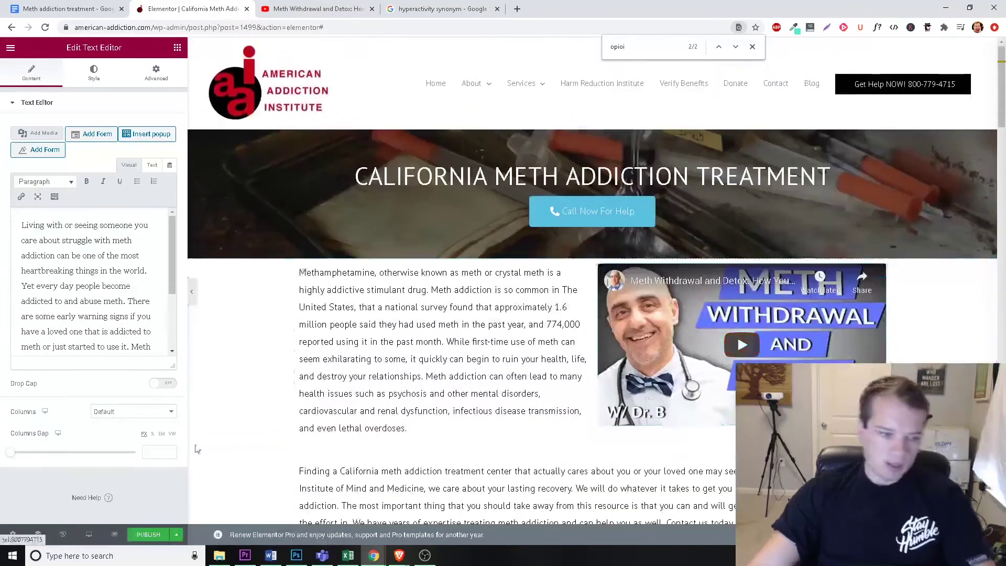
pyautogui.click(176, 534)
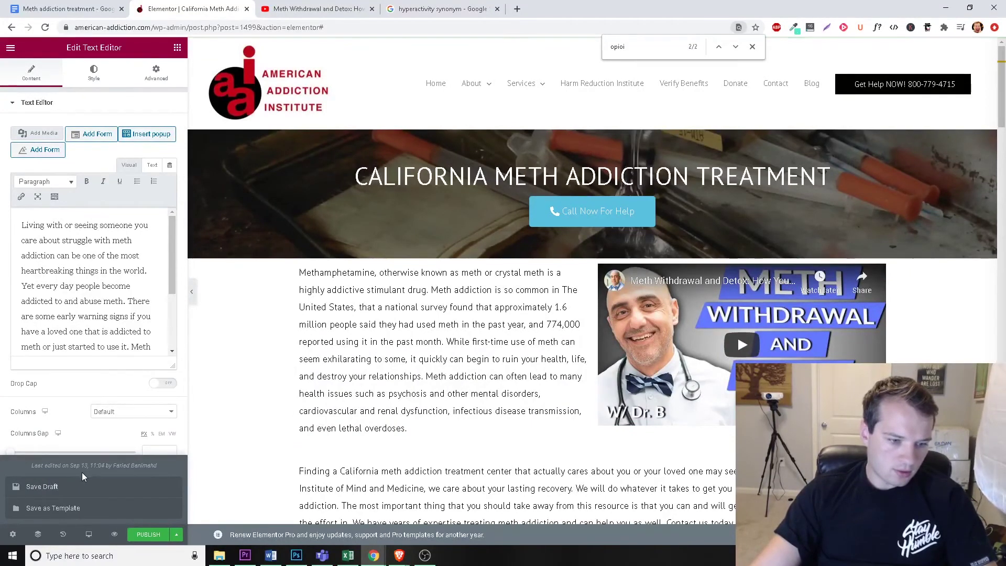
pyautogui.click(88, 534)
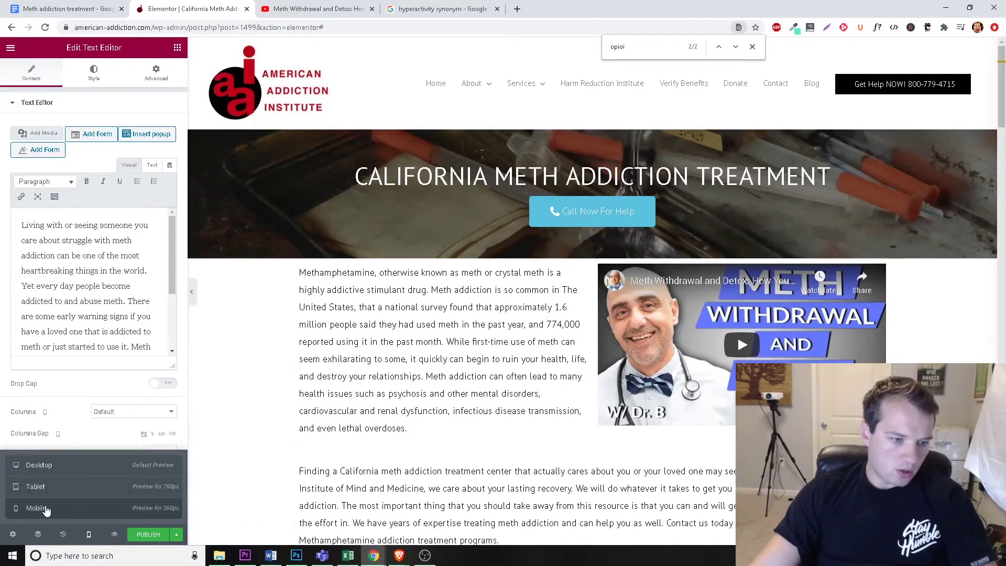
pyautogui.click(39, 507)
pyautogui.scroll(-15, 650, 216)
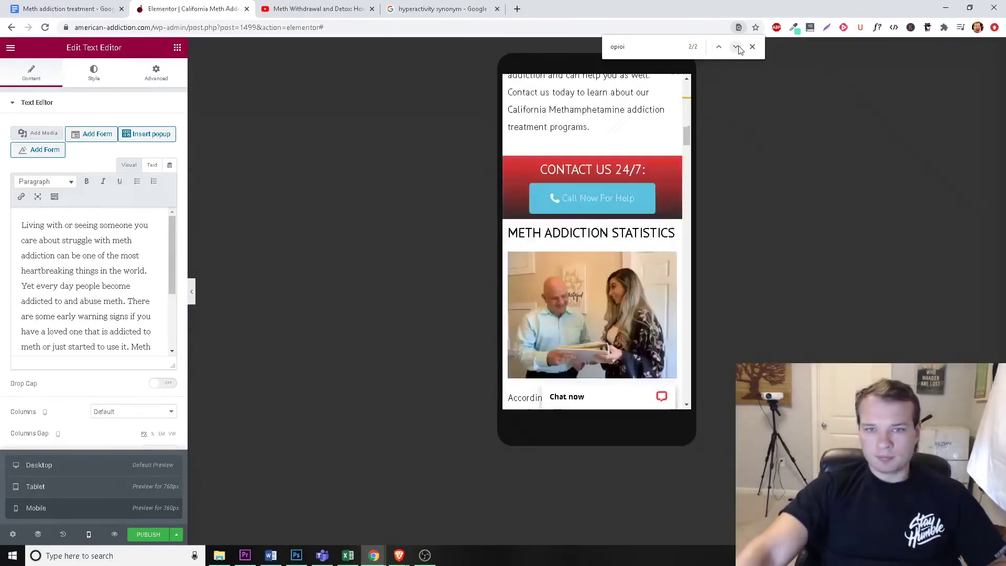
pyautogui.click(753, 46)
pyautogui.moveTo(688, 168); pyautogui.dragTo(691, 327)
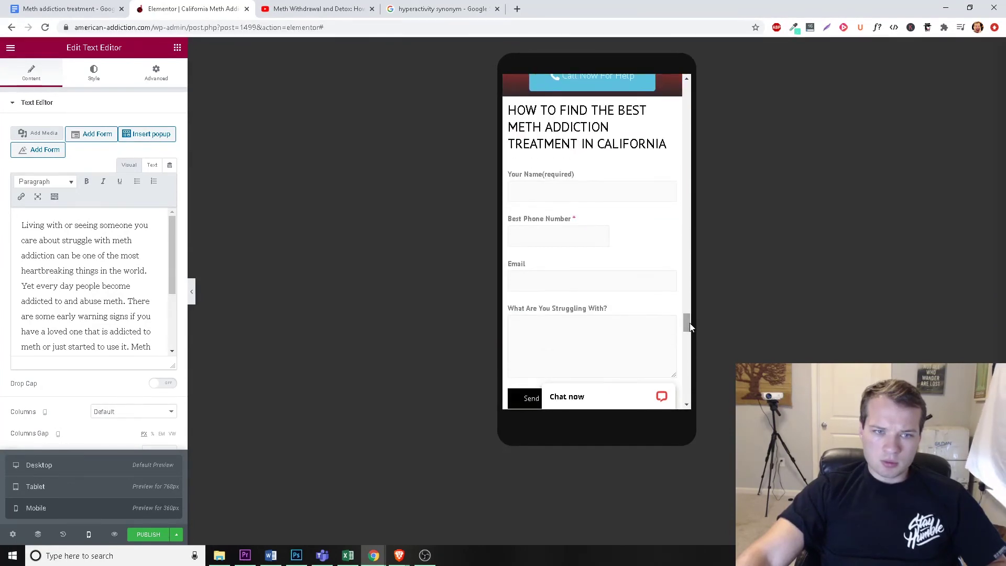
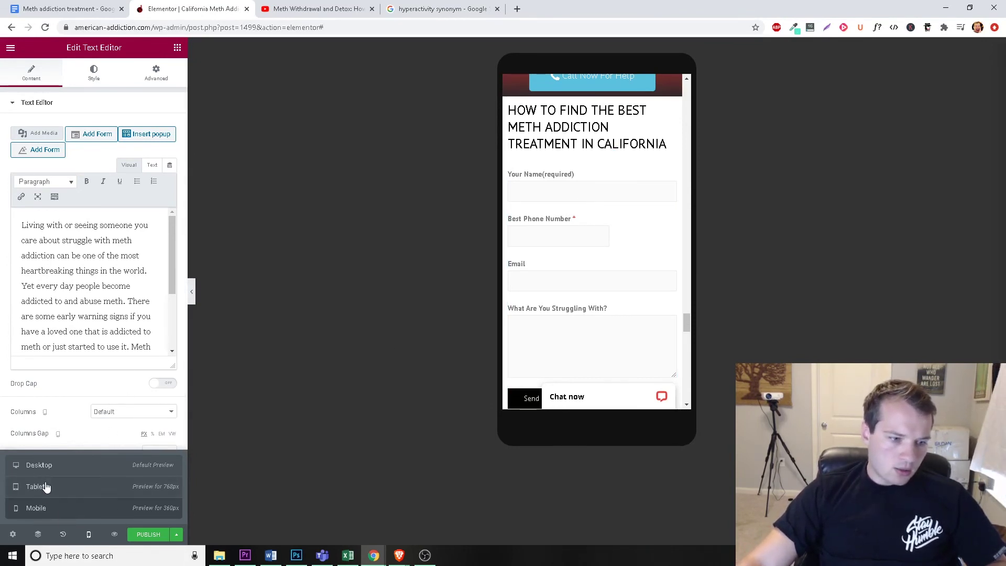
pyautogui.click(63, 465)
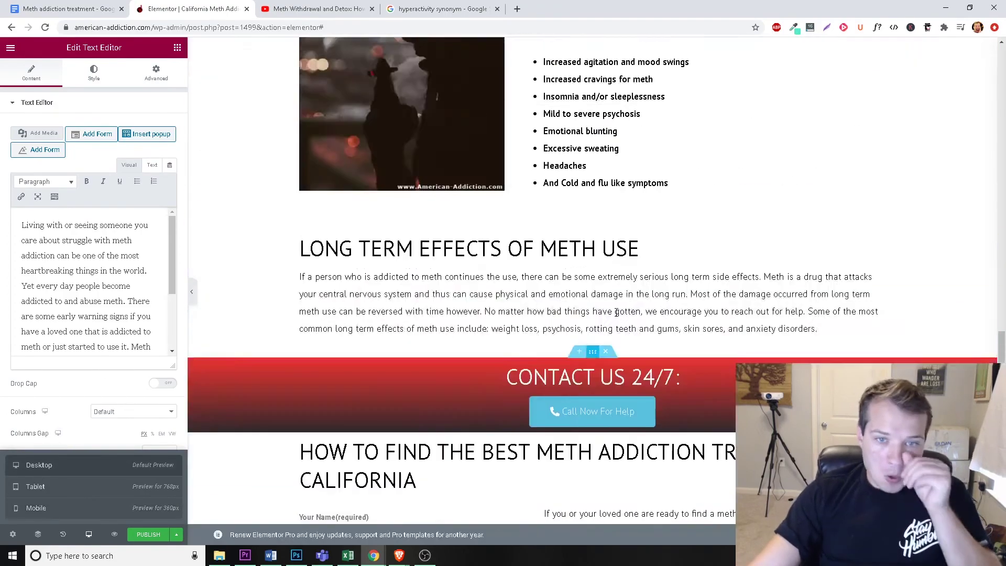
# Step: Swap the last section's contents so the paragraph sits in the left column and the contact form in the right
pyautogui.scroll(-15, 849, 320)
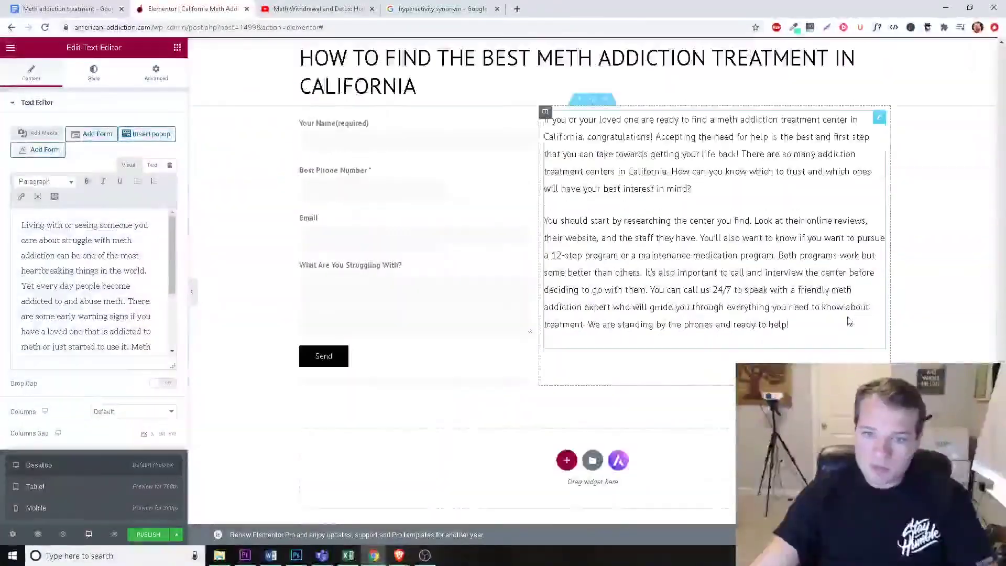
pyautogui.scroll(3, 849, 320)
pyautogui.moveTo(883, 280); pyautogui.dragTo(430, 283)
pyautogui.scroll(-5, 576, 315)
pyautogui.moveTo(526, 339); pyautogui.dragTo(700, 269)
pyautogui.scroll(3, 701, 270)
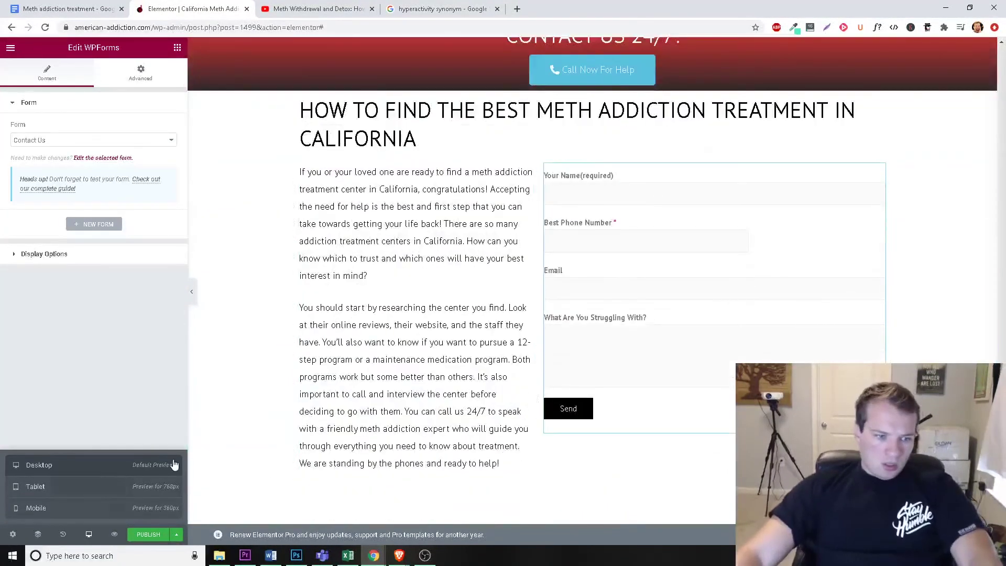
pyautogui.click(179, 533)
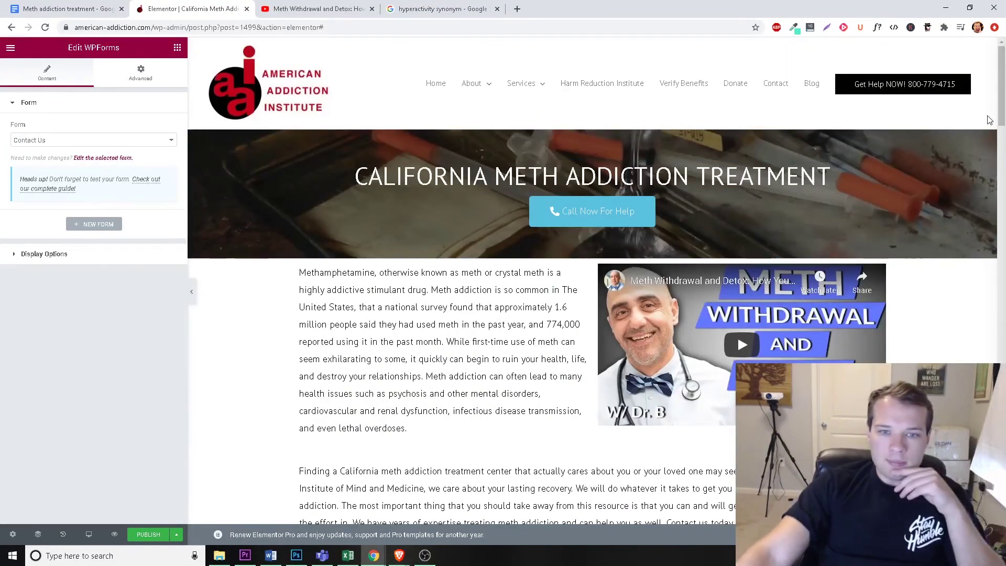
pyautogui.moveTo(1001, 101)
pyautogui.mouseDown()
pyautogui.moveTo(1002, 225)
pyautogui.moveTo(1004, 87)
pyautogui.mouseUp()
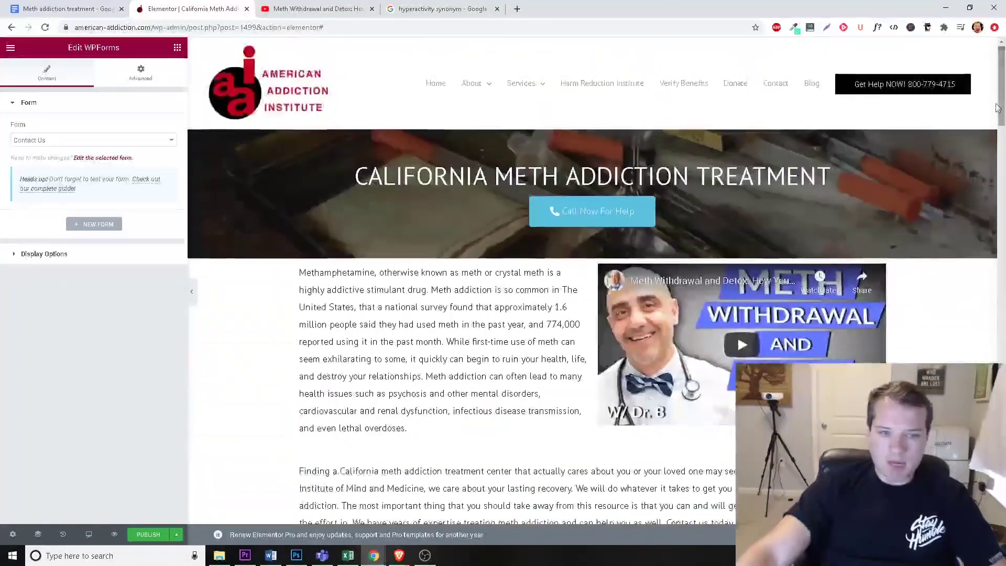
pyautogui.scroll(-1, 614, 122)
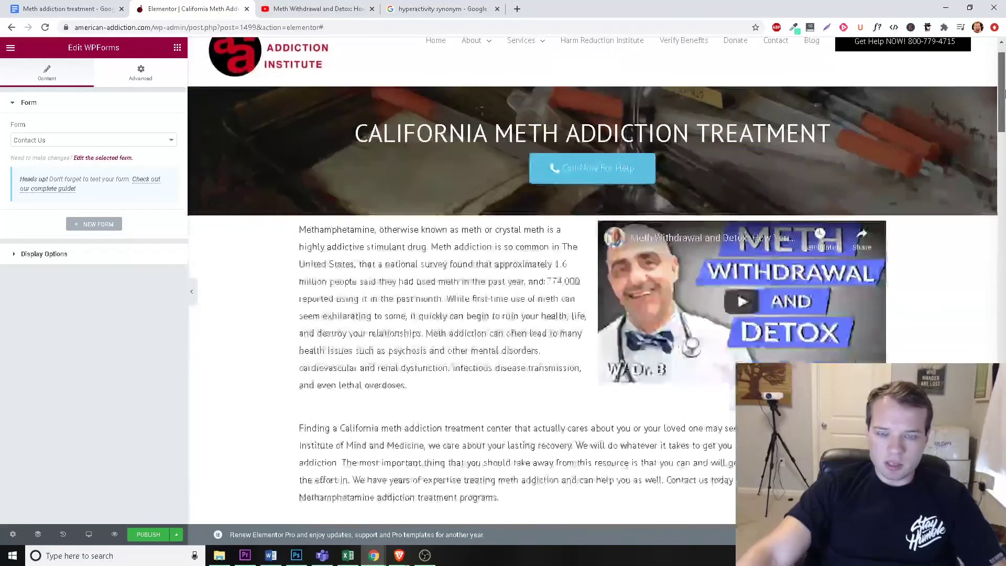
# Step: Review the page layout in the editor from the California Meth Addiction Treatment heading down to the footer
pyautogui.click(389, 135)
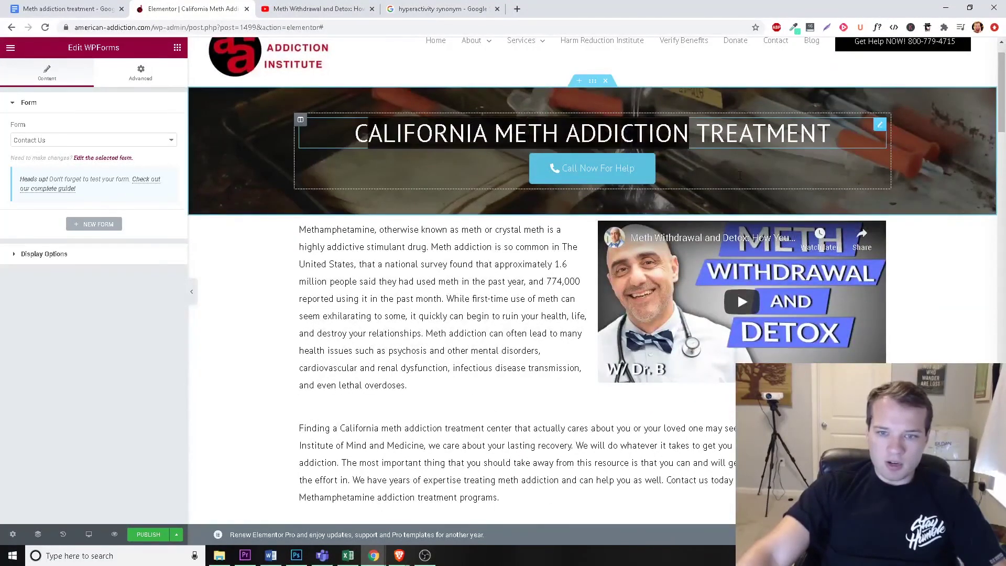
pyautogui.scroll(-7, 511, 187)
pyautogui.scroll(-1, 507, 257)
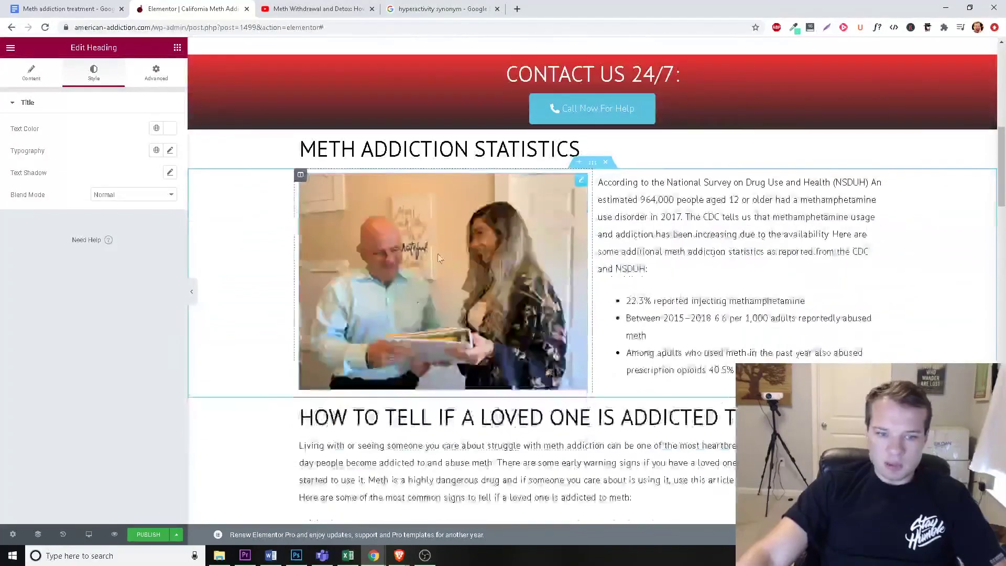
pyautogui.scroll(-3, 463, 267)
pyautogui.scroll(-12, 578, 164)
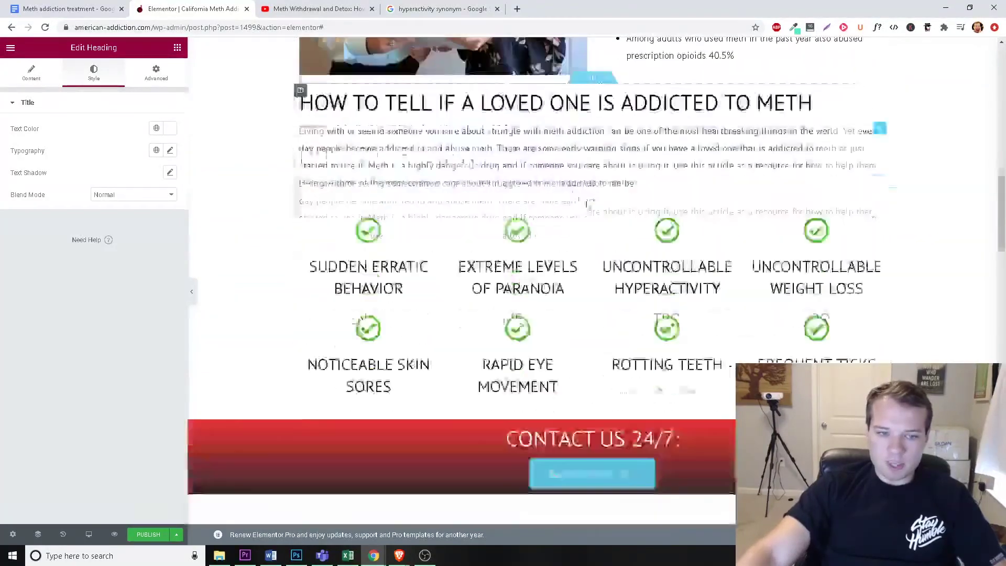
pyautogui.scroll(-20, 689, 227)
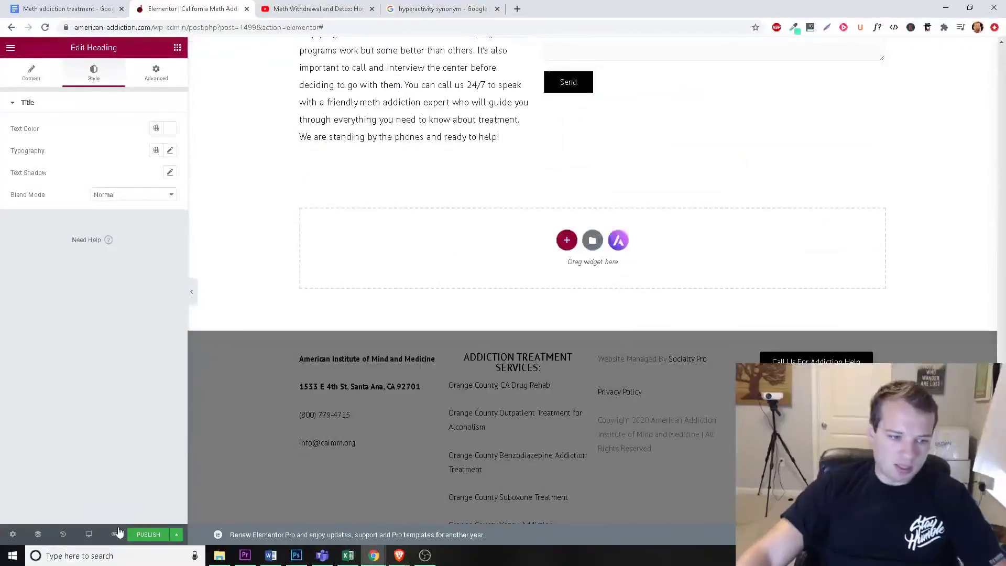
# Step: Open a preview of the page and check the hero banner, table of contents and video at its beginning
pyautogui.click(115, 535)
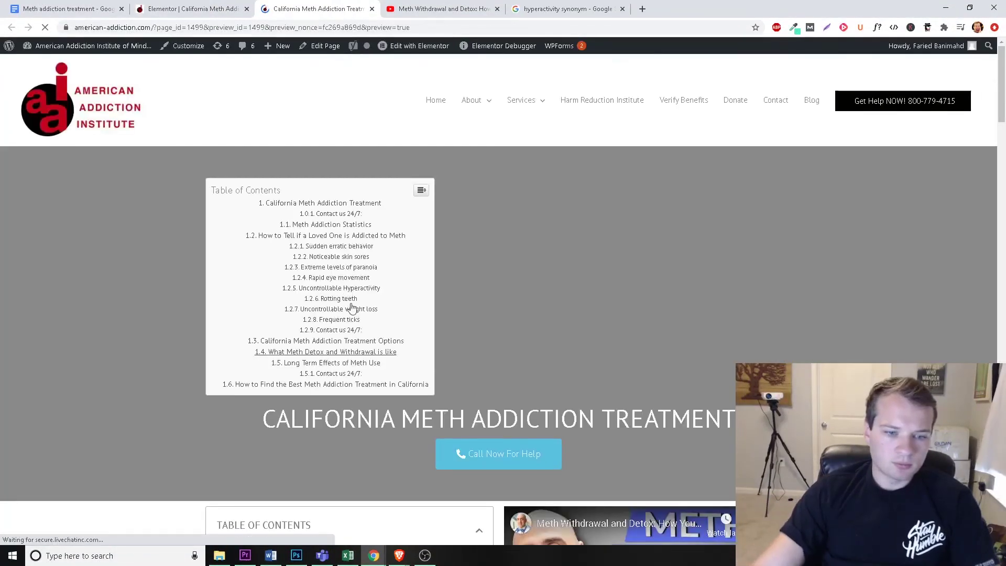
pyautogui.scroll(-8, 352, 306)
pyautogui.scroll(4, 373, 298)
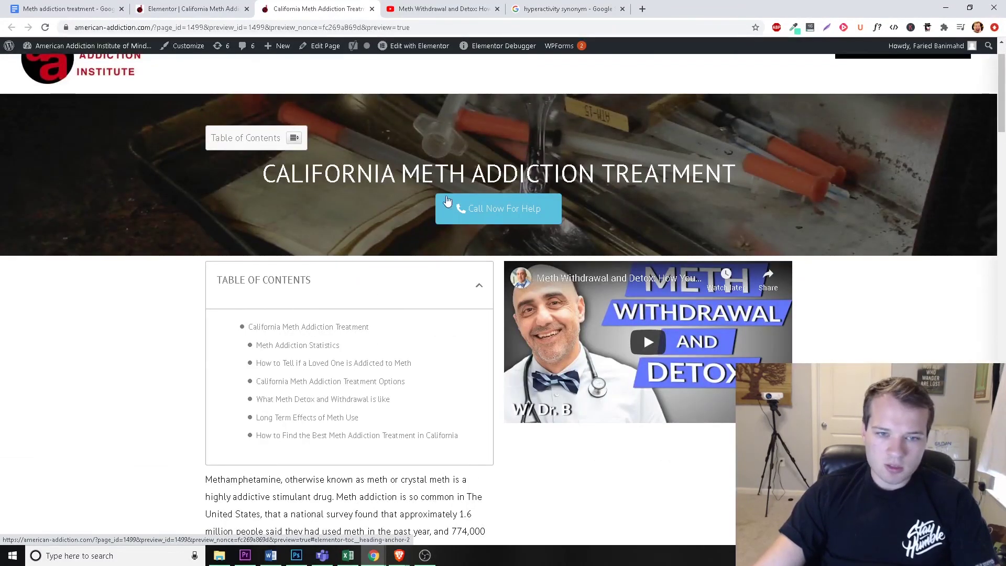
pyautogui.scroll(-2, 623, 267)
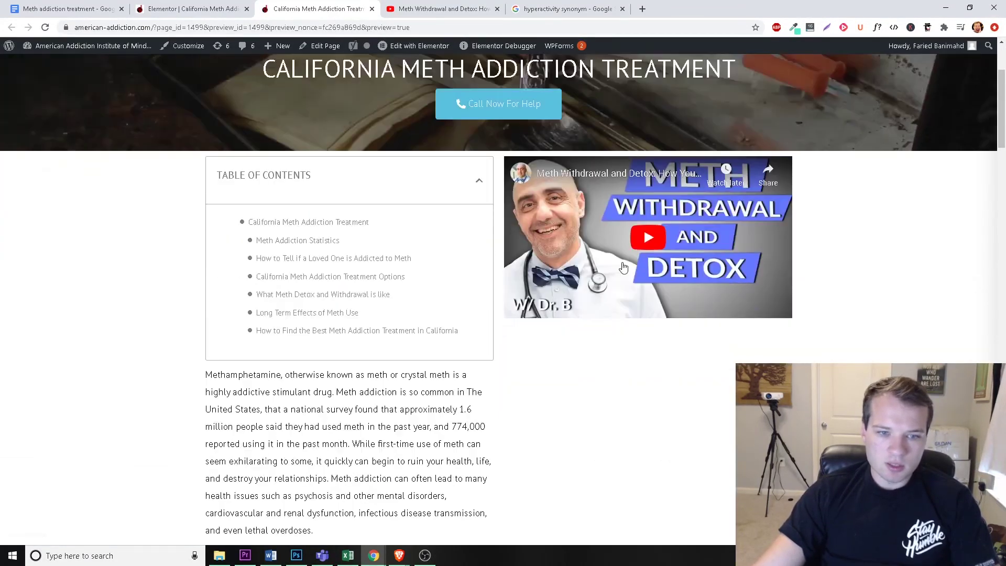
# Step: Test the toggle of the boxed table of contents beside the video by collapsing and expanding it
pyautogui.click(478, 183)
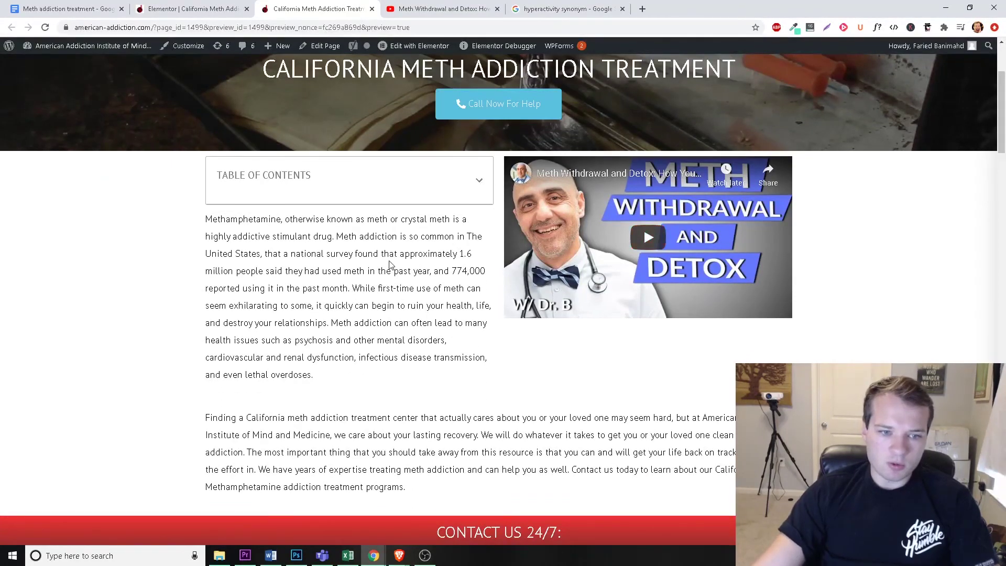
pyautogui.scroll(-1, 459, 287)
pyautogui.click(481, 133)
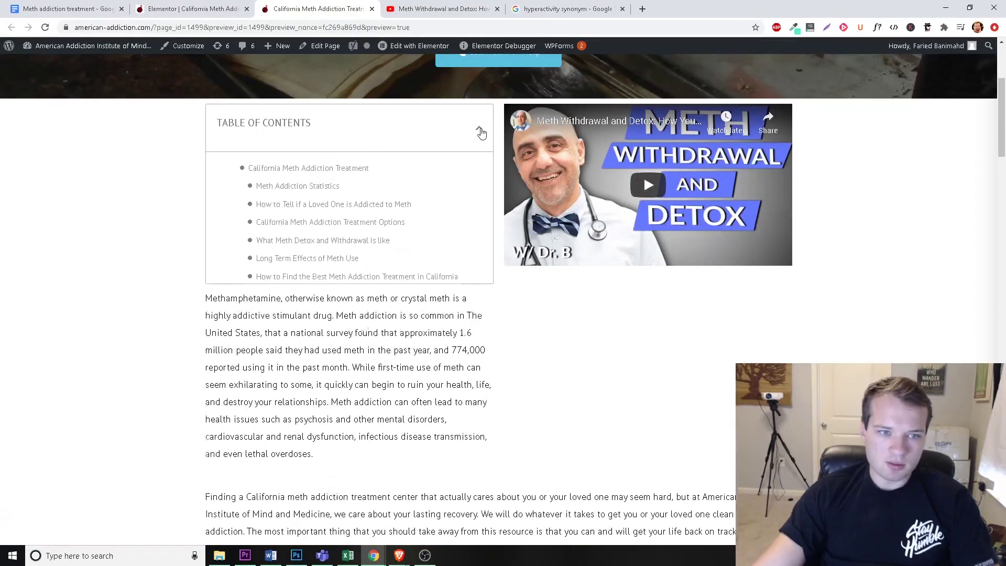
pyautogui.click(481, 132)
# Step: Check the previewed page's layout from the introduction through the statistics and warning signs to the treatment options
pyautogui.scroll(-2, 400, 265)
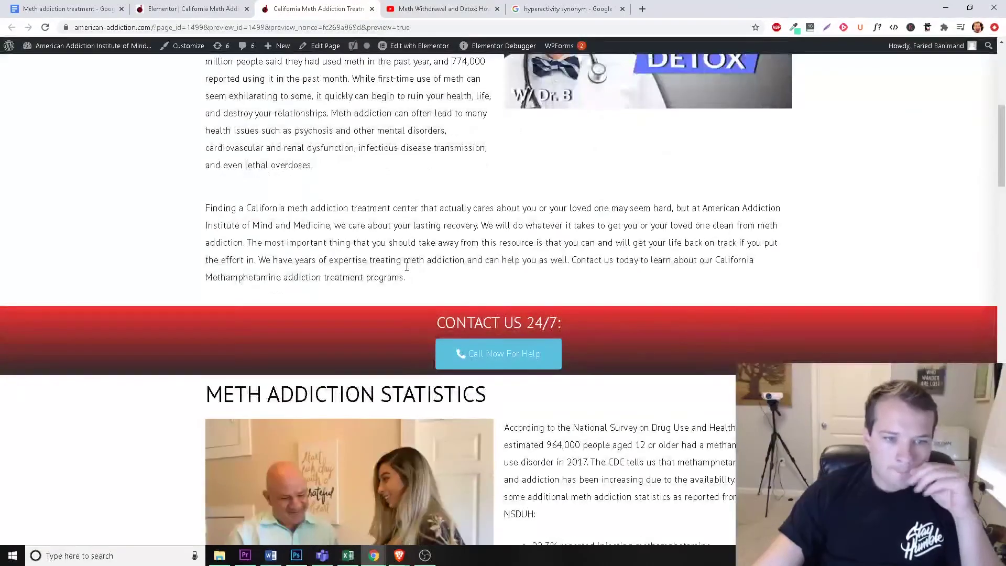
pyautogui.scroll(-5, 401, 269)
pyautogui.scroll(-4, 402, 269)
pyautogui.scroll(-20, 401, 269)
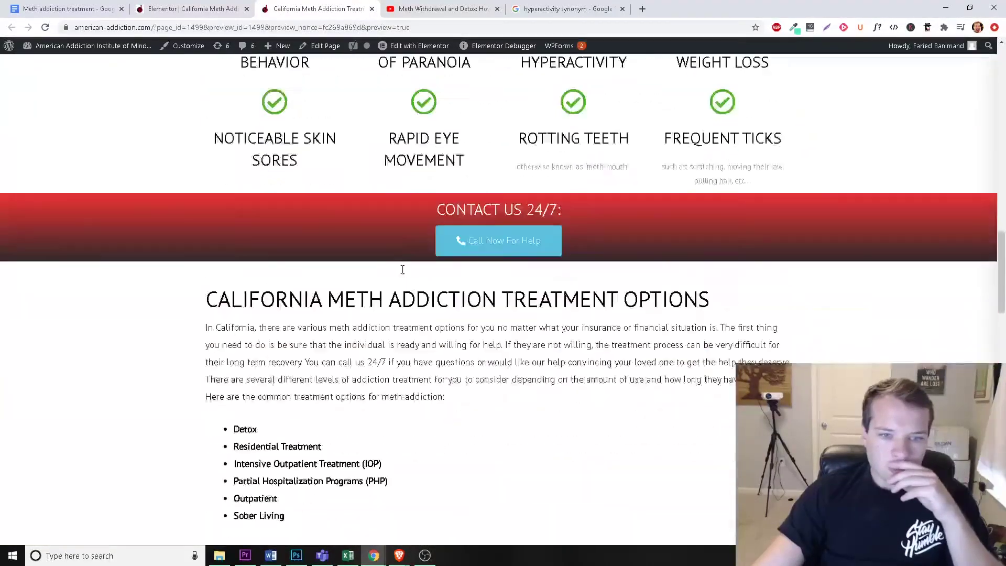